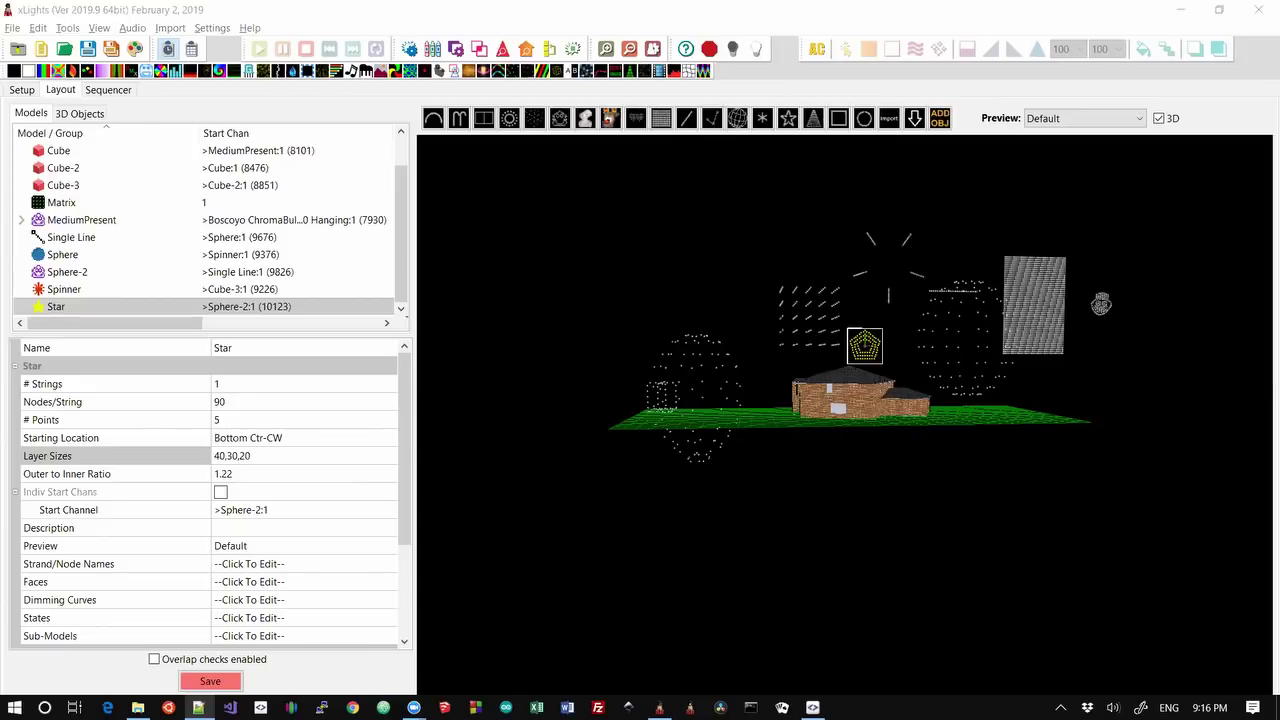
# - In the sequencer, move the Morph effect on the Matrix model's second layer about 1 second later
pyautogui.click(106, 90)
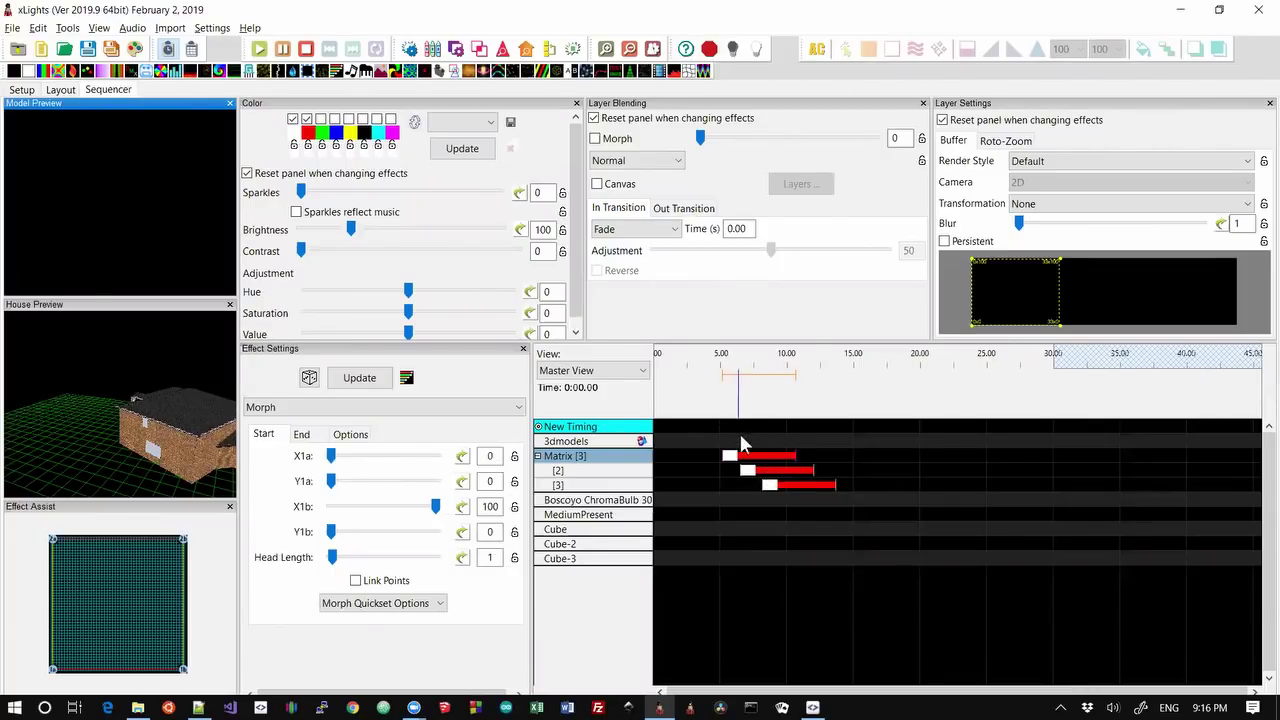
pyautogui.click(780, 475)
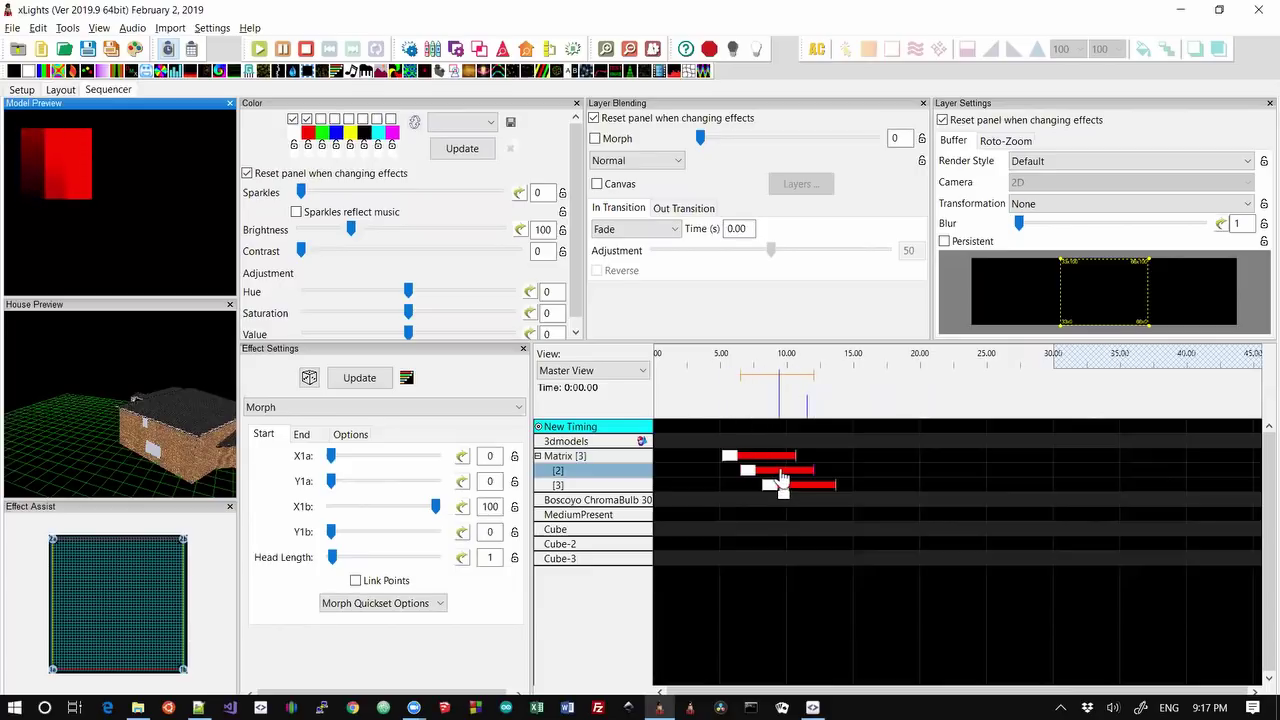
pyautogui.moveTo(780, 478)
pyautogui.mouseDown()
pyautogui.moveTo(871, 471)
pyautogui.moveTo(780, 474)
pyautogui.moveTo(790, 471)
pyautogui.mouseUp()
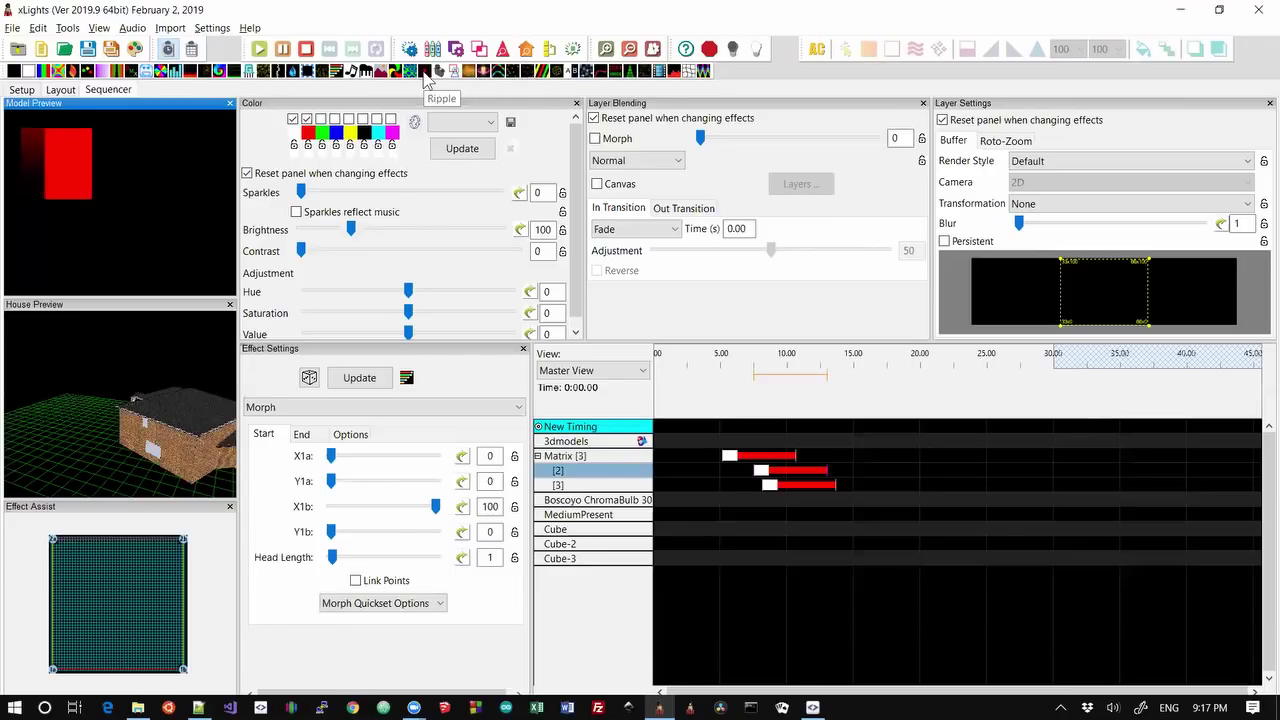
# - Add a Ripple effect to the Matrix model's first layer at about 18 to 23 seconds and set its rotation to 252
pyautogui.moveTo(431, 71); pyautogui.dragTo(963, 456)
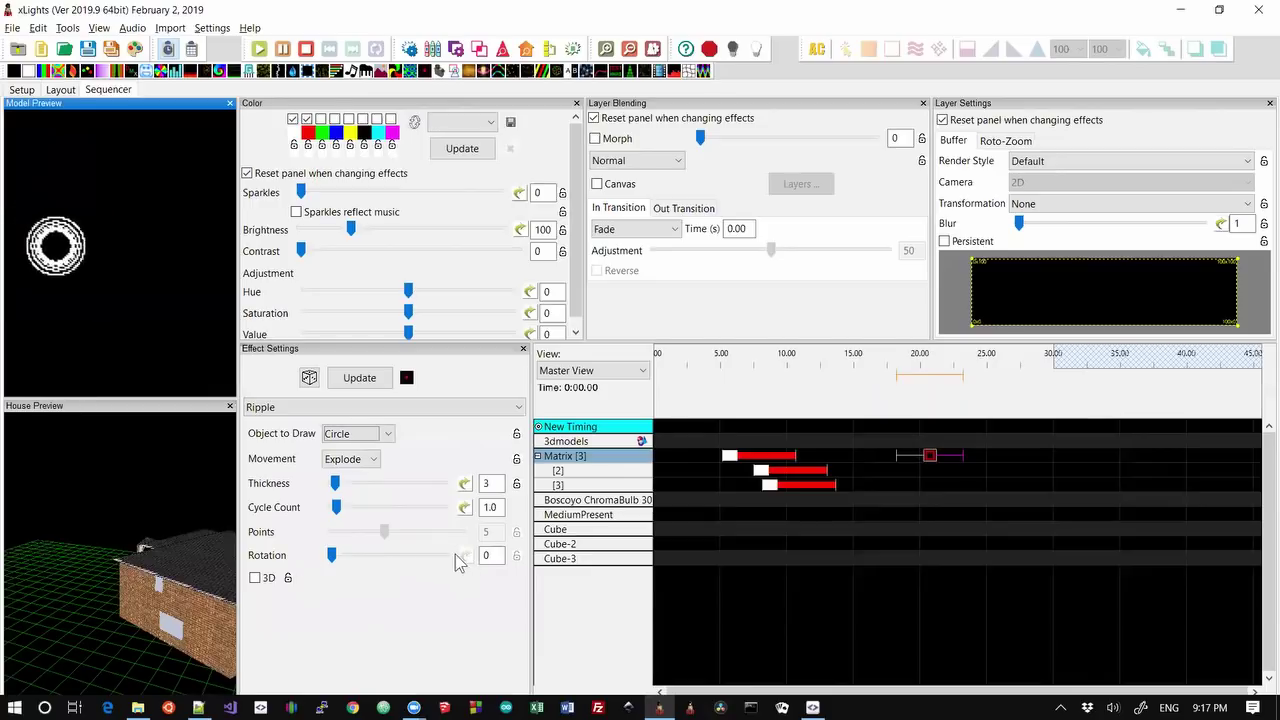
pyautogui.moveTo(340, 560)
pyautogui.mouseDown()
pyautogui.moveTo(357, 563)
pyautogui.moveTo(330, 565)
pyautogui.mouseUp()
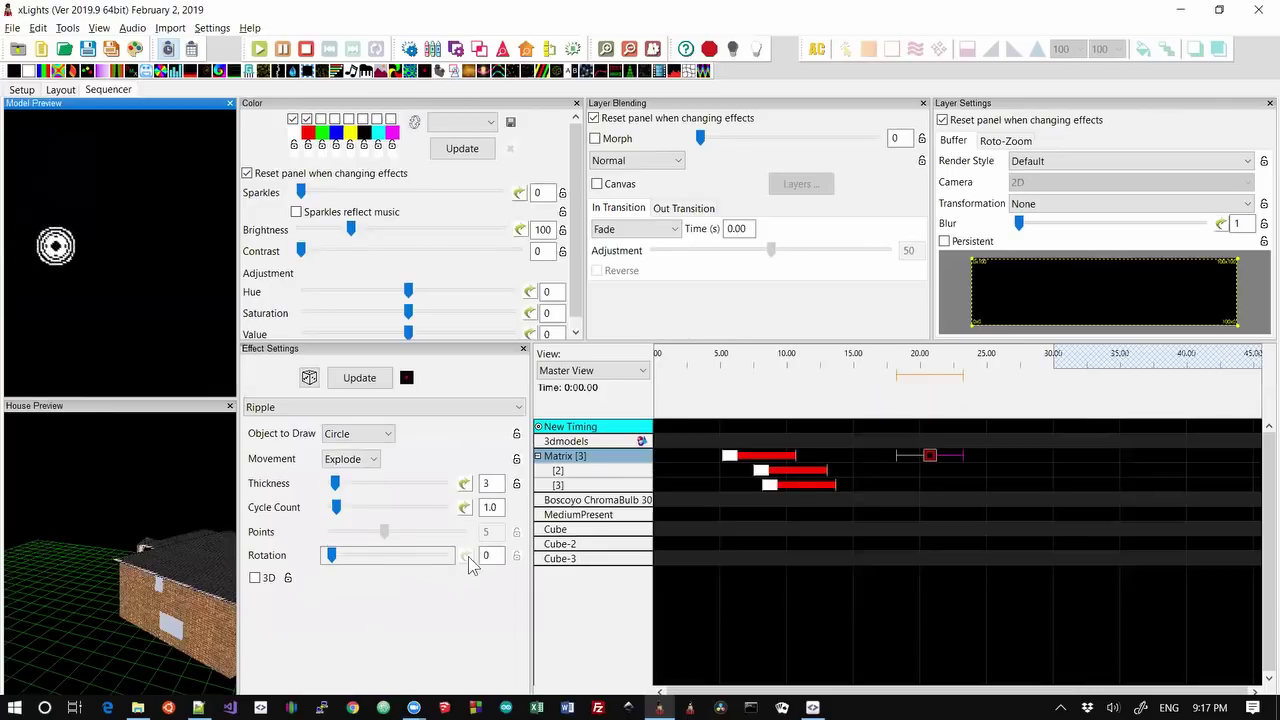
pyautogui.moveTo(414, 565); pyautogui.dragTo(458, 565)
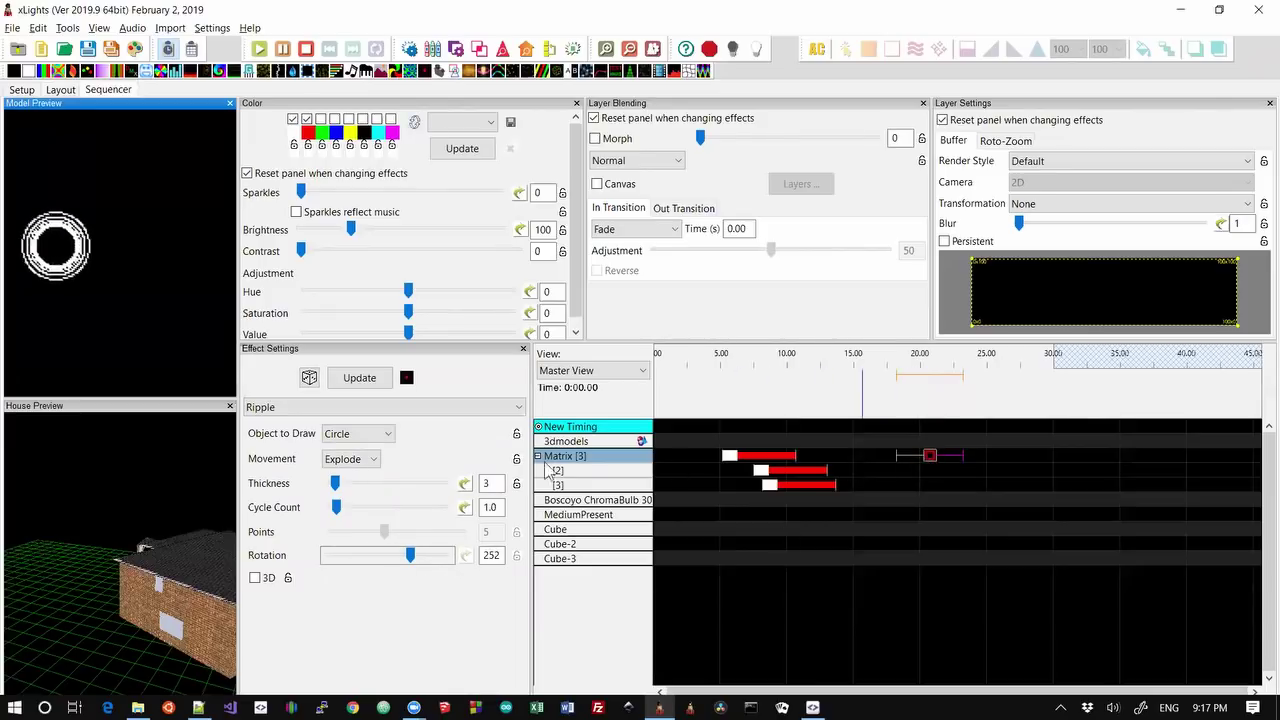
# - Change the Ripple effect's object to draw to Square and after that to Present
pyautogui.click(375, 434)
pyautogui.click(352, 466)
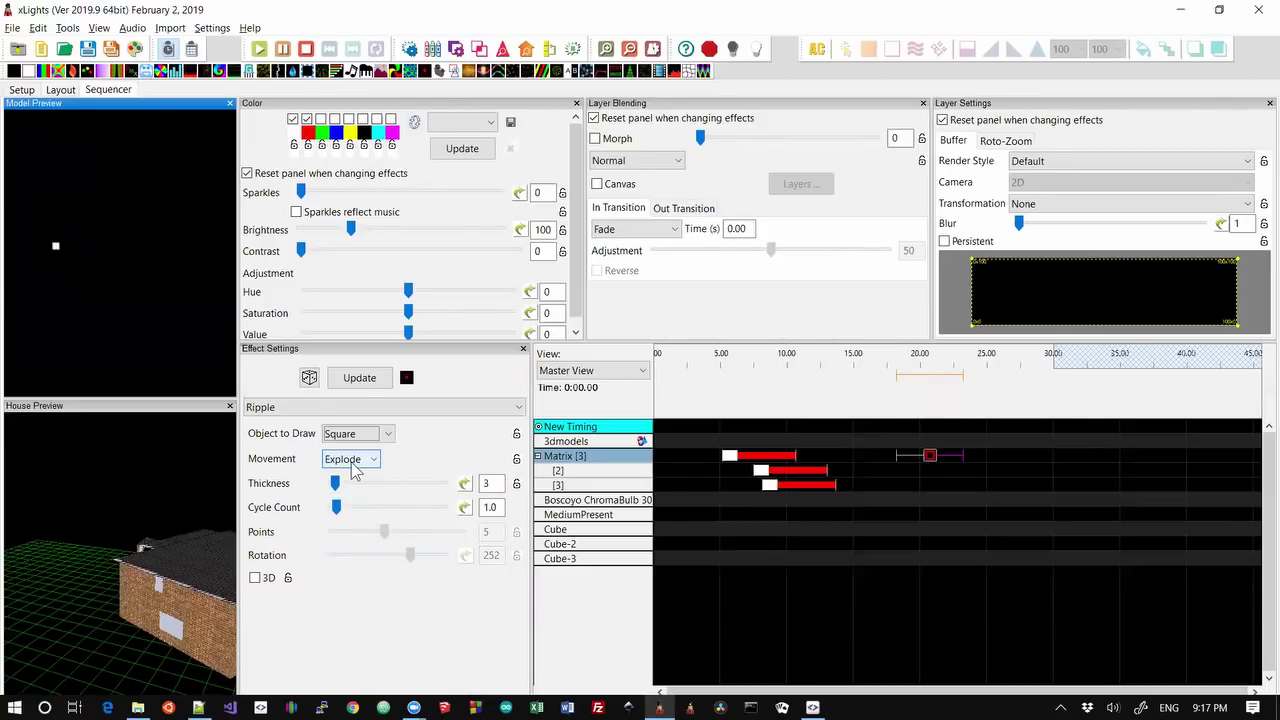
pyautogui.click(365, 434)
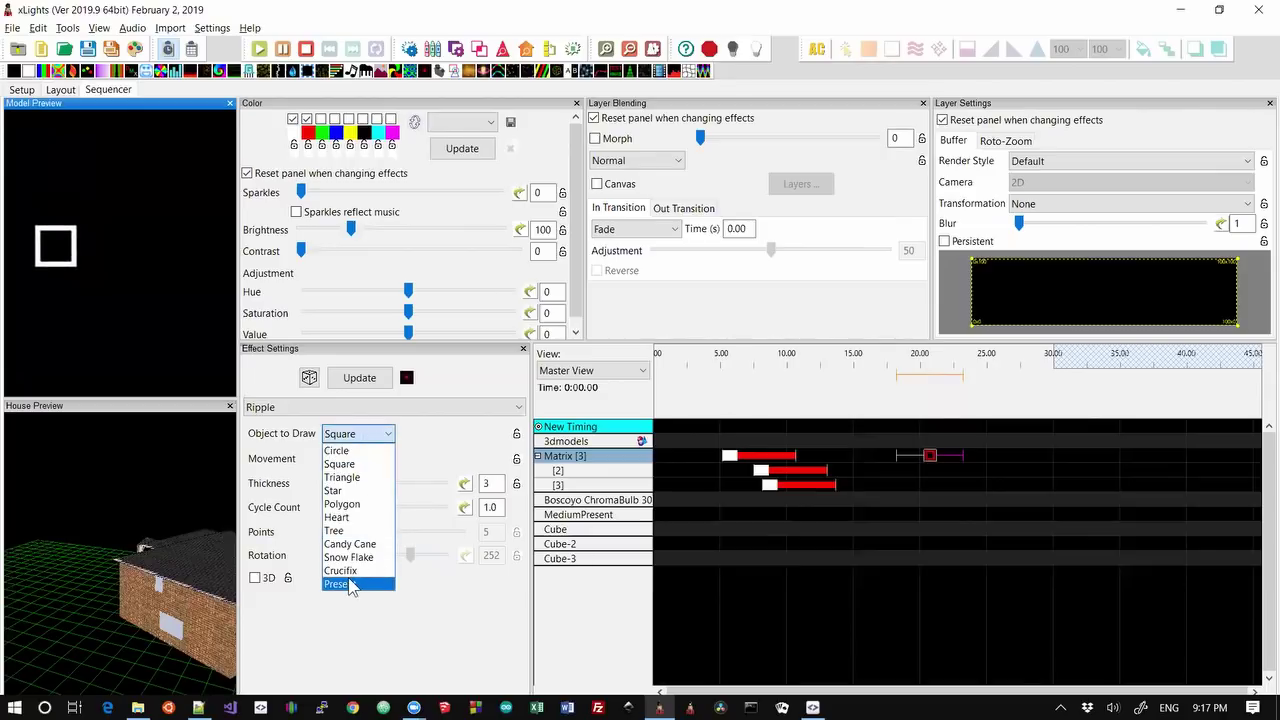
pyautogui.click(366, 587)
pyautogui.click(357, 436)
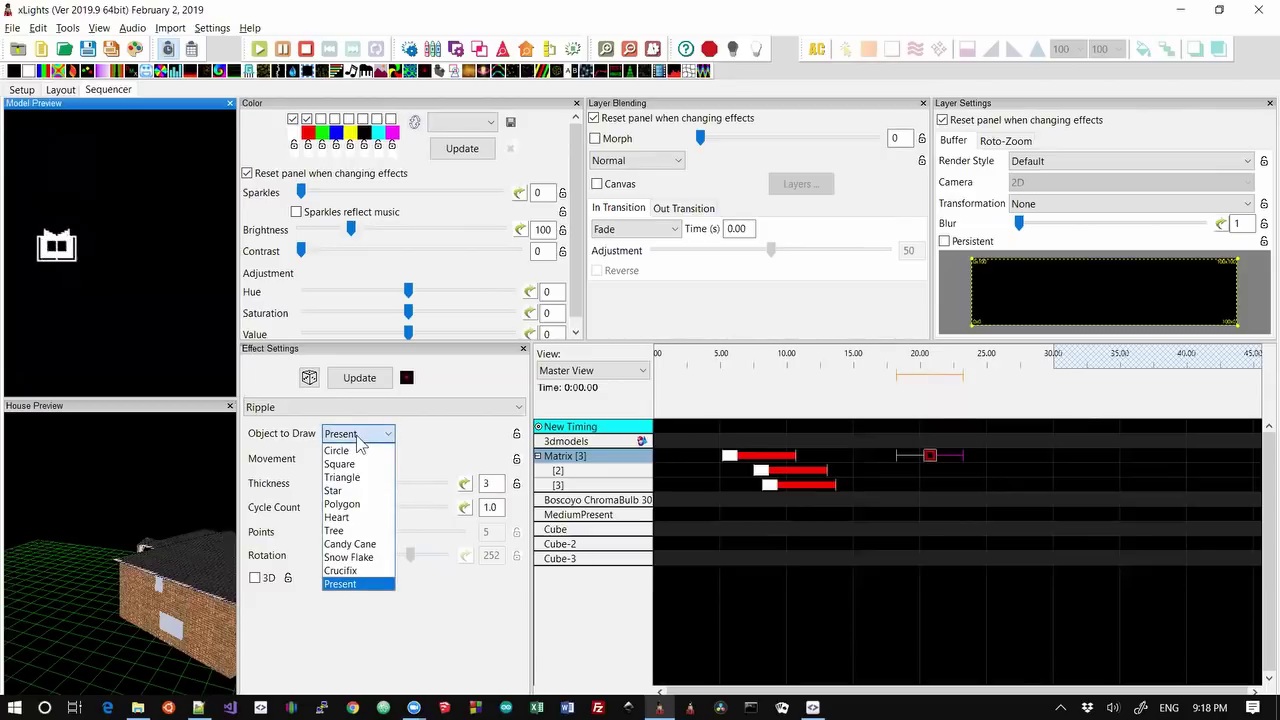
pyautogui.click(358, 438)
# - Set the Ripple movement to Implode, with a cycle count of 7.7 and a thickness of 29
pyautogui.click(350, 459)
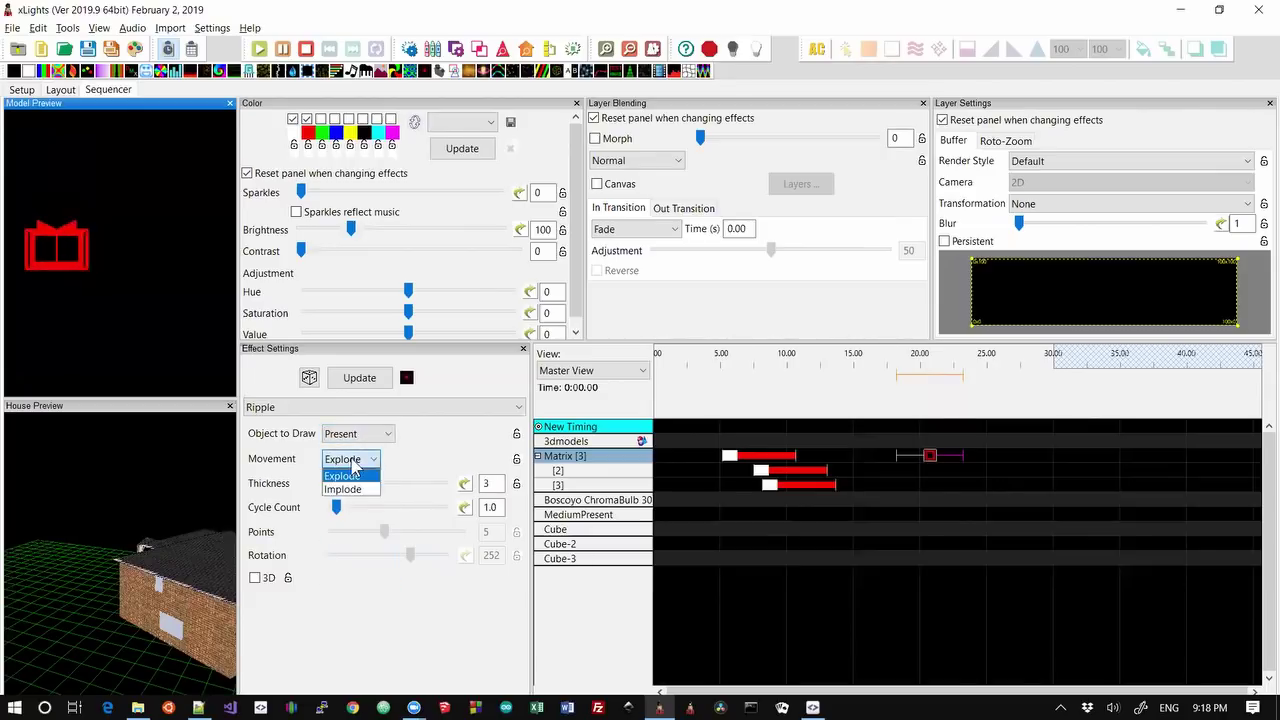
pyautogui.click(349, 490)
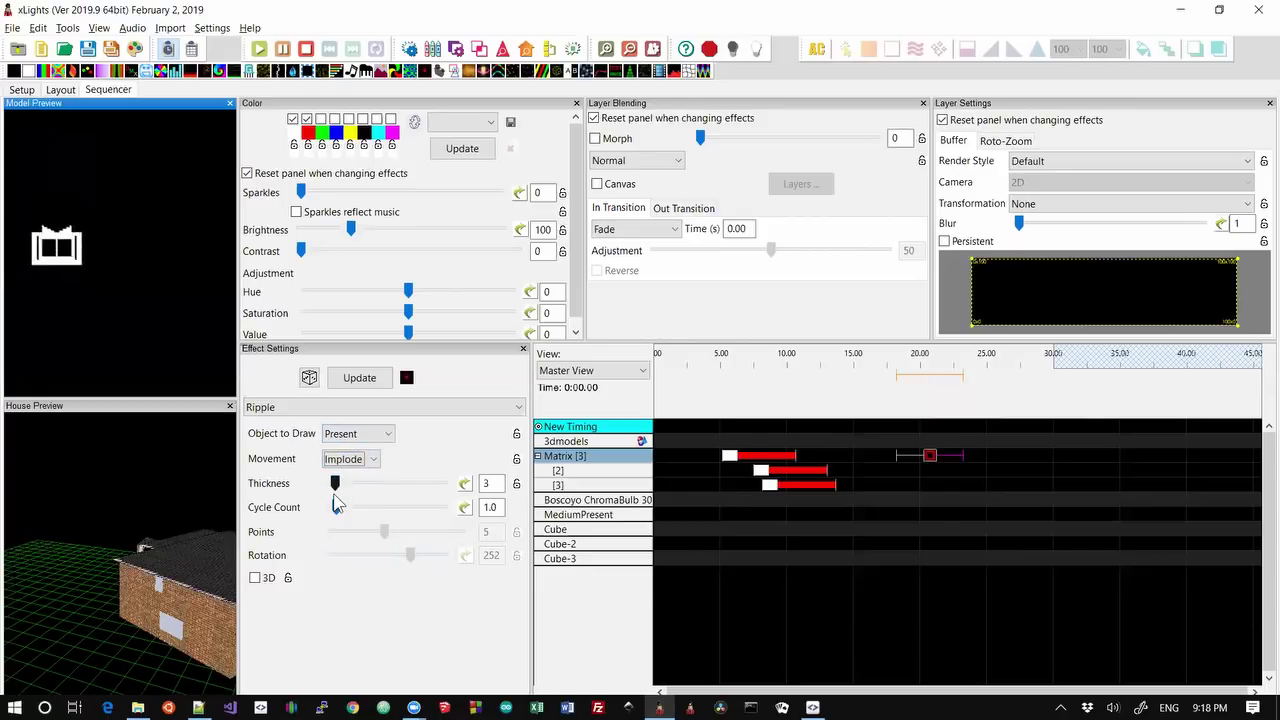
pyautogui.click(338, 508)
pyautogui.moveTo(338, 508); pyautogui.dragTo(363, 483)
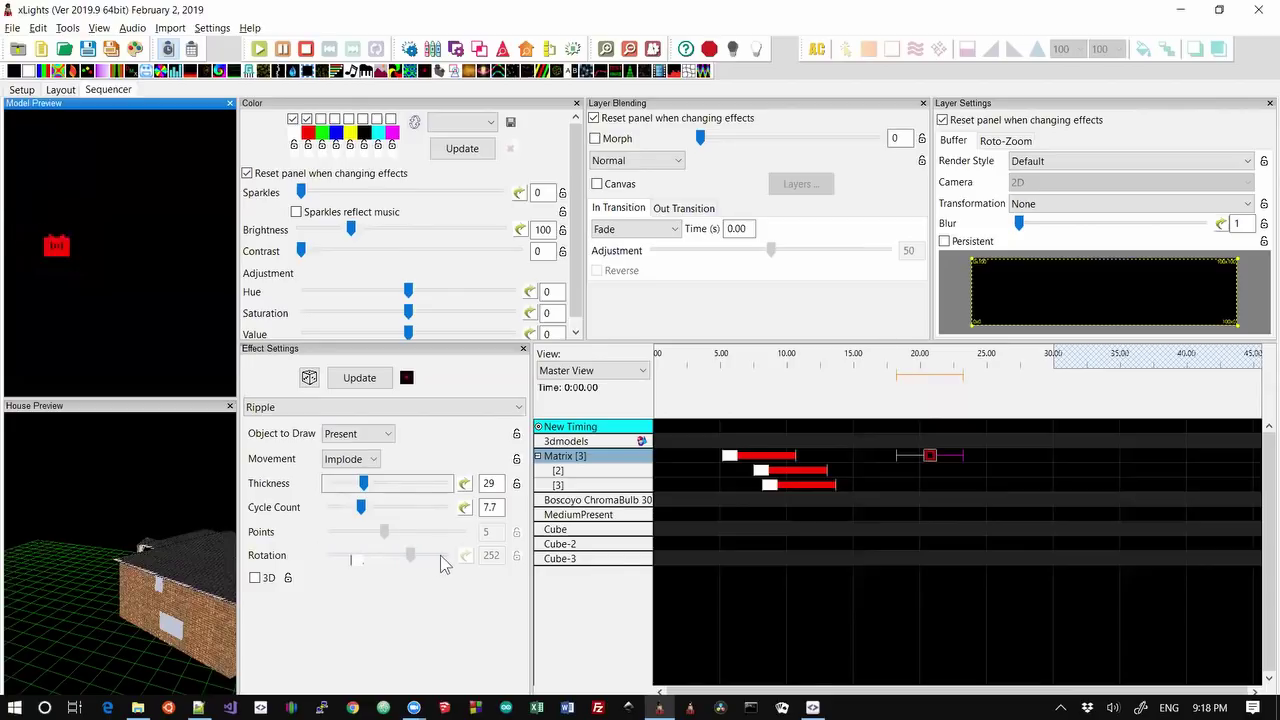
# - Preview the ripple drawn as a Circle, Square, Triangle and Star in turn
pyautogui.click(355, 433)
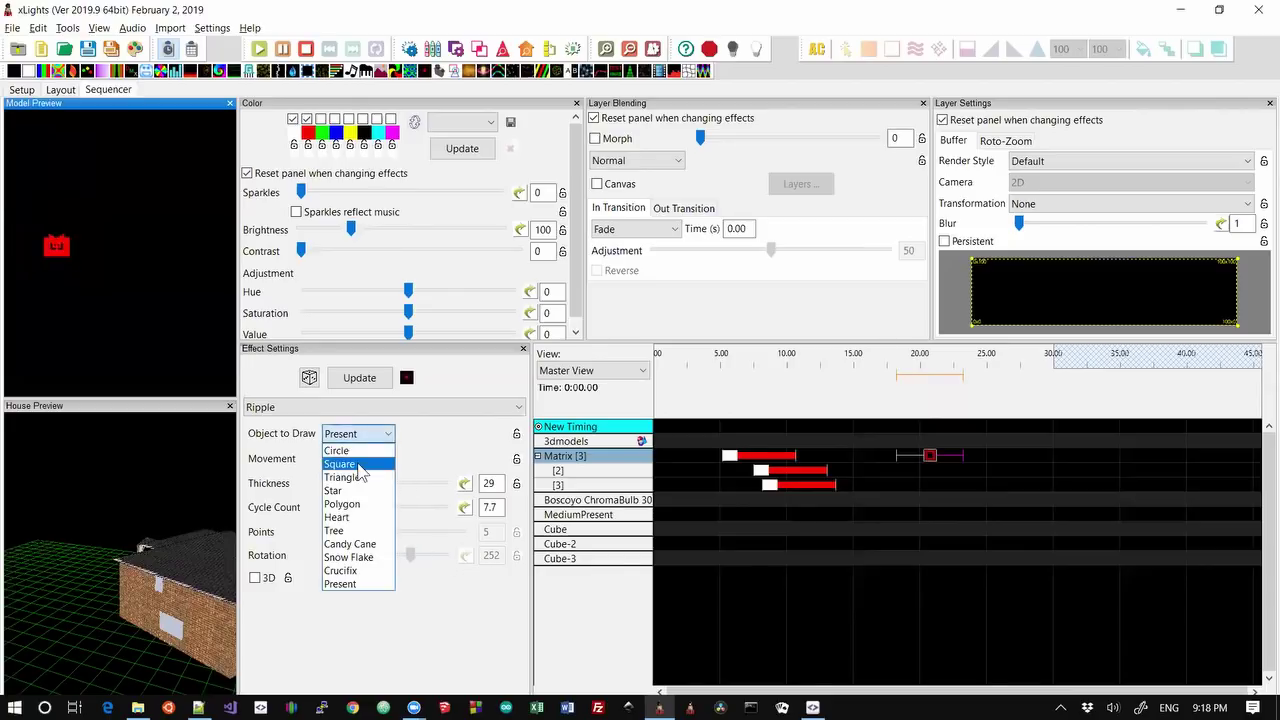
pyautogui.click(350, 448)
pyautogui.click(362, 437)
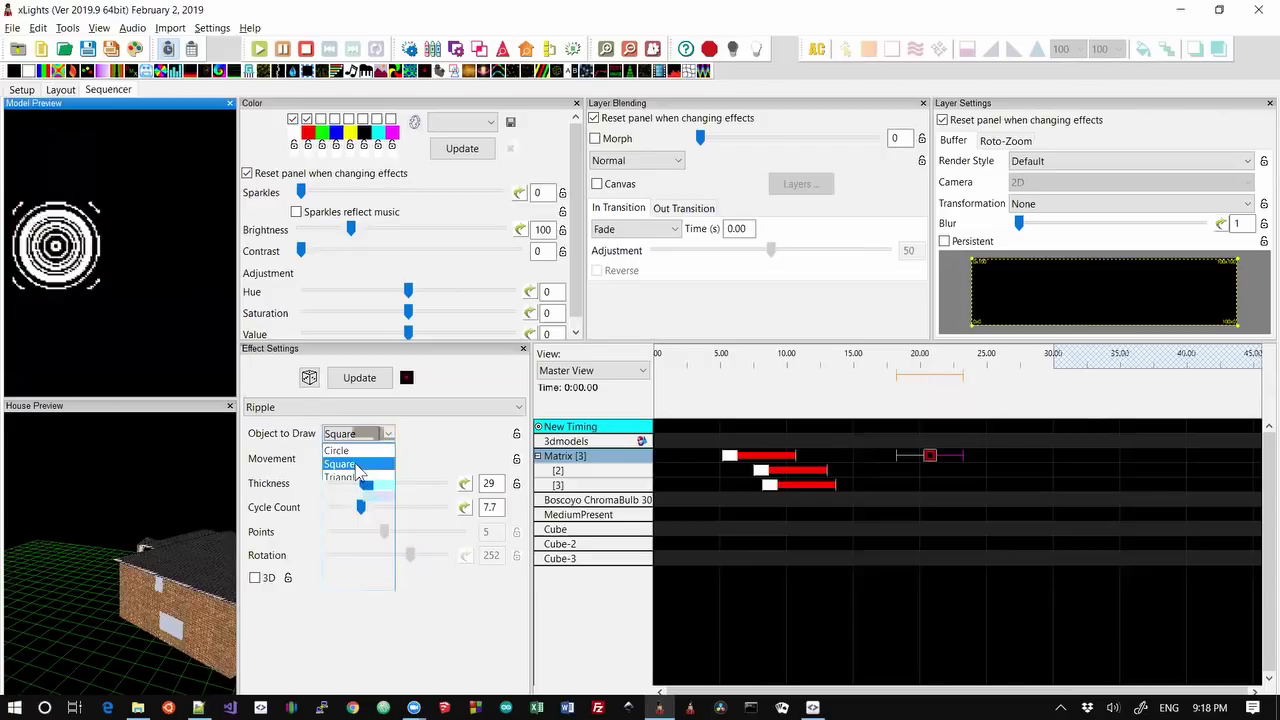
pyautogui.click(340, 464)
pyautogui.click(370, 433)
pyautogui.click(348, 478)
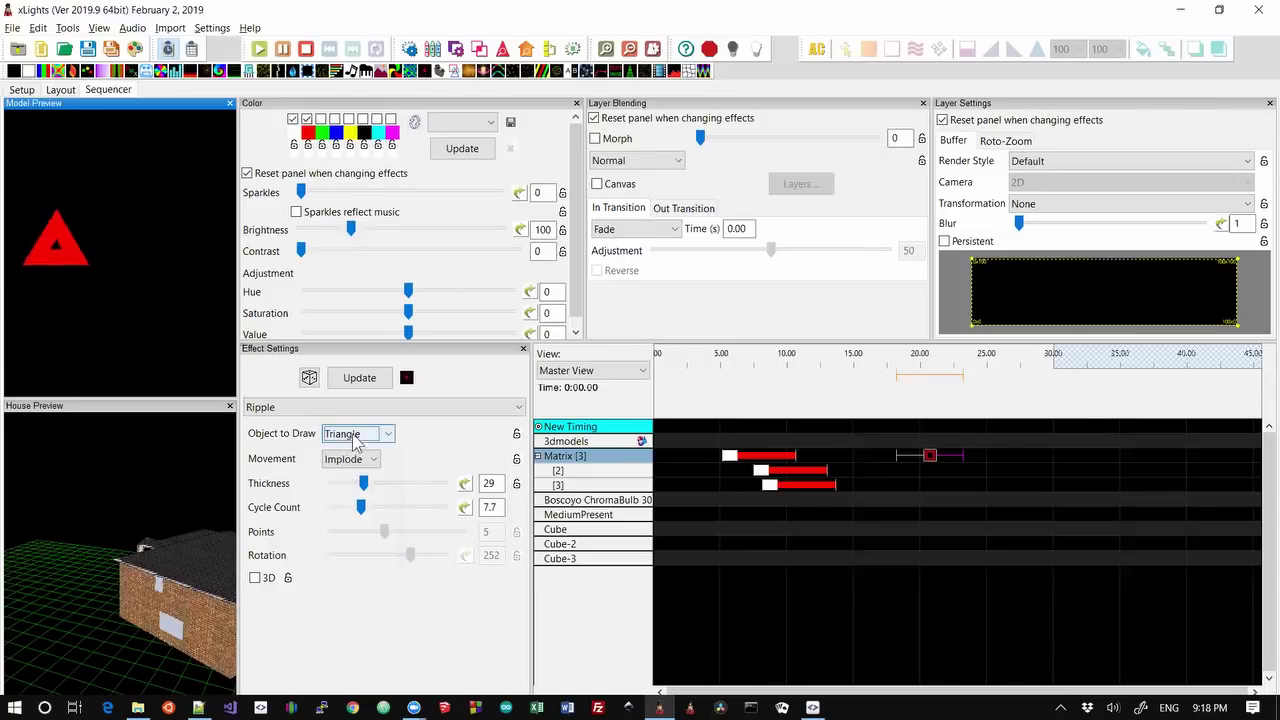
pyautogui.click(355, 433)
pyautogui.click(338, 490)
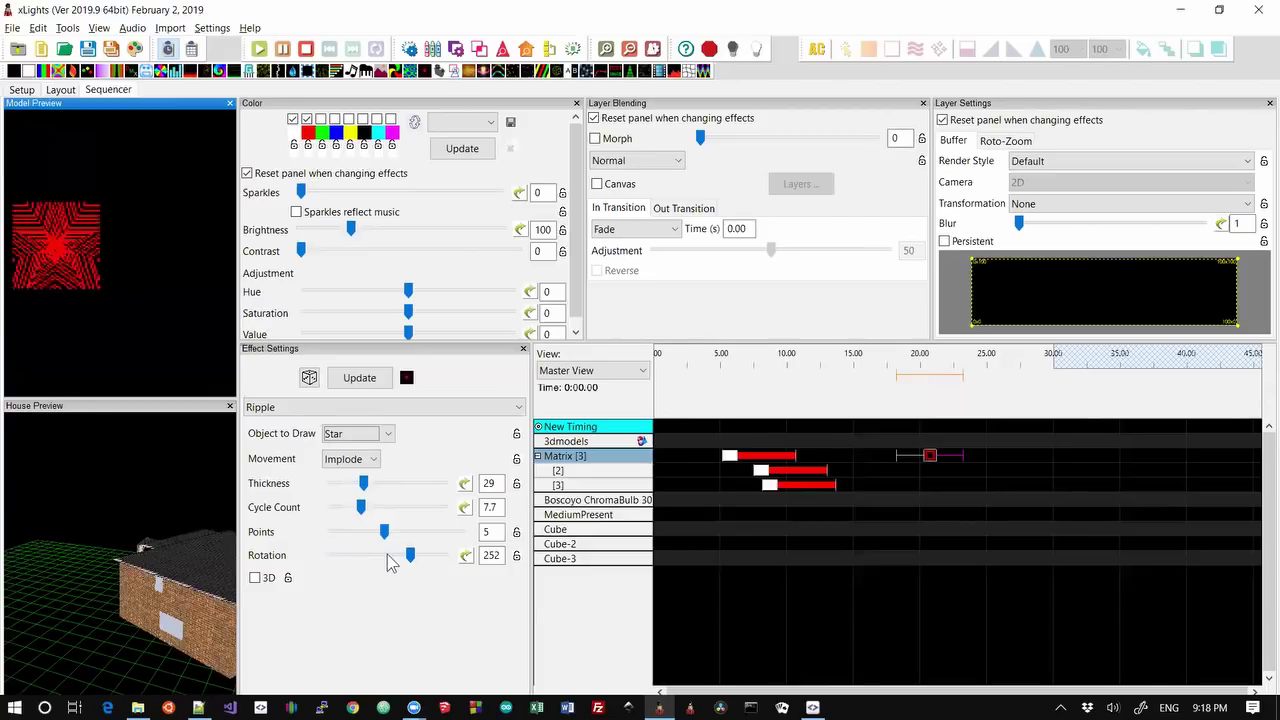
# - Set the star ripple's rotation to 64 and apply a Ramp value curve to the rotation
pyautogui.moveTo(409, 556); pyautogui.dragTo(358, 562)
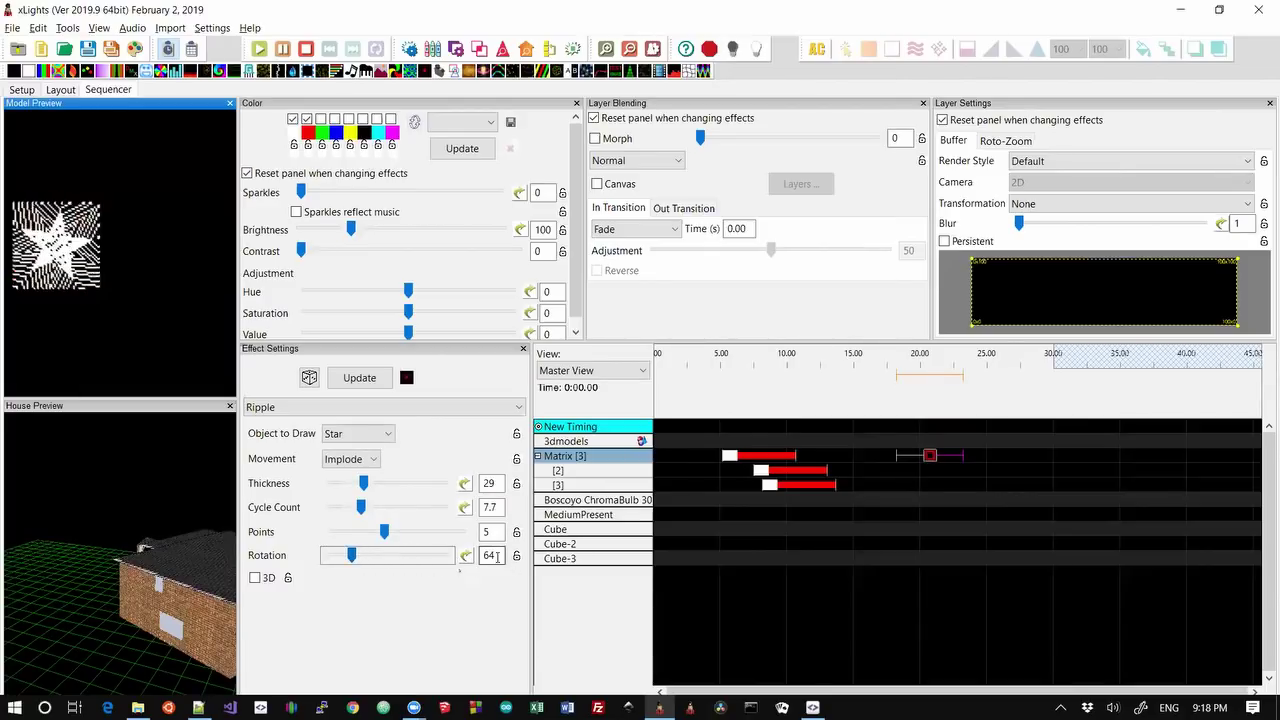
pyautogui.click(460, 558)
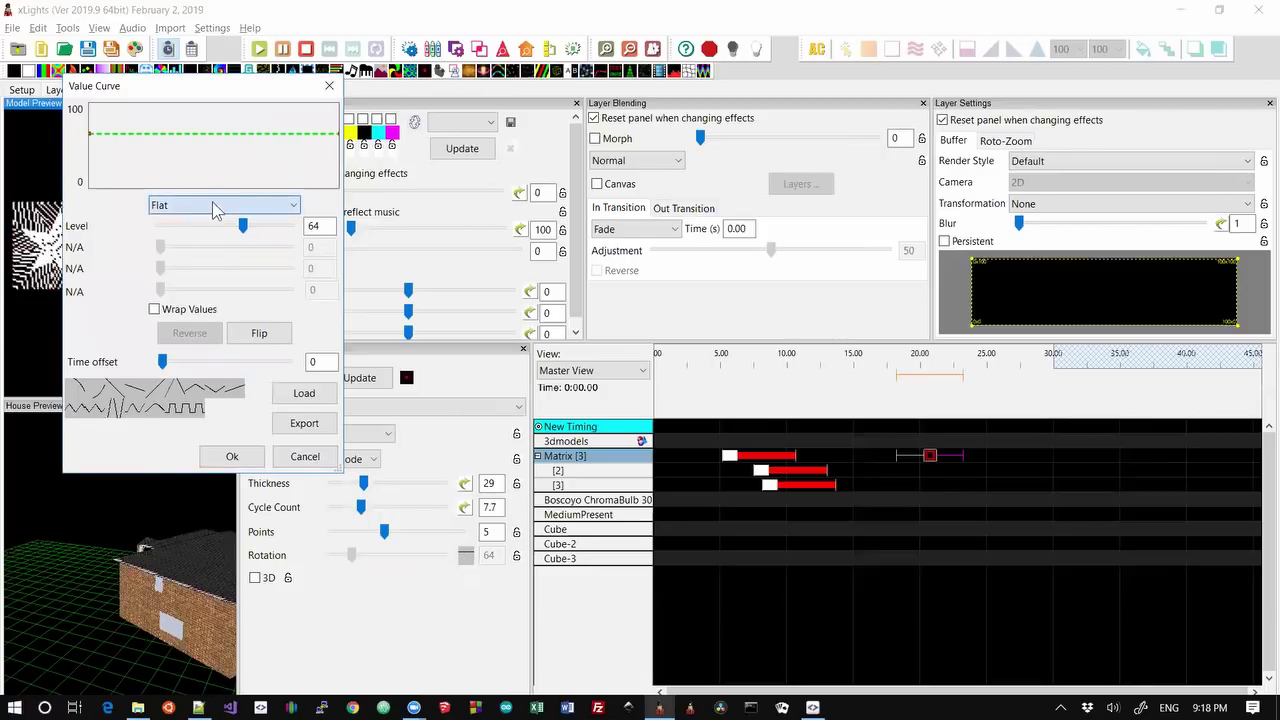
pyautogui.click(214, 206)
pyautogui.click(200, 236)
pyautogui.click(231, 457)
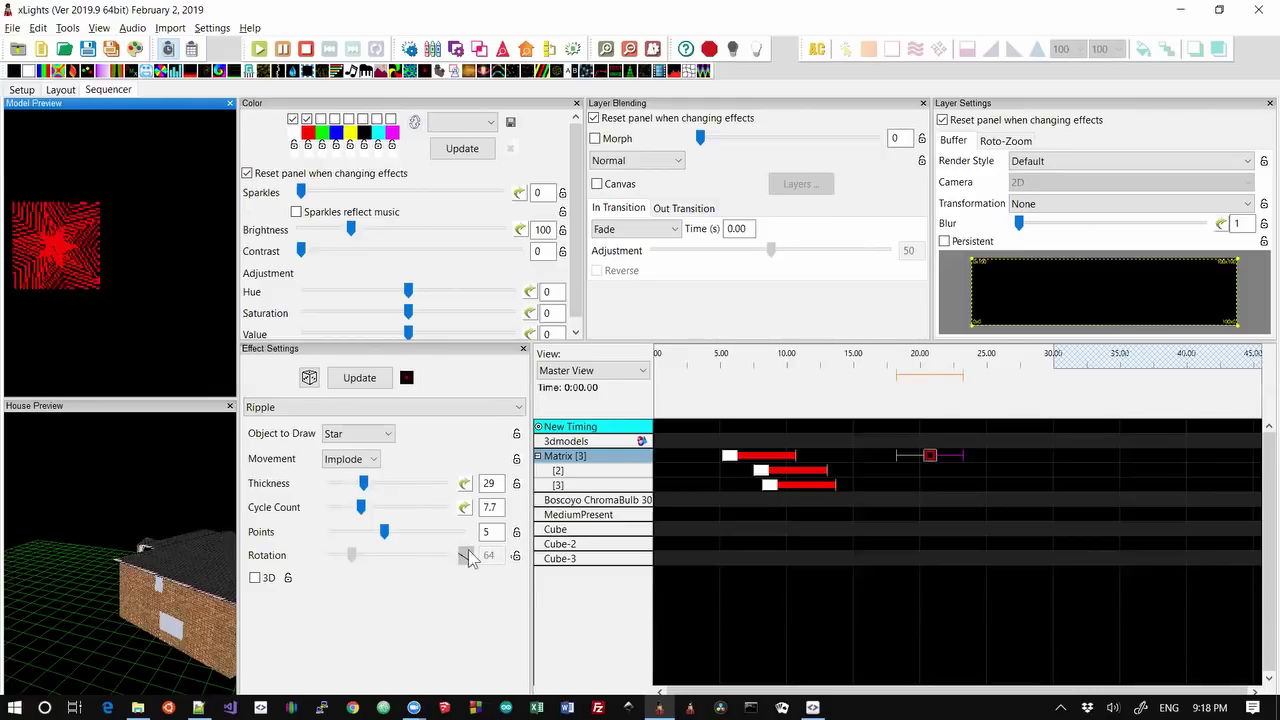
# - Preview the ripple drawn as a Crucifix, Heart, Triangle and Polygon in turn
pyautogui.click(358, 459)
pyautogui.click(370, 435)
pyautogui.click(370, 435)
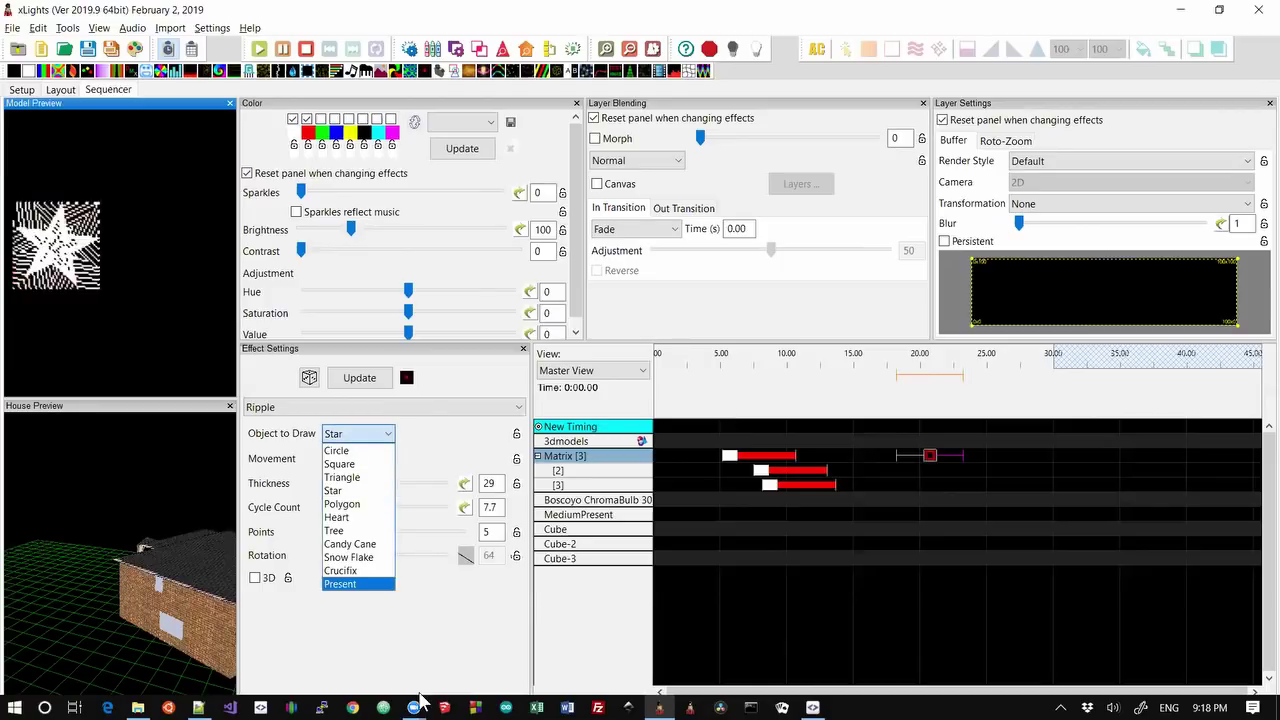
pyautogui.click(340, 570)
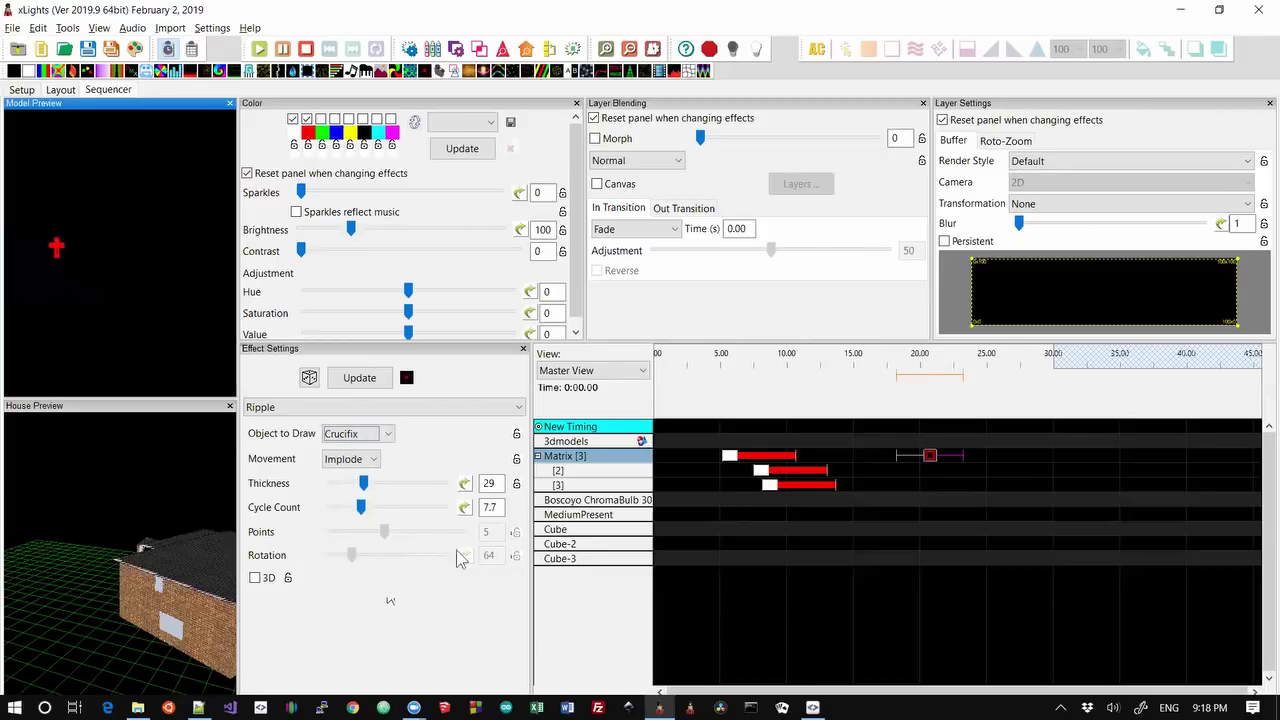
pyautogui.click(372, 436)
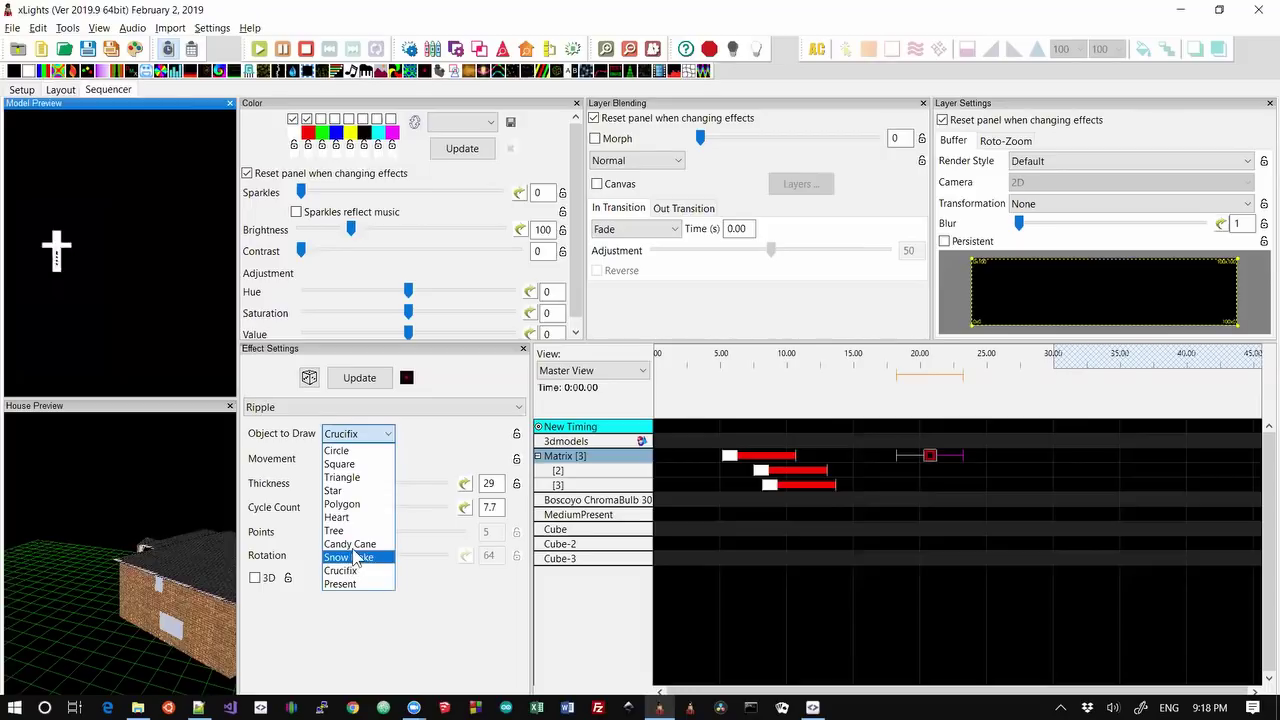
pyautogui.click(353, 525)
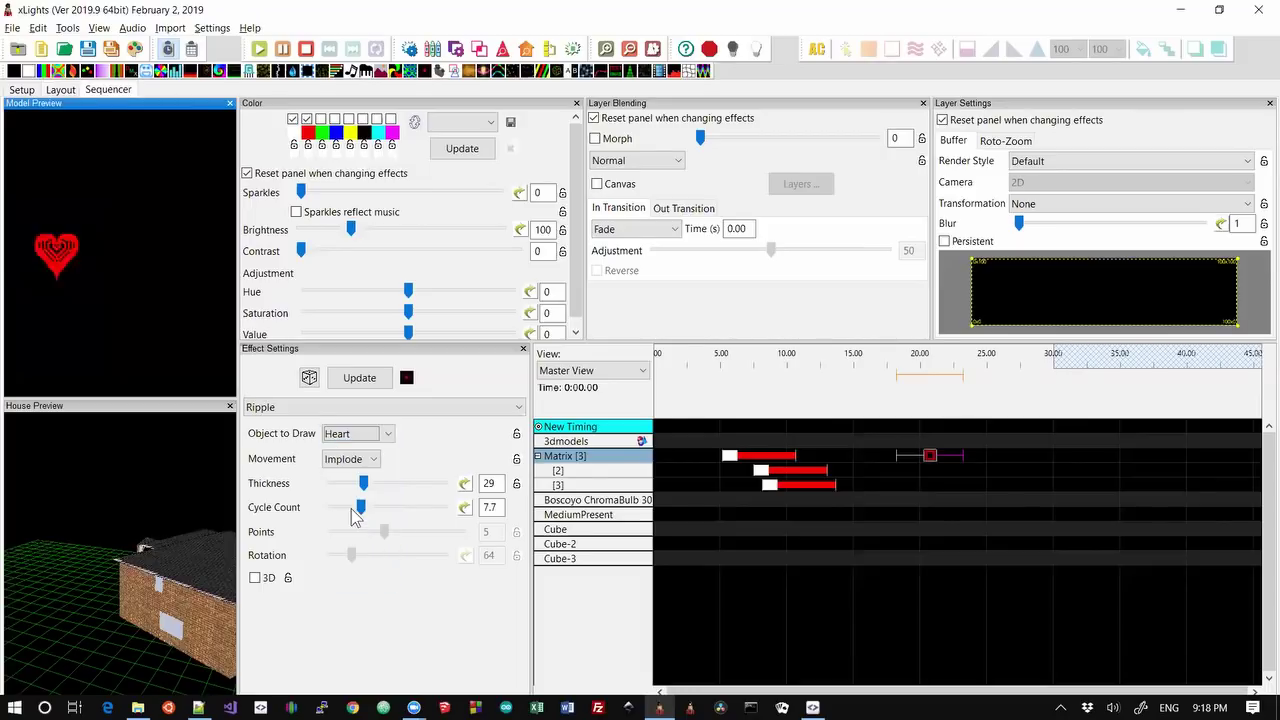
pyautogui.click(355, 440)
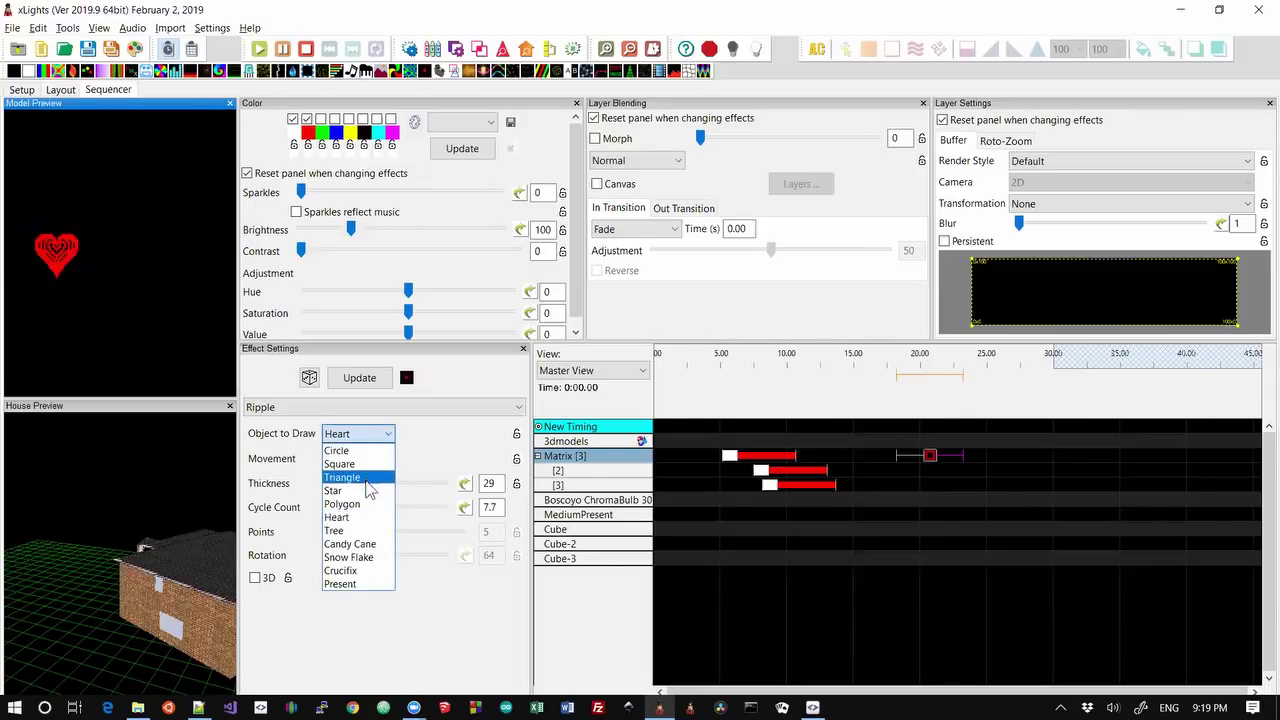
pyautogui.click(350, 477)
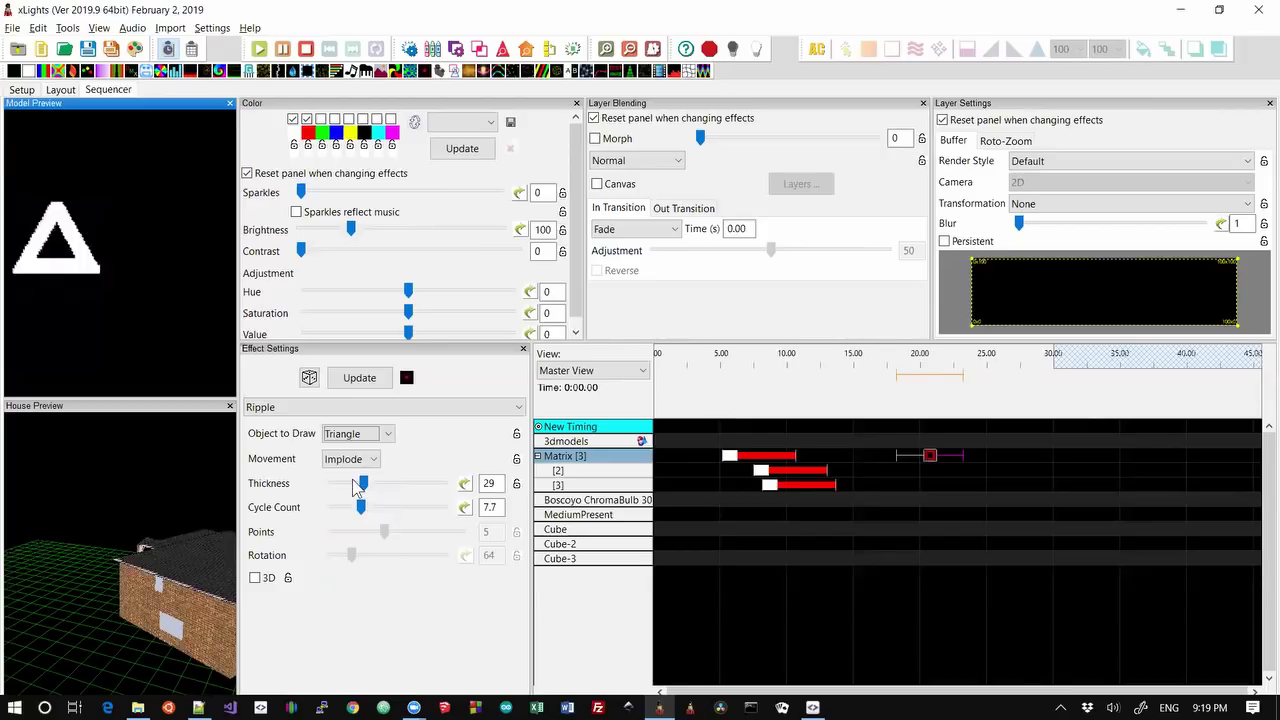
pyautogui.click(355, 440)
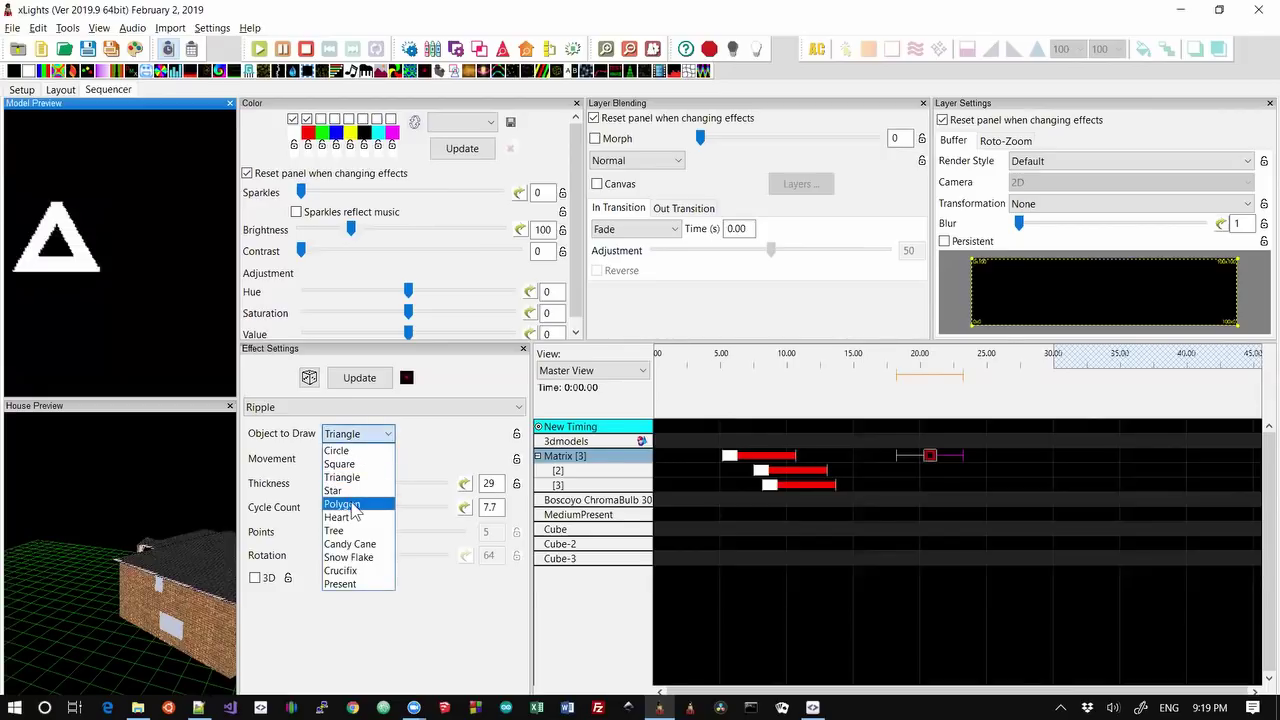
pyautogui.click(353, 506)
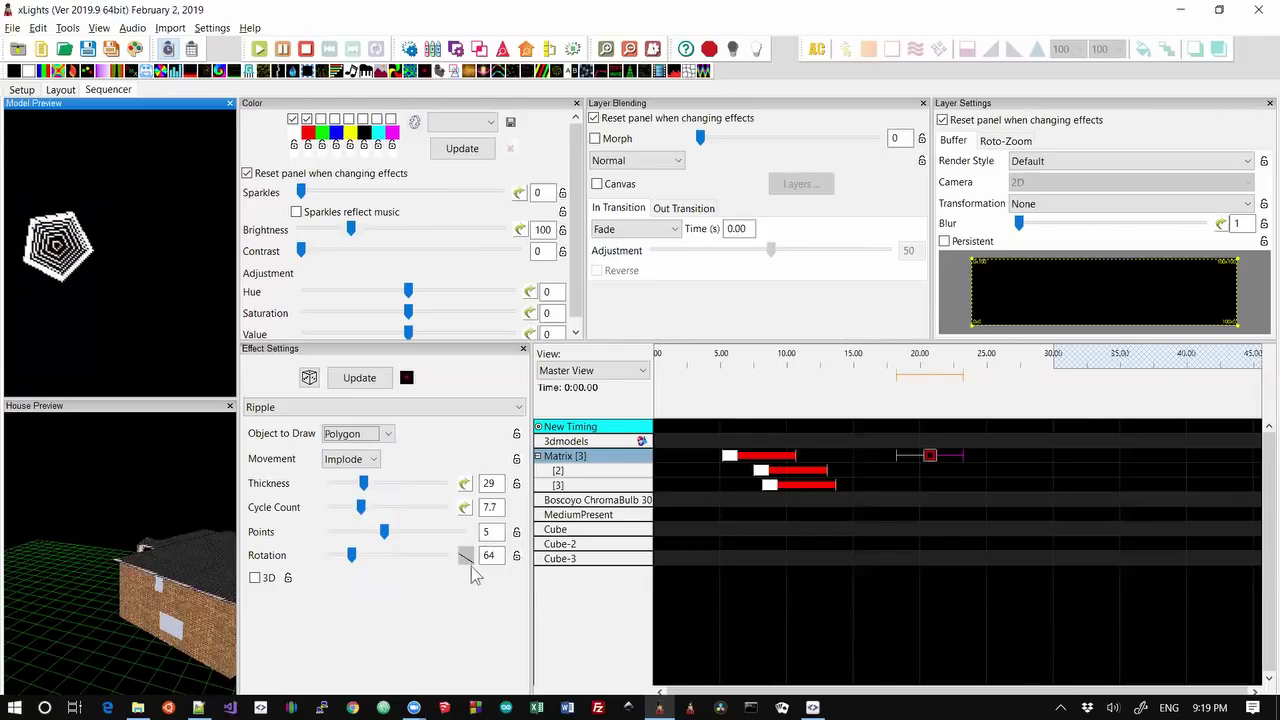
# - Switch the ripple to a Snow Flake with a rotation of 283 and no rotation value curve
pyautogui.click(355, 433)
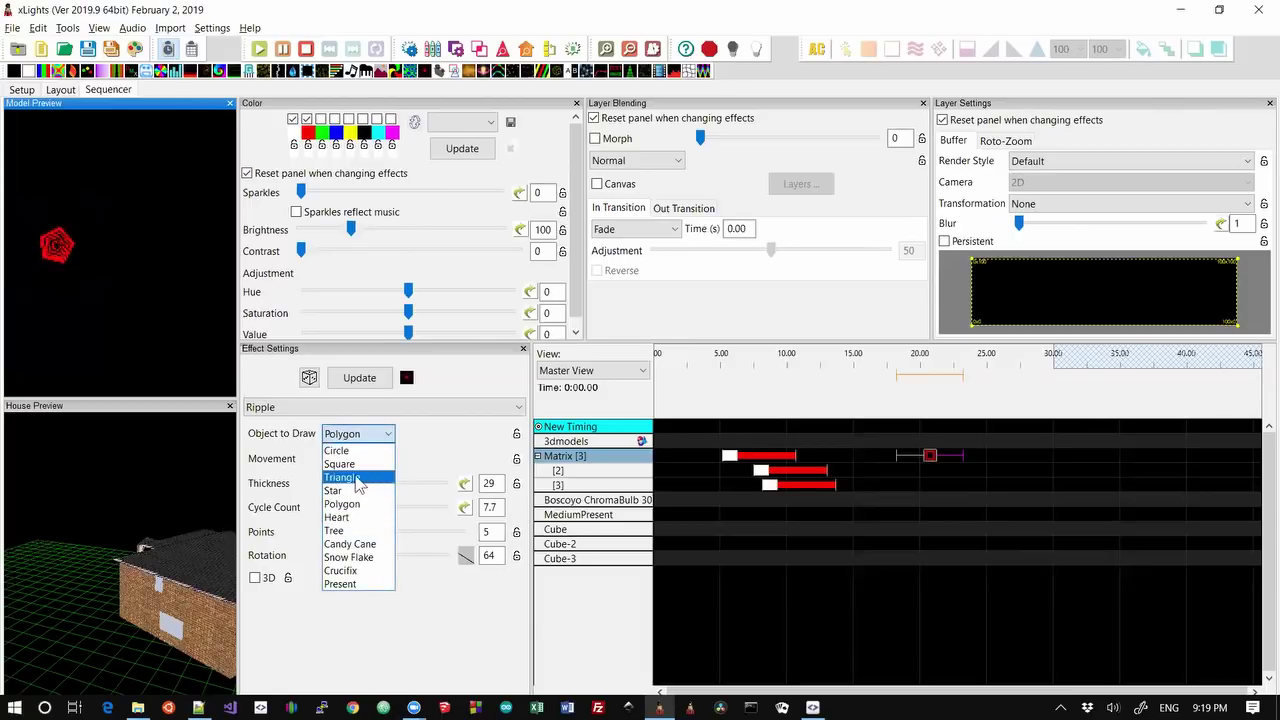
pyautogui.click(356, 557)
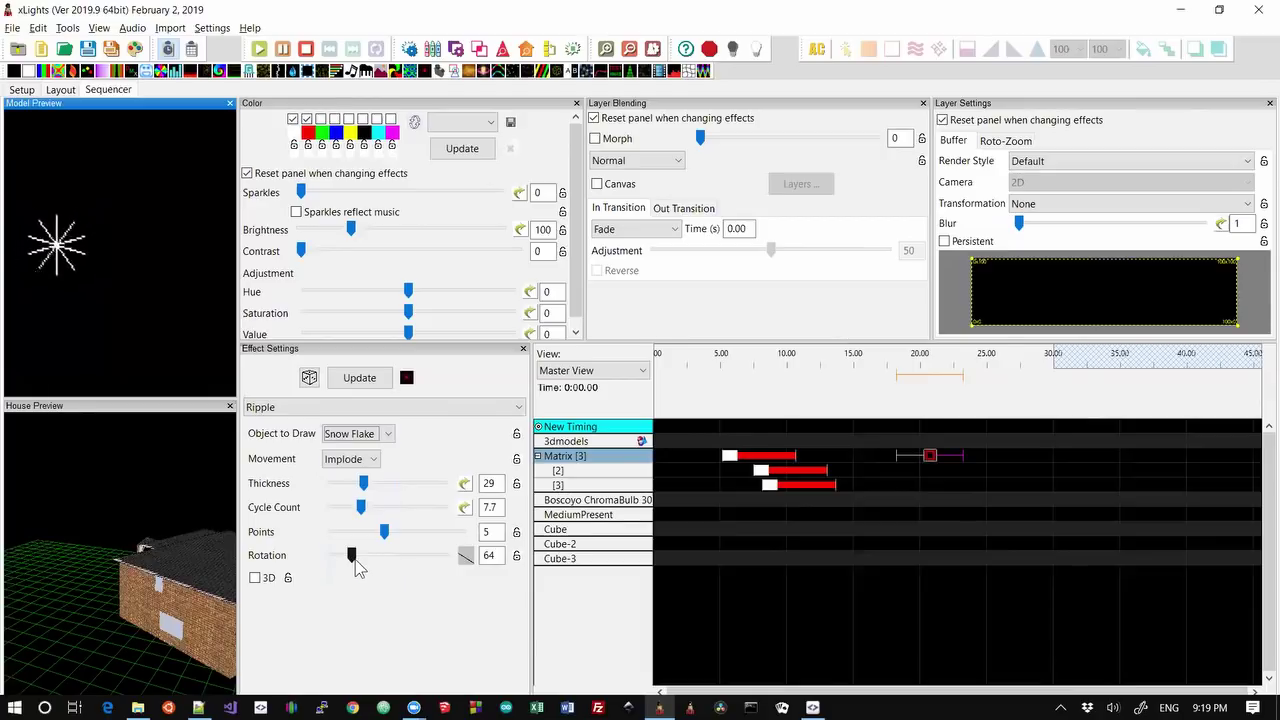
pyautogui.moveTo(353, 557); pyautogui.dragTo(395, 558)
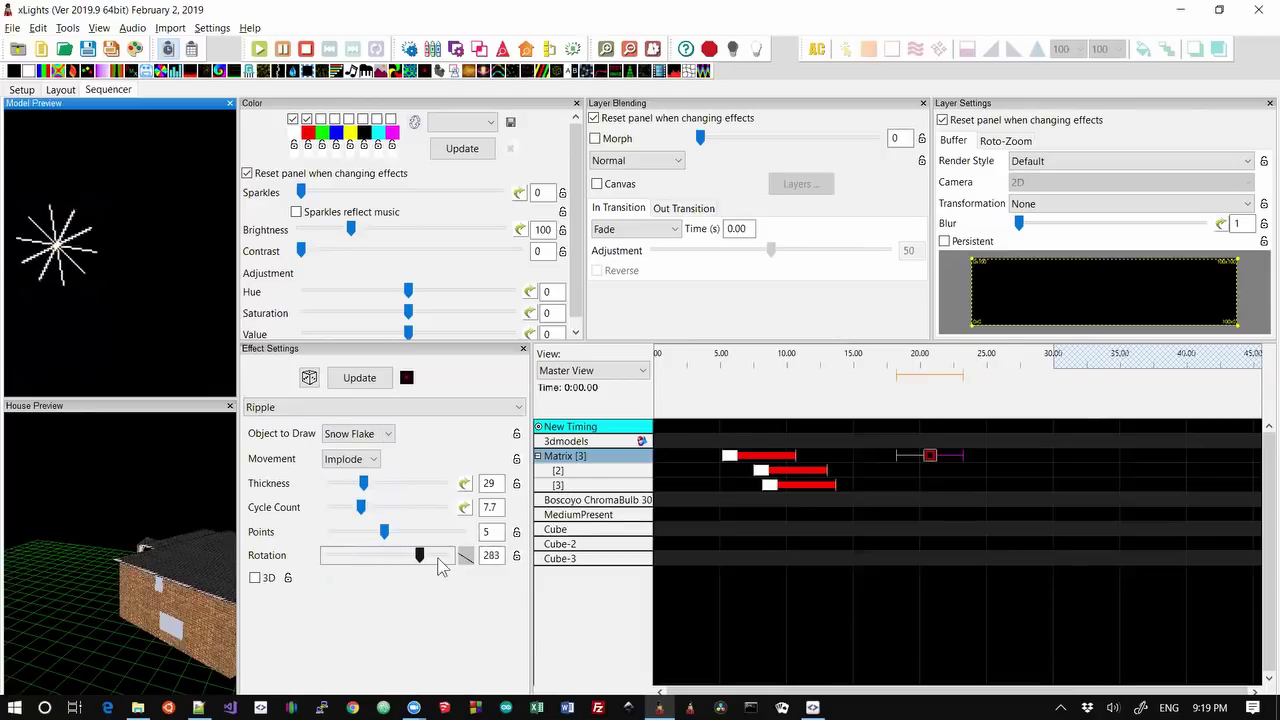
pyautogui.click(466, 556)
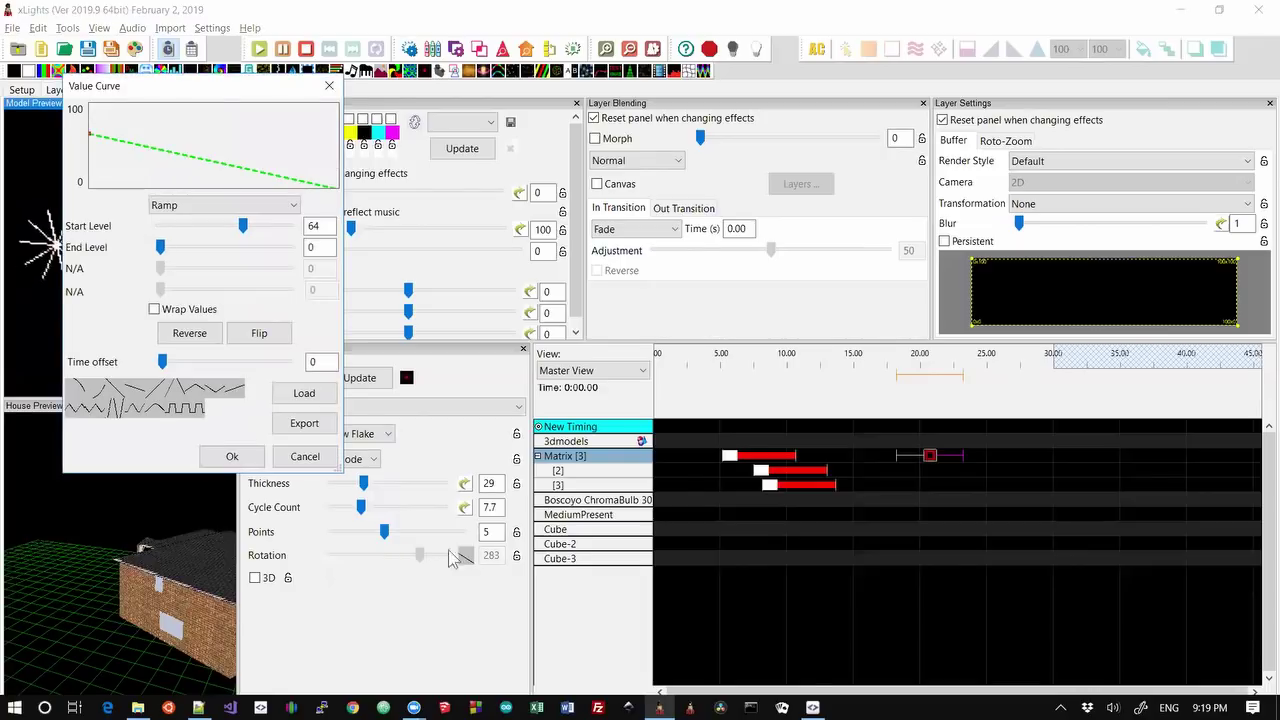
pyautogui.click(305, 456)
# - Set the Ripple effect's object to draw to Candy Cane
pyautogui.click(370, 436)
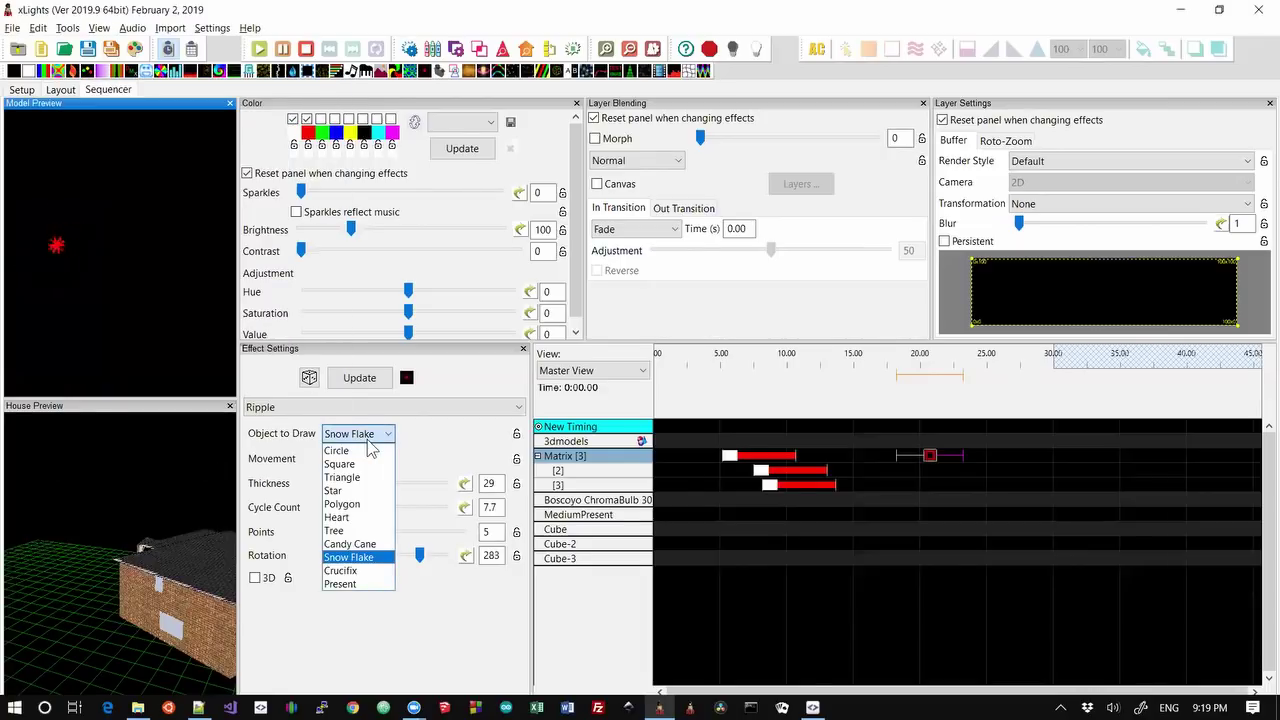
pyautogui.click(362, 544)
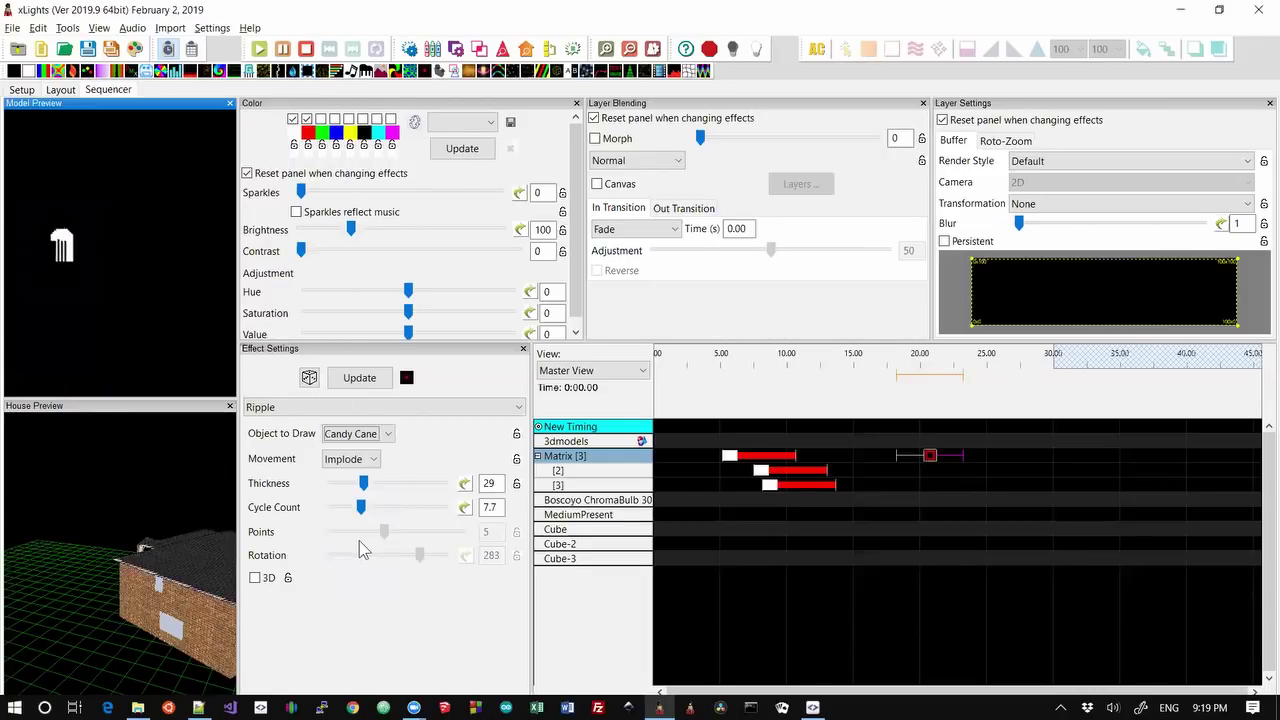
pyautogui.click(350, 440)
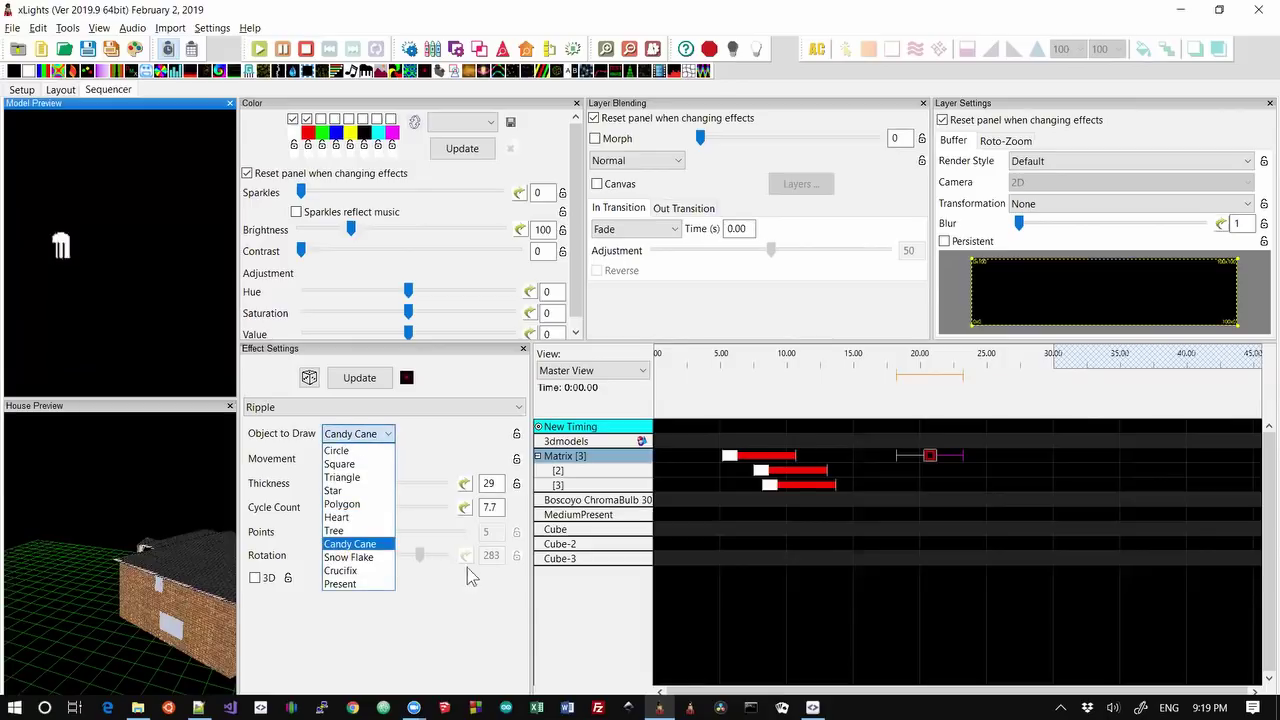
pyautogui.click(431, 575)
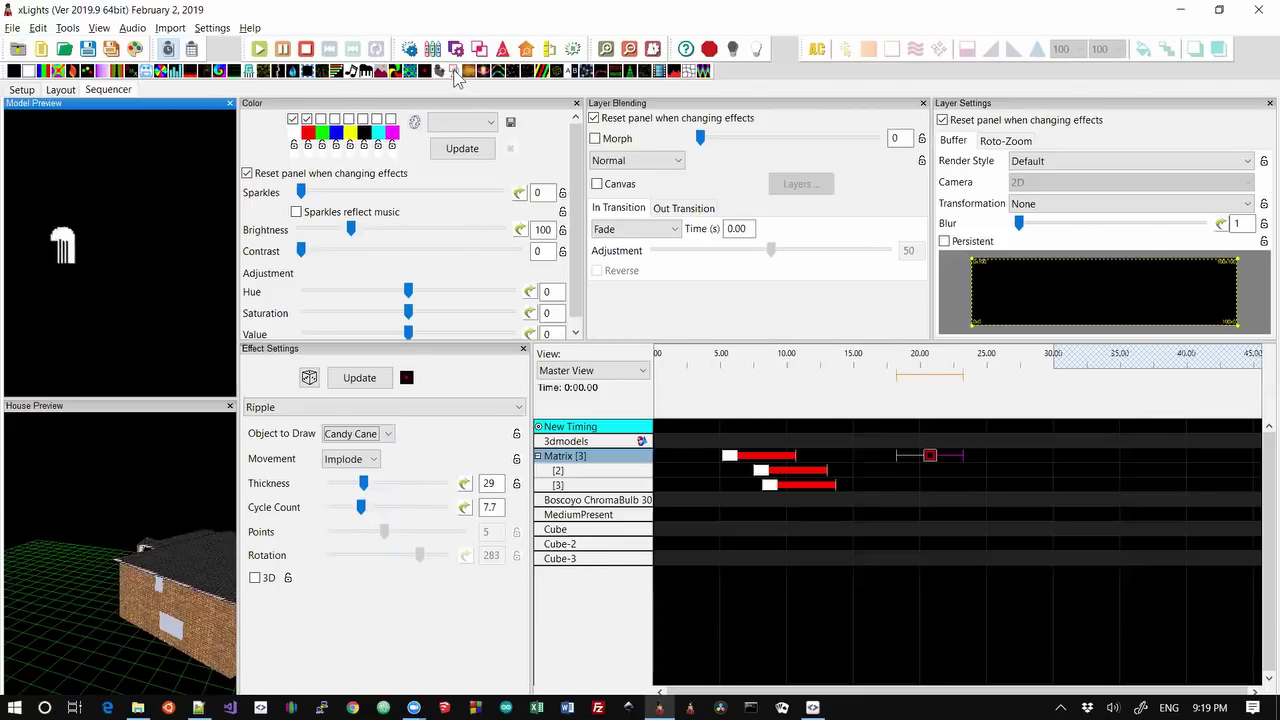
# - Add a Shape effect to the Matrix row from about 25 to 30 seconds and set its object to draw to Square
pyautogui.moveTo(453, 69)
pyautogui.mouseDown()
pyautogui.moveTo(1066, 420)
pyautogui.moveTo(993, 432)
pyautogui.moveTo(990, 455)
pyautogui.mouseUp()
pyautogui.moveTo(1050, 455); pyautogui.dragTo(1052, 455)
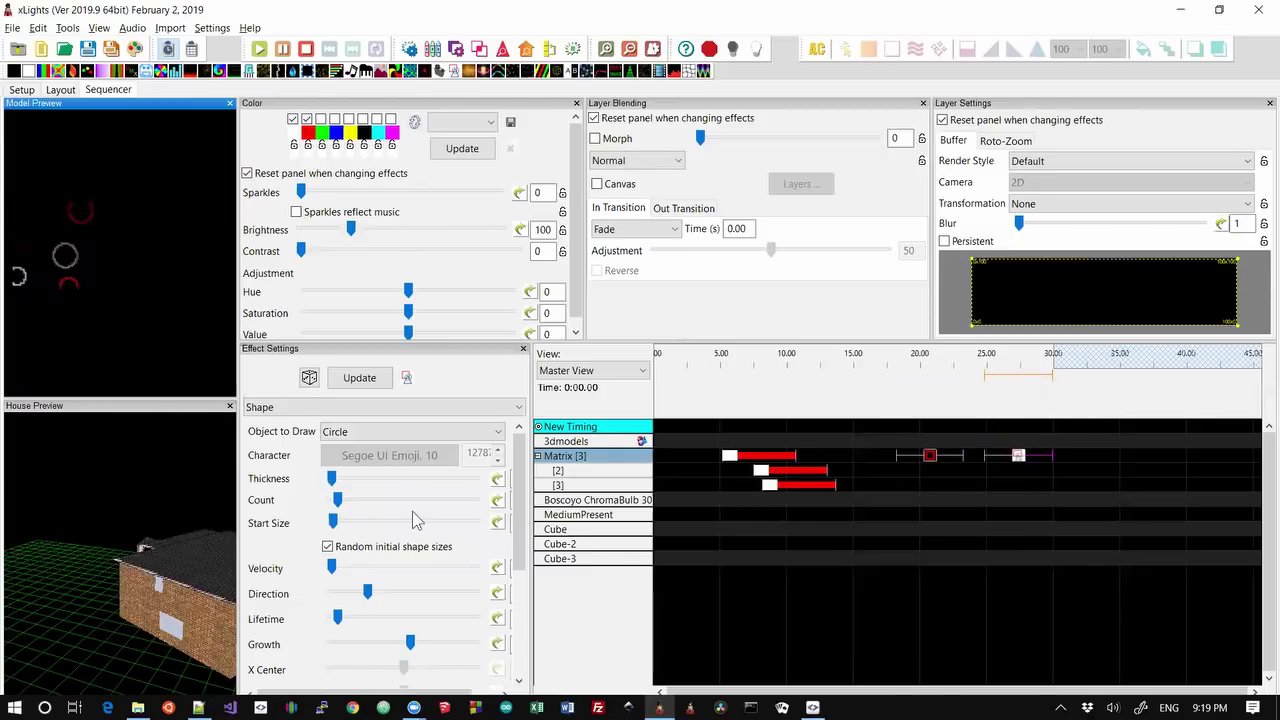
pyautogui.moveTo(519, 530)
pyautogui.mouseDown()
pyautogui.moveTo(519, 568)
pyautogui.moveTo(496, 458)
pyautogui.mouseUp()
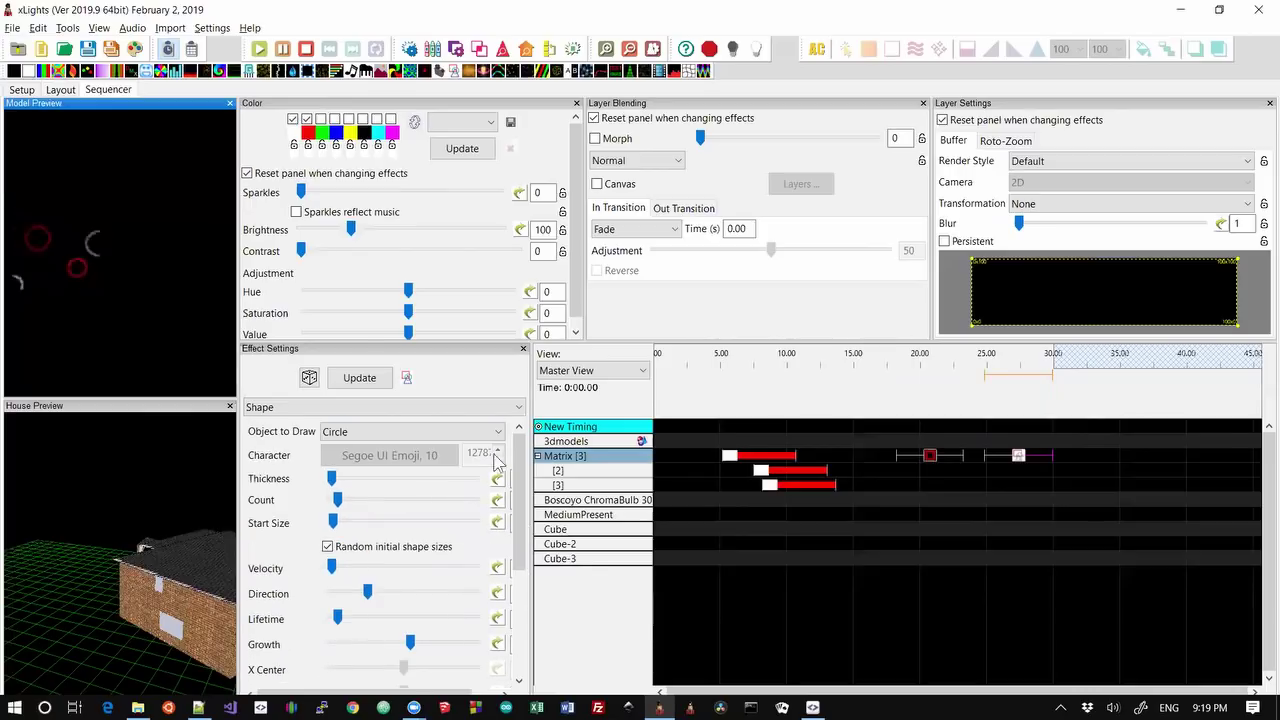
pyautogui.click(390, 431)
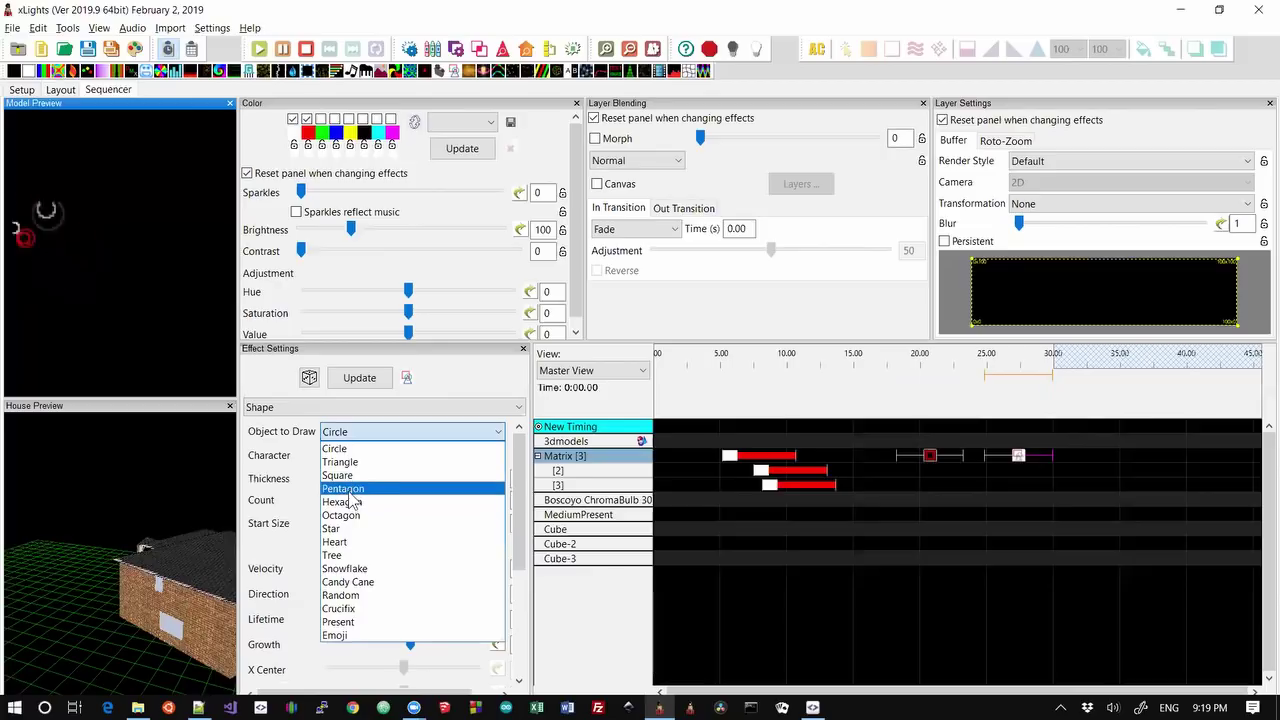
pyautogui.click(352, 476)
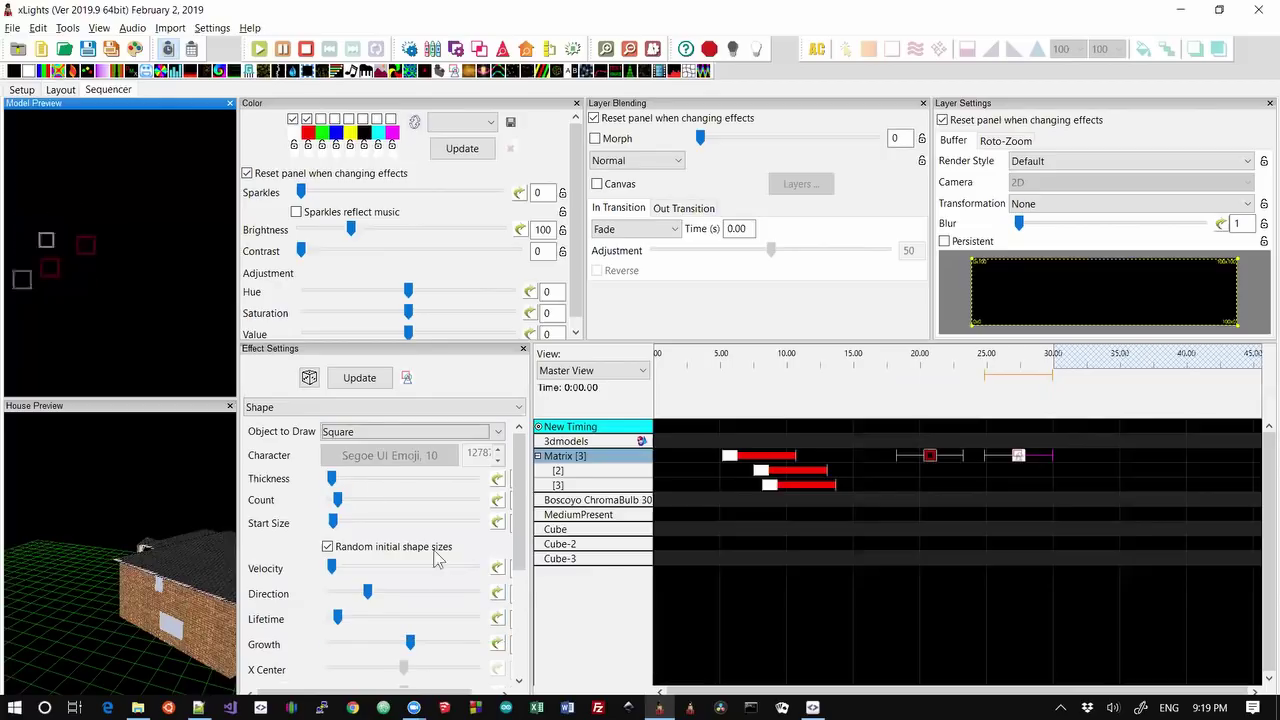
# - Raise the Shape effect's rotation and velocity slightly so the squares turn and travel
pyautogui.scroll(-5, 507, 594)
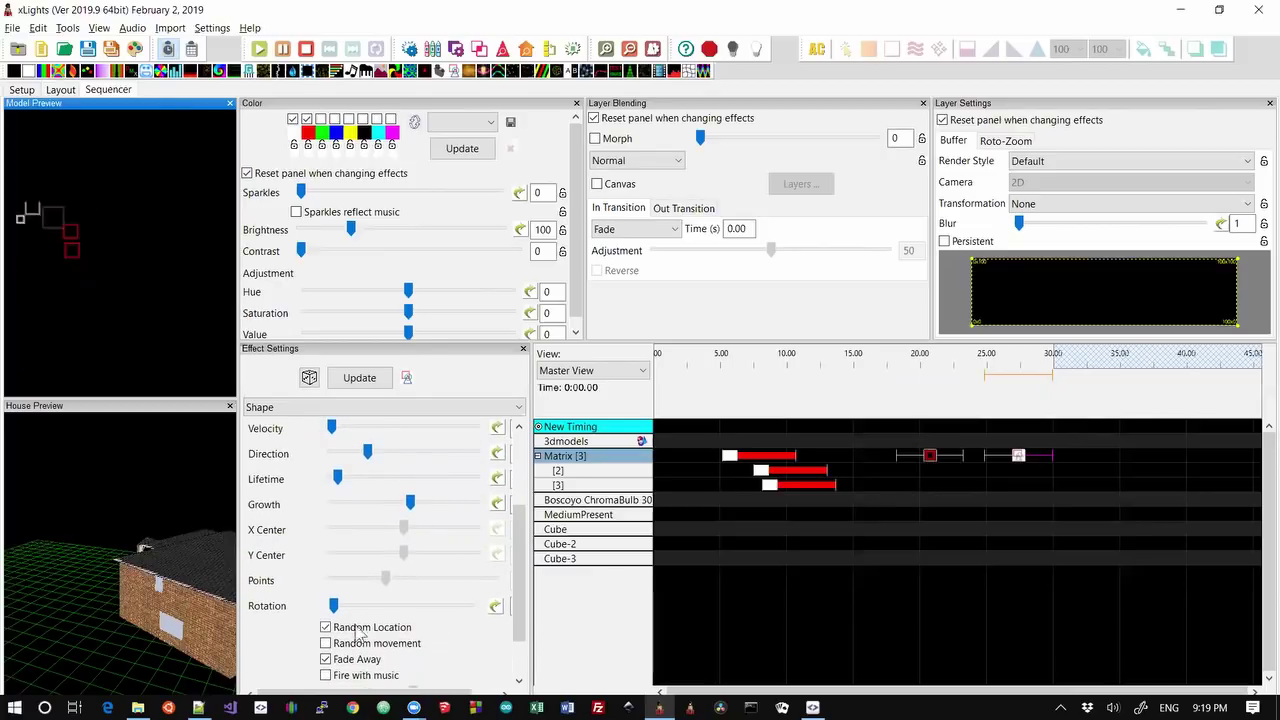
pyautogui.moveTo(333, 610); pyautogui.dragTo(369, 614)
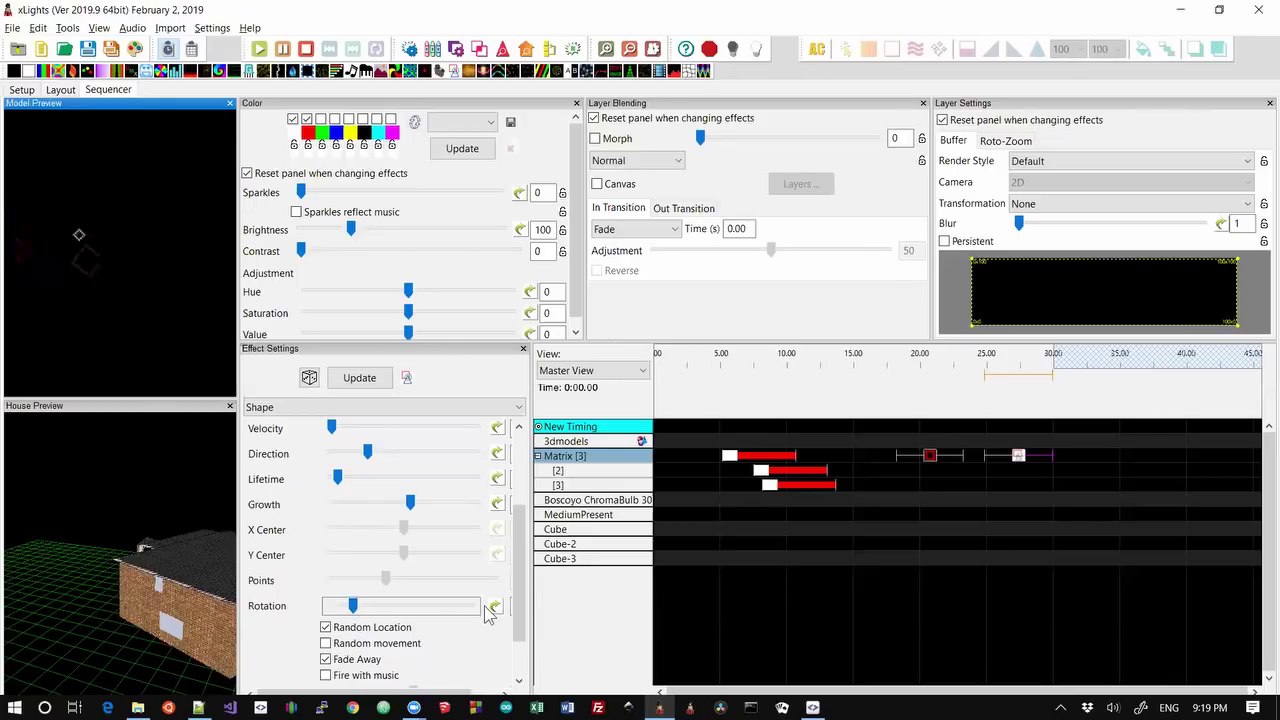
pyautogui.moveTo(514, 580)
pyautogui.mouseDown()
pyautogui.moveTo(521, 505)
pyautogui.moveTo(534, 594)
pyautogui.moveTo(534, 495)
pyautogui.mouseUp()
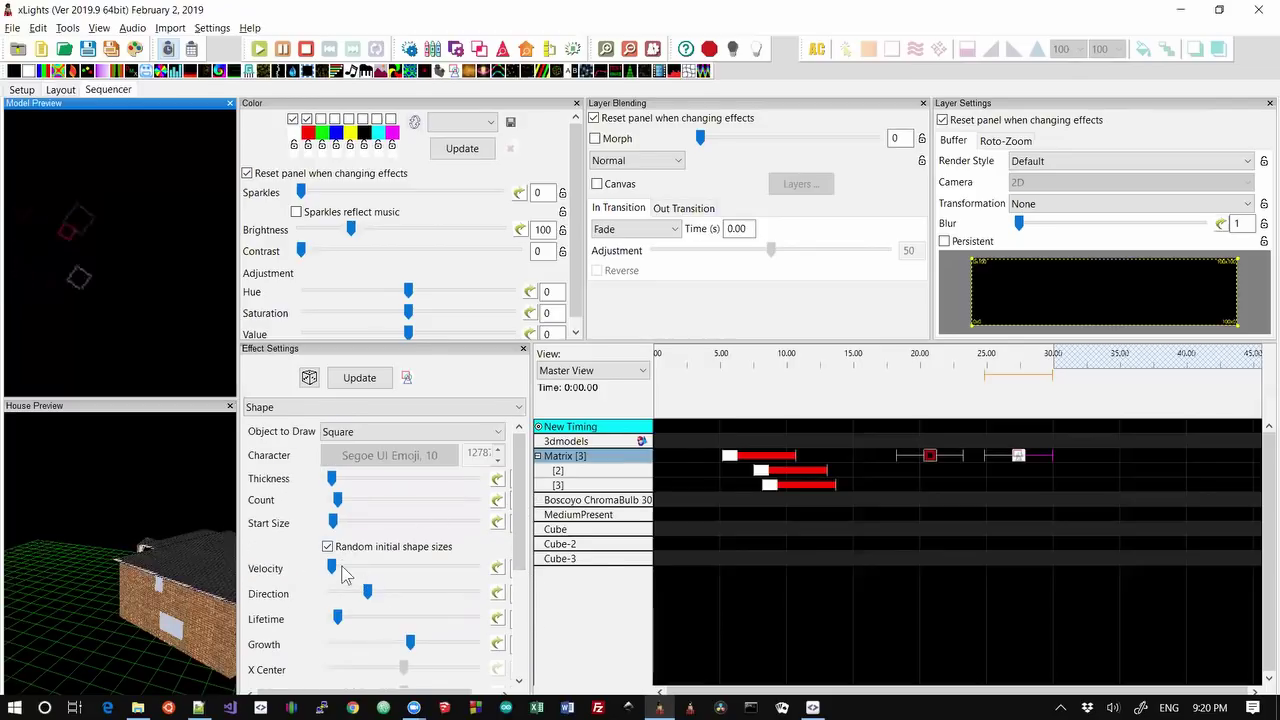
pyautogui.moveTo(334, 566); pyautogui.dragTo(354, 568)
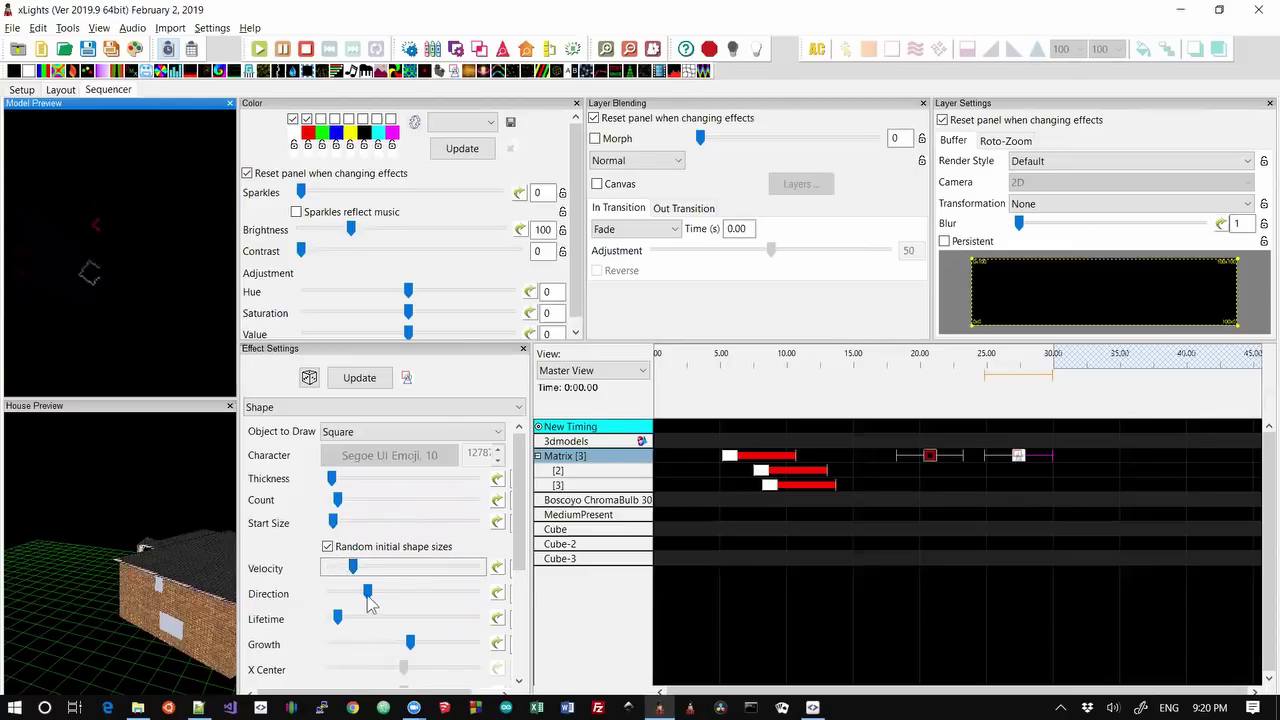
# - Try a higher direction for the squares, bring it back down, and enable Random movement
pyautogui.moveTo(368, 592); pyautogui.dragTo(408, 597)
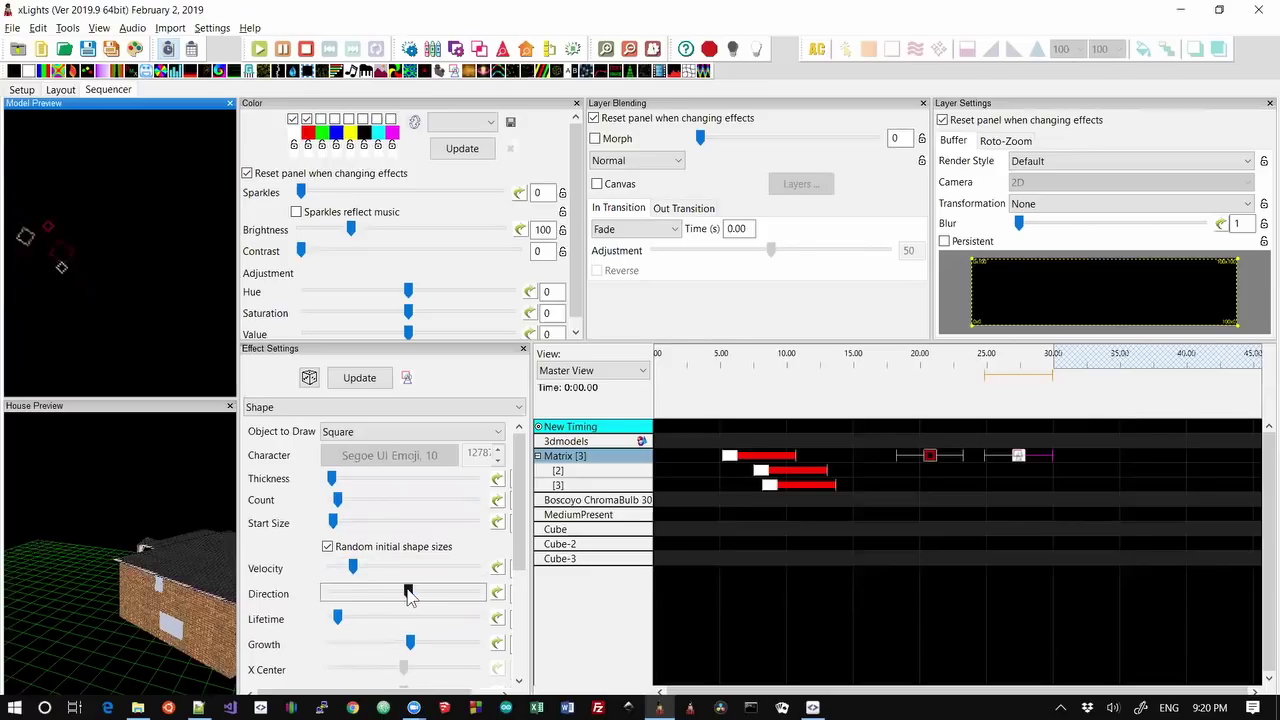
pyautogui.moveTo(408, 593); pyautogui.dragTo(364, 593)
pyautogui.scroll(-5, 524, 622)
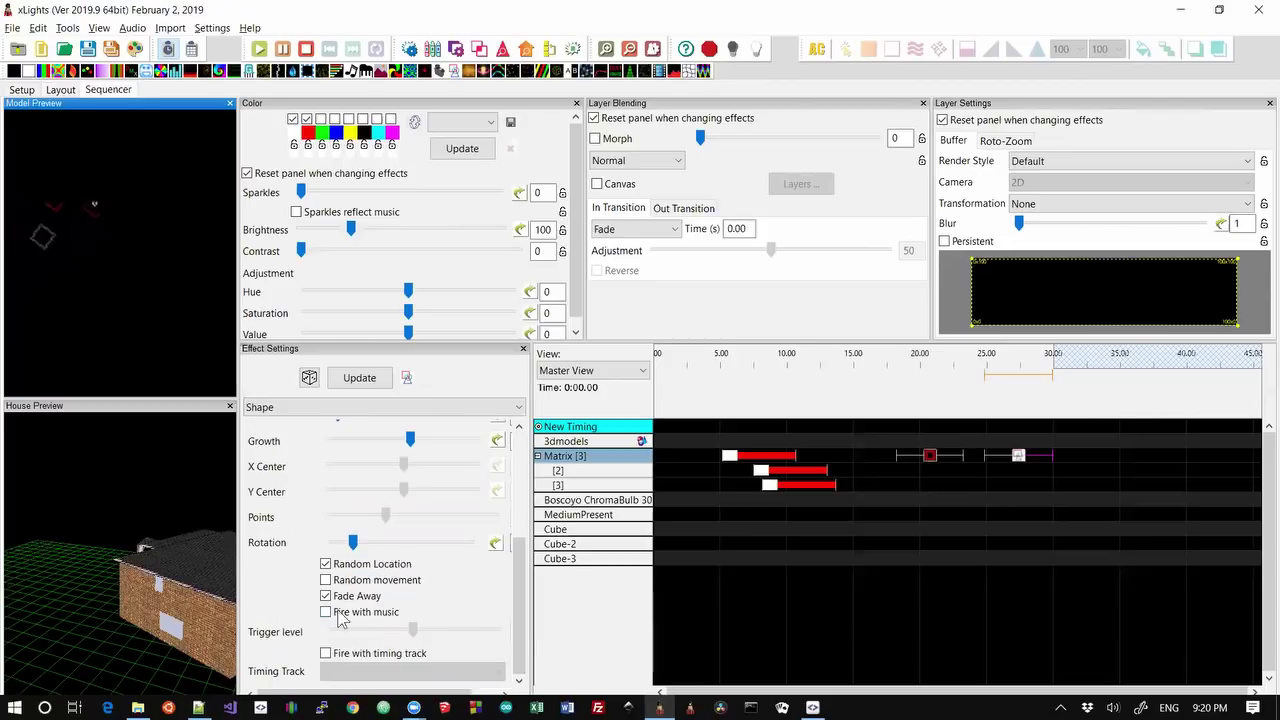
pyautogui.click(326, 580)
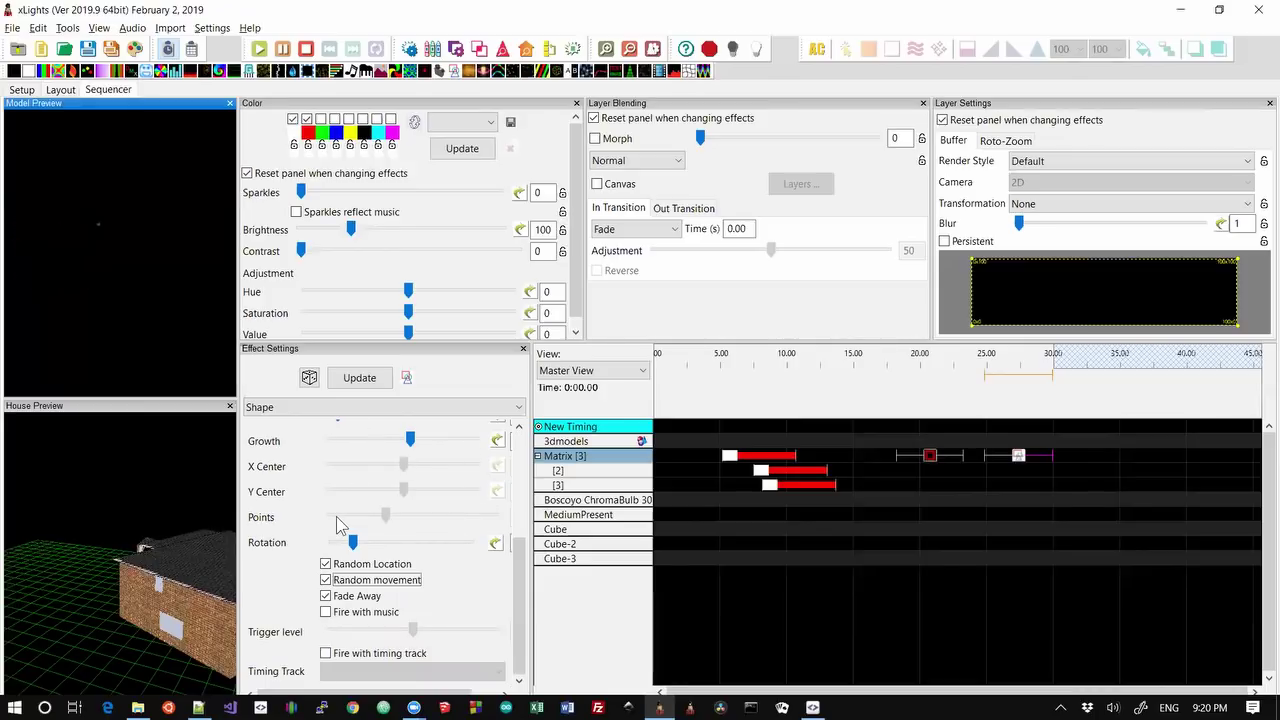
# - Disable Random Location and Random movement for the Shape effect
pyautogui.scroll(2, 515, 594)
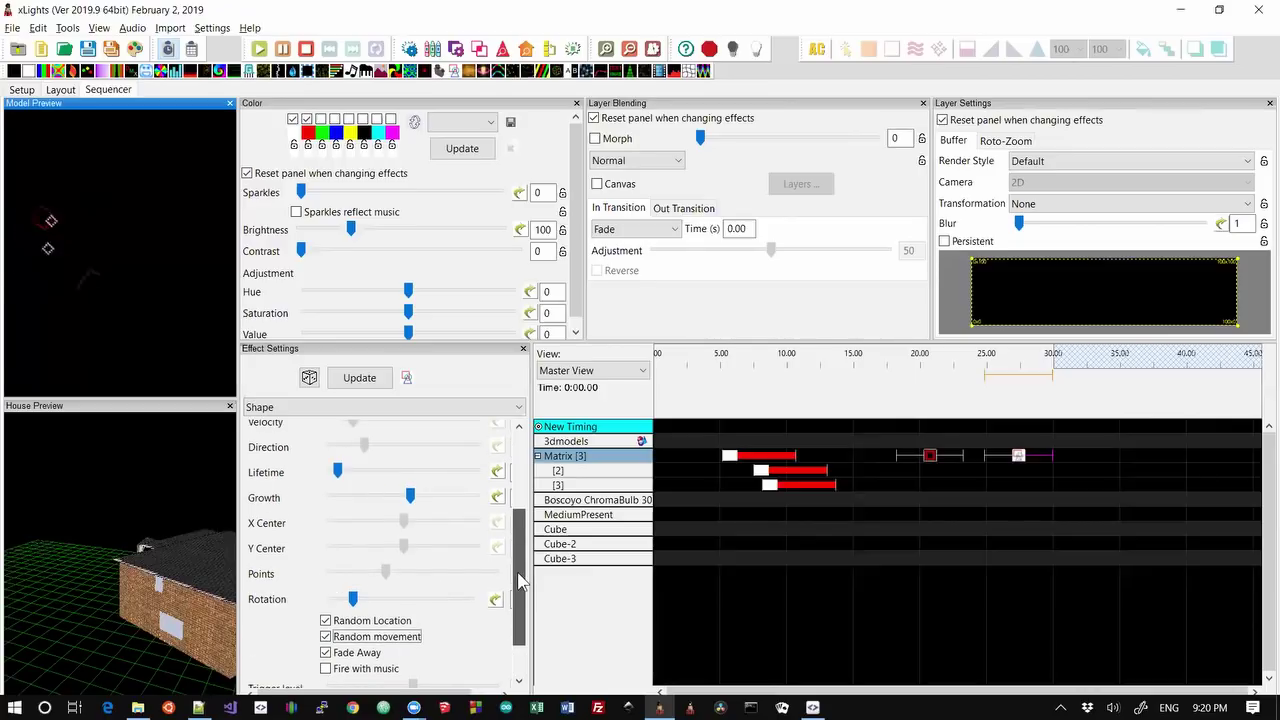
pyautogui.scroll(-1, 519, 596)
pyautogui.click(325, 591)
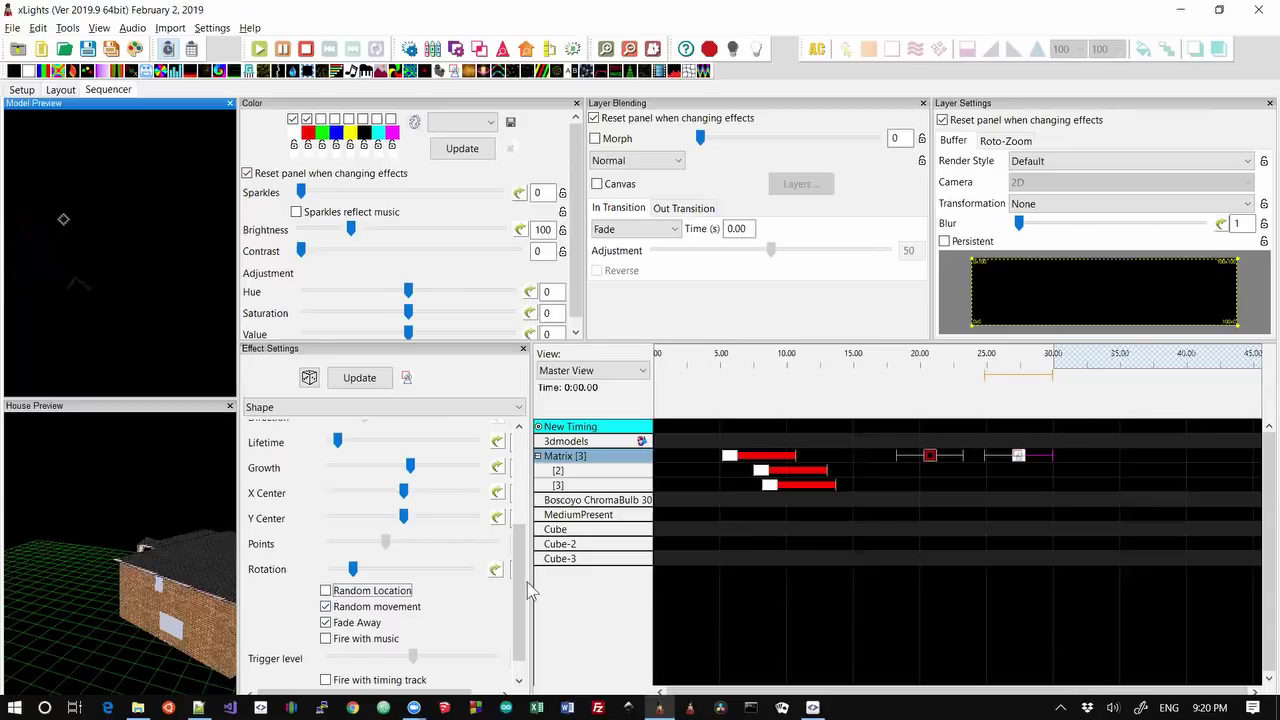
pyautogui.moveTo(522, 598)
pyautogui.mouseDown()
pyautogui.moveTo(520, 560)
pyautogui.moveTo(522, 595)
pyautogui.mouseUp()
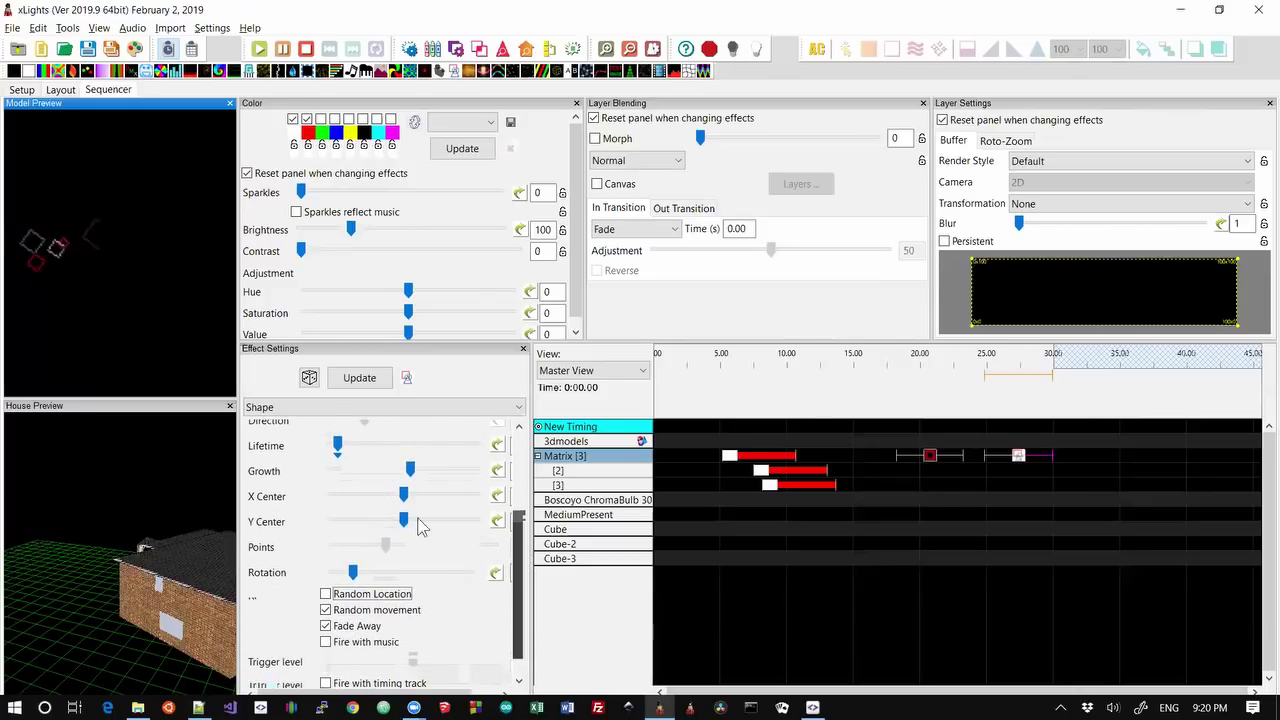
pyautogui.click(326, 610)
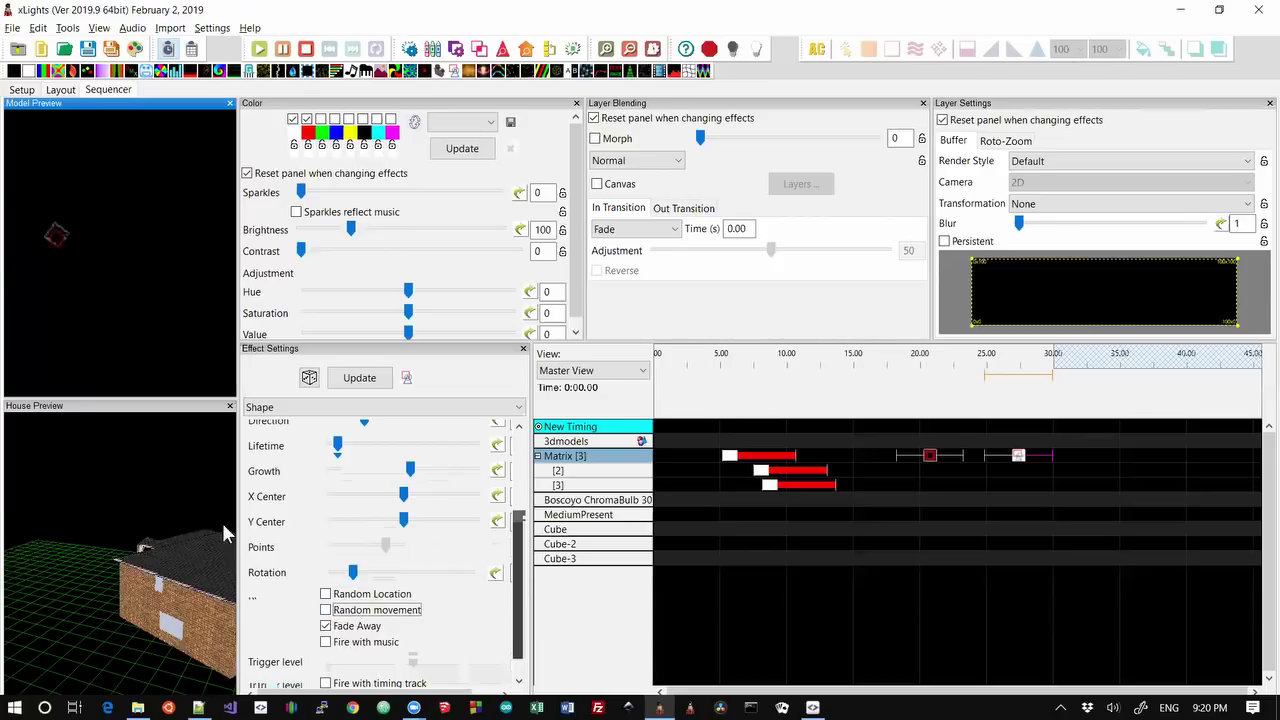
# - Raise the squares' velocity to nearly half its range, and try the minimum direction before settling on about a third of its range
pyautogui.scroll(2, 527, 540)
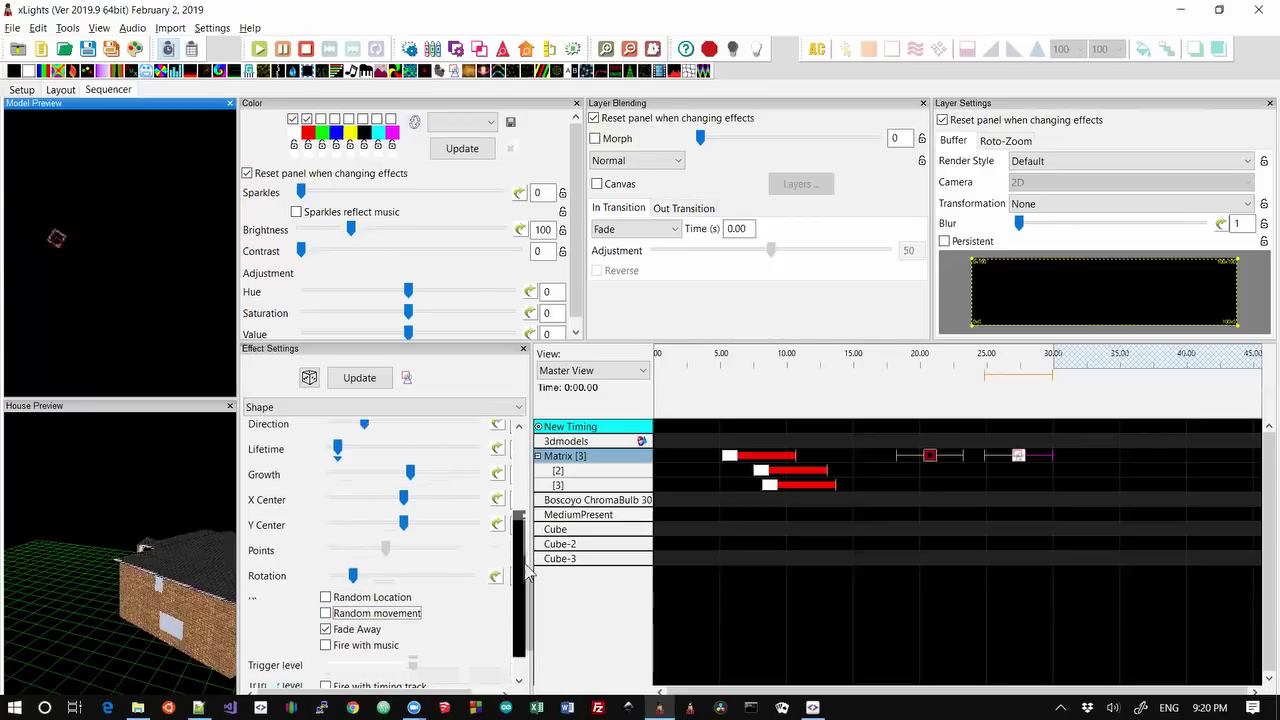
pyautogui.scroll(2, 527, 540)
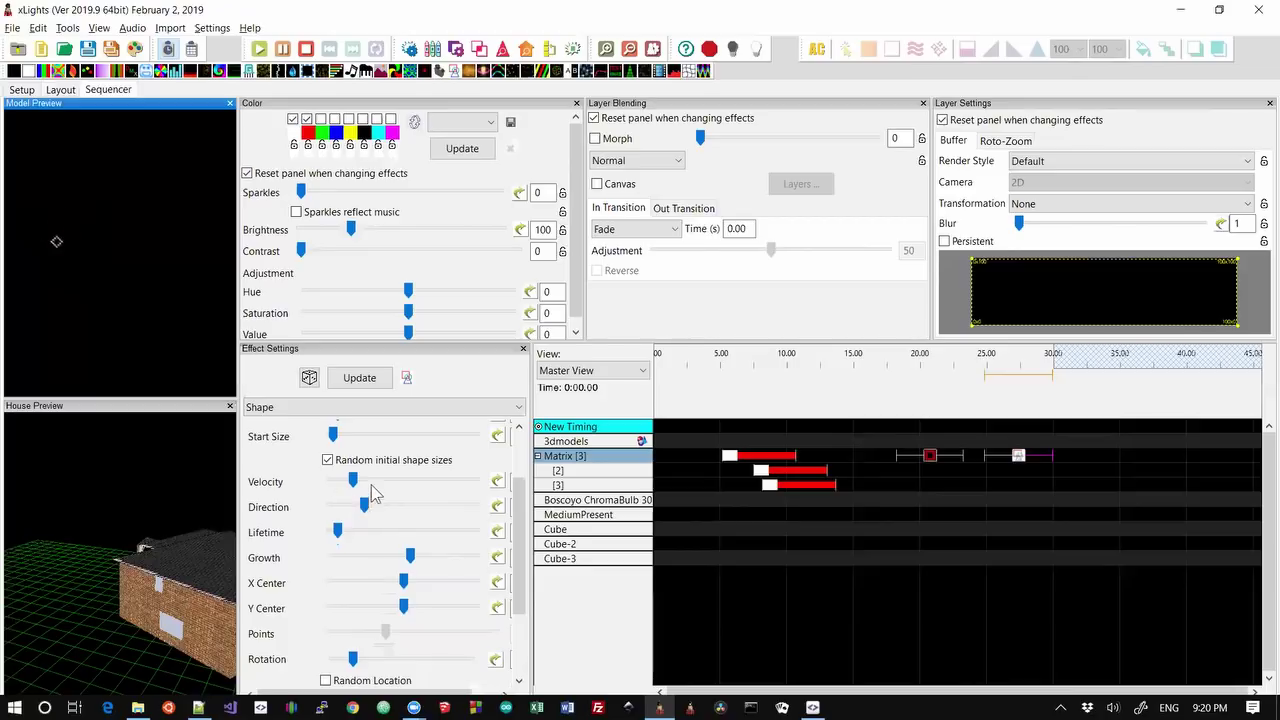
pyautogui.moveTo(356, 482); pyautogui.dragTo(401, 484)
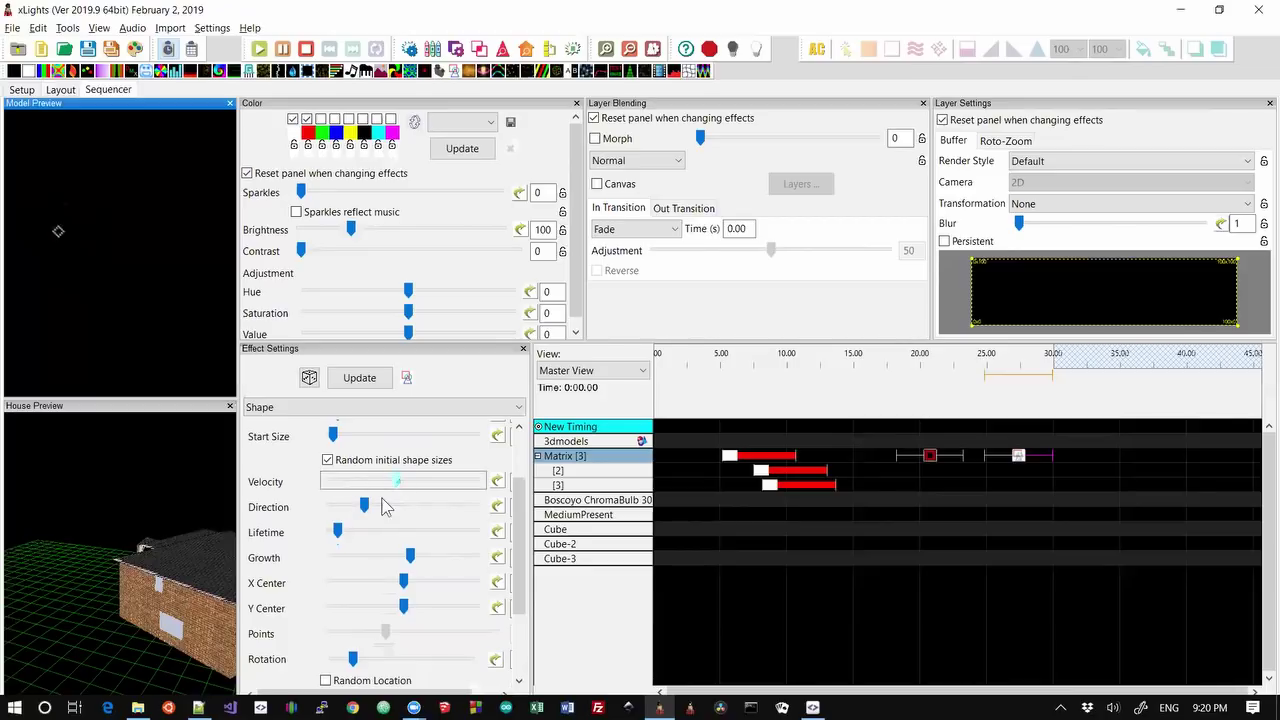
pyautogui.click(365, 510)
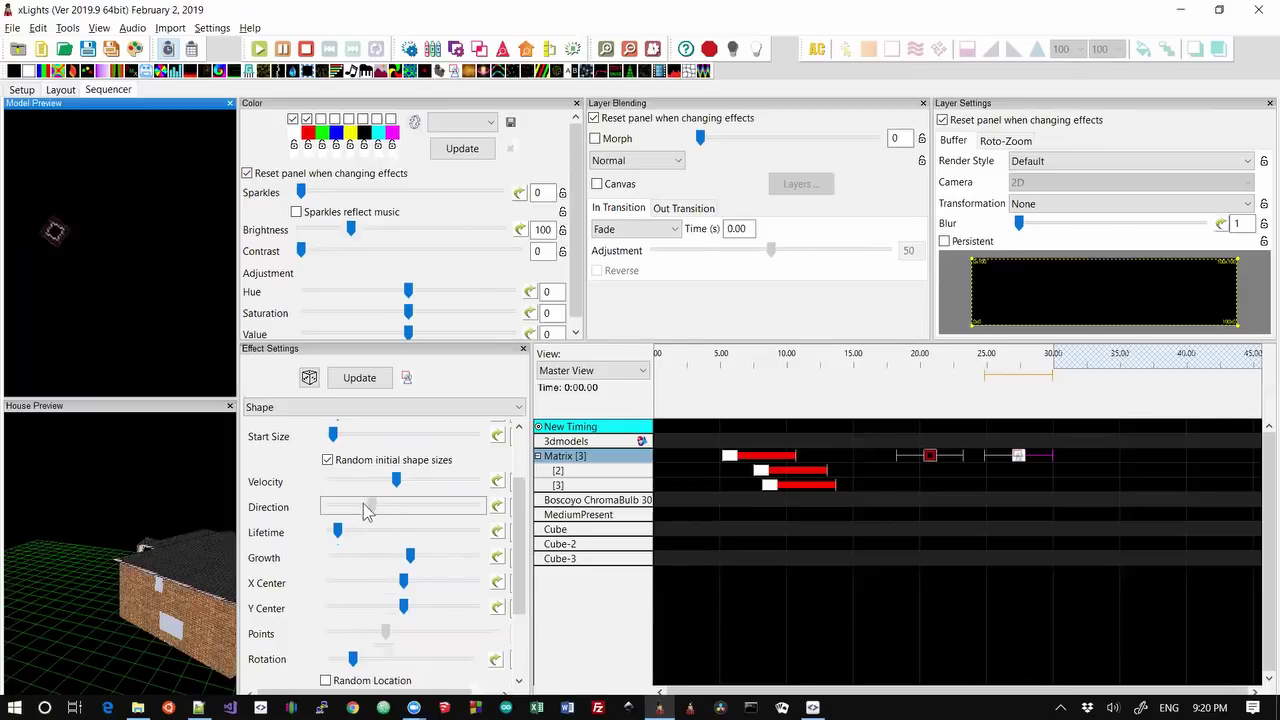
pyautogui.moveTo(365, 512); pyautogui.dragTo(322, 510)
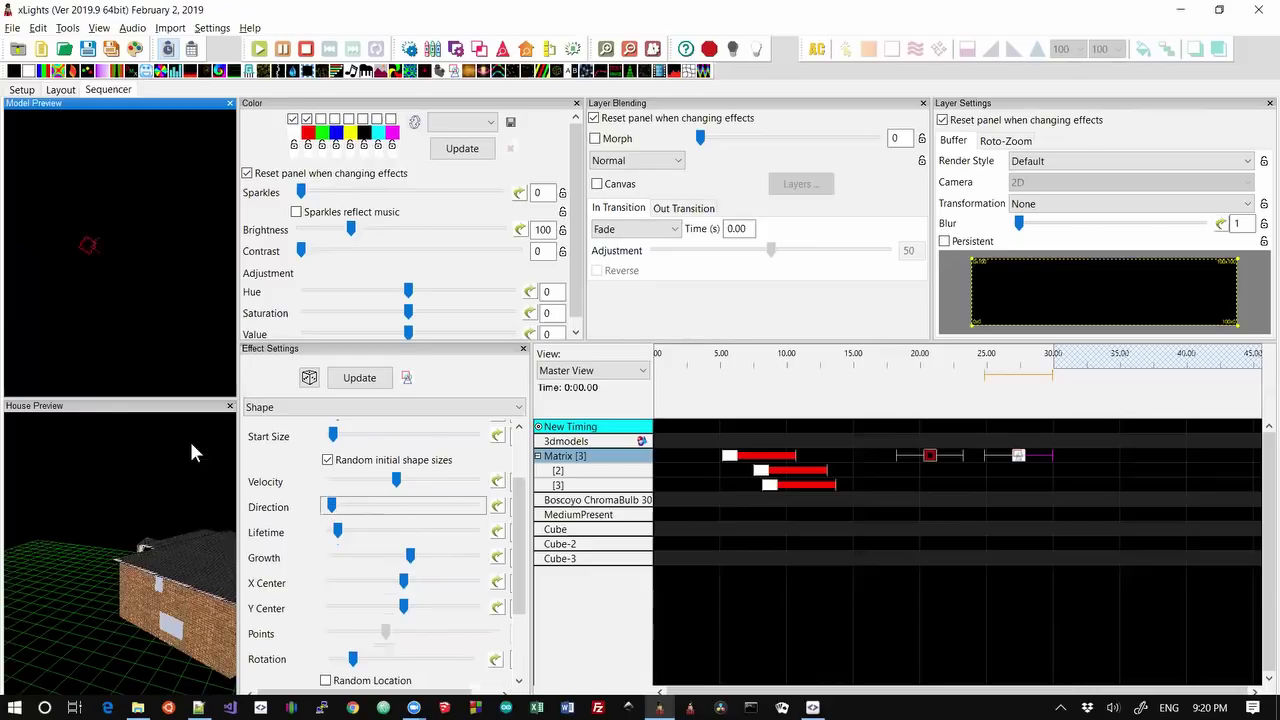
pyautogui.moveTo(331, 507); pyautogui.dragTo(381, 507)
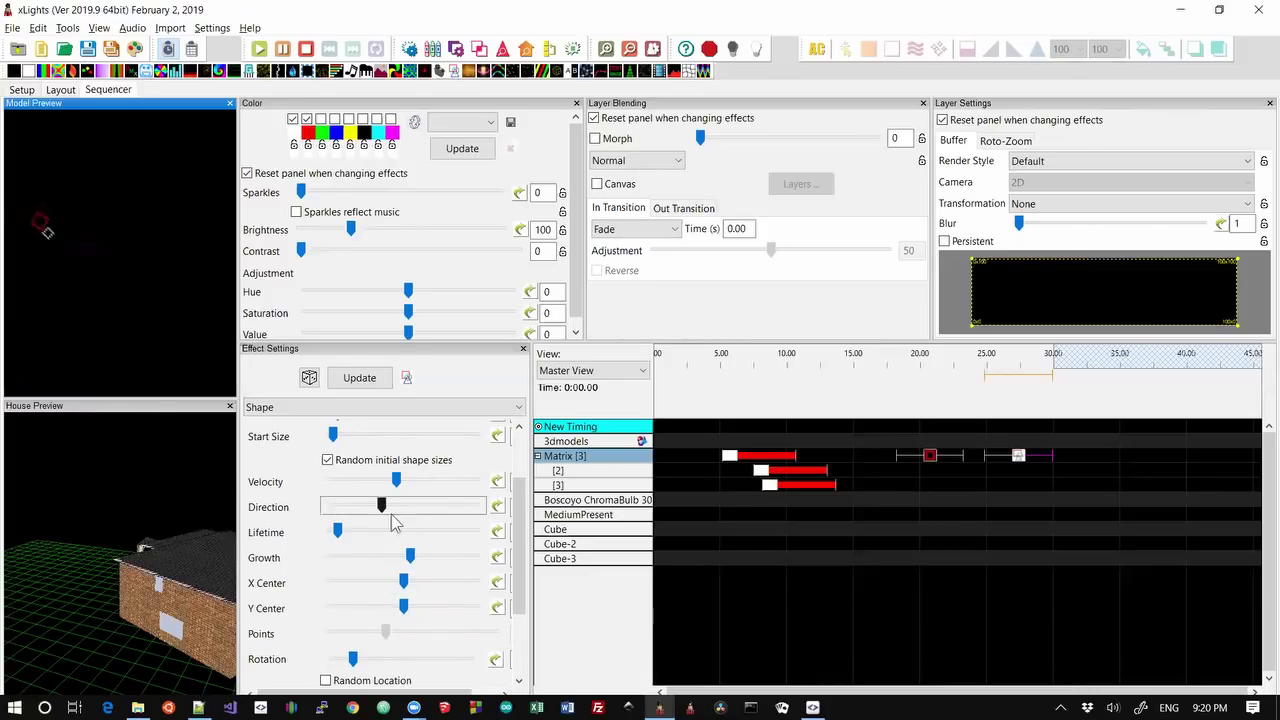
# - Turn Random Location back on and leave Random movement off for the Shape effect
pyautogui.moveTo(513, 530); pyautogui.dragTo(524, 590)
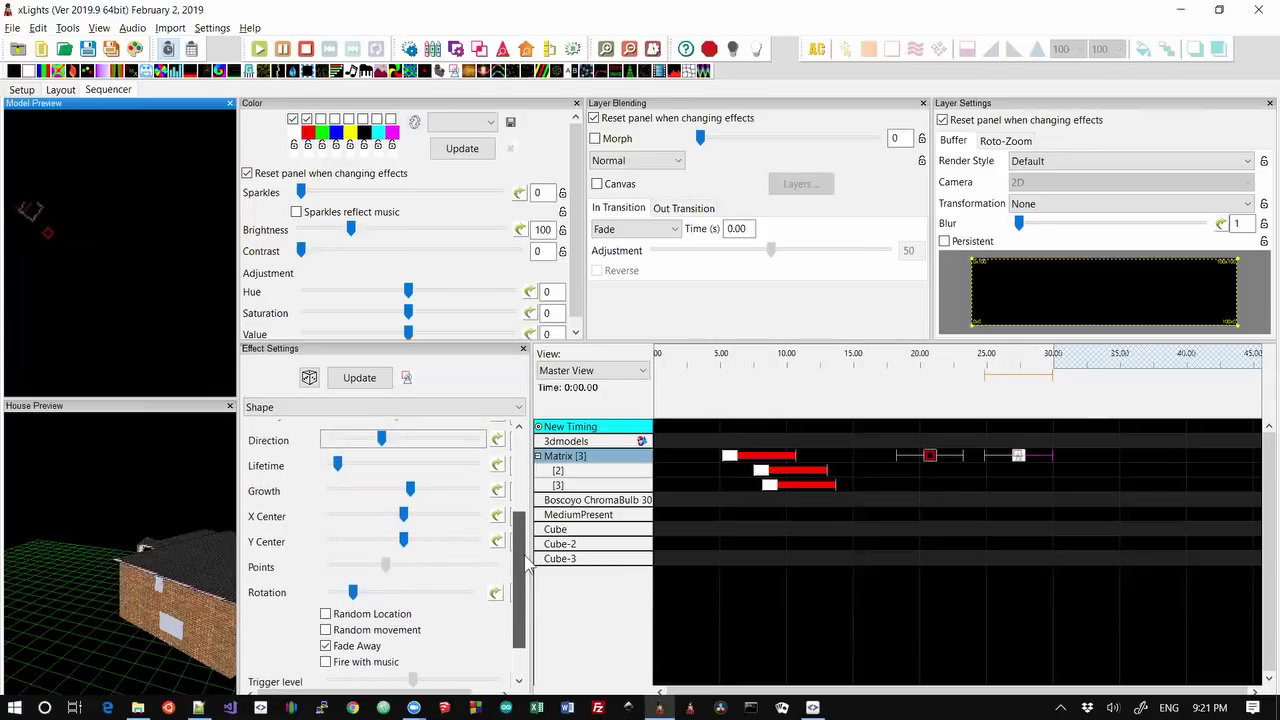
pyautogui.click(326, 614)
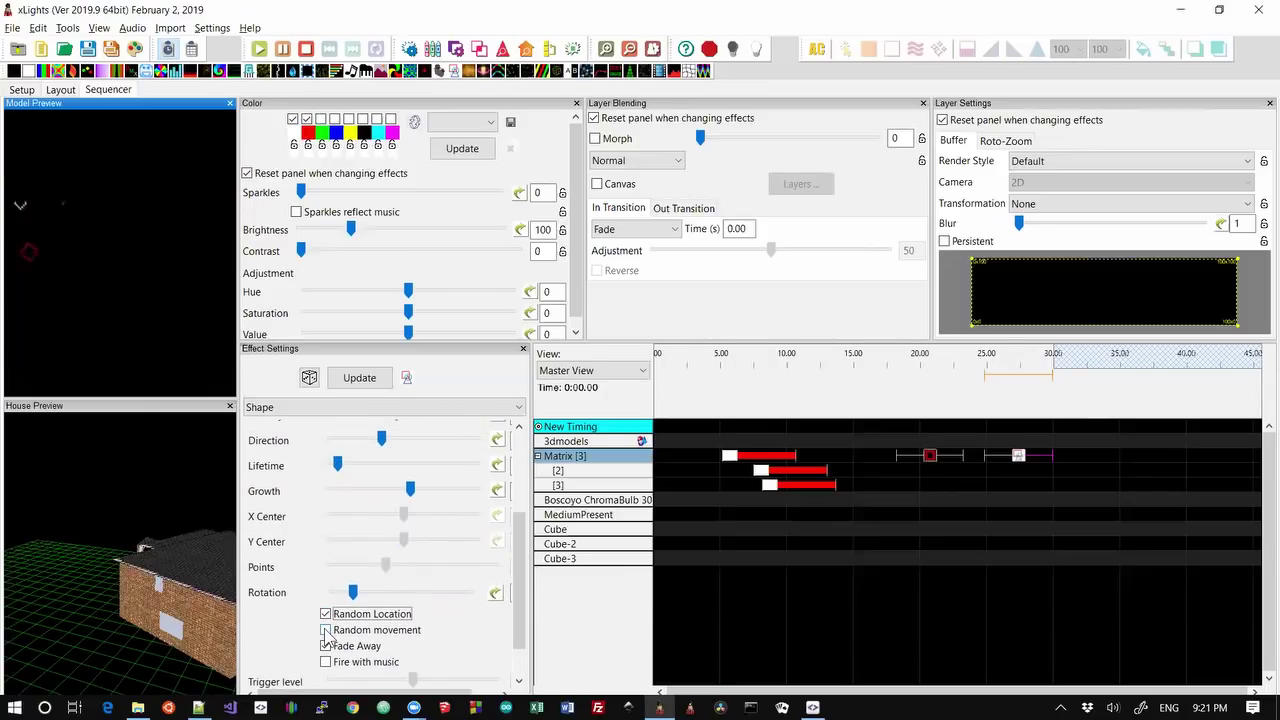
pyautogui.click(327, 630)
pyautogui.press('space')
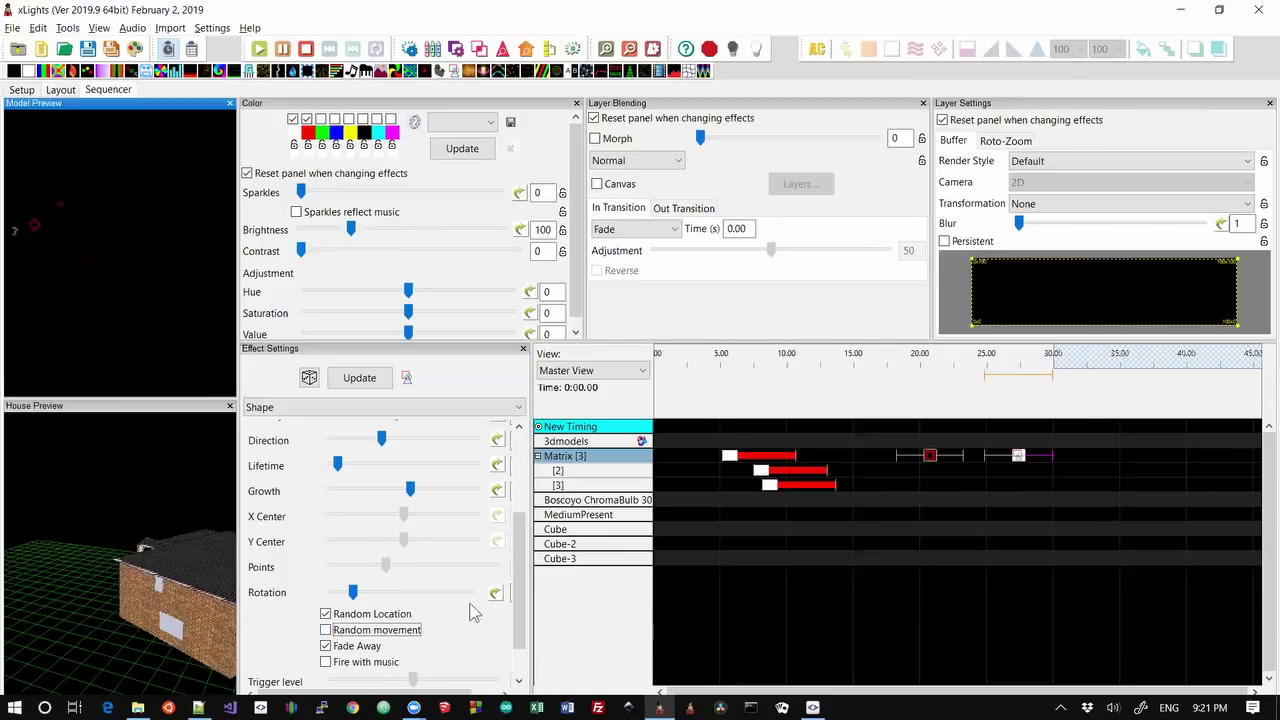
pyautogui.moveTo(519, 575); pyautogui.dragTo(519, 551)
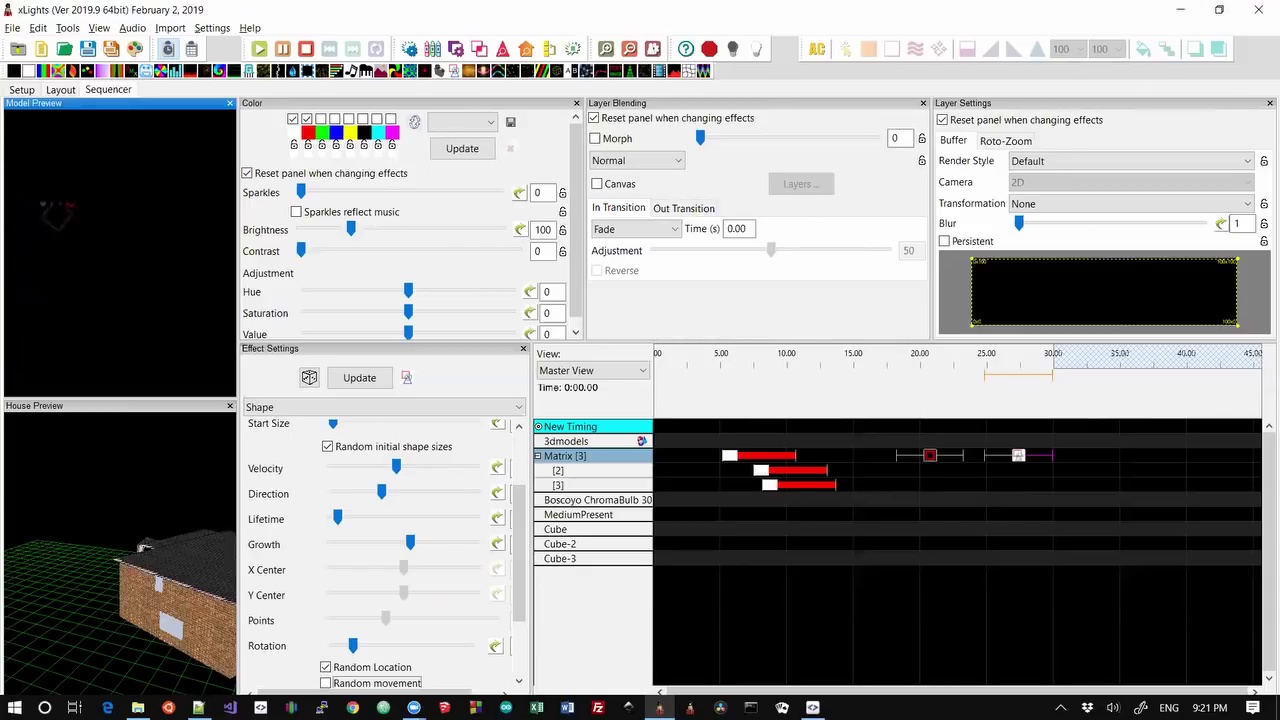
# - Add a DMX model beside the house in the 3D layout
pyautogui.hotkey('alt', 'Tab')
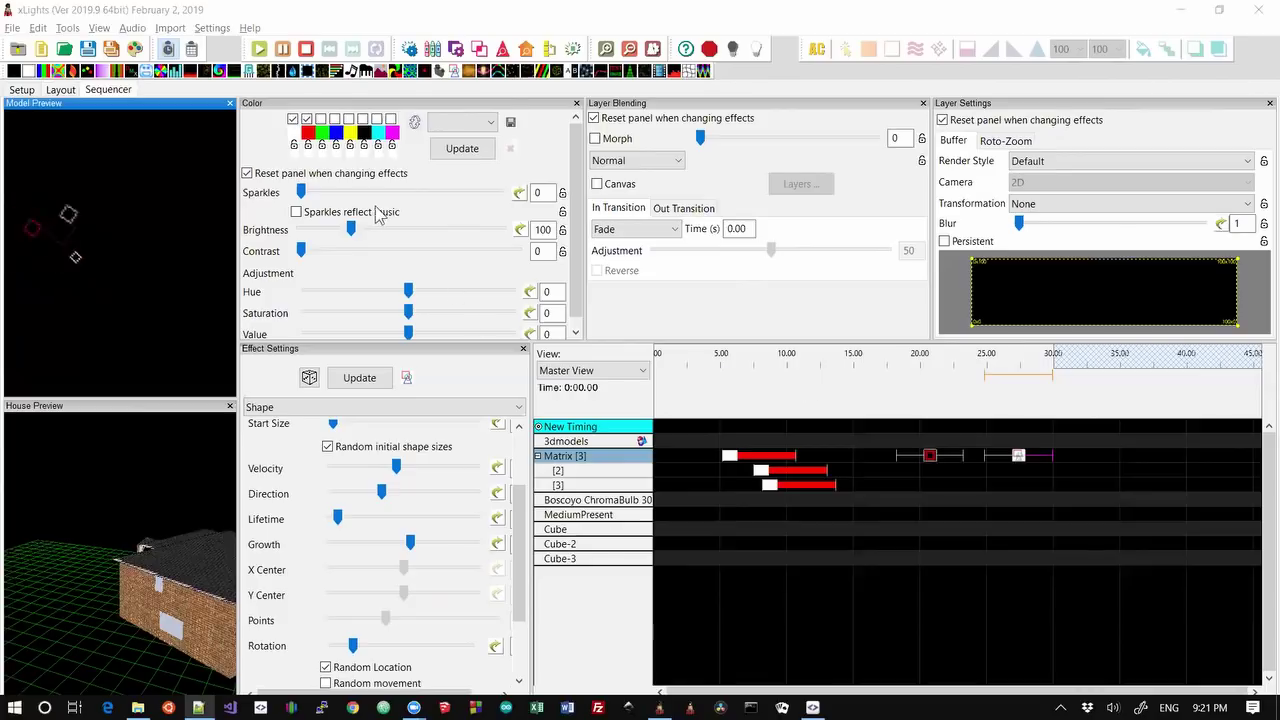
pyautogui.click(60, 89)
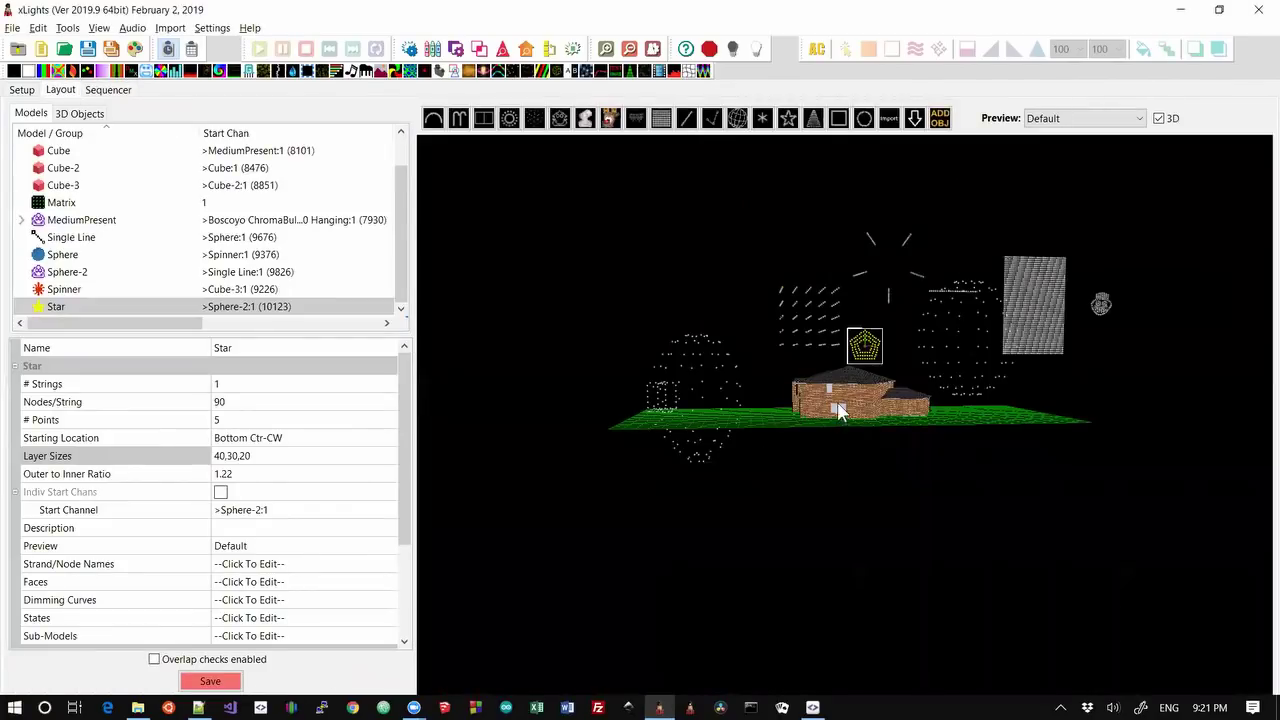
pyautogui.moveTo(838, 412); pyautogui.dragTo(730, 409)
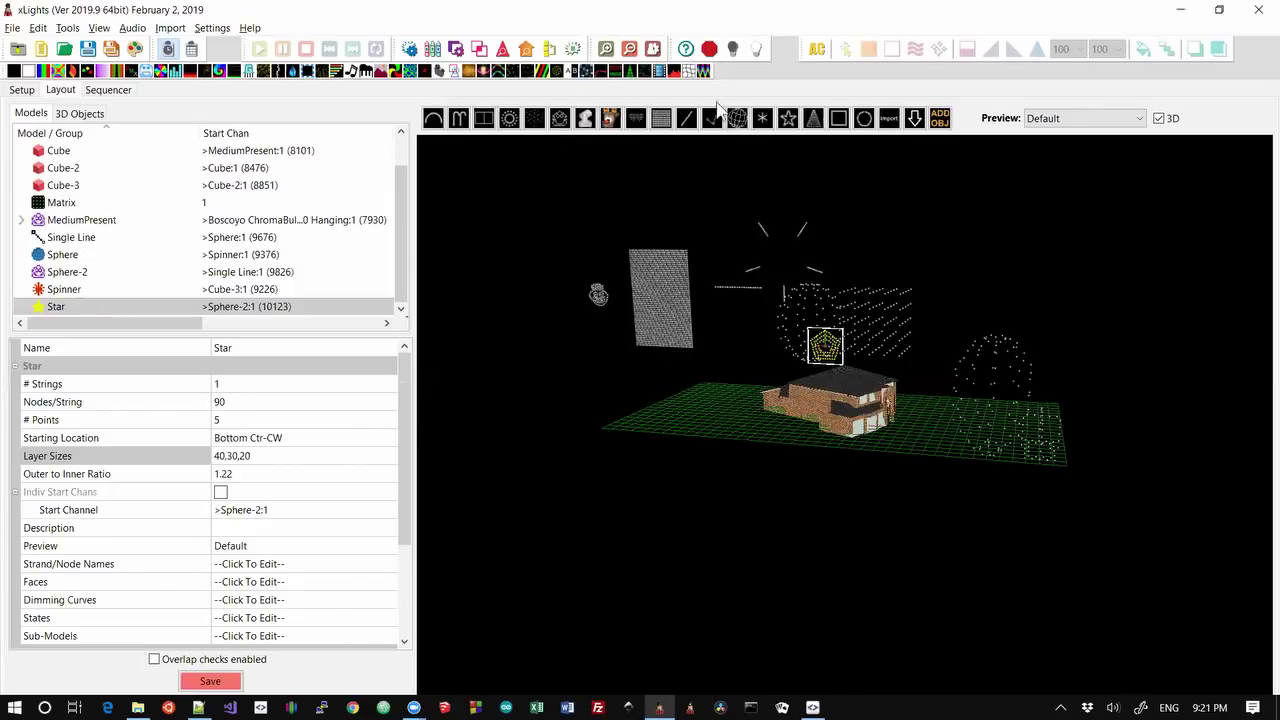
pyautogui.click(586, 122)
pyautogui.moveTo(777, 390); pyautogui.dragTo(792, 396)
pyautogui.click(617, 162)
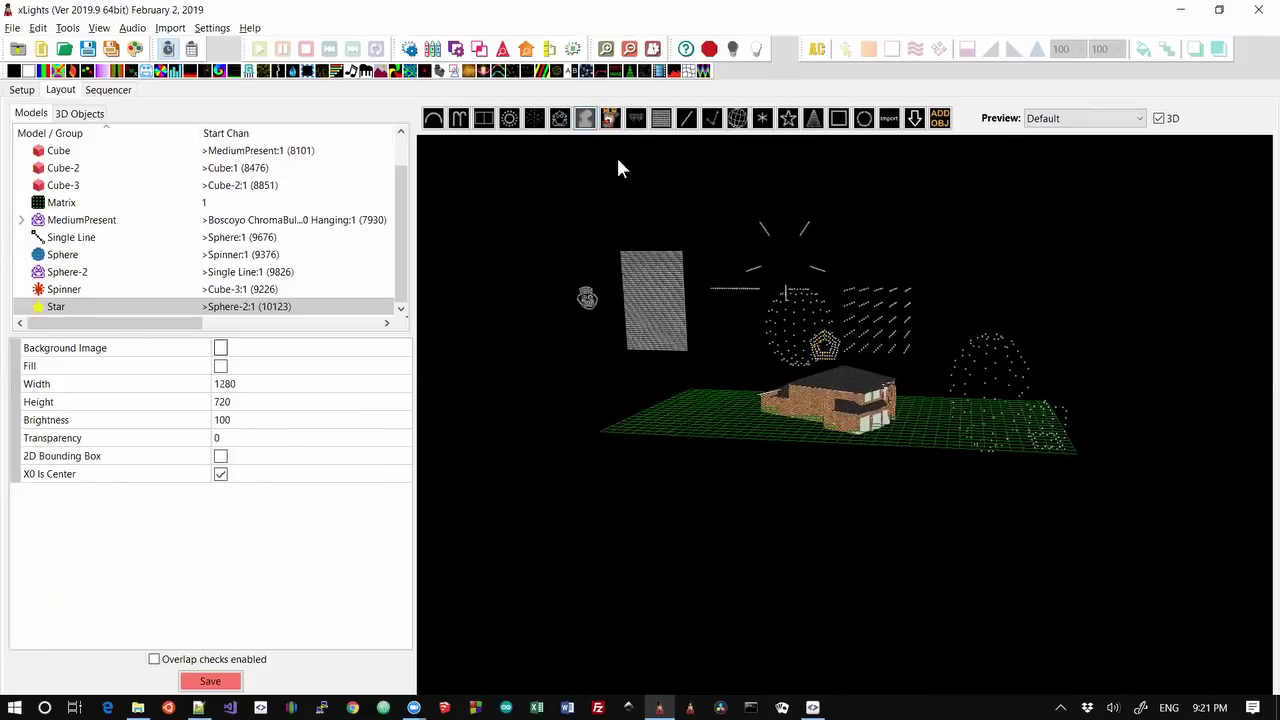
pyautogui.click(792, 418)
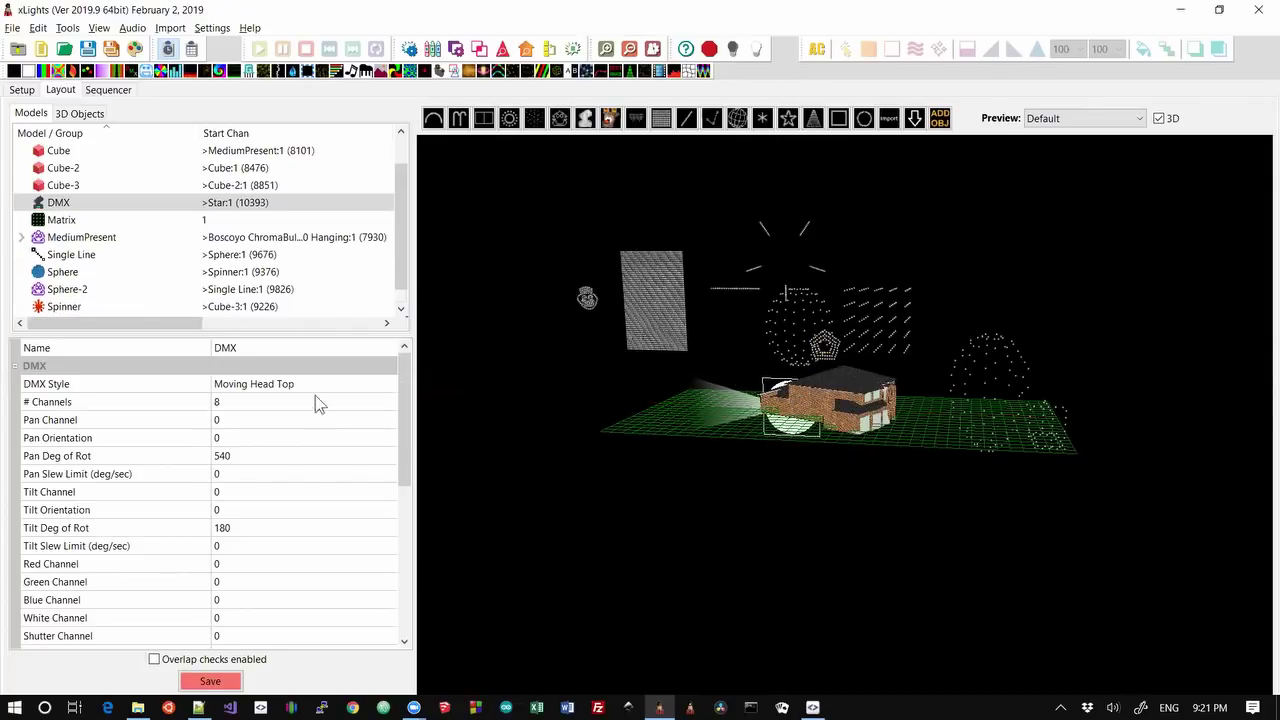
# - Set the new model's DMX Style to Flood Light and deselect it to inspect the light beside the house
pyautogui.click(362, 390)
pyautogui.click(345, 394)
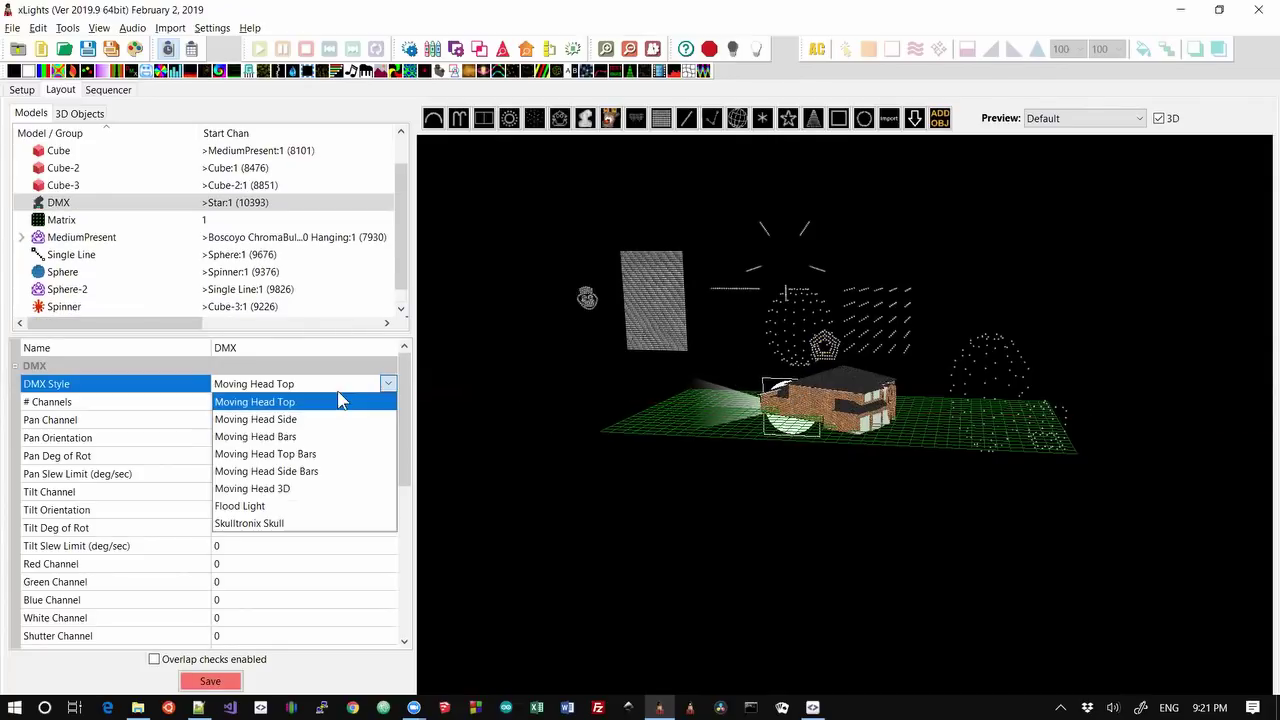
pyautogui.click(297, 507)
pyautogui.moveTo(782, 461); pyautogui.dragTo(797, 408)
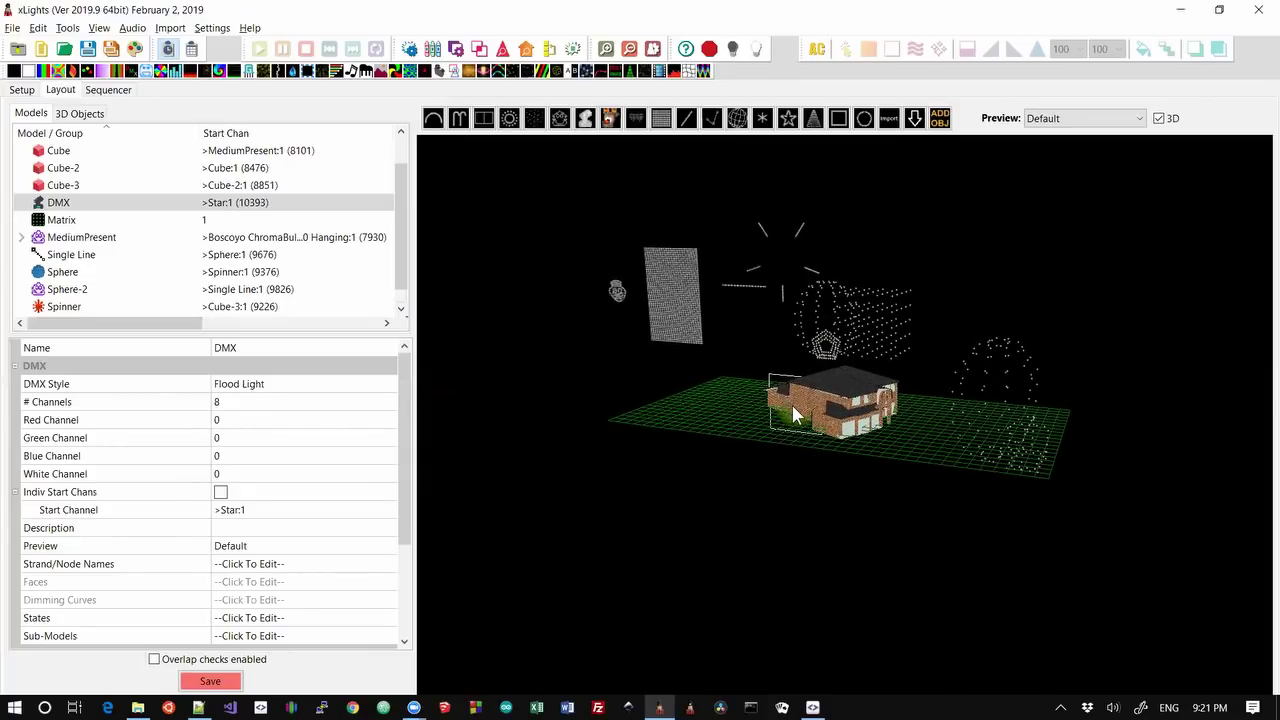
pyautogui.scroll(5, 793, 400)
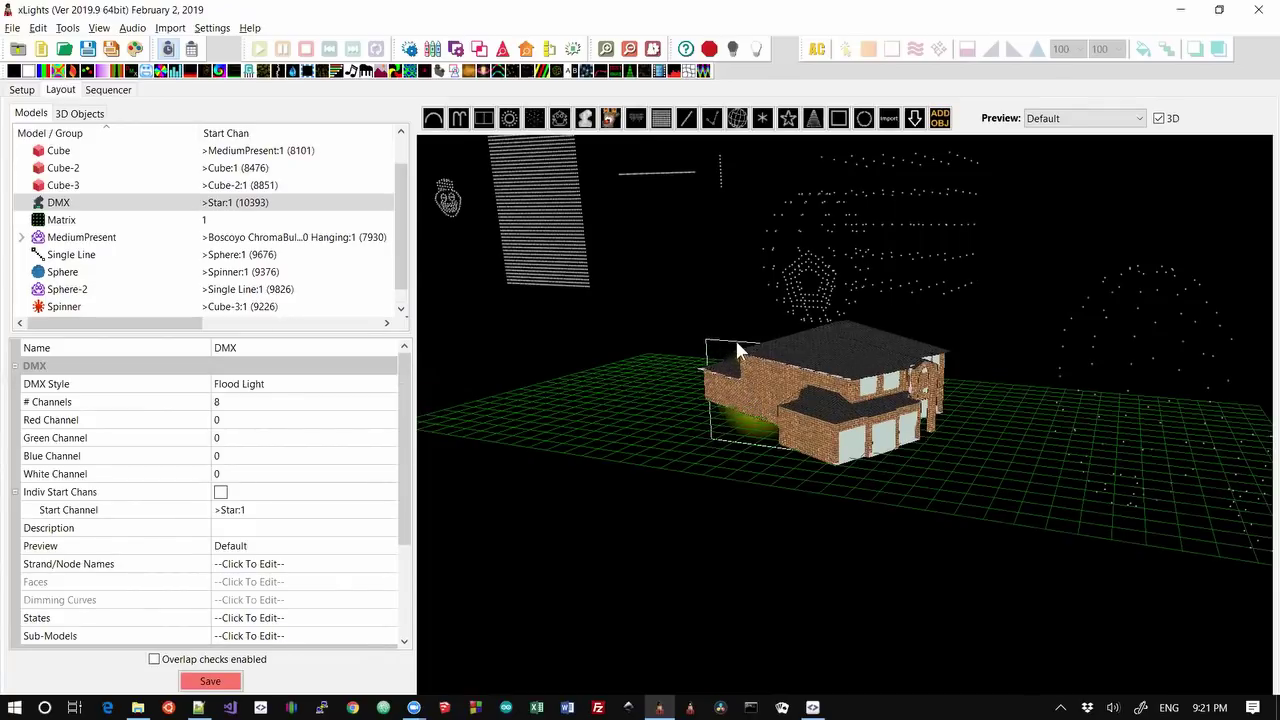
pyautogui.click(753, 381)
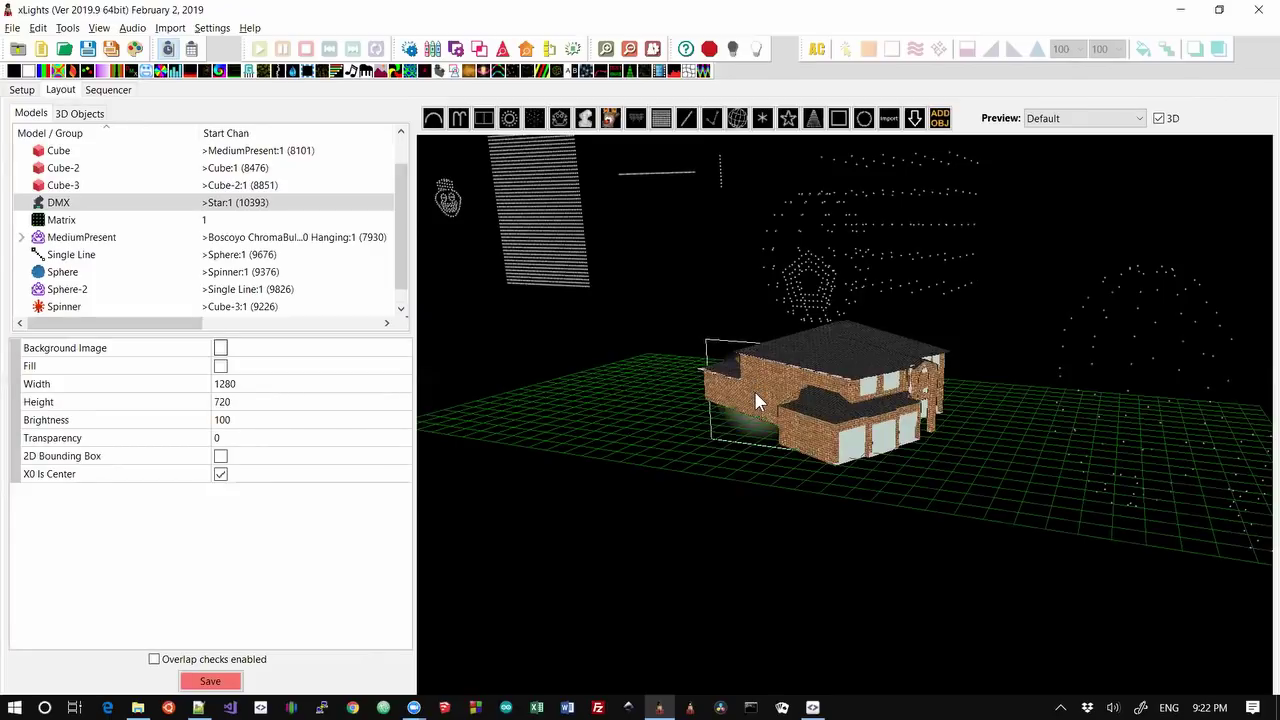
pyautogui.scroll(3, 736, 440)
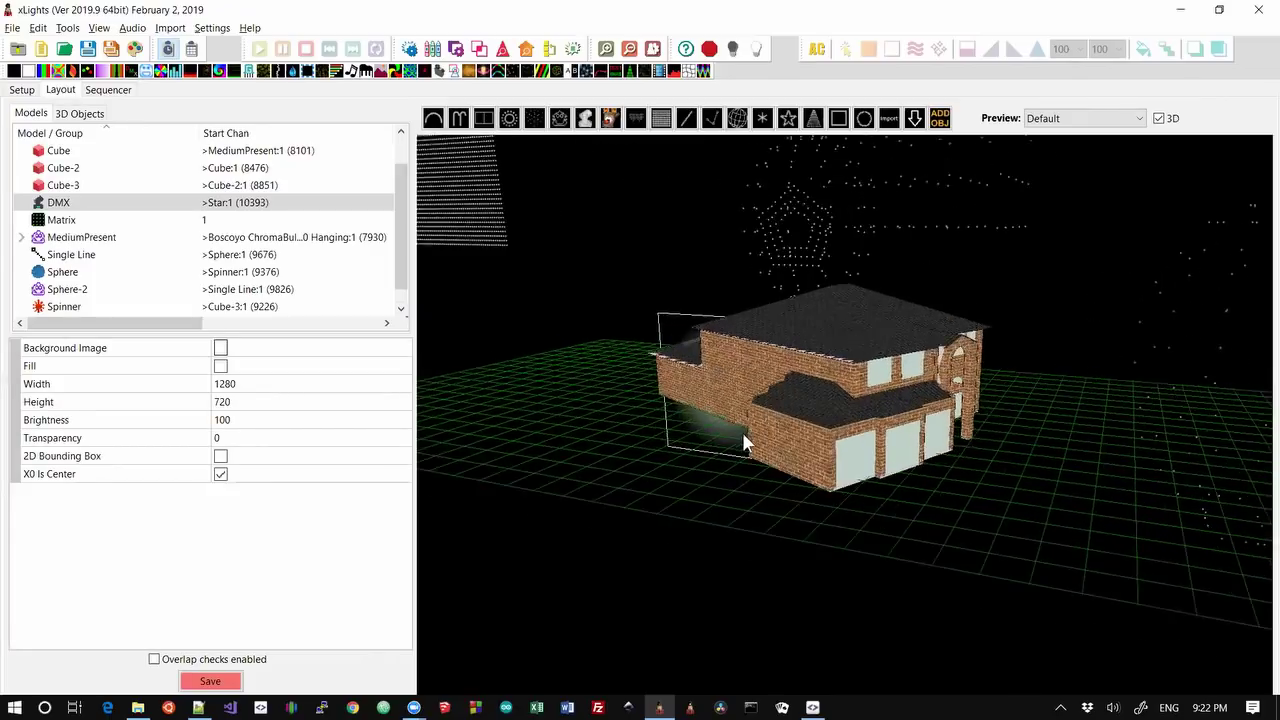
# - Select the DMX flood light beside the house and try moving it to a lower position
pyautogui.click(668, 315)
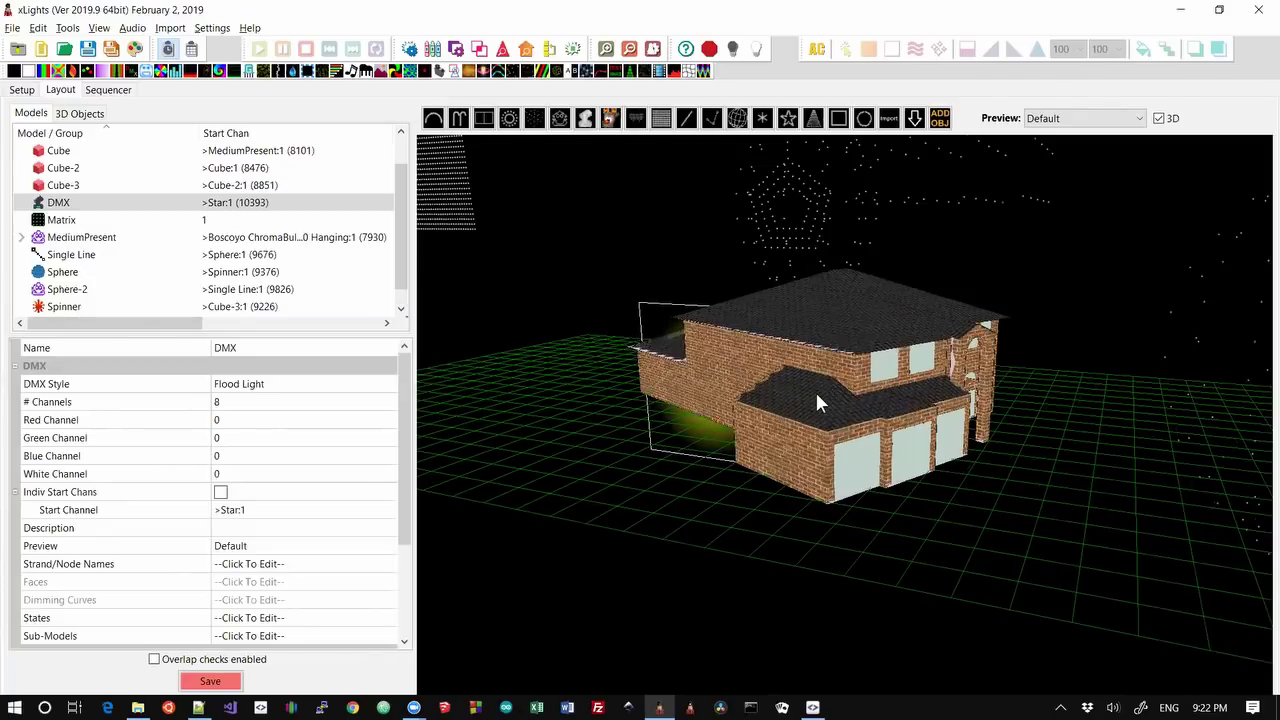
pyautogui.moveTo(705, 441); pyautogui.dragTo(698, 442)
pyautogui.moveTo(785, 518); pyautogui.dragTo(851, 480)
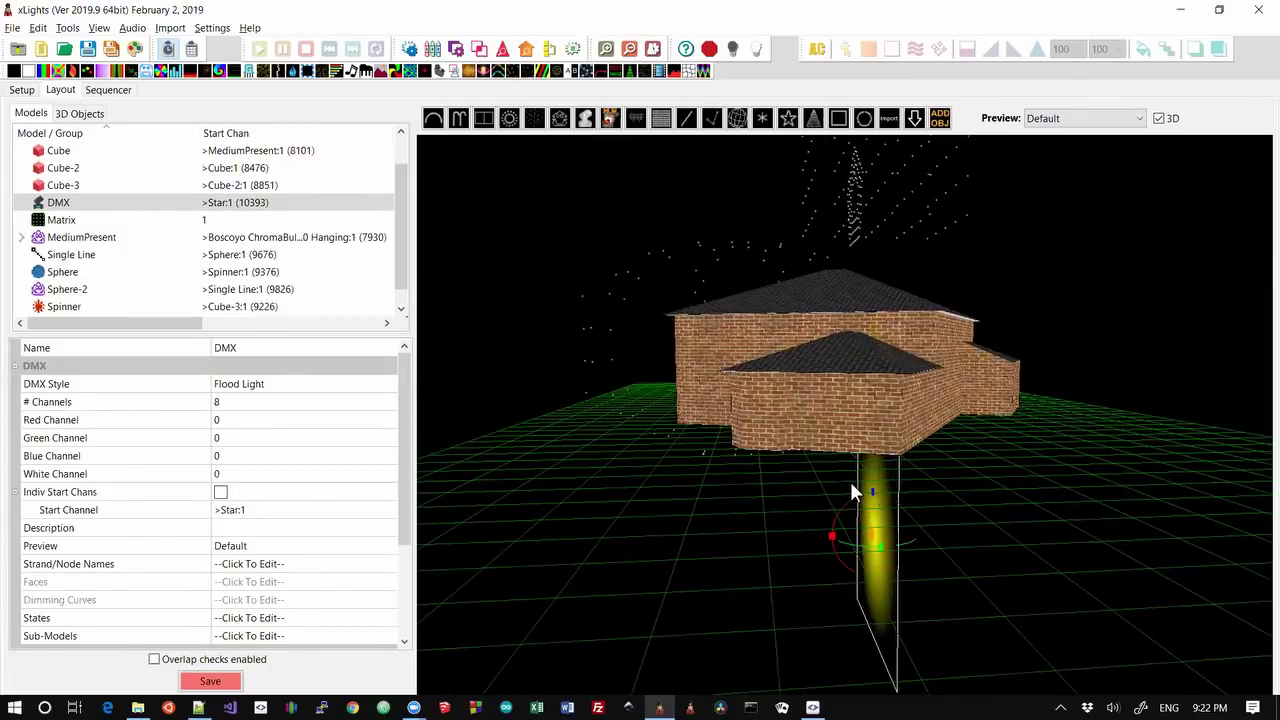
# - Undo the DMX flood light's recent moves one after another and inspect its restored position beside the house
pyautogui.hotkey('ctrl', 'z')
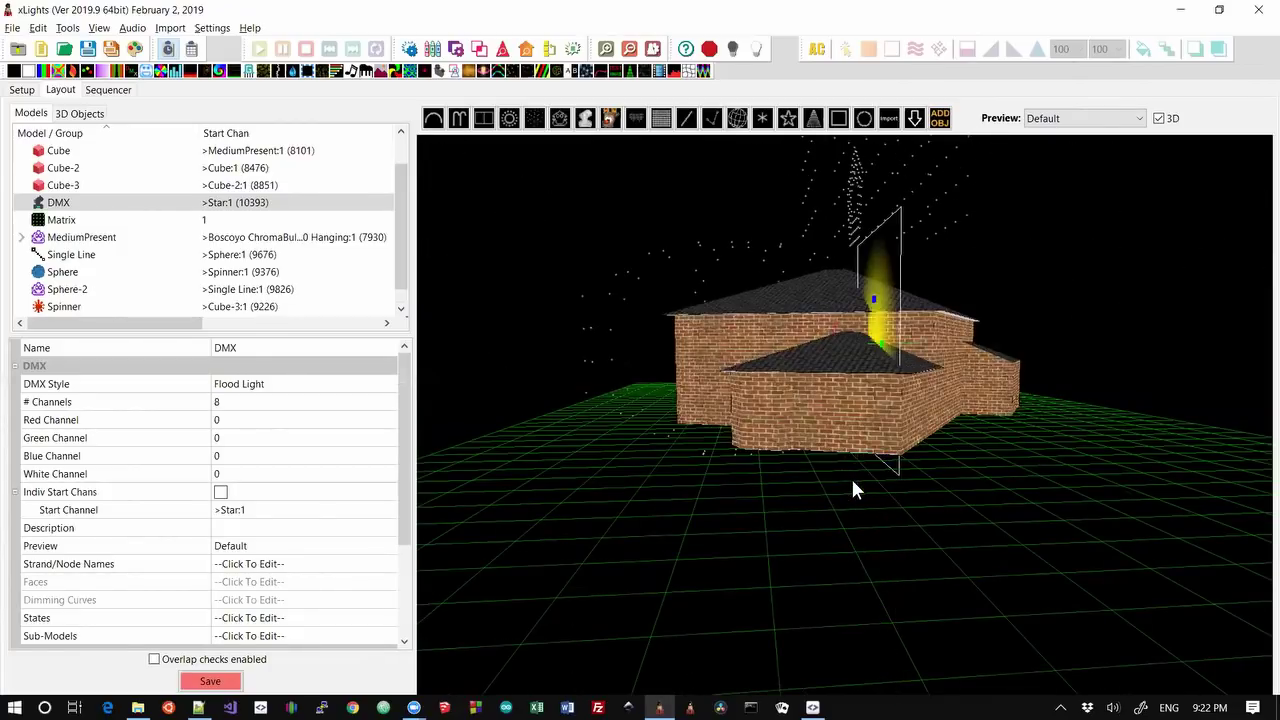
pyautogui.hotkey('ctrl', 'z')
pyautogui.hotkey('ctrl', 'z')
pyautogui.hotkey('ctrl', 'z')
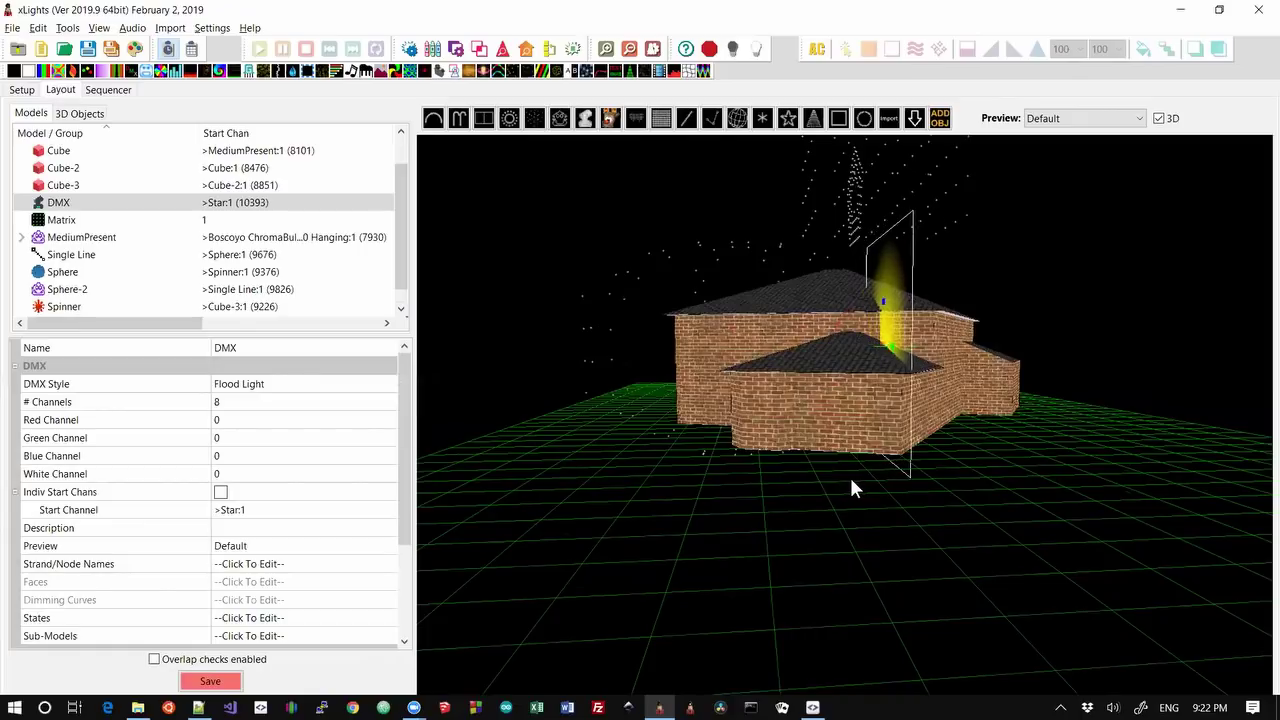
pyautogui.hotkey('ctrl', 'z')
pyautogui.hotkey('ctrl', 'z')
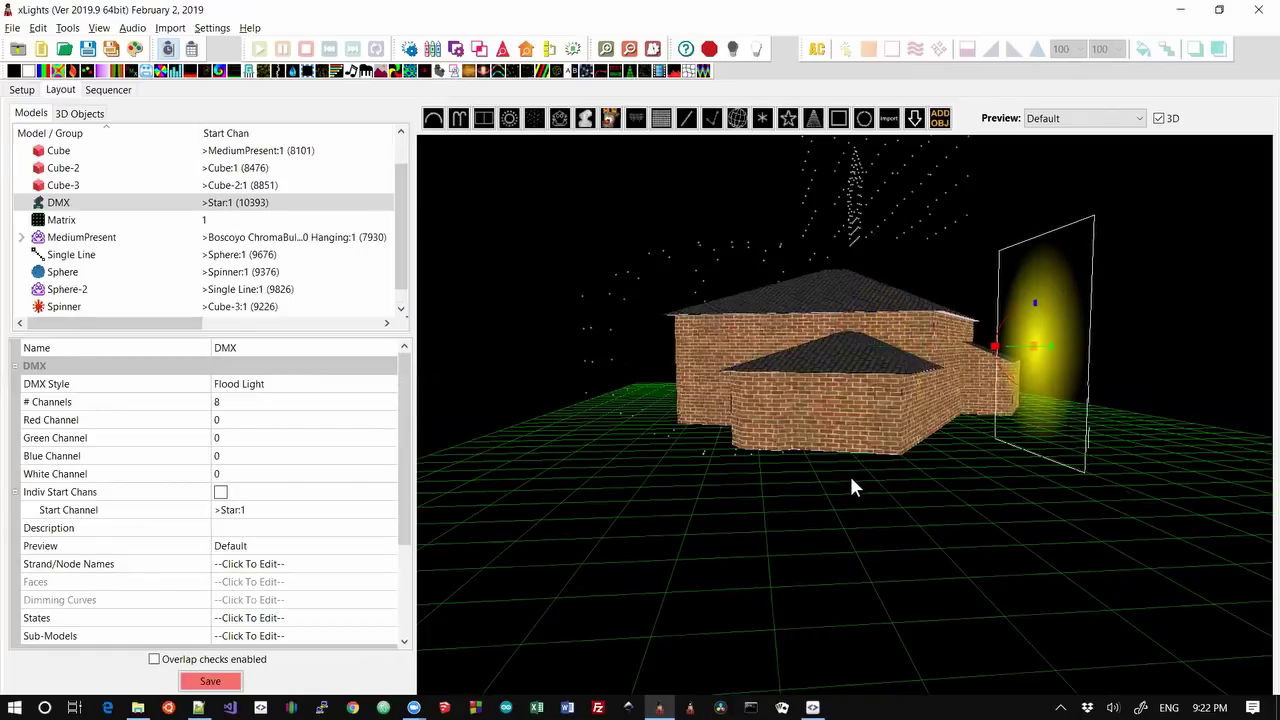
pyautogui.hotkey('ctrl', 'z')
pyautogui.hotkey('ctrl', 'z')
pyautogui.hotkey('ctrl', 'z')
pyautogui.hotkey('ctrl', 'z')
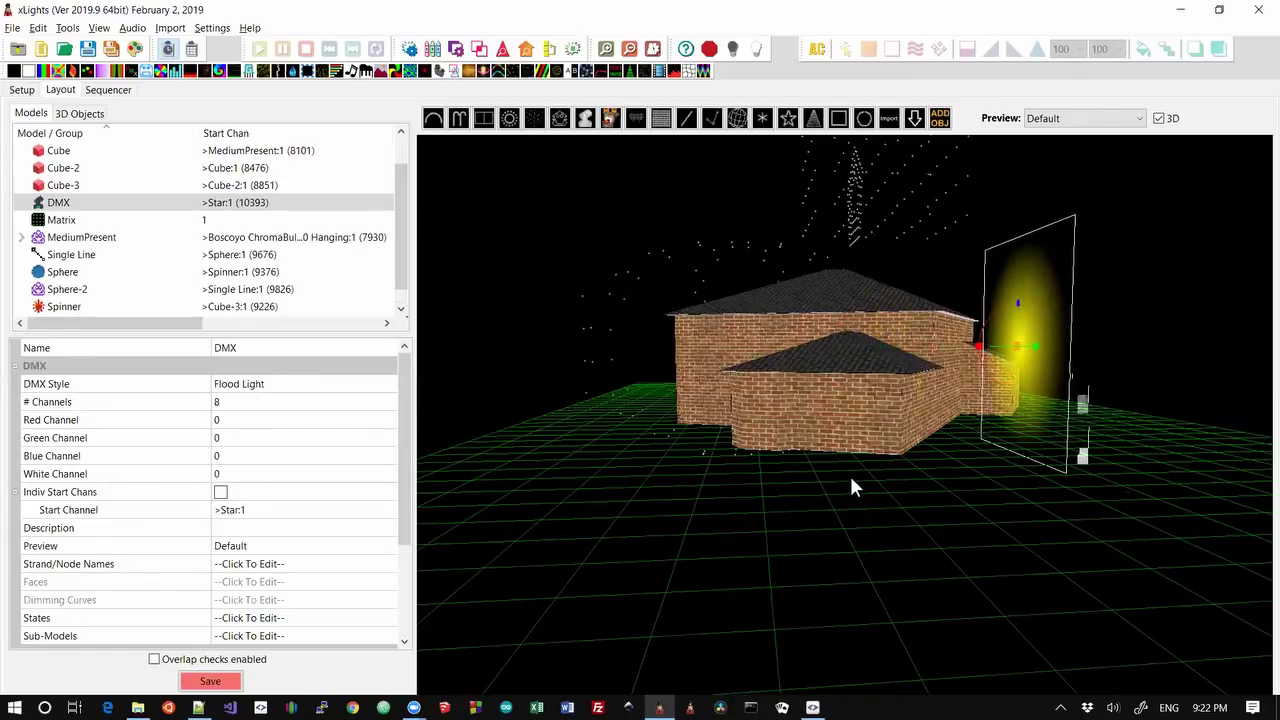
pyautogui.hotkey('ctrl', 'z')
pyautogui.hotkey('ctrl', 'z')
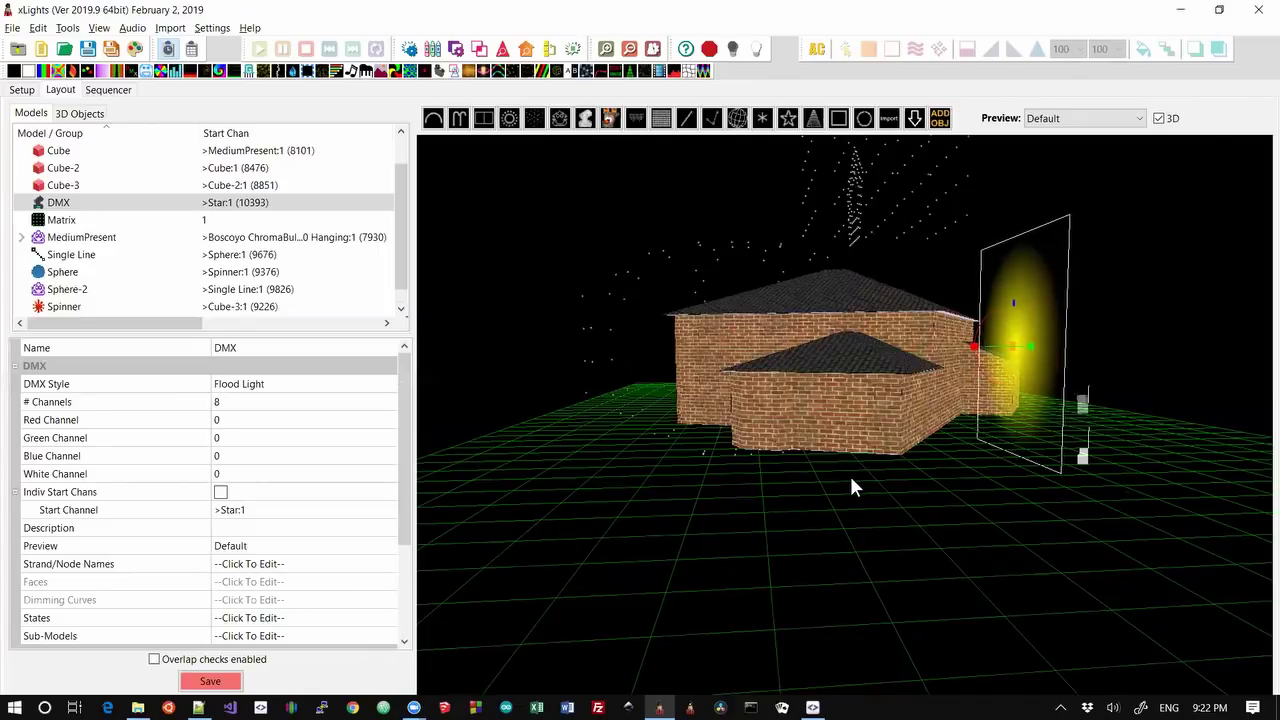
pyautogui.hotkey('ctrl', 'z')
pyautogui.hotkey('ctrl', 'z')
pyautogui.moveTo(866, 494); pyautogui.dragTo(672, 418)
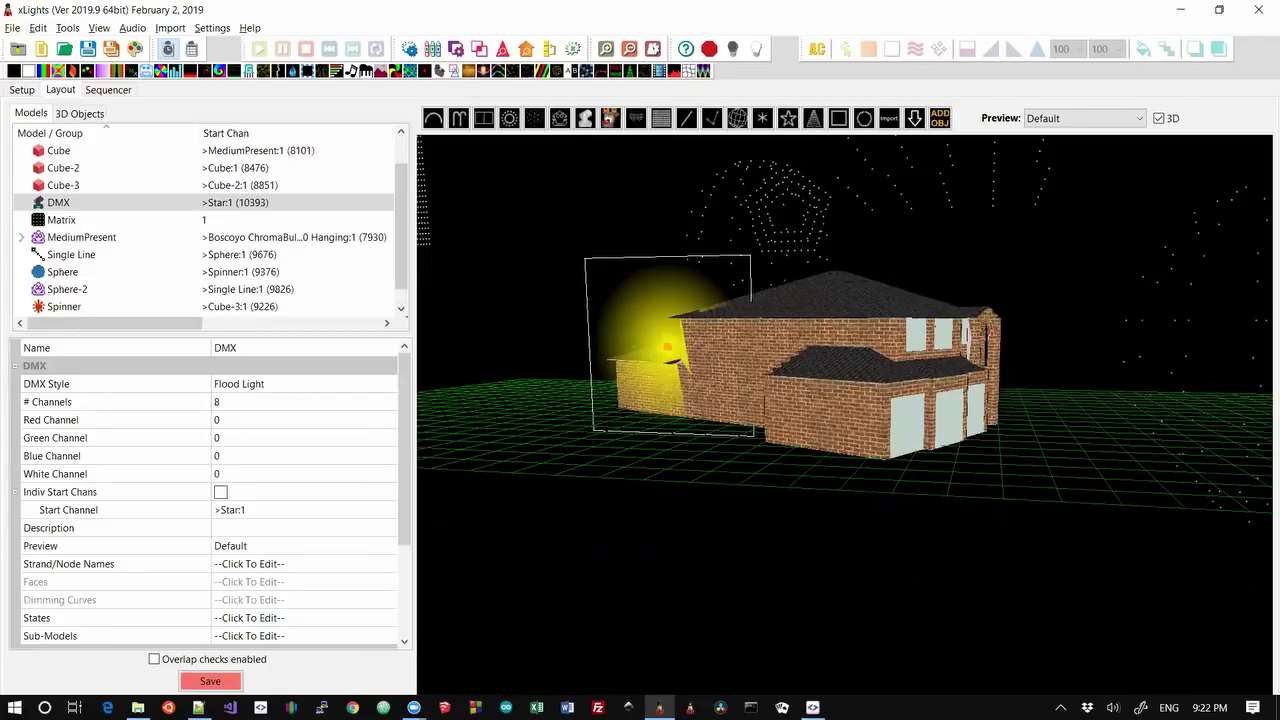
# - Return to the sequencer and add a DMX effect at the start of the Matrix row
pyautogui.hotkey('alt', 'Tab')
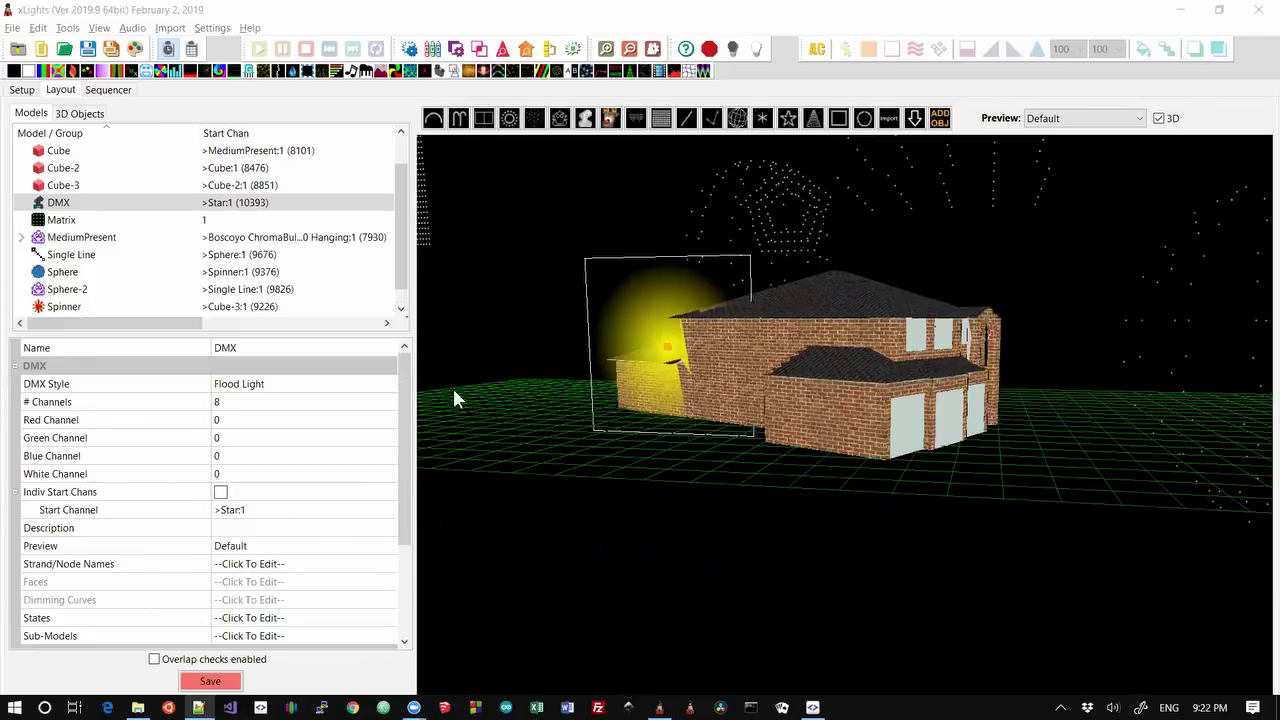
pyautogui.click(100, 90)
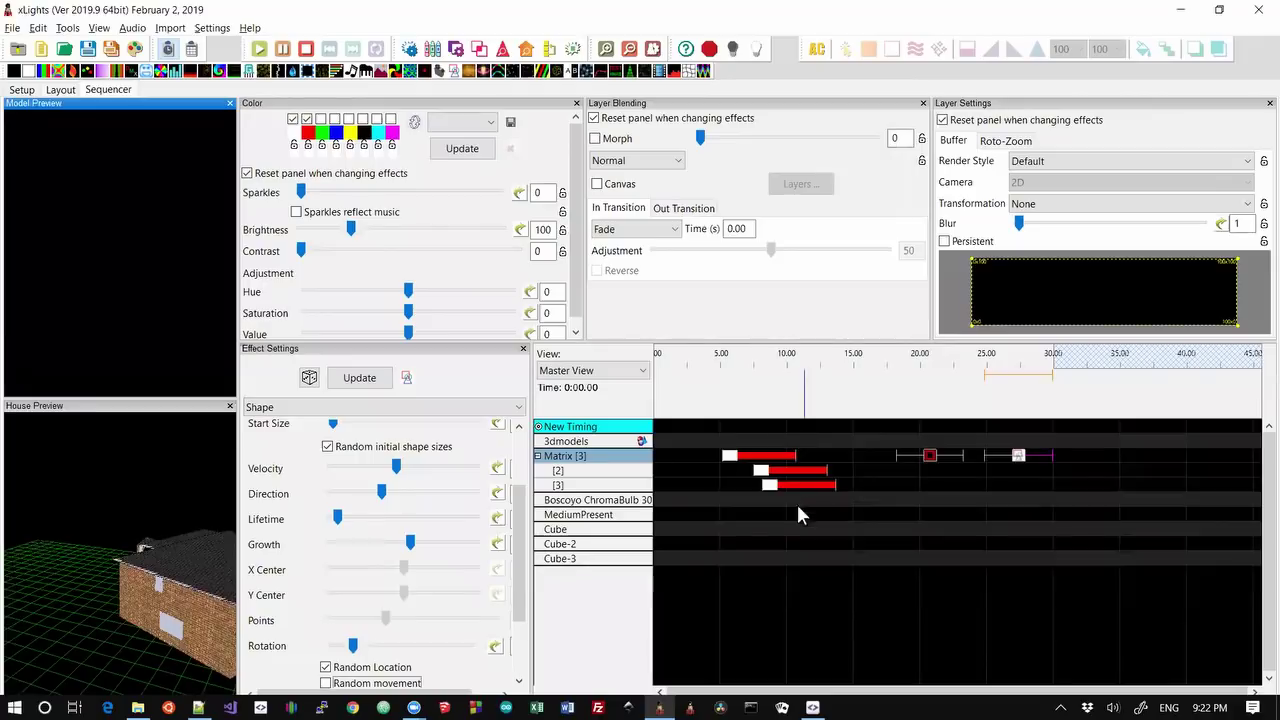
pyautogui.click(755, 545)
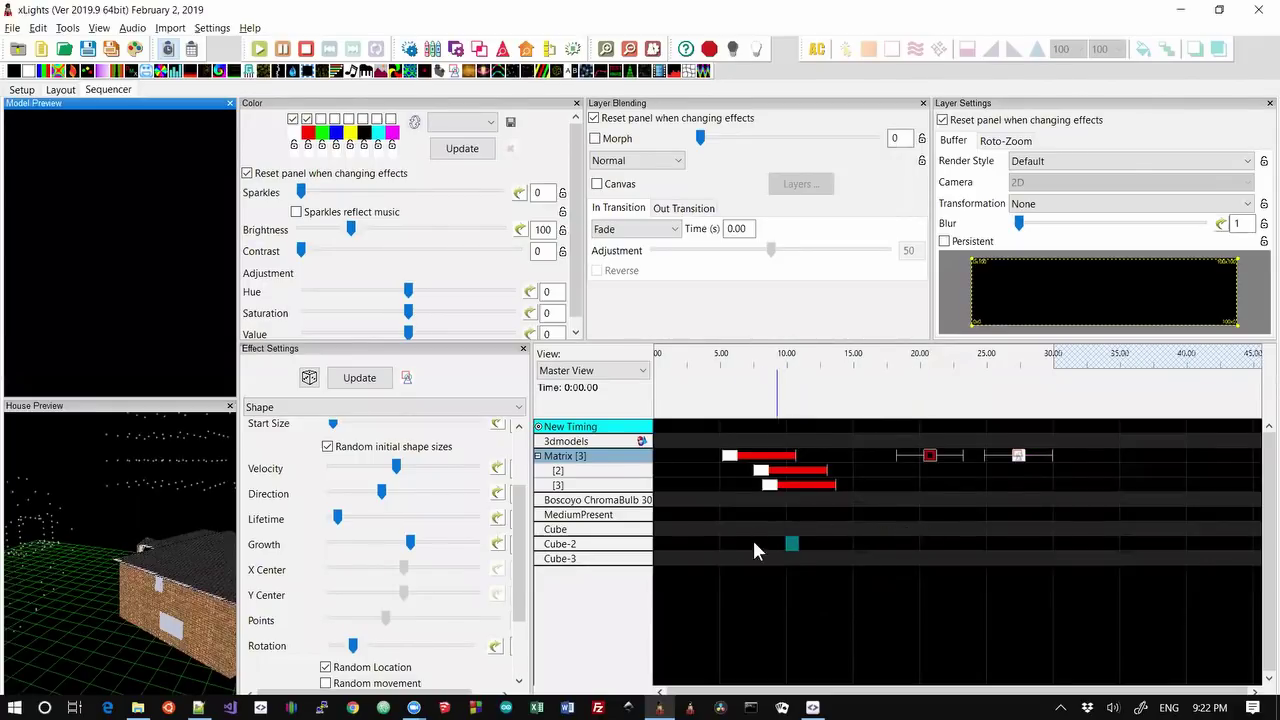
pyautogui.click(704, 514)
pyautogui.moveTo(665, 488); pyautogui.dragTo(665, 456)
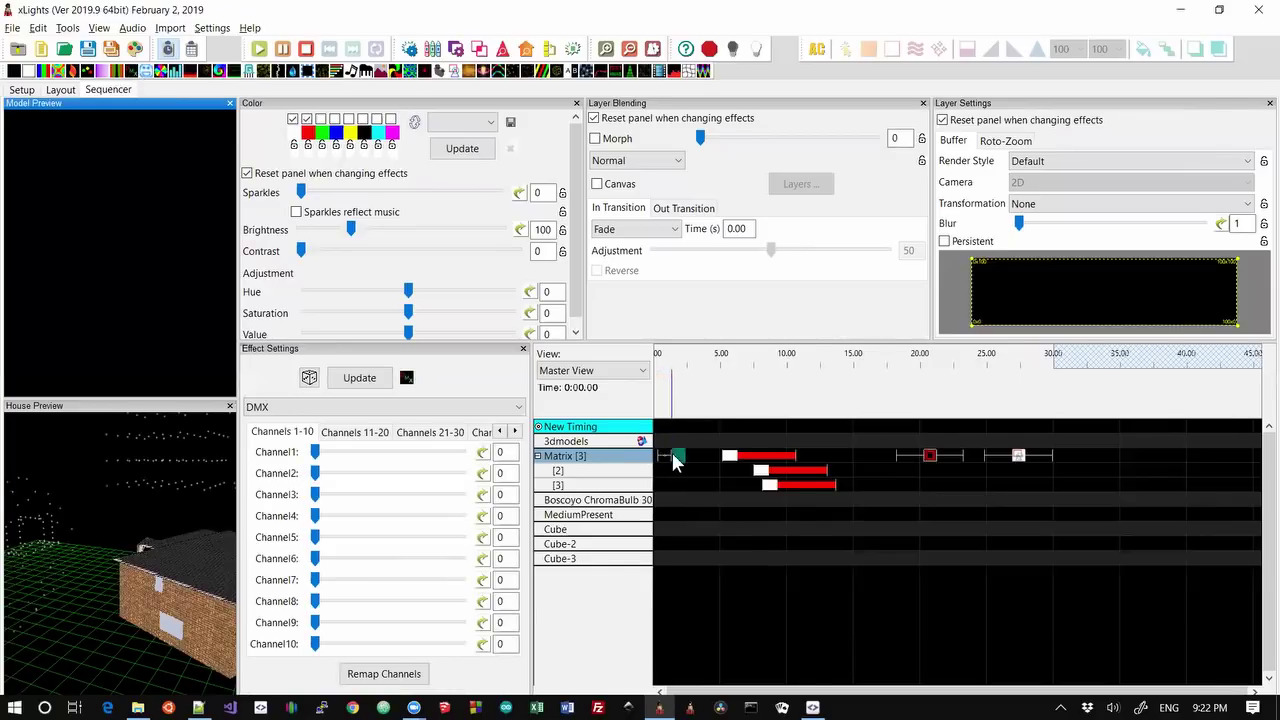
# - Set the DMX effect's Channel 1 to 107 and Channel 2 to 171, with a Ramp value curve from 0 to 255 on Channel 3
pyautogui.click(332, 456)
pyautogui.moveTo(332, 456); pyautogui.dragTo(412, 490)
pyautogui.click(484, 494)
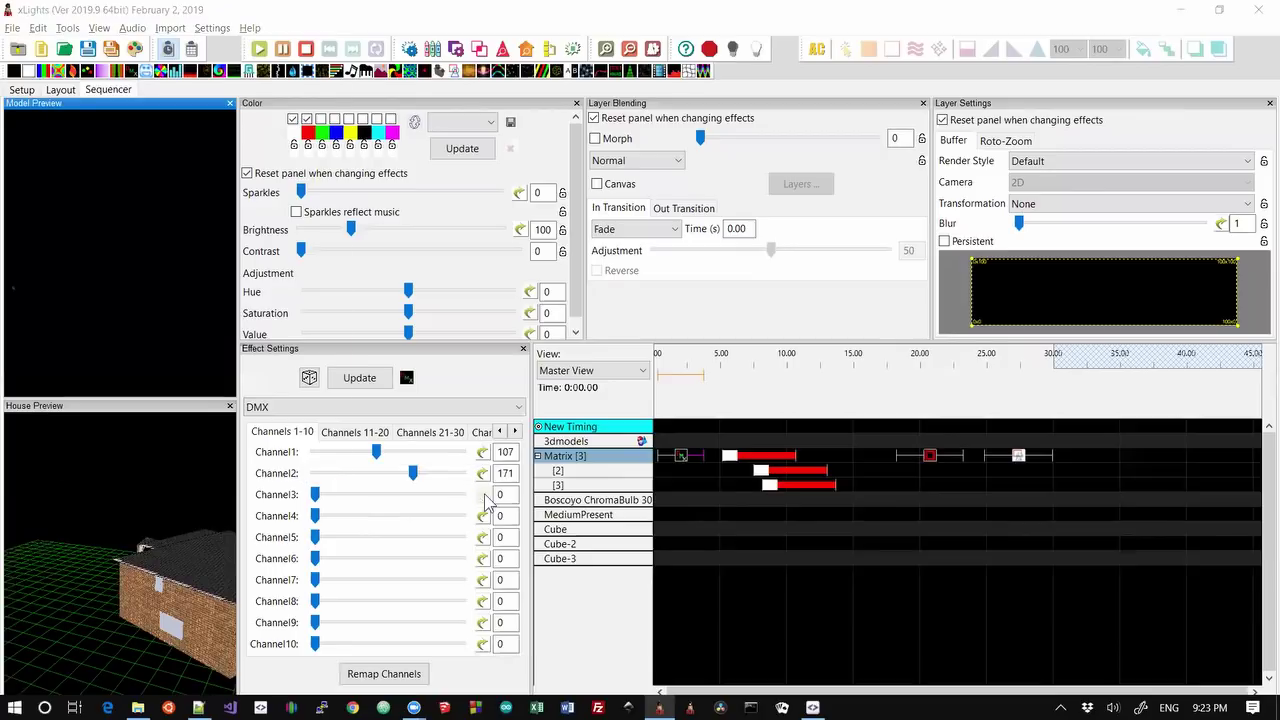
pyautogui.click(240, 206)
pyautogui.click(210, 230)
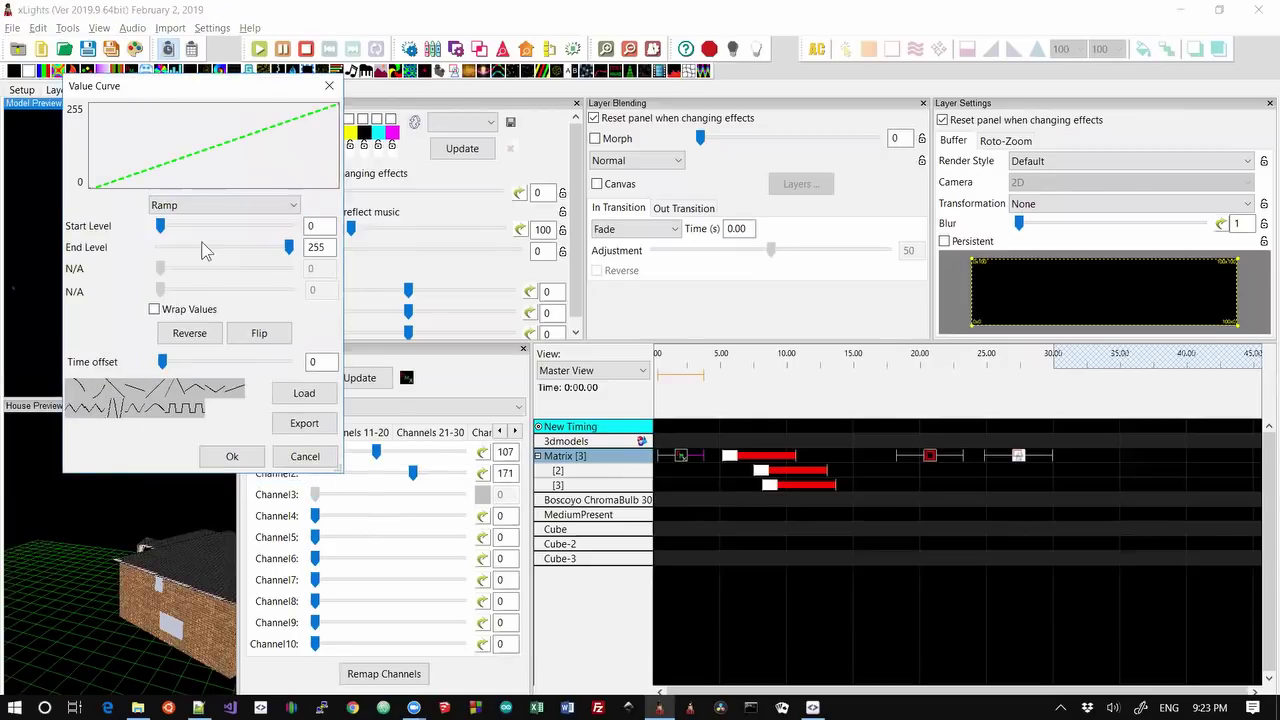
pyautogui.click(231, 457)
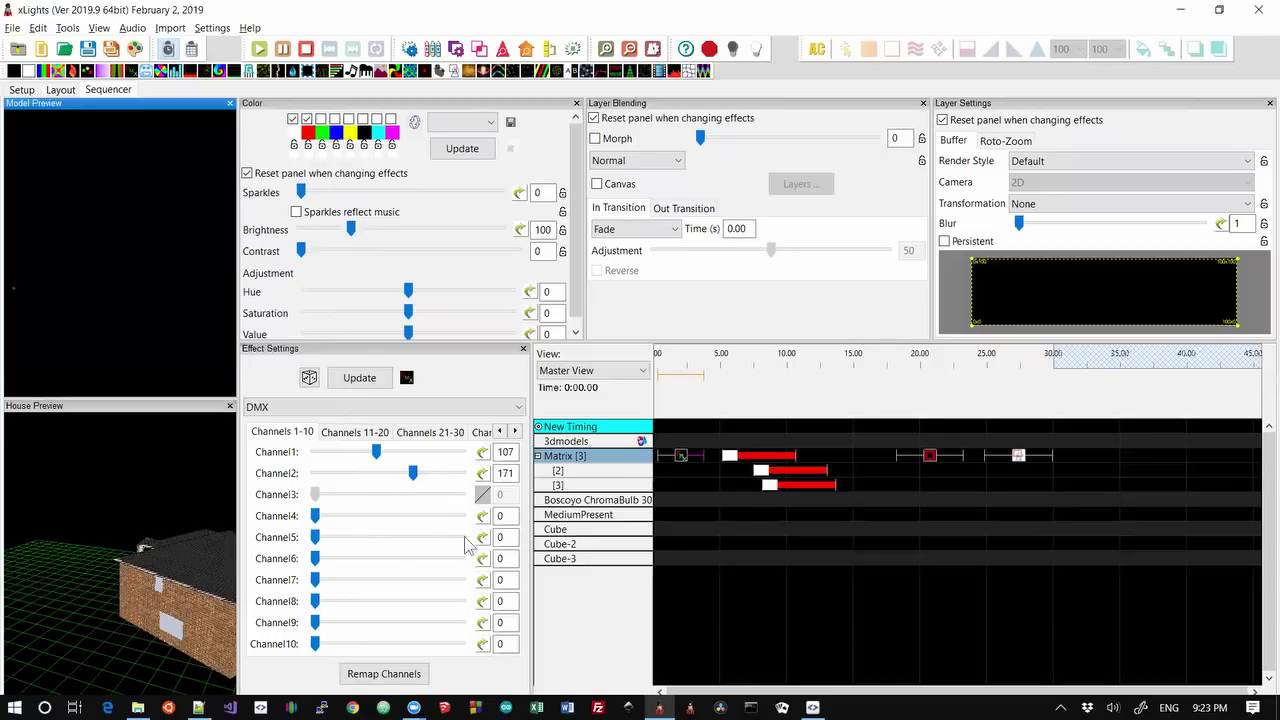
# - Start remapping the DMX effect's channels, widen the dialog, and map Channel 1 to Channel 8
pyautogui.click(385, 675)
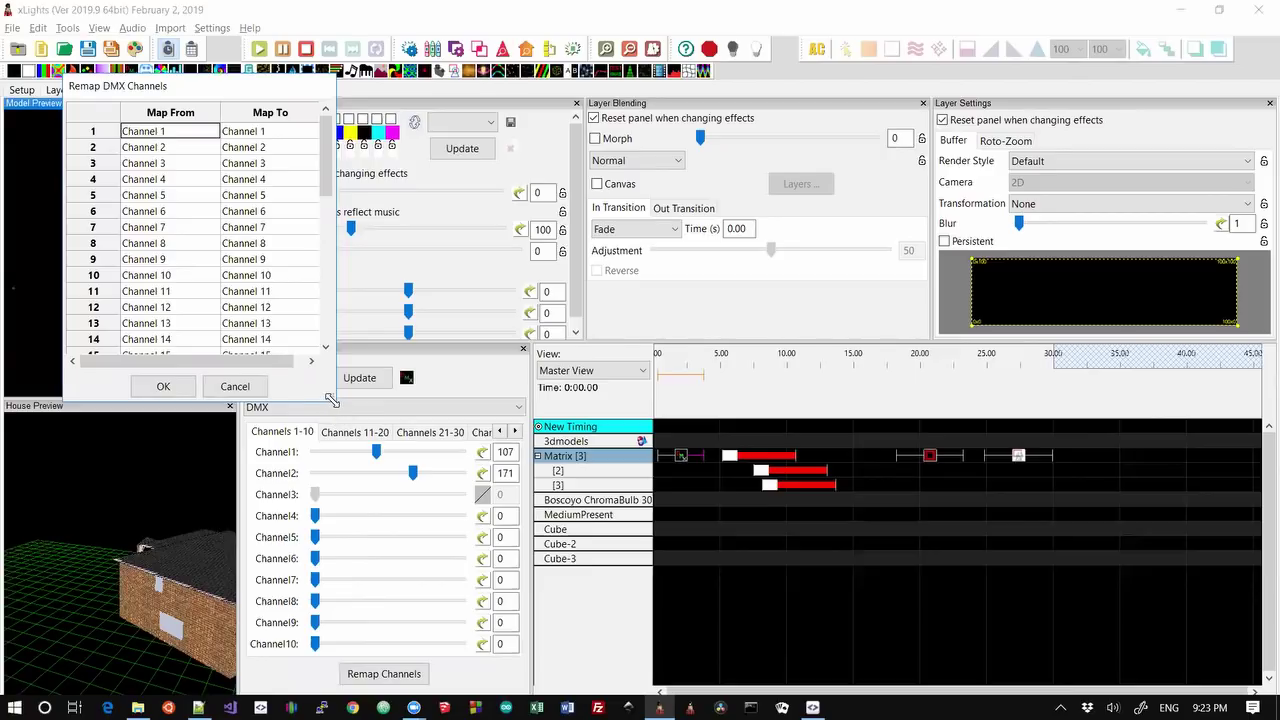
pyautogui.moveTo(332, 400); pyautogui.dragTo(545, 411)
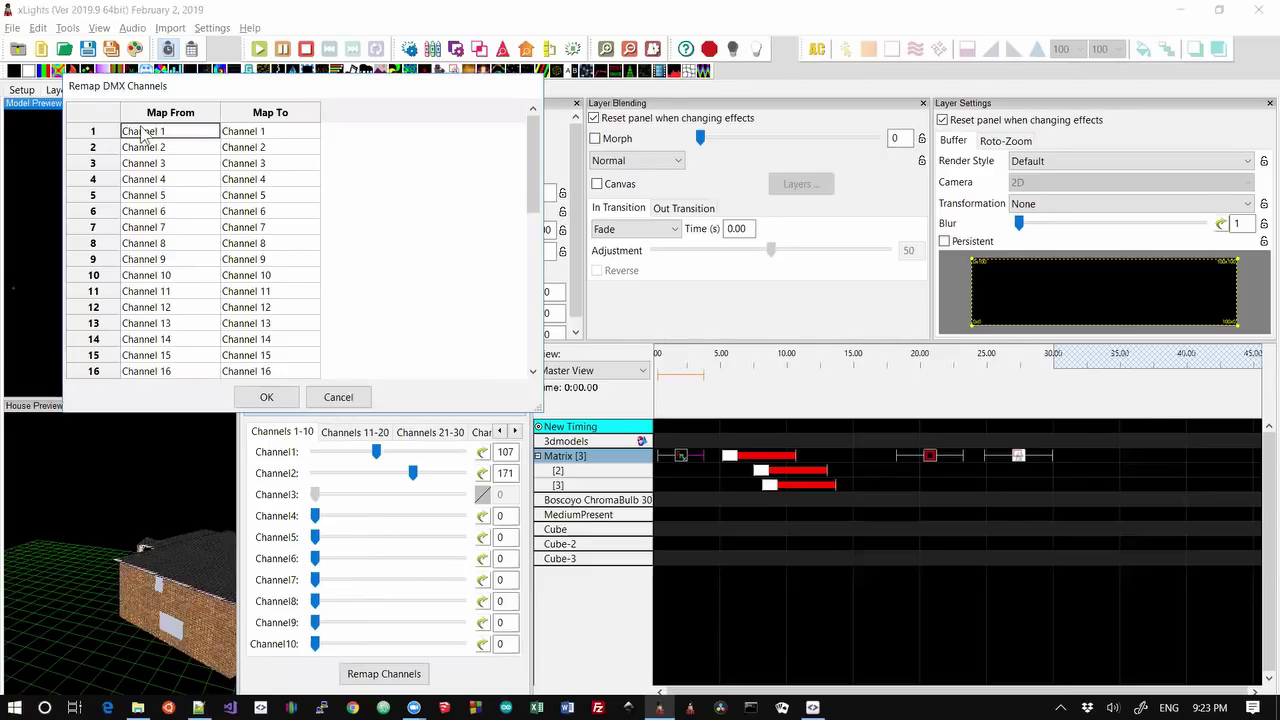
pyautogui.click(250, 131)
pyautogui.click(250, 131)
pyautogui.click(250, 131)
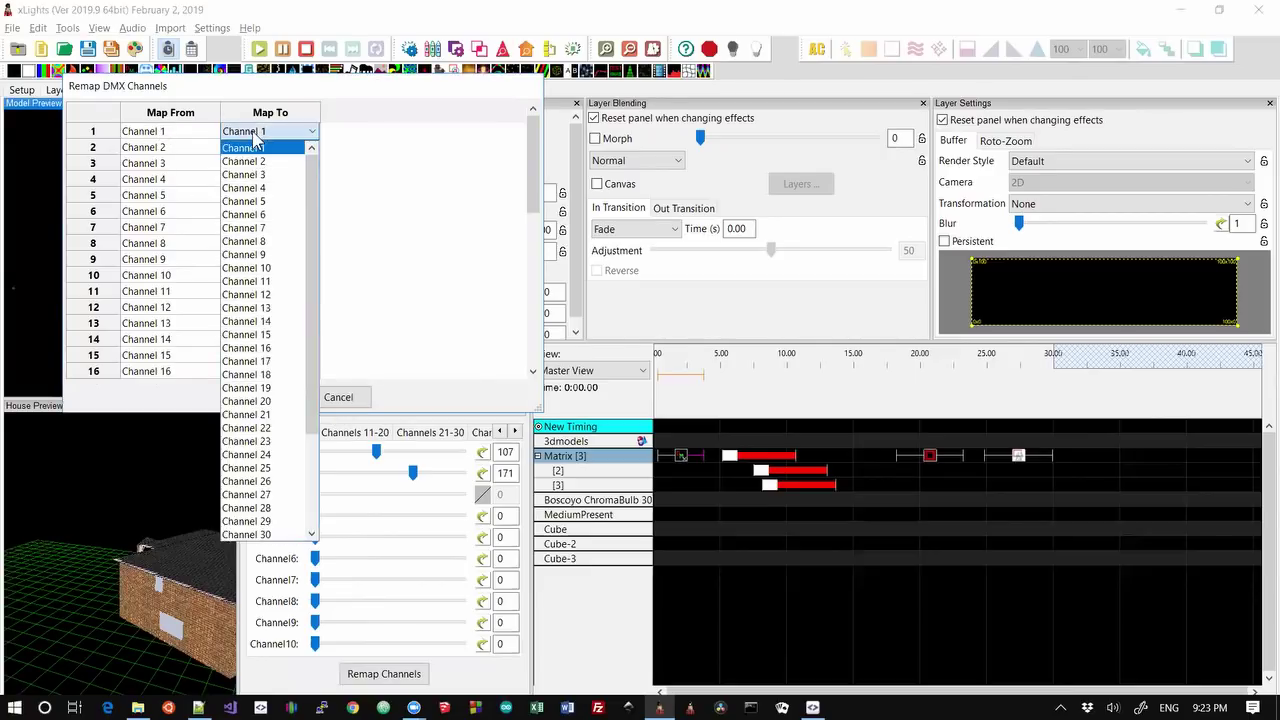
pyautogui.click(255, 241)
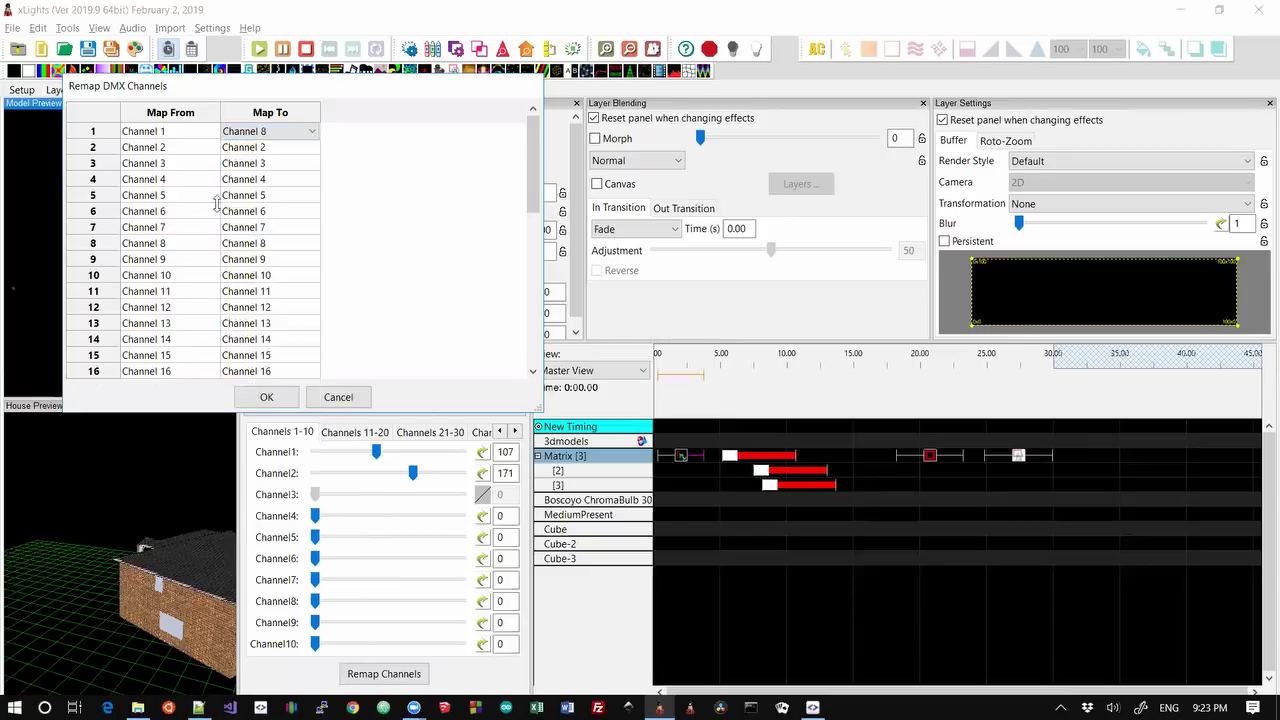
# - Map Channel 2 to Channel 7 and apply the DMX channel remapping
pyautogui.click(158, 150)
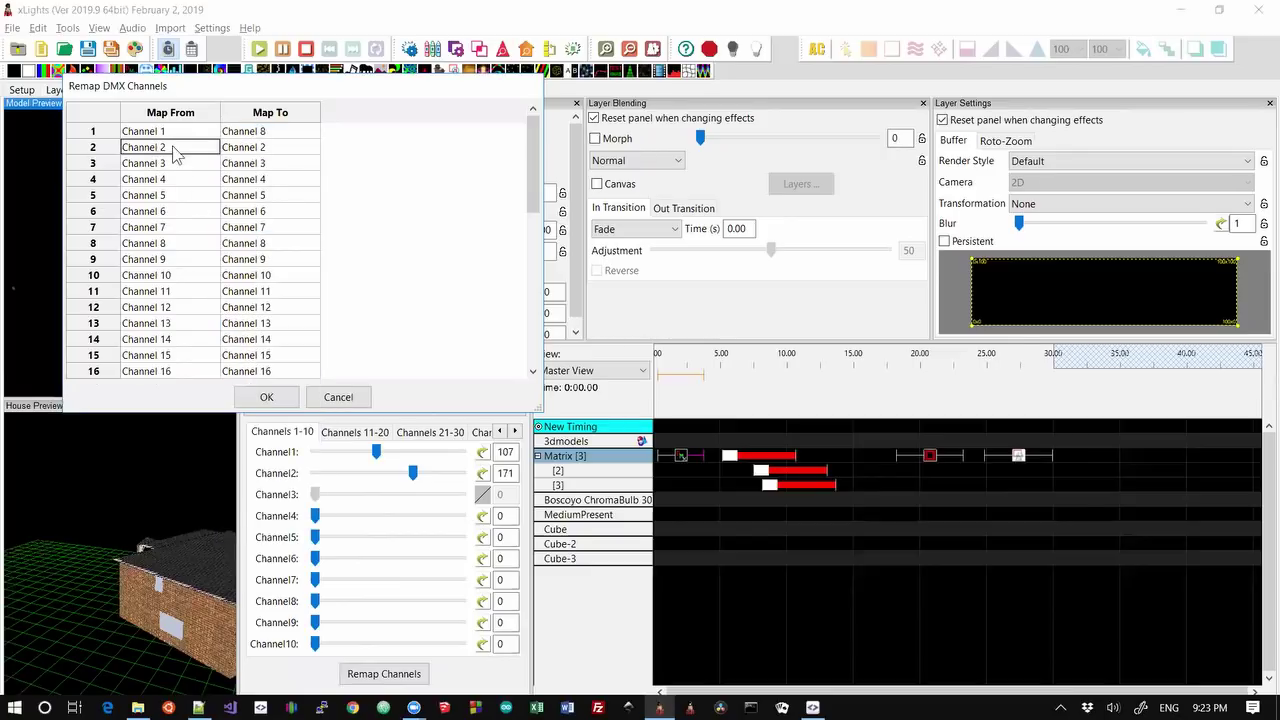
pyautogui.click(251, 152)
pyautogui.click(255, 150)
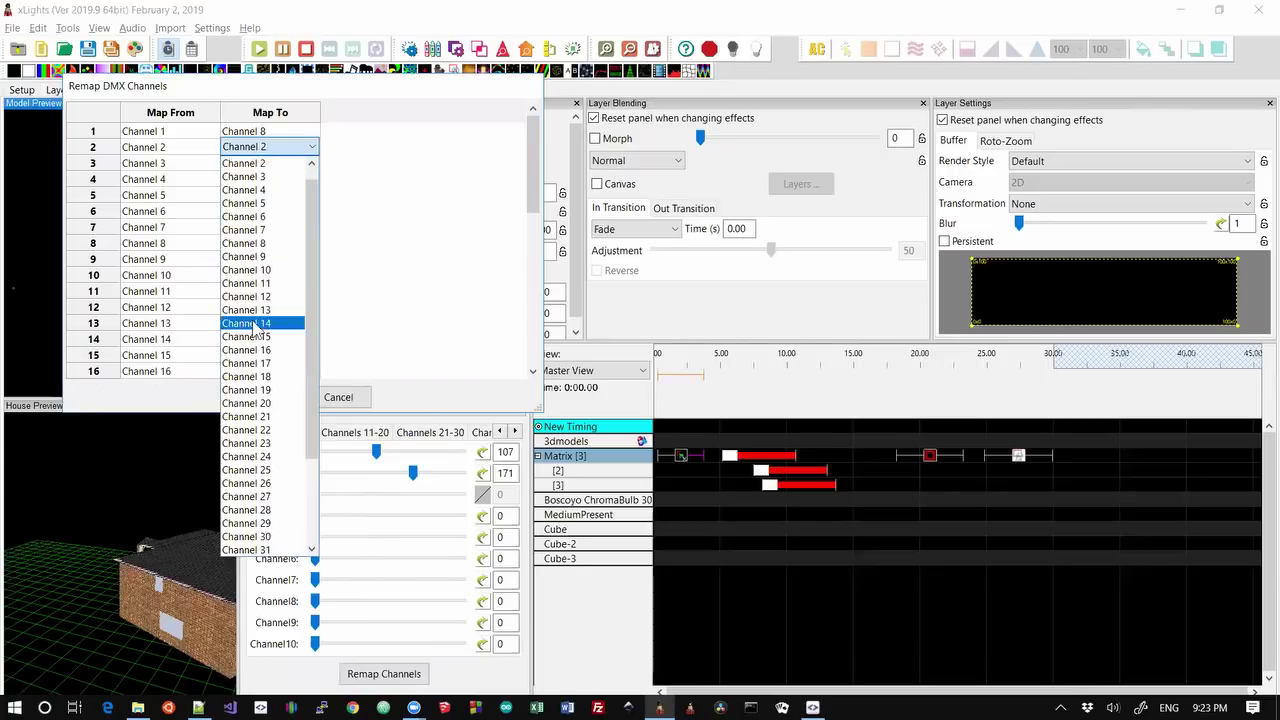
pyautogui.click(268, 238)
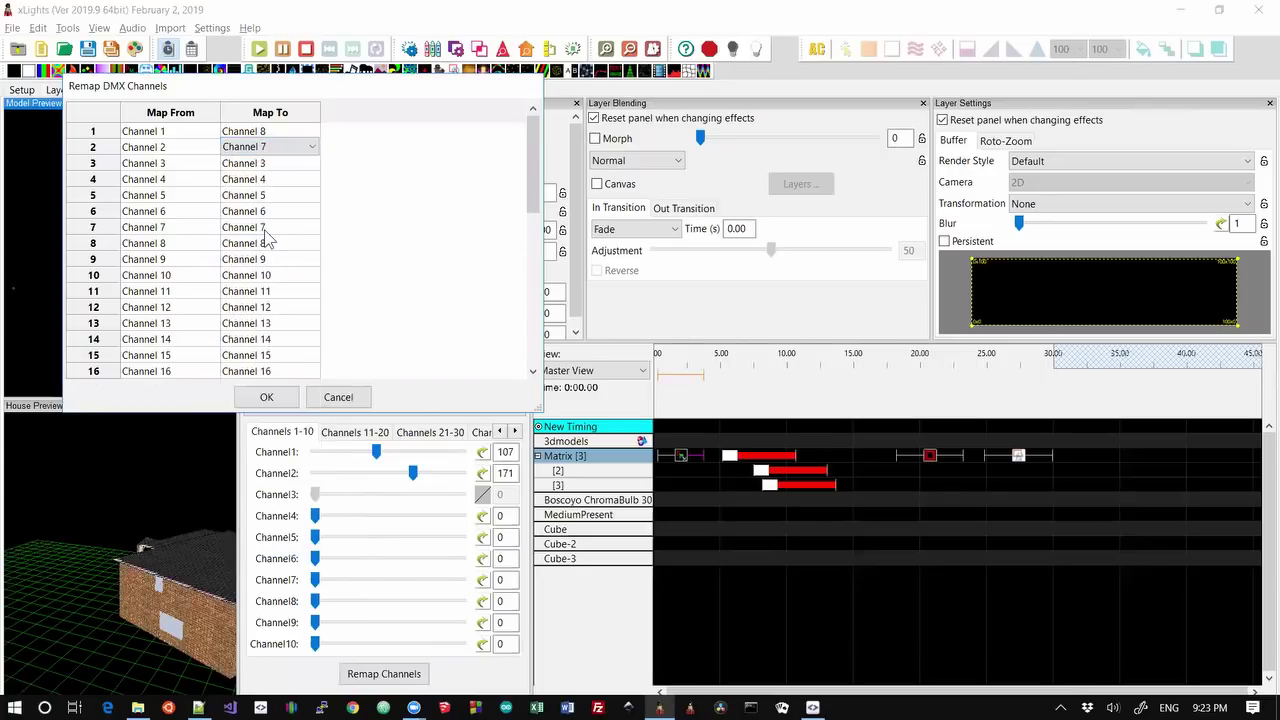
pyautogui.click(266, 397)
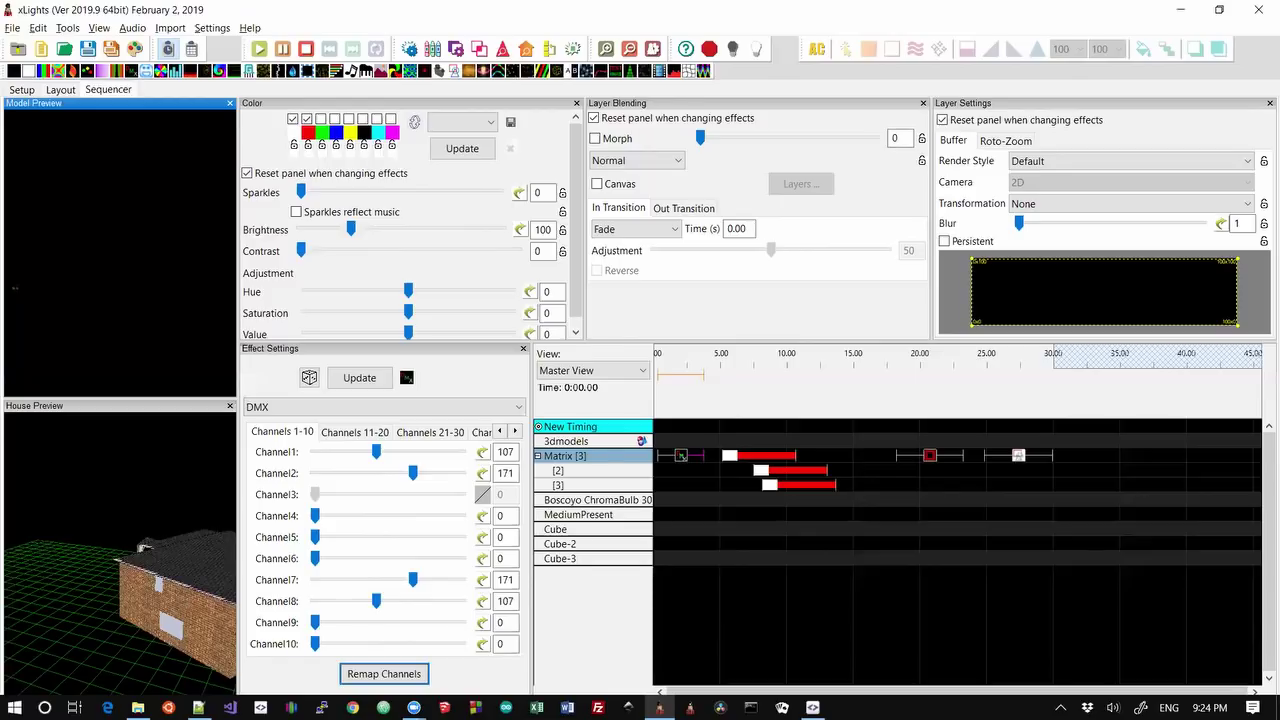
# - Orbit the 3D layout to the front of the house and save the current viewpoint as "fred"
pyautogui.hotkey('alt', 'Tab')
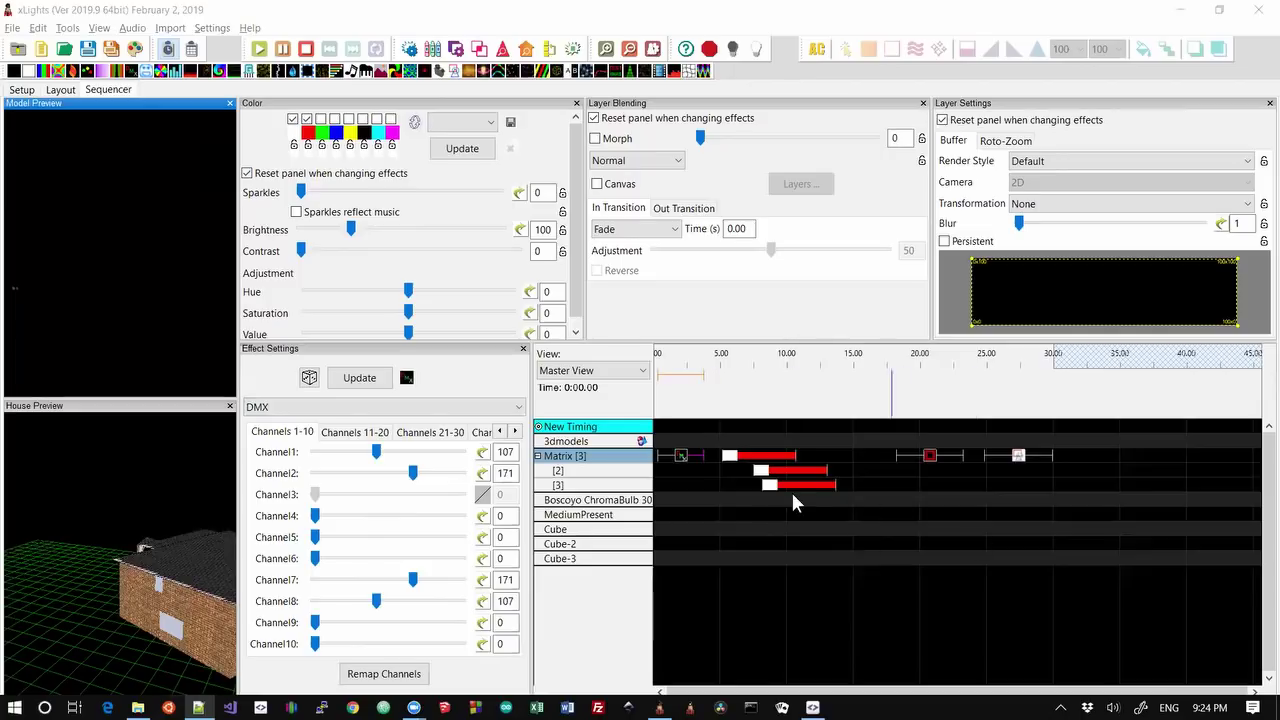
pyautogui.click(60, 89)
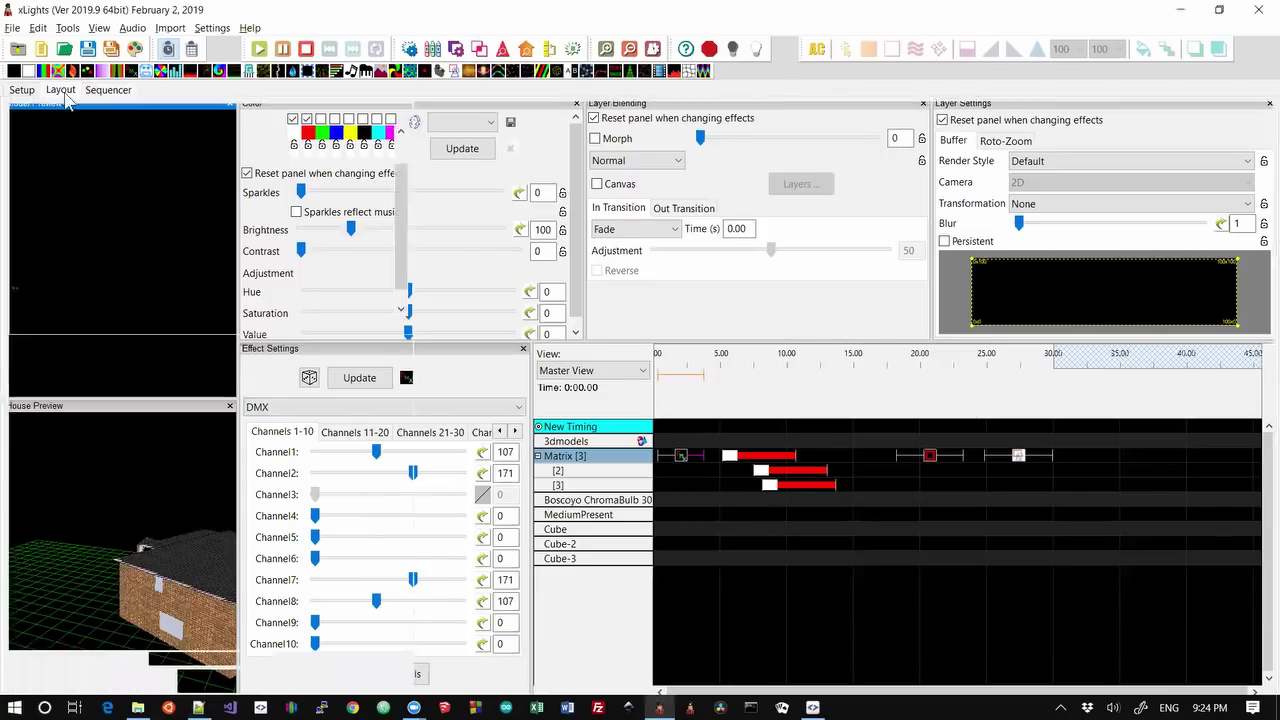
pyautogui.moveTo(876, 514); pyautogui.dragTo(790, 505)
pyautogui.rightClick(768, 472)
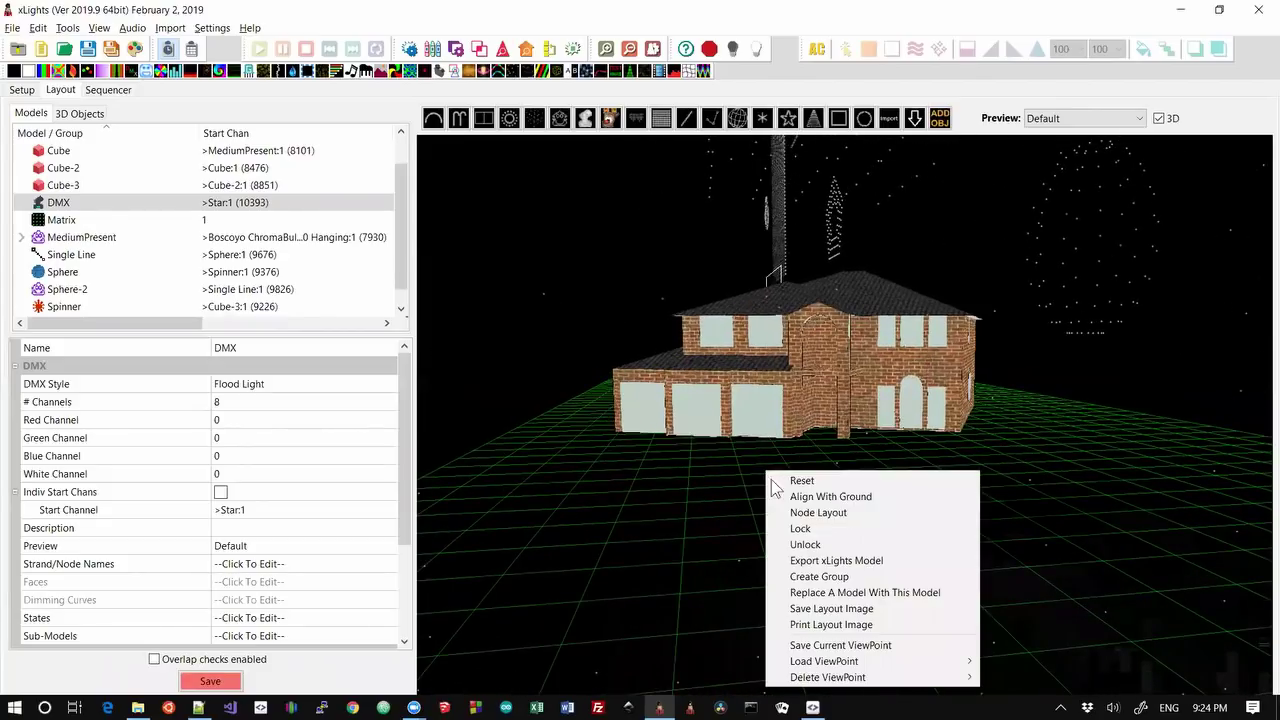
pyautogui.click(850, 645)
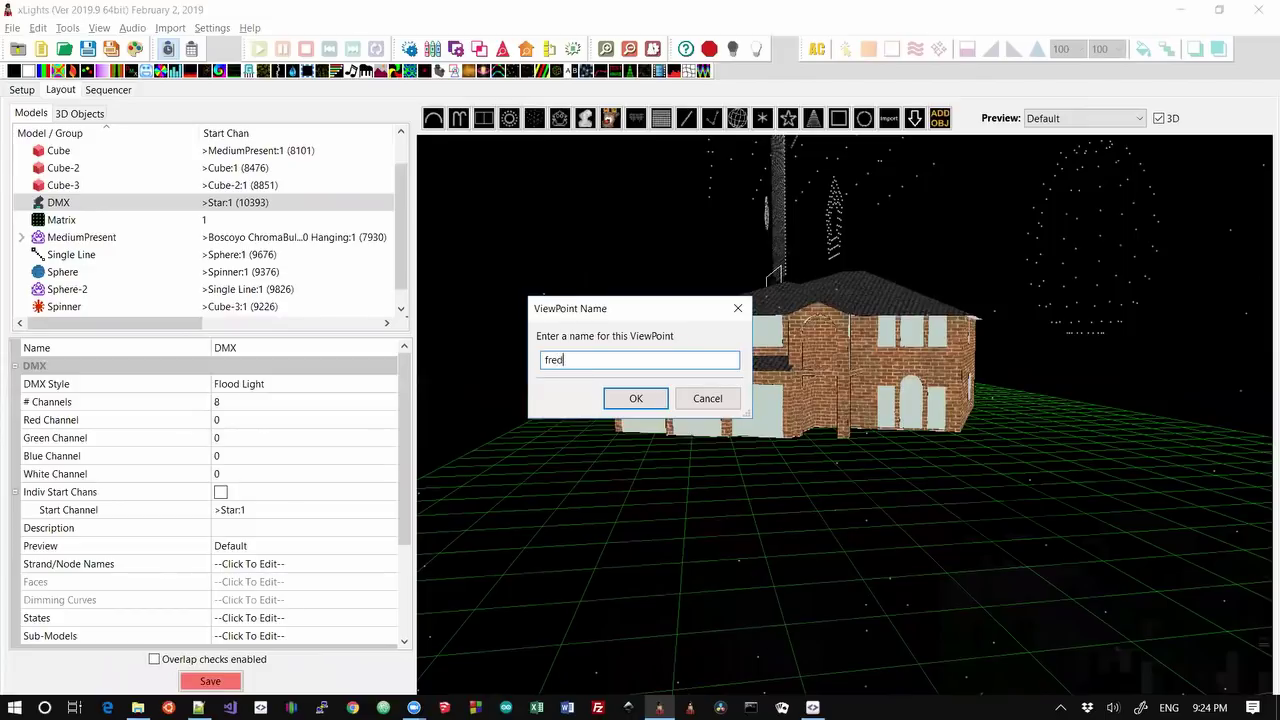
pyautogui.press('Return')
# - Orbit the 3D layout away from the saved view and load the "fred" viewpoint
pyautogui.moveTo(575, 470); pyautogui.dragTo(728, 471)
pyautogui.rightClick(728, 471)
pyautogui.moveTo(800, 668)
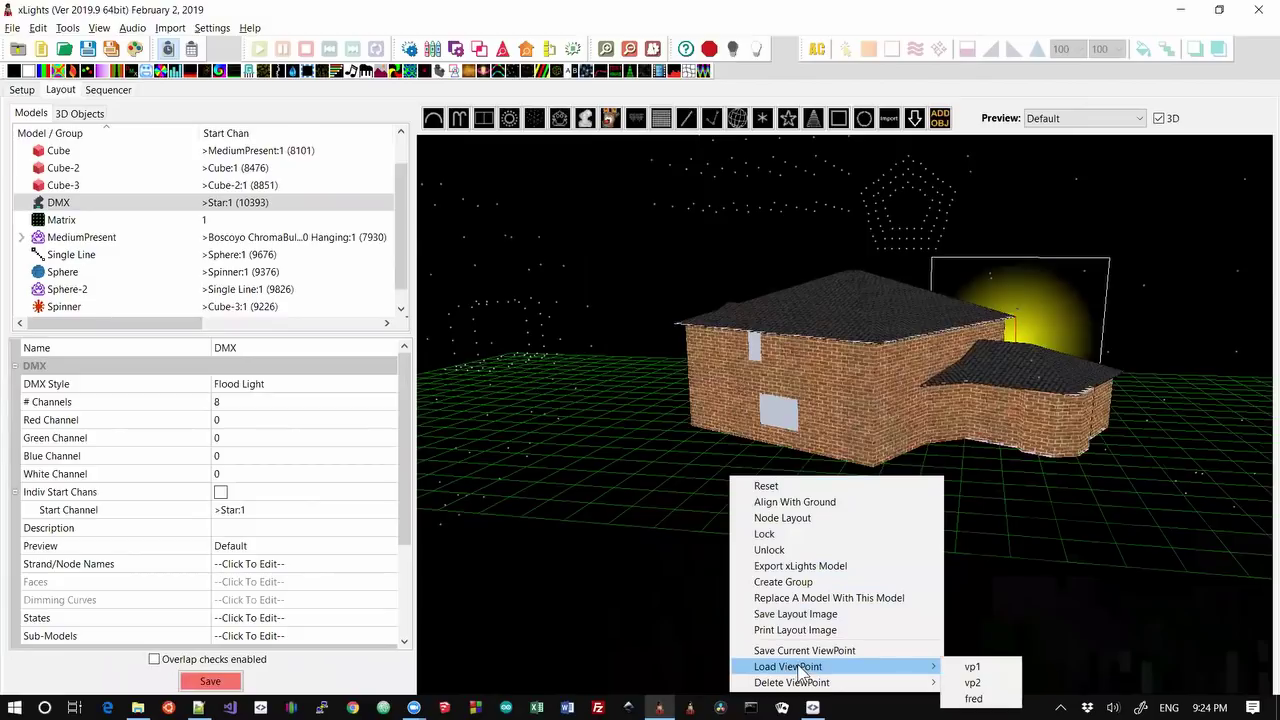
pyautogui.click(971, 686)
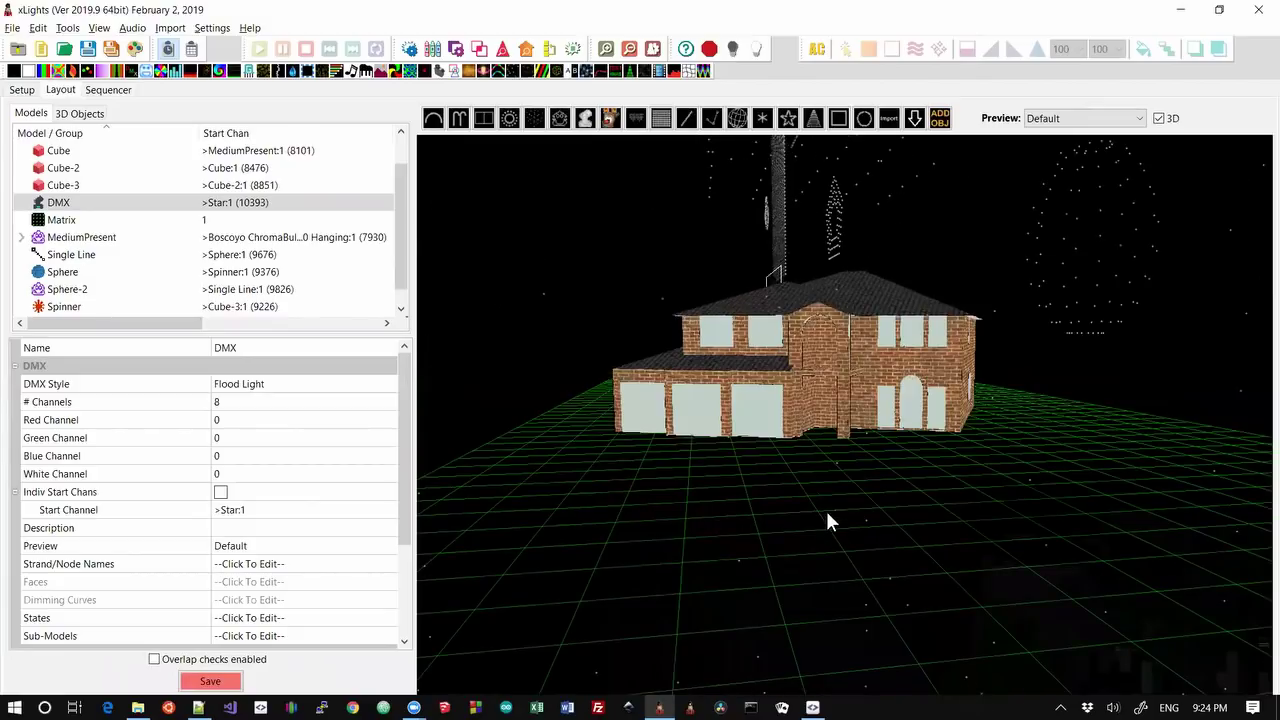
# - Add a Spirals effect on the sequencer's Cube row near 20 seconds, with Per Preview render style and the "fred" camera
pyautogui.click(108, 89)
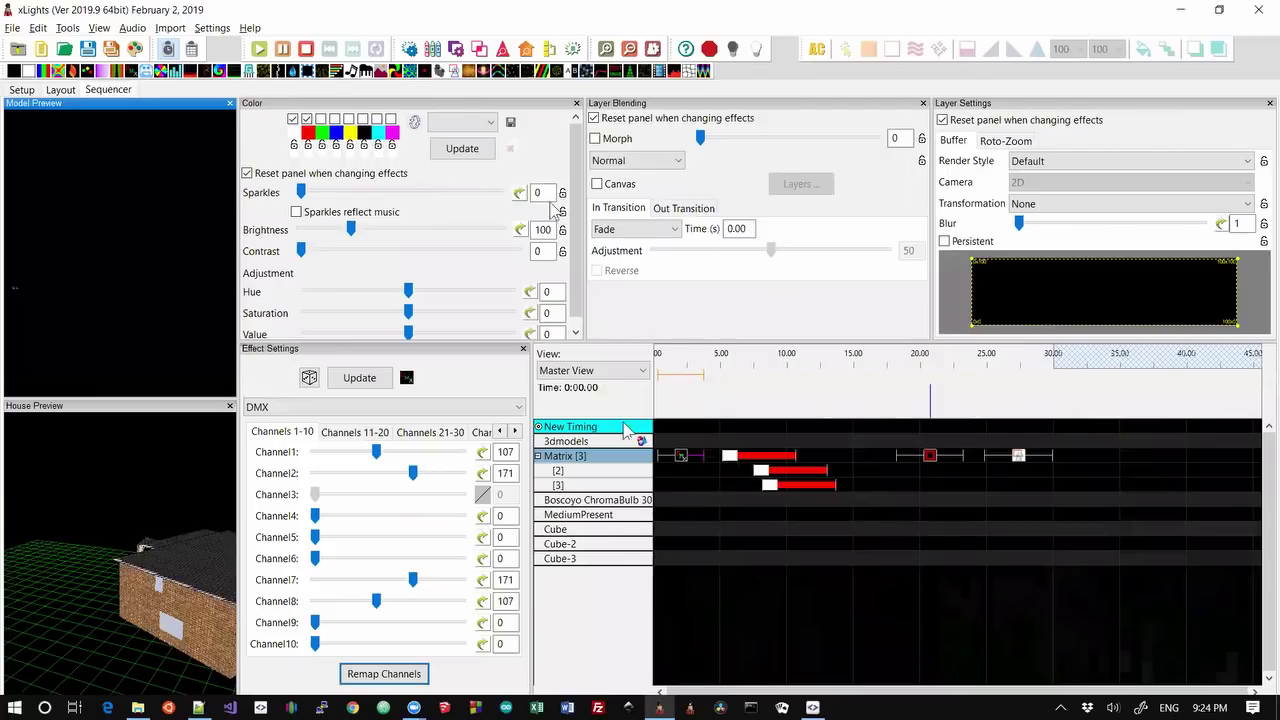
pyautogui.click(573, 70)
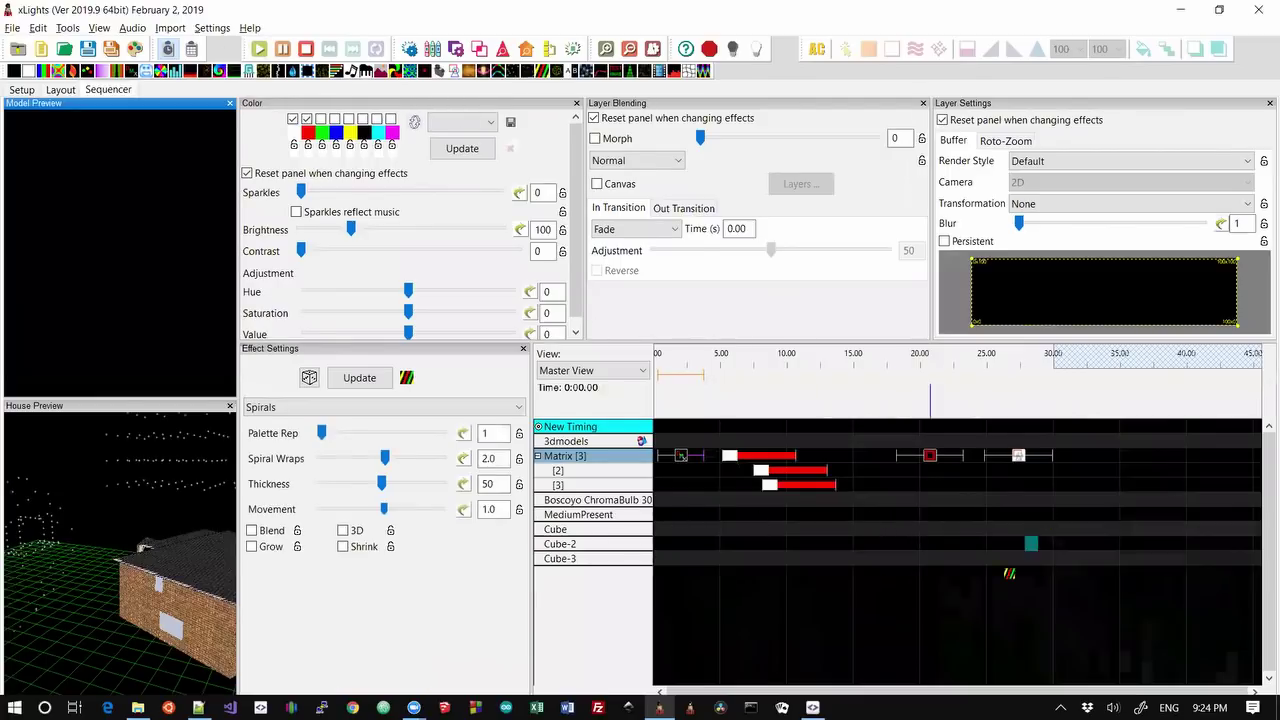
pyautogui.click(1043, 162)
pyautogui.click(1048, 192)
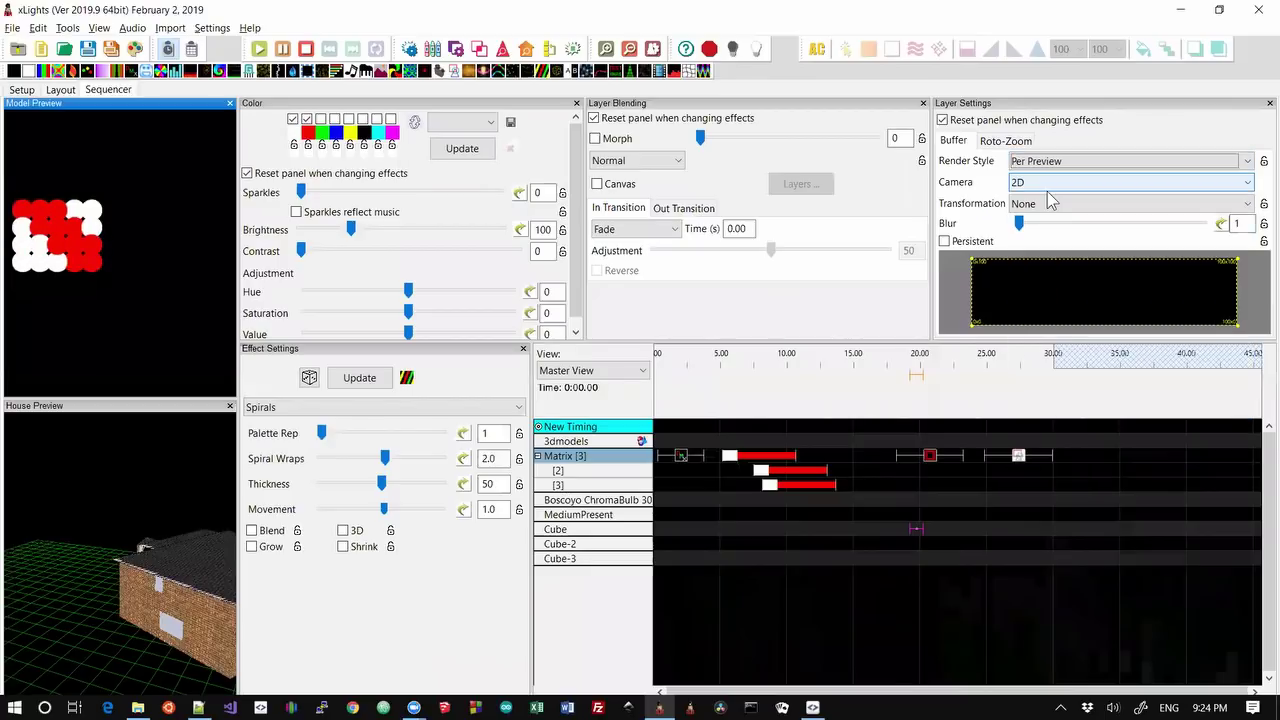
pyautogui.click(1050, 182)
pyautogui.click(1043, 241)
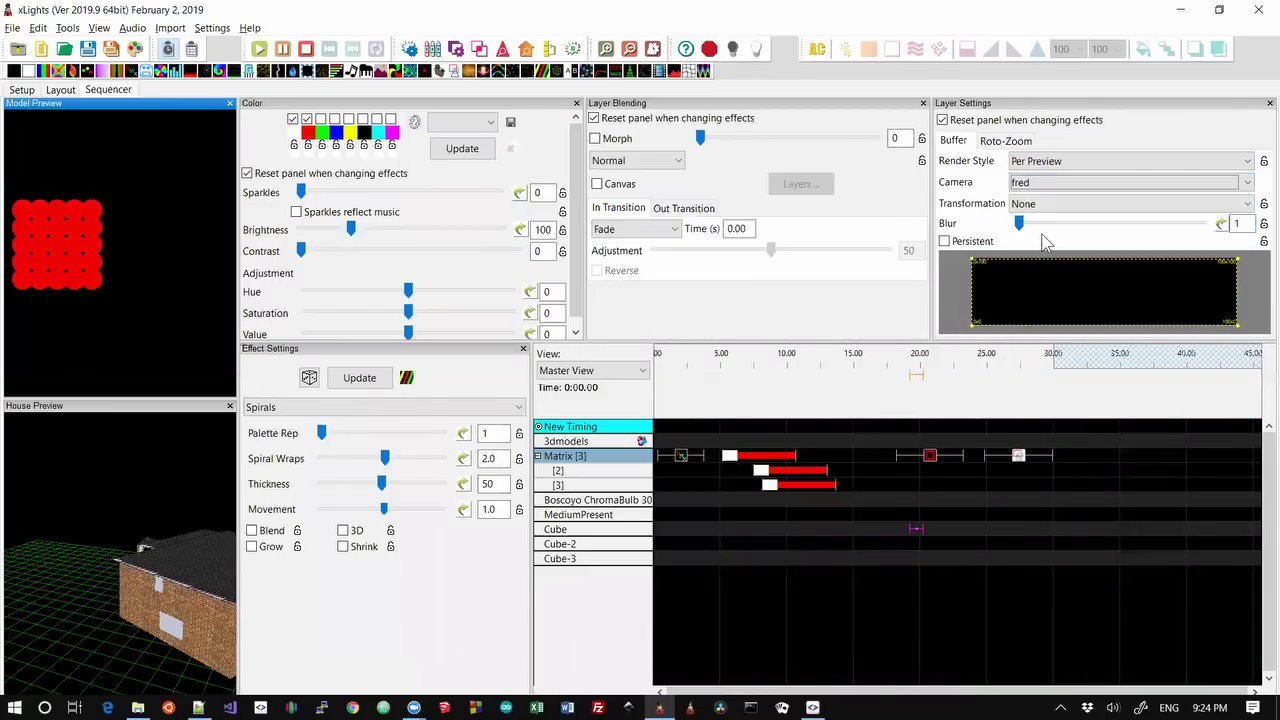
# - Zoom out and rotate the House Preview to view the whole house and its ground grid
pyautogui.scroll(-5, 145, 525)
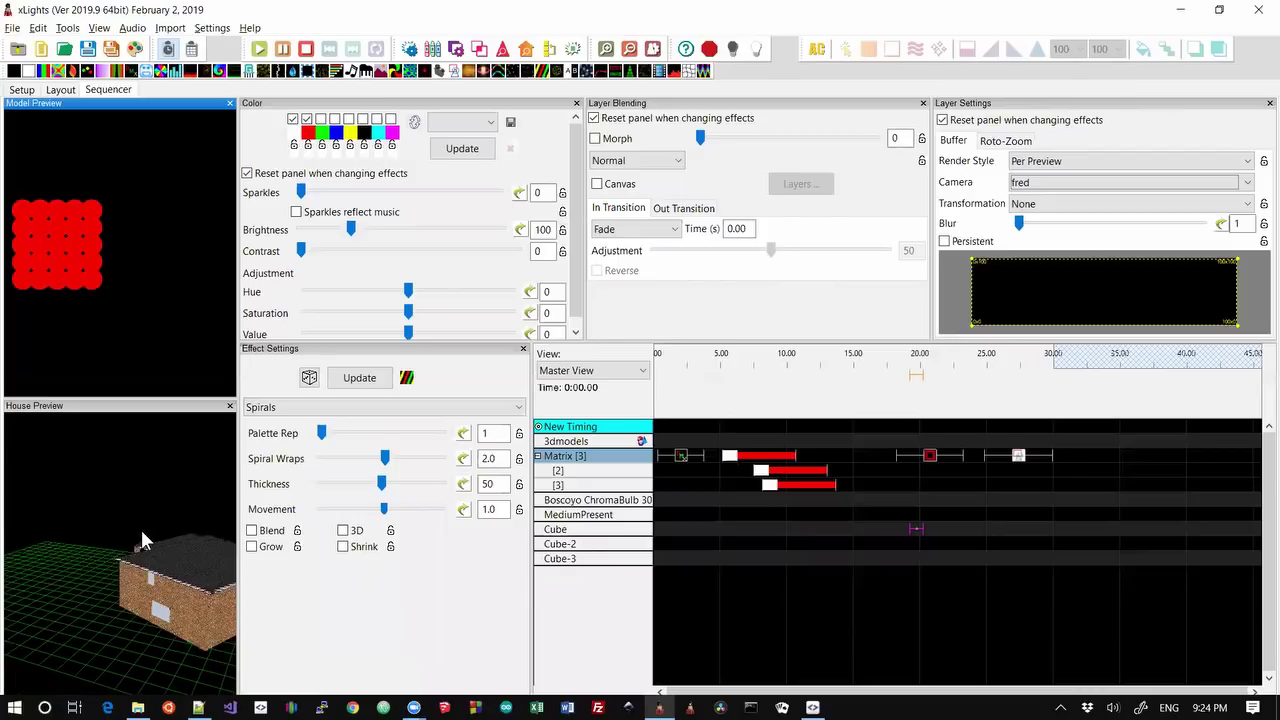
pyautogui.moveTo(140, 524)
pyautogui.mouseDown()
pyautogui.moveTo(148, 567)
pyautogui.moveTo(165, 556)
pyautogui.moveTo(140, 540)
pyautogui.moveTo(110, 566)
pyautogui.moveTo(55, 544)
pyautogui.moveTo(70, 548)
pyautogui.mouseUp()
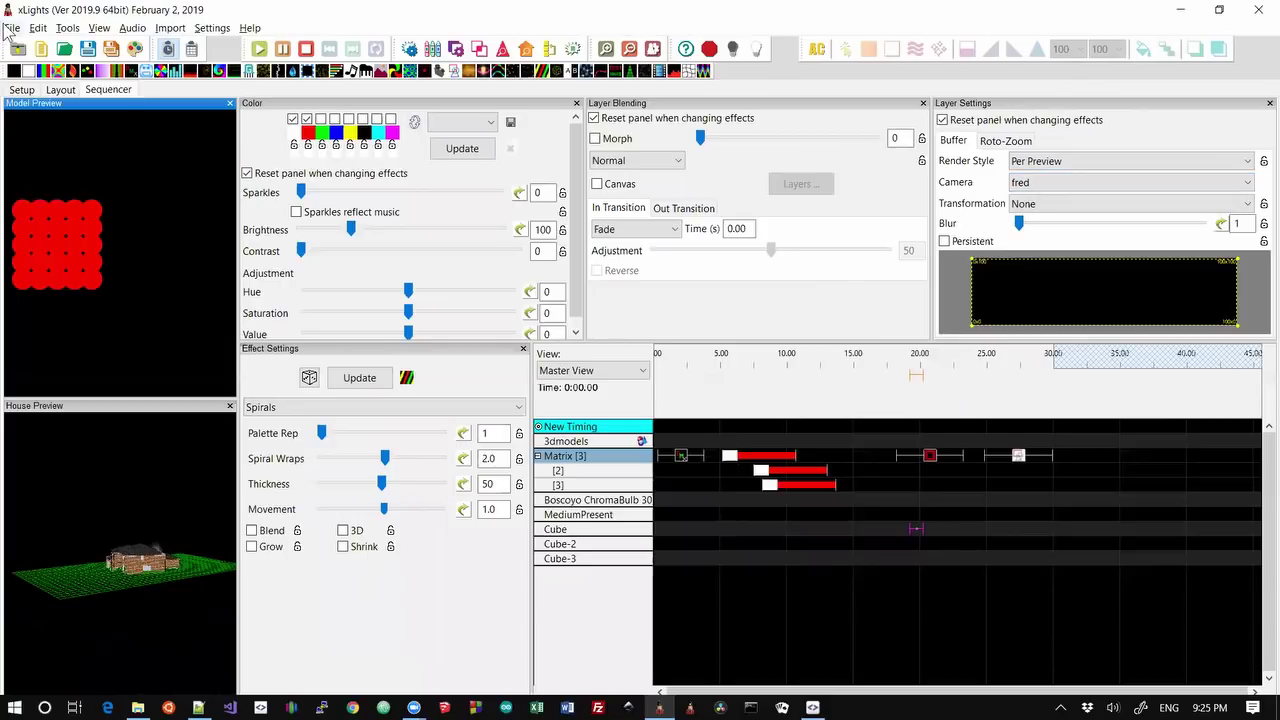
# - Run Check Sequence and read through its report in the text editor down to the items that will not be imported
pyautogui.click(67, 27)
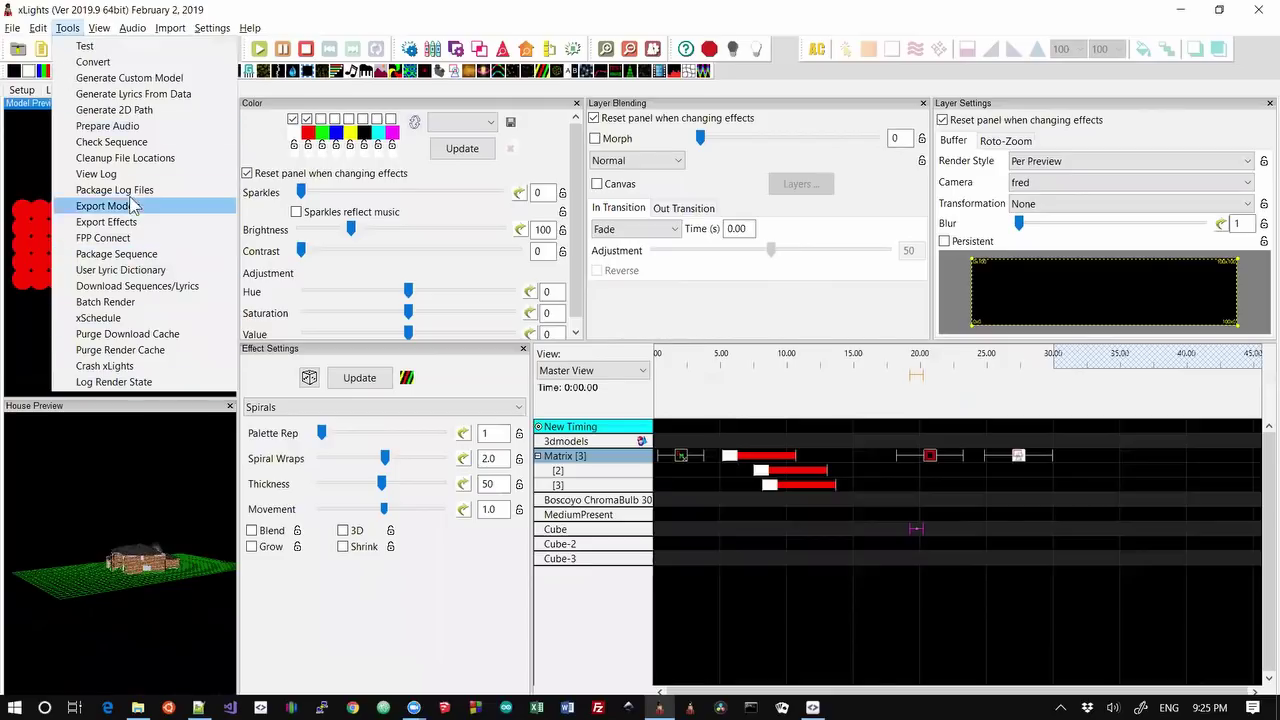
pyautogui.click(128, 150)
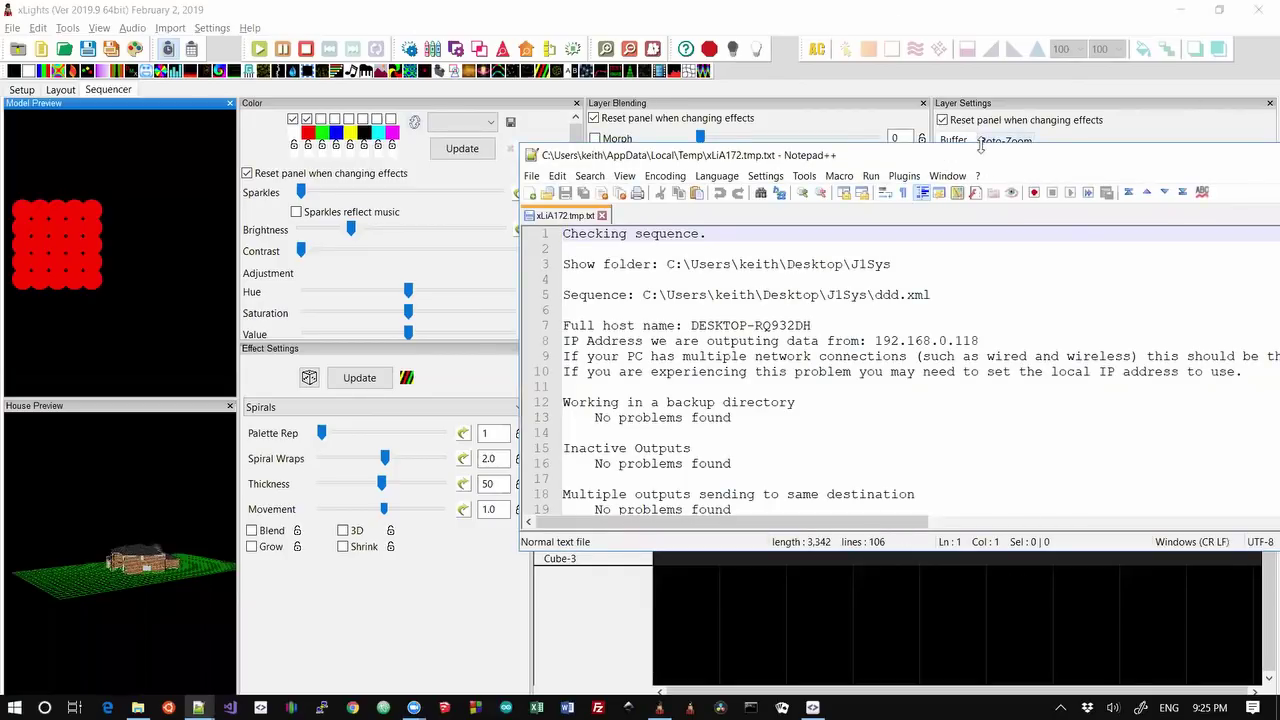
pyautogui.doubleClick(983, 152)
pyautogui.scroll(-13, 491, 409)
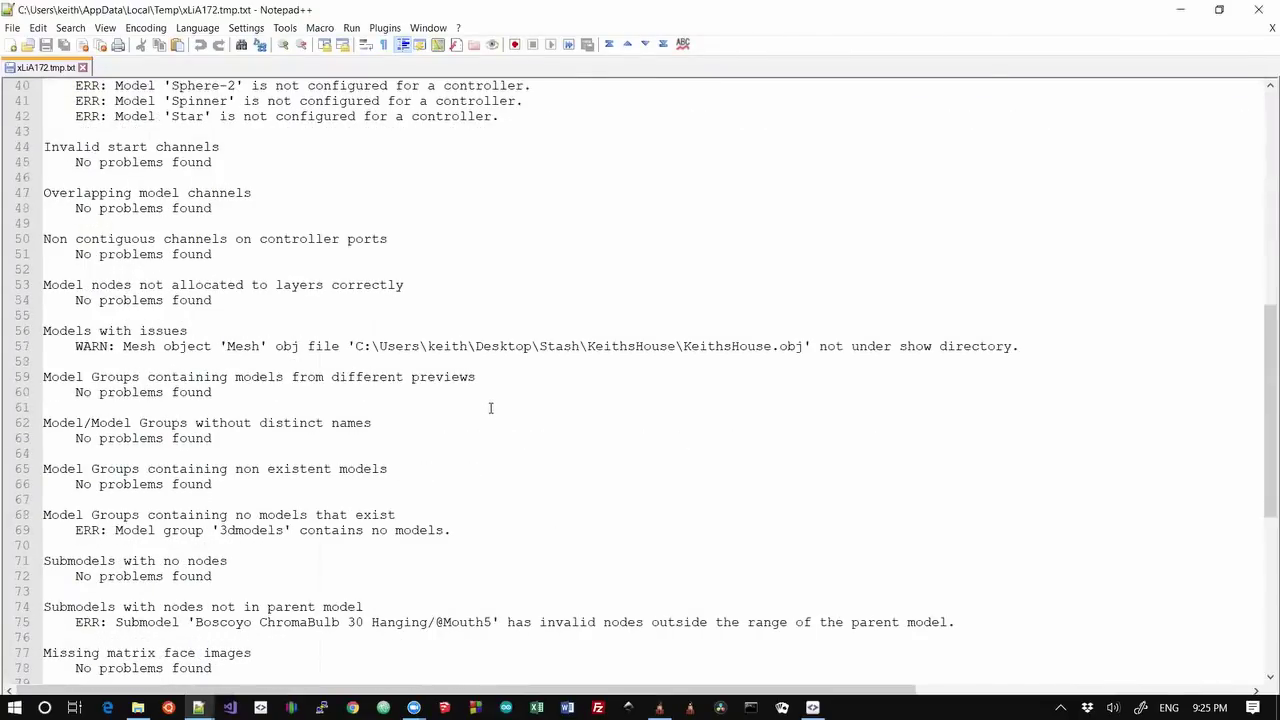
pyautogui.scroll(-9, 491, 408)
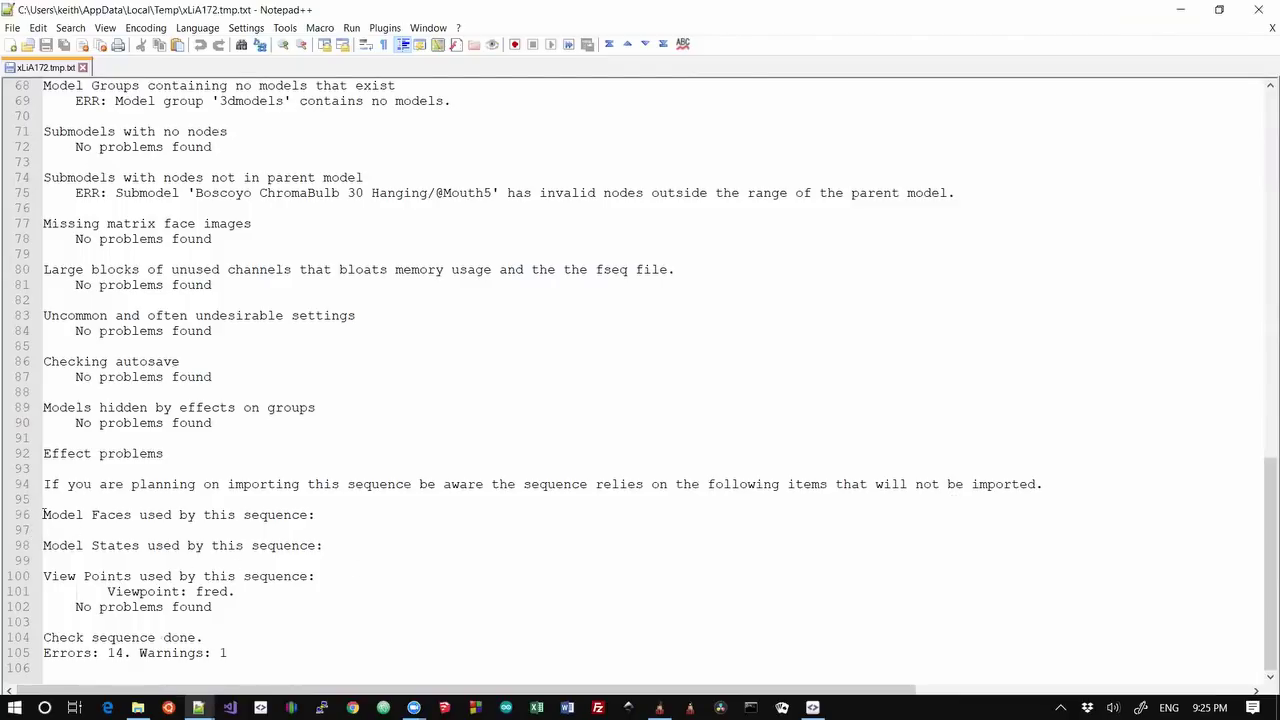
# - Examine the model faces, model states and viewpoints listed as used by the sequence, and close the report
pyautogui.moveTo(42, 515); pyautogui.dragTo(40, 566)
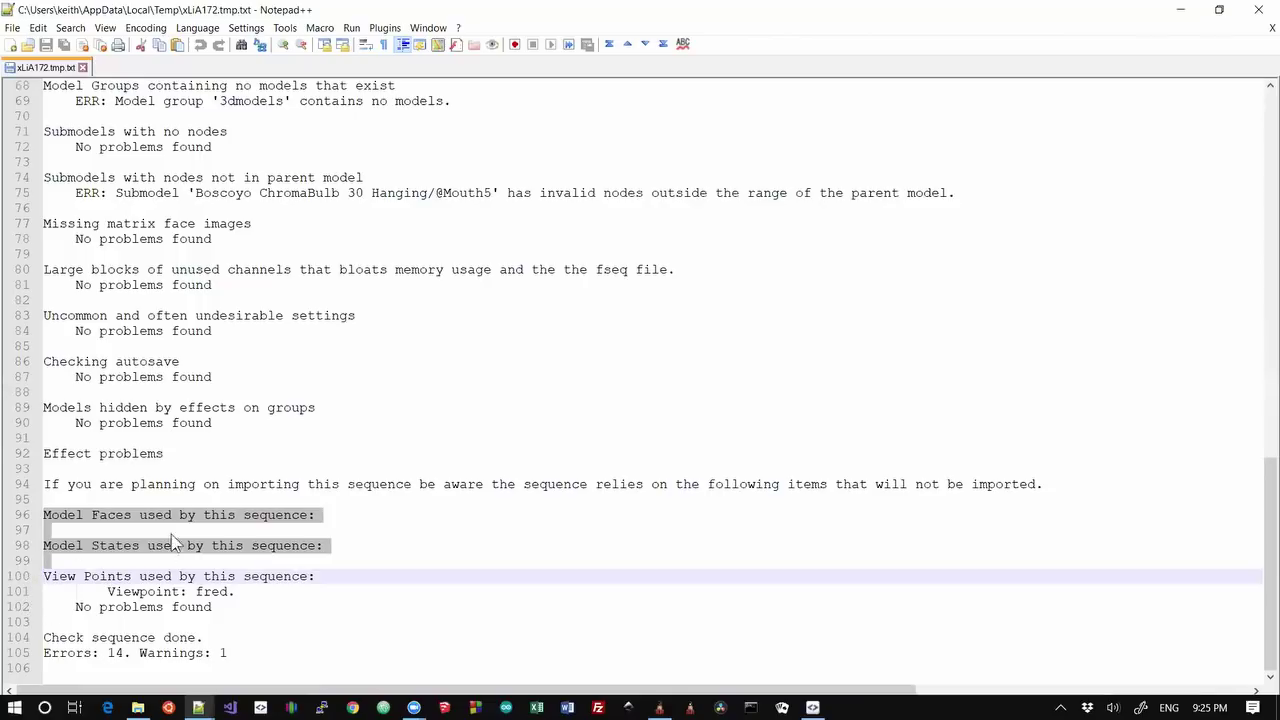
pyautogui.click(158, 591)
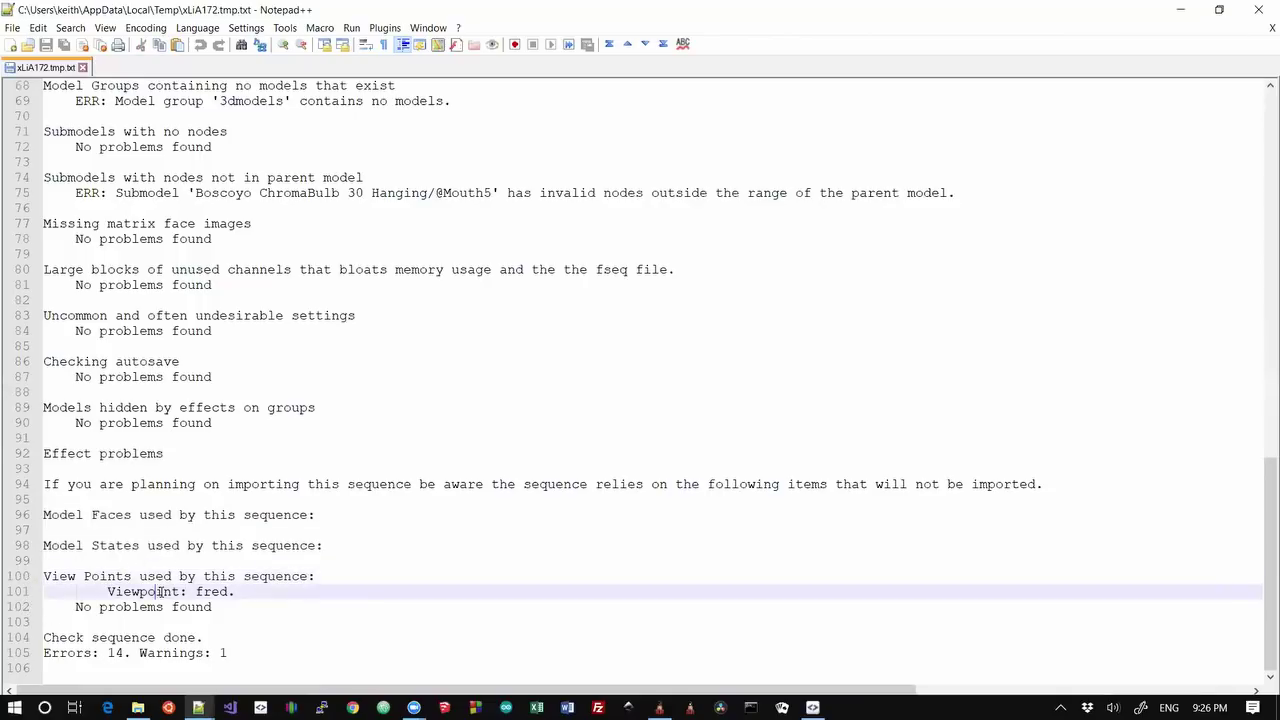
pyautogui.moveTo(234, 591); pyautogui.dragTo(75, 591)
pyautogui.moveTo(196, 591); pyautogui.dragTo(236, 591)
pyautogui.click(1254, 12)
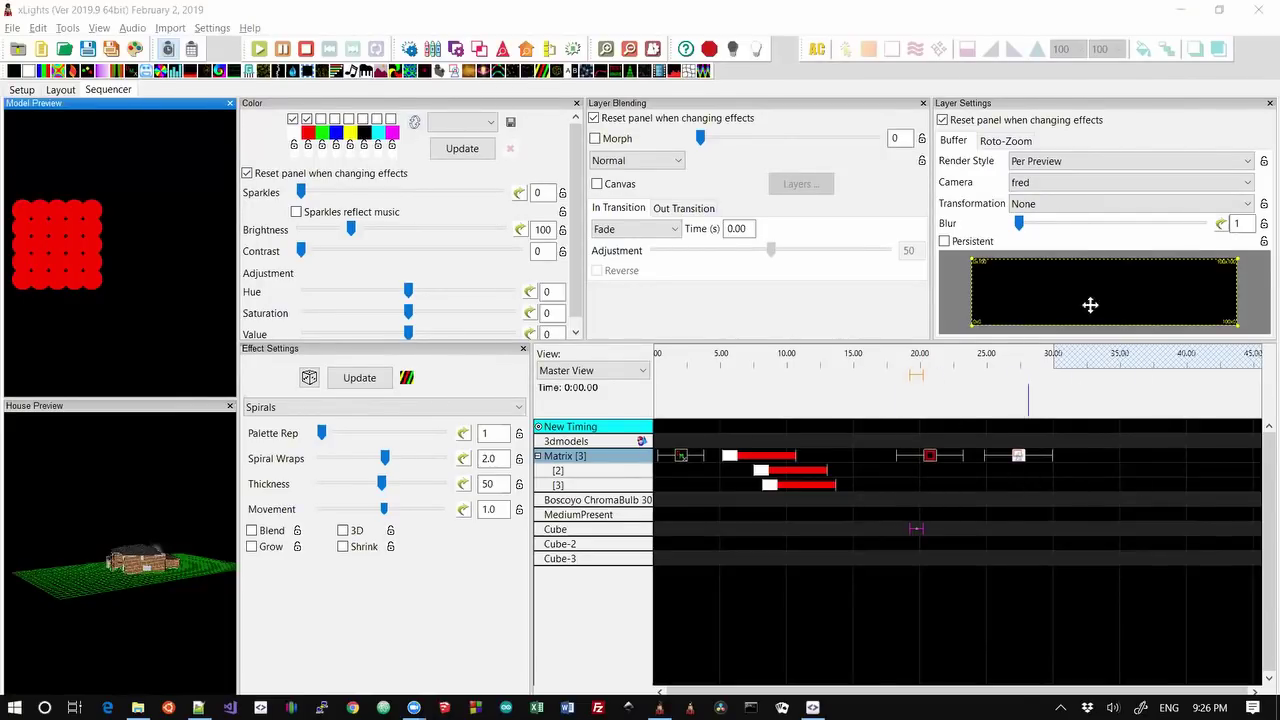
# - Select the Shape effect on the Matrix row near 27 seconds and look over its Roto-Zoom and buffer settings
pyautogui.click(1018, 458)
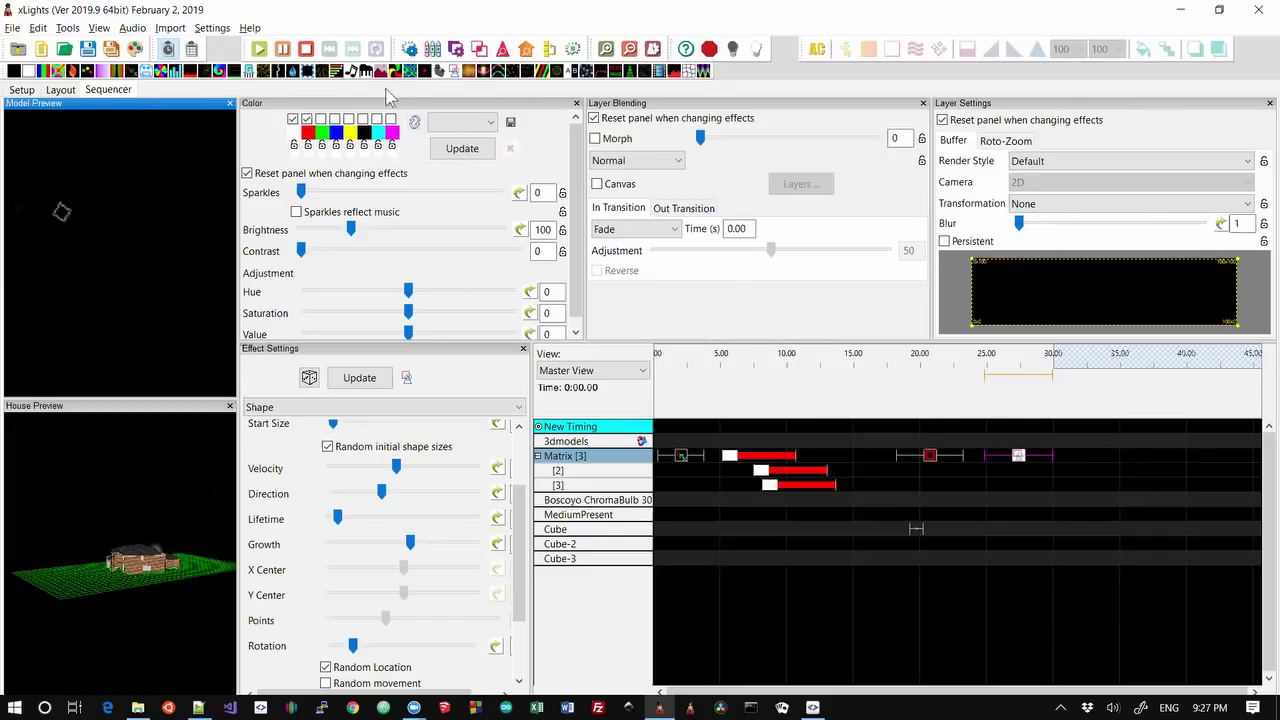
pyautogui.click(1004, 141)
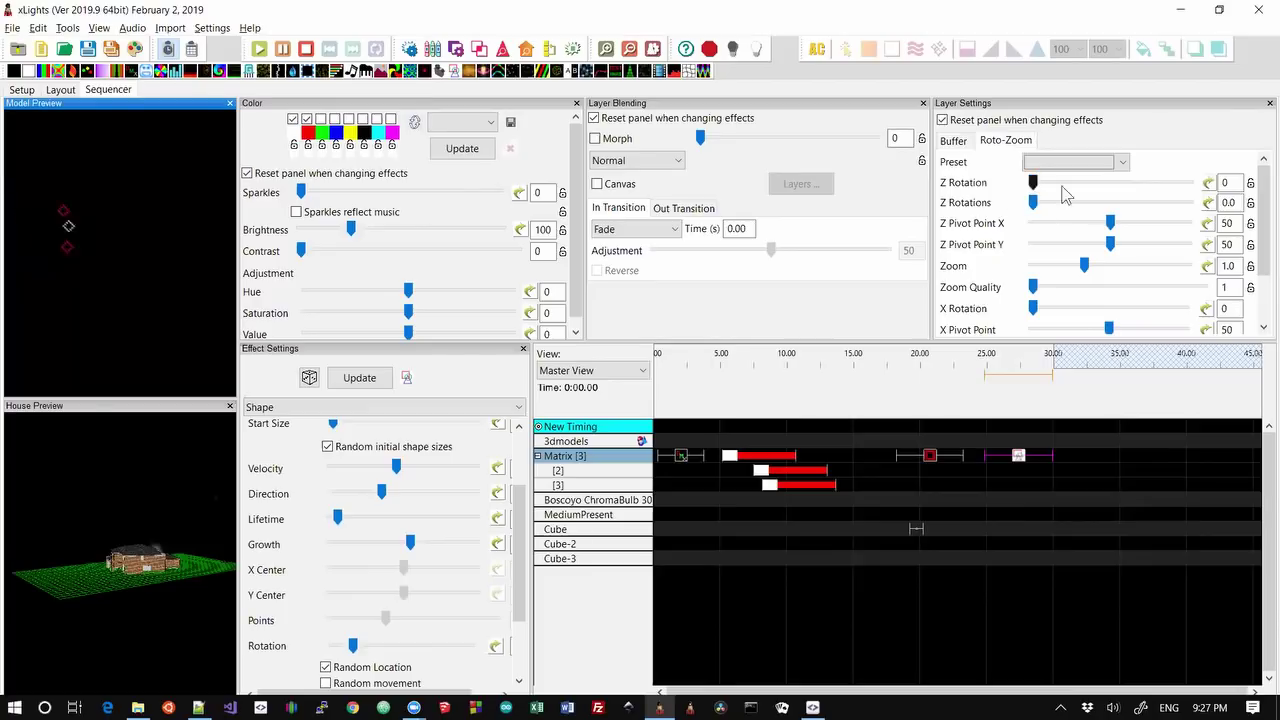
pyautogui.click(954, 141)
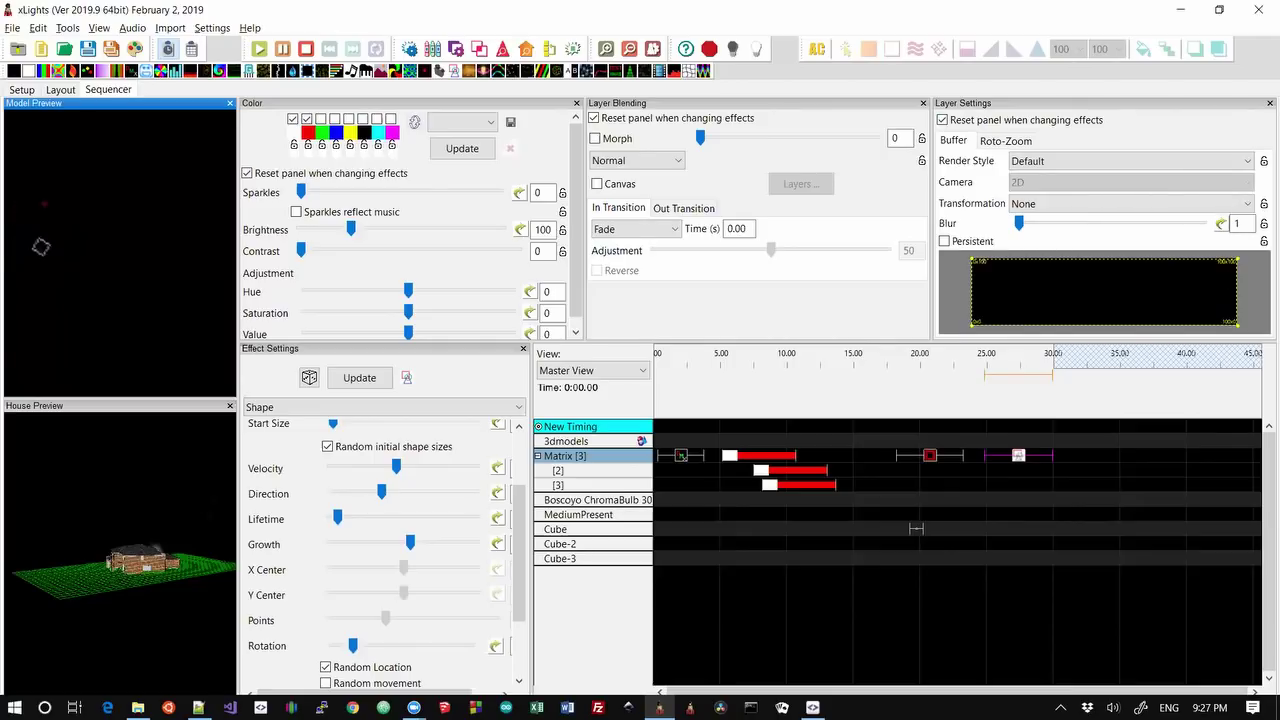
# - Discard the open sequence's unsaved changes and create a new musical sequence from an audio file
pyautogui.hotkey('alt', 'Tab')
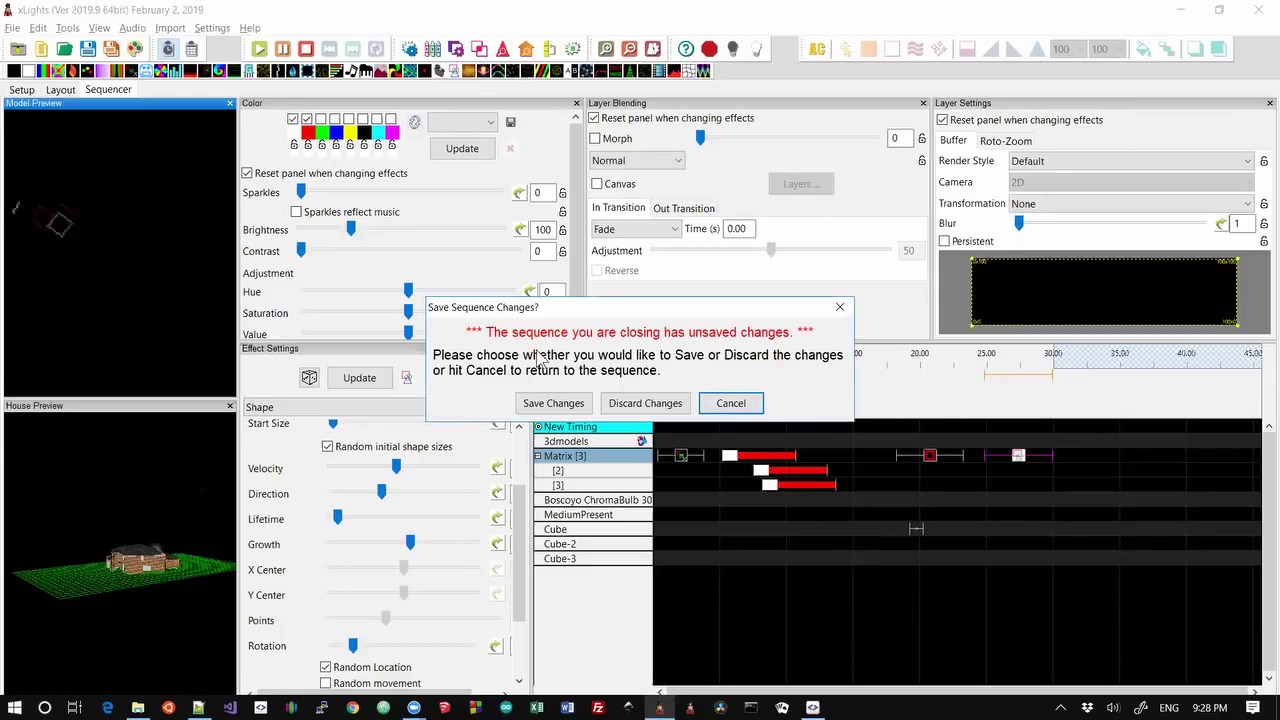
pyautogui.click(628, 403)
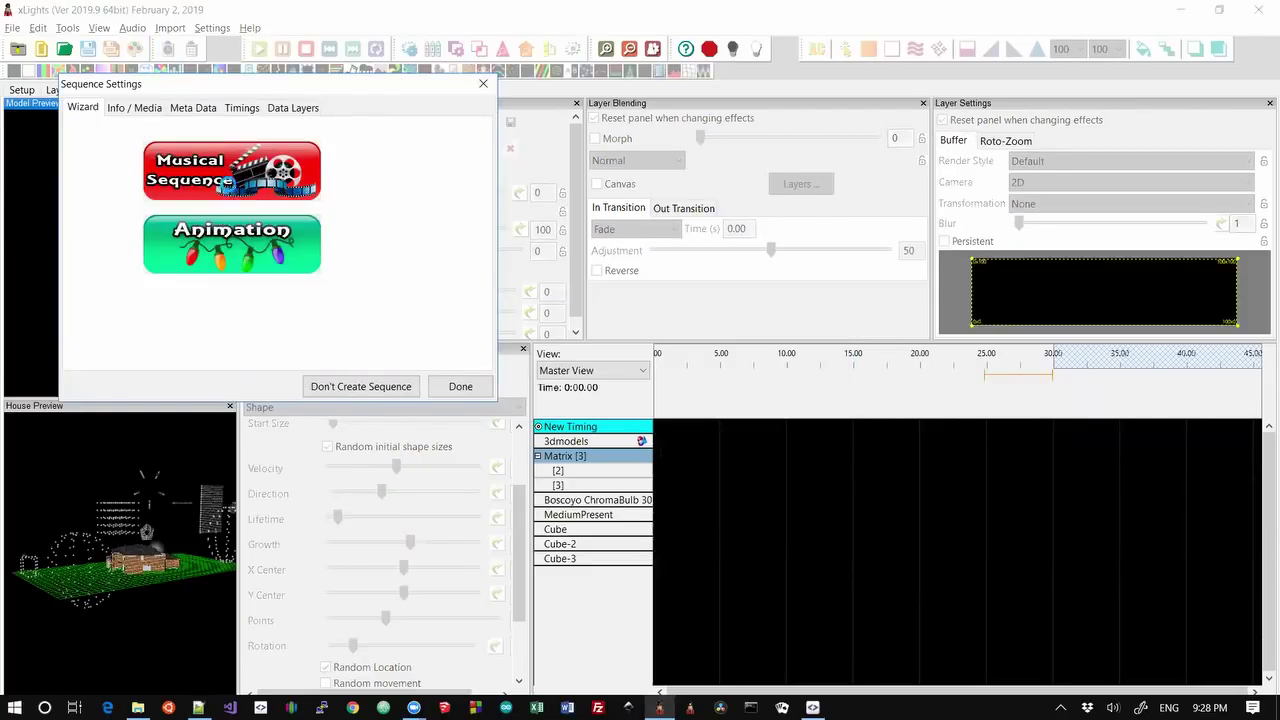
pyautogui.click(230, 171)
pyautogui.doubleClick(340, 302)
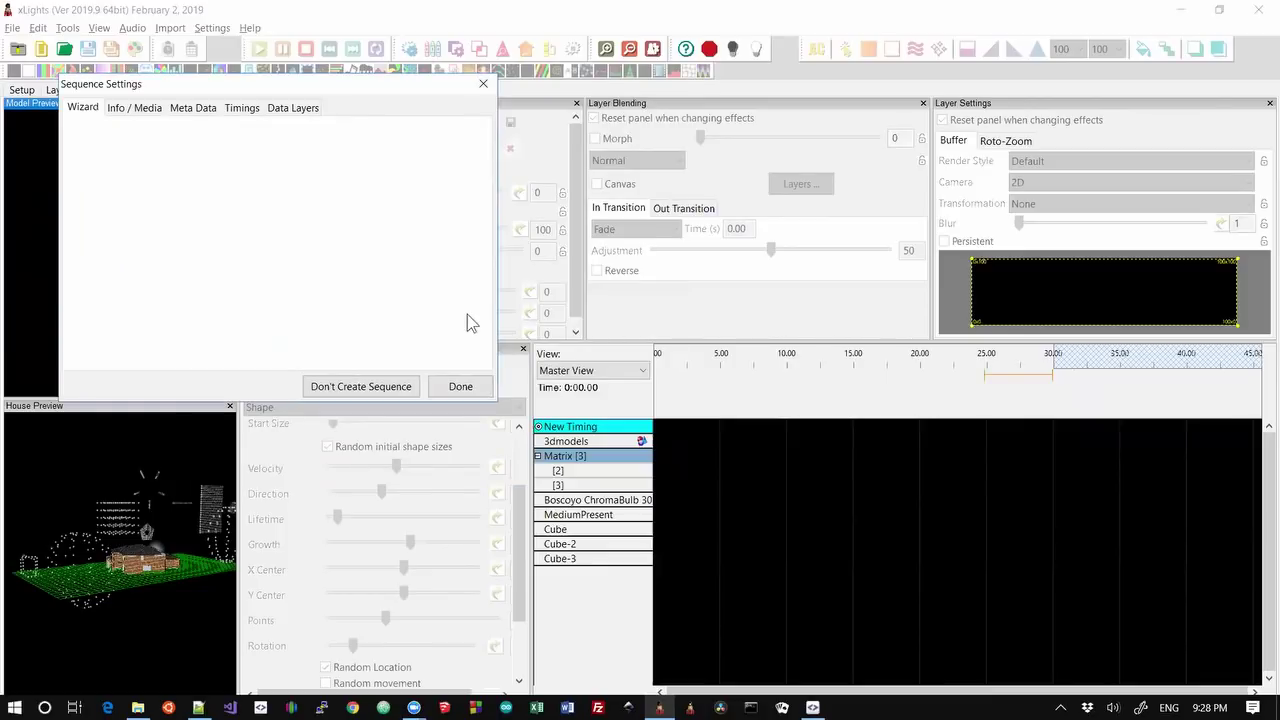
pyautogui.click(132, 27)
pyautogui.click(160, 227)
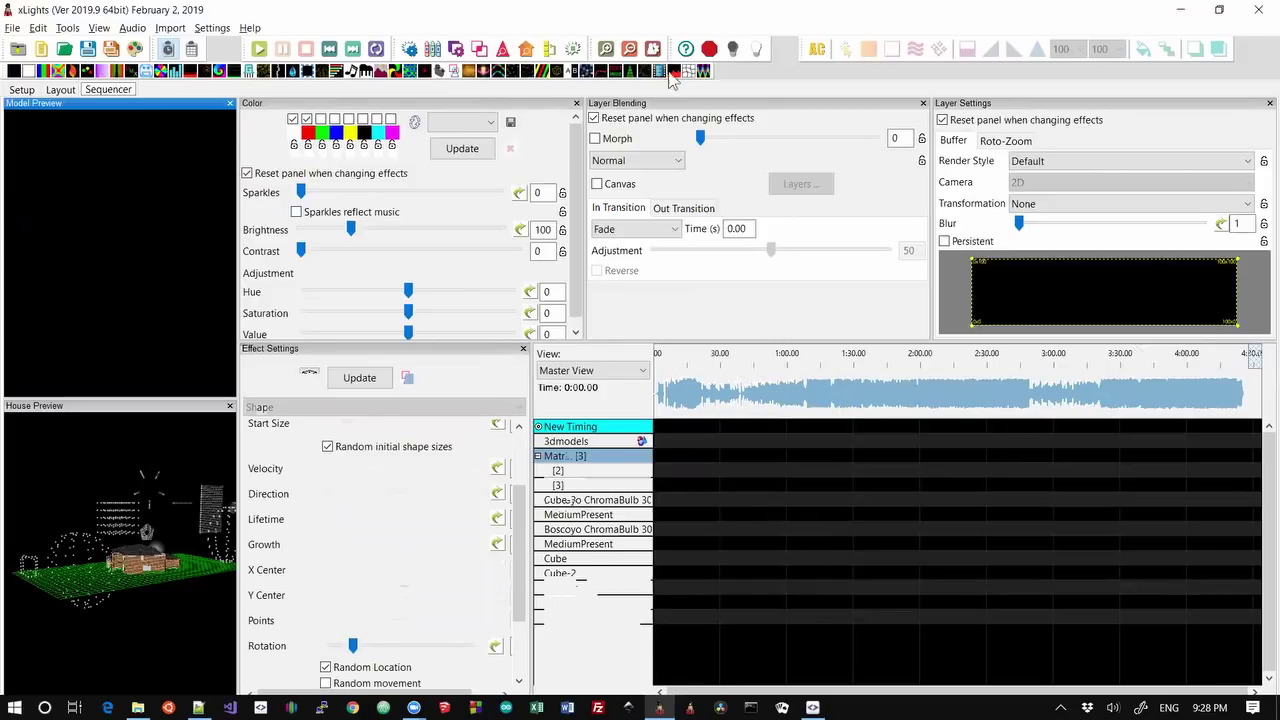
# - Add a VU Meter effect on the Matrix row around 0:30, try its Waveform gain at 100, and set it to 8
pyautogui.moveTo(675, 71)
pyautogui.mouseDown()
pyautogui.moveTo(735, 503)
pyautogui.moveTo(707, 510)
pyautogui.moveTo(755, 513)
pyautogui.mouseUp()
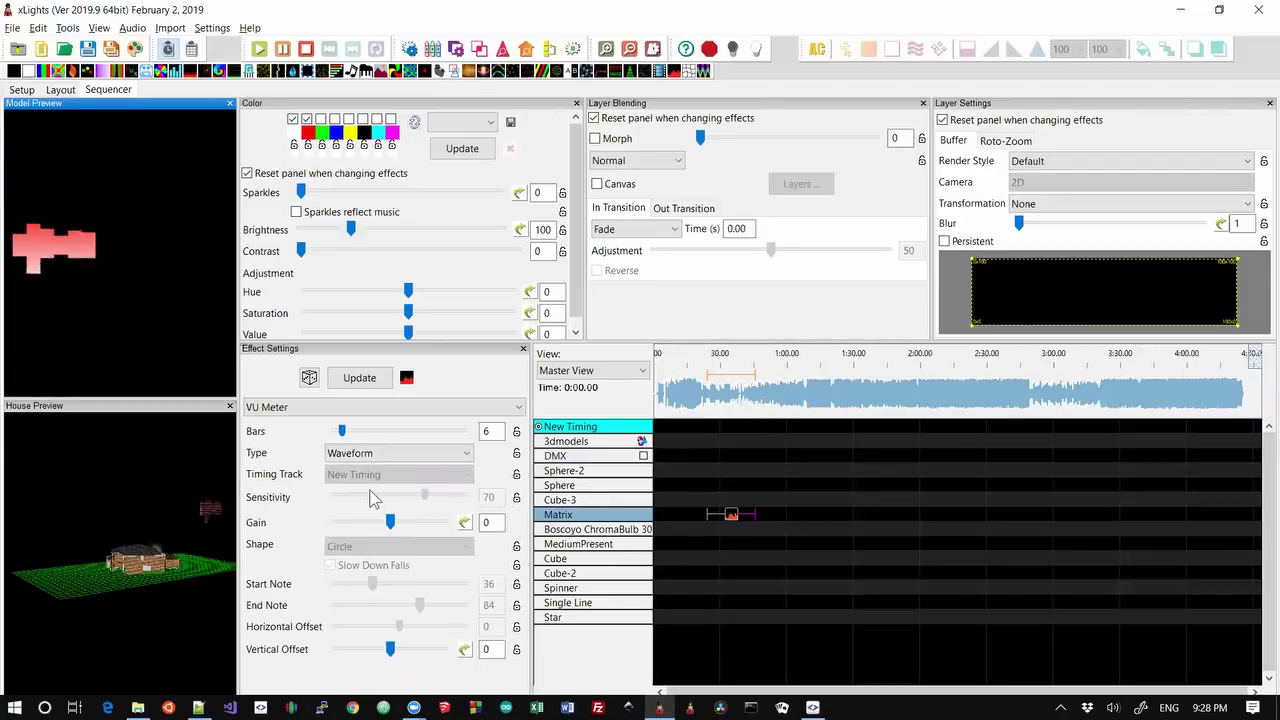
pyautogui.moveTo(390, 522); pyautogui.dragTo(452, 528)
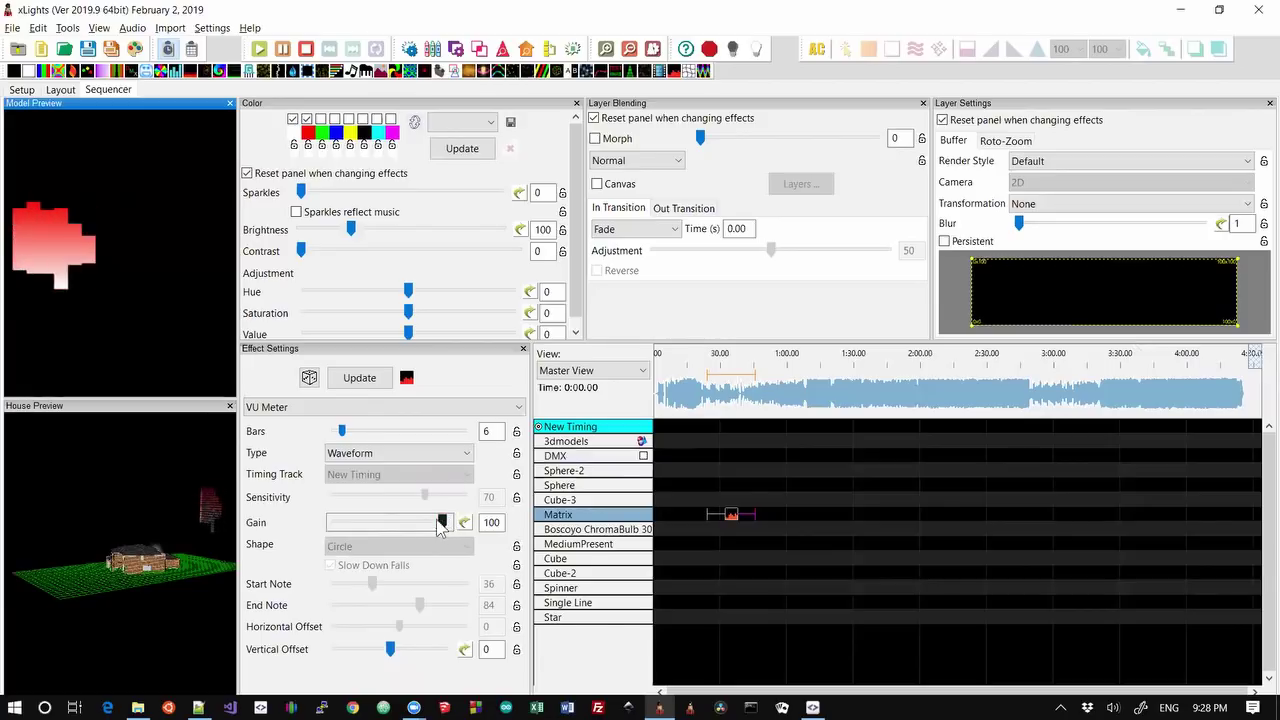
pyautogui.moveTo(443, 522); pyautogui.dragTo(397, 527)
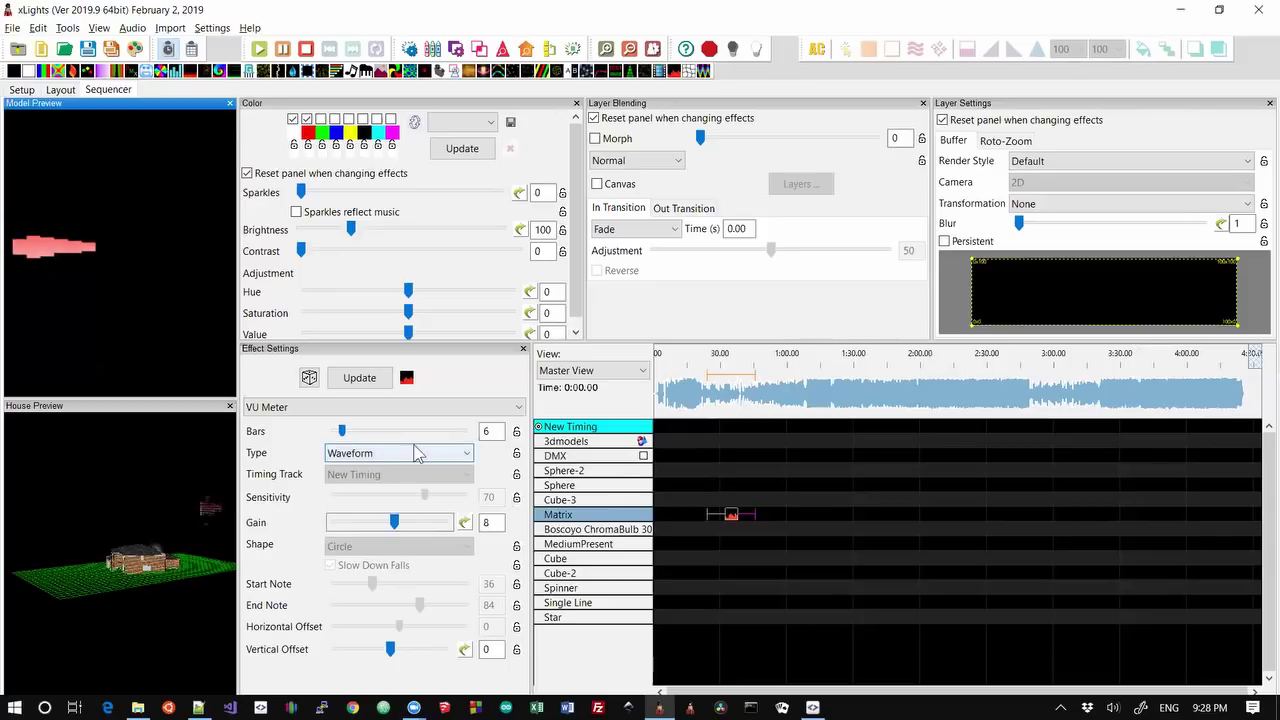
# - Try the Level Bar type on the VU Meter effect, and switch it to Intensity Wave
pyautogui.click(424, 454)
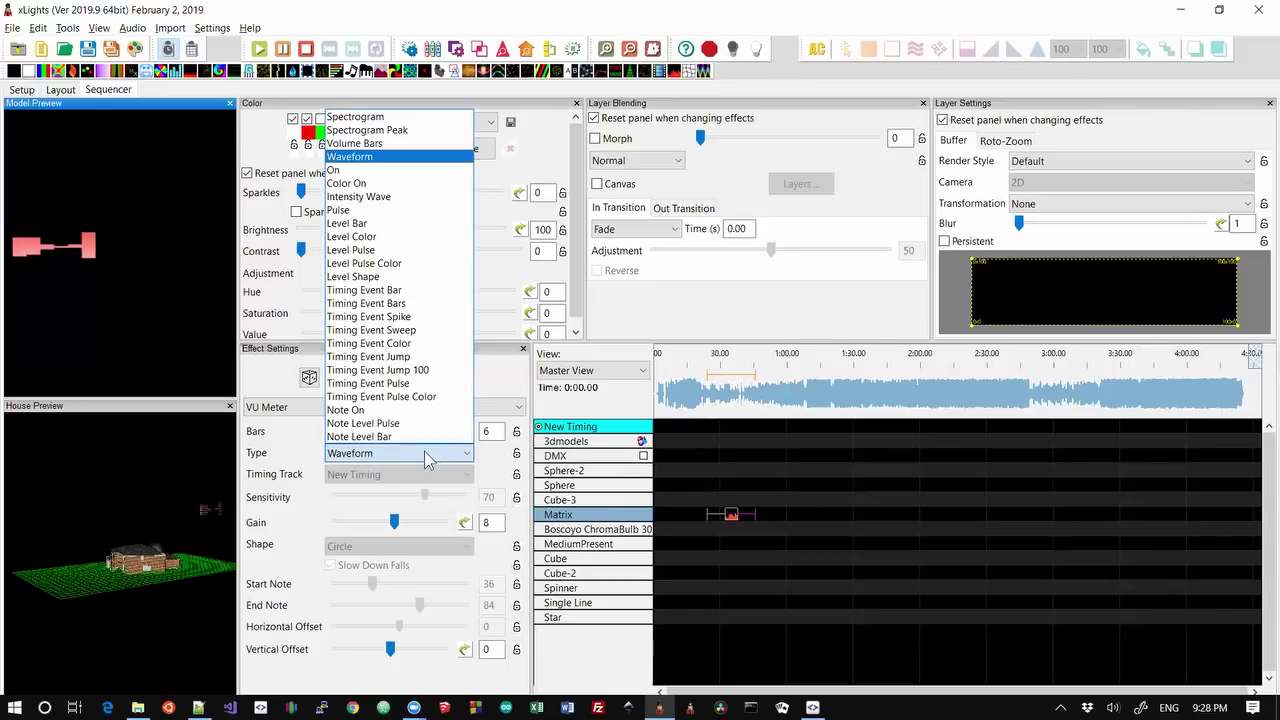
pyautogui.click(365, 224)
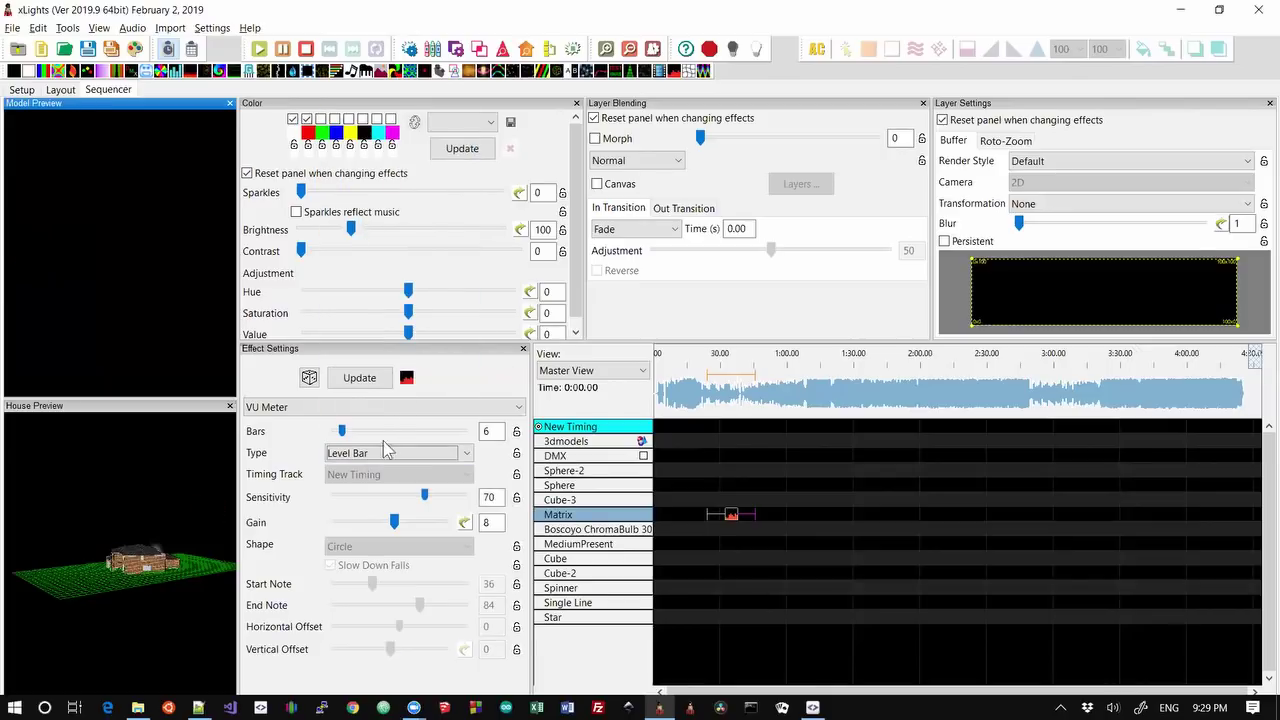
pyautogui.click(386, 452)
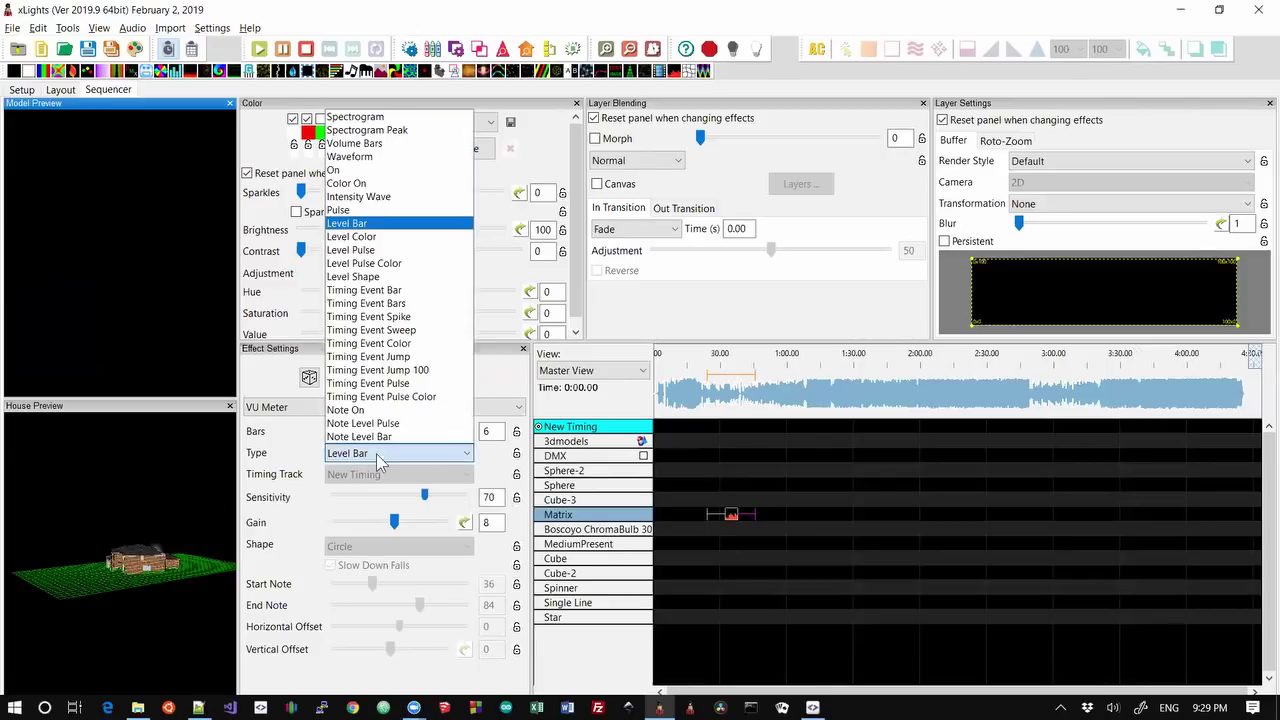
pyautogui.click(373, 197)
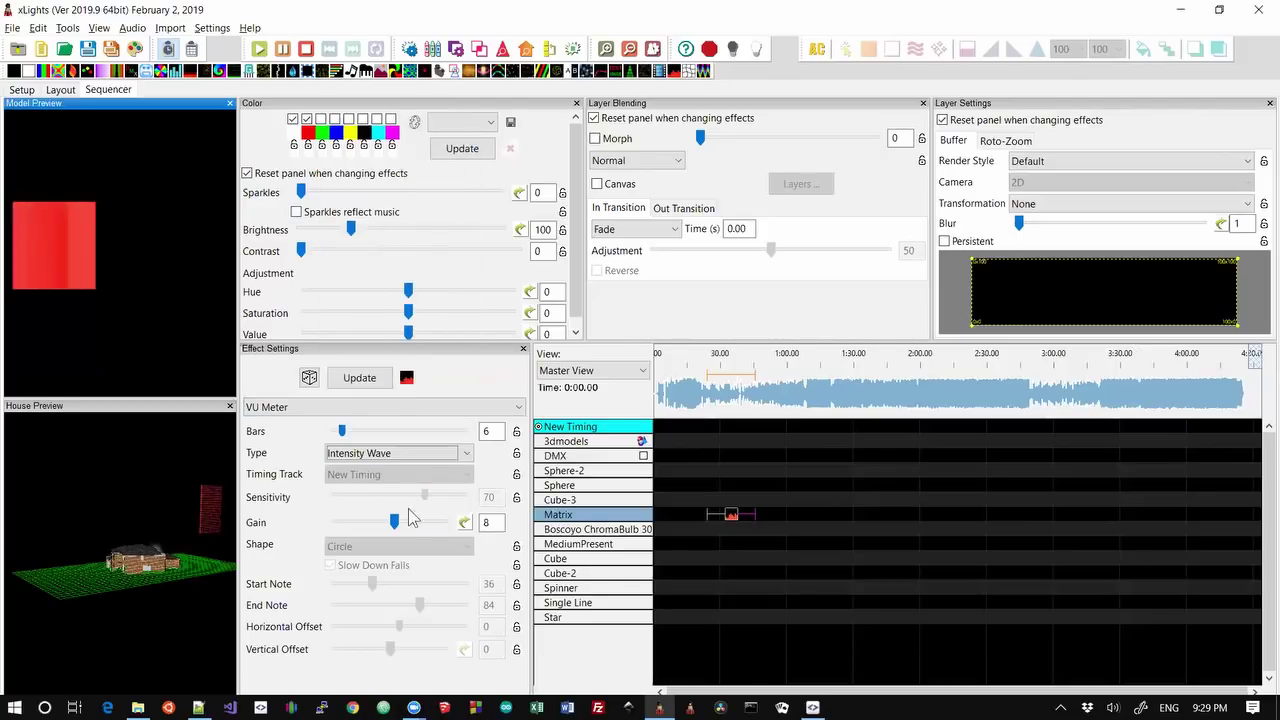
# - Compare the Intensity Wave at gains of 100 and -89, and set the gain to 15
pyautogui.moveTo(397, 522); pyautogui.dragTo(447, 528)
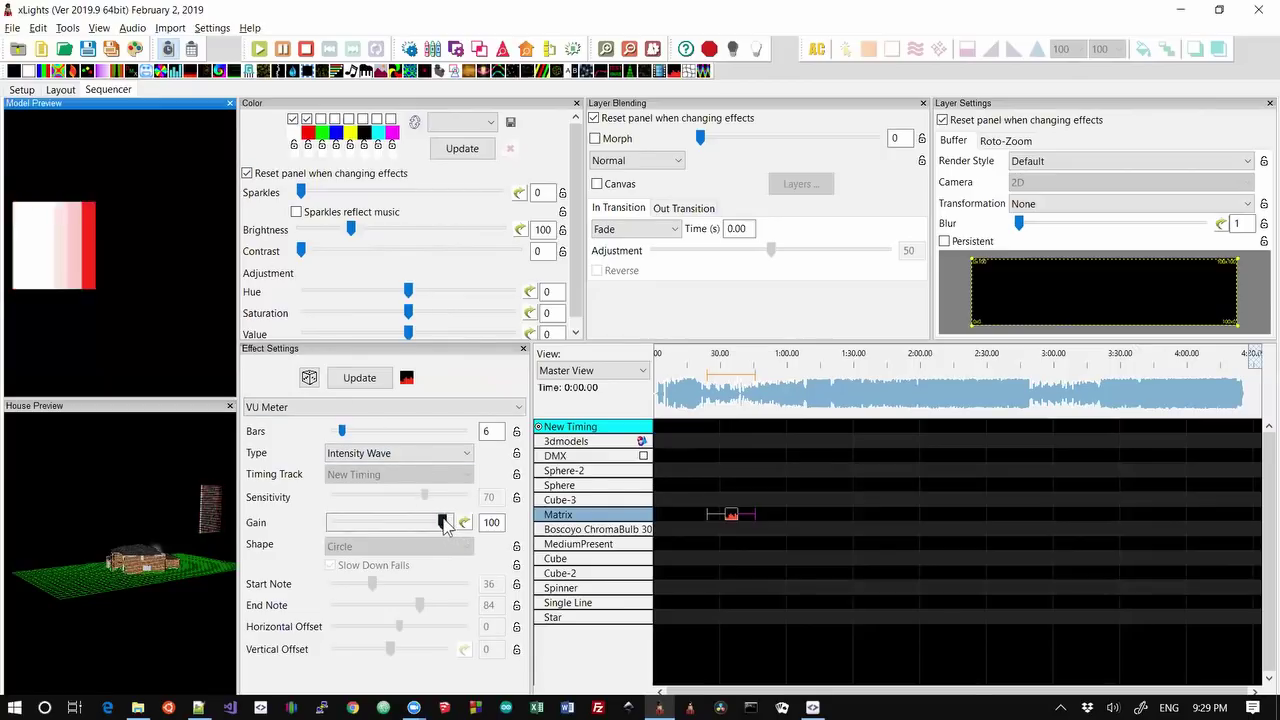
pyautogui.moveTo(445, 523); pyautogui.dragTo(346, 529)
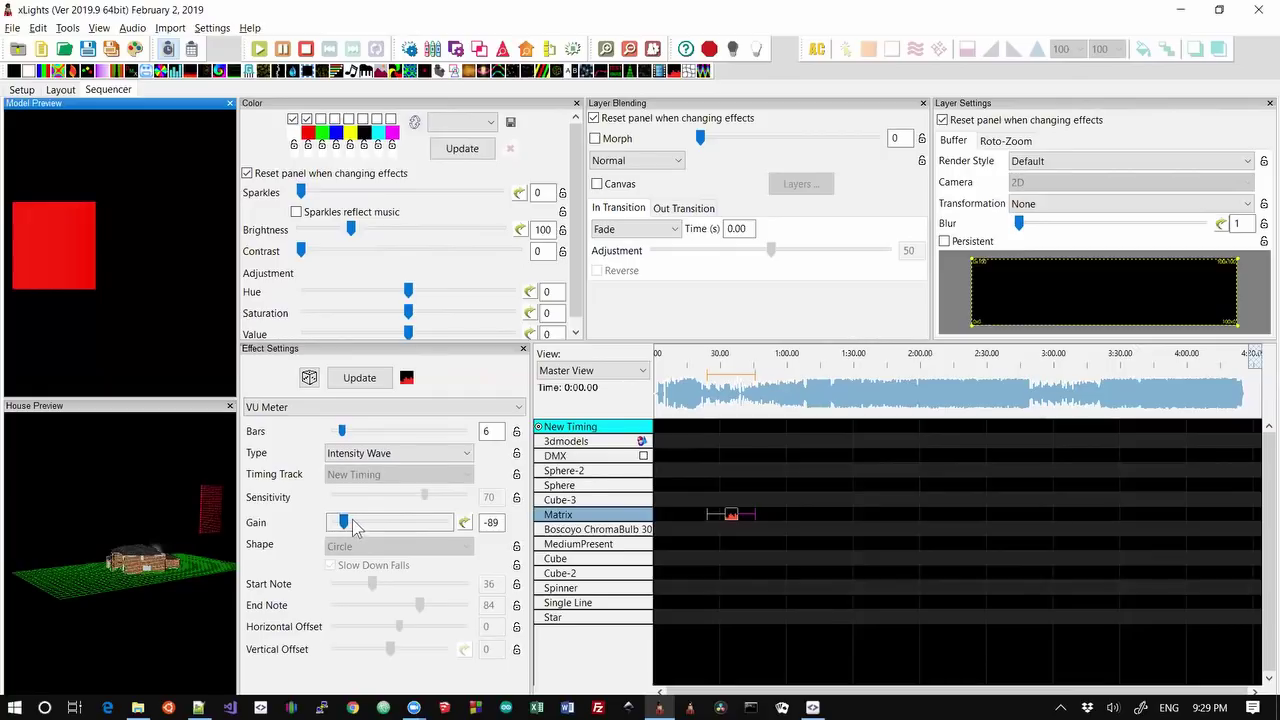
pyautogui.moveTo(344, 521); pyautogui.dragTo(463, 523)
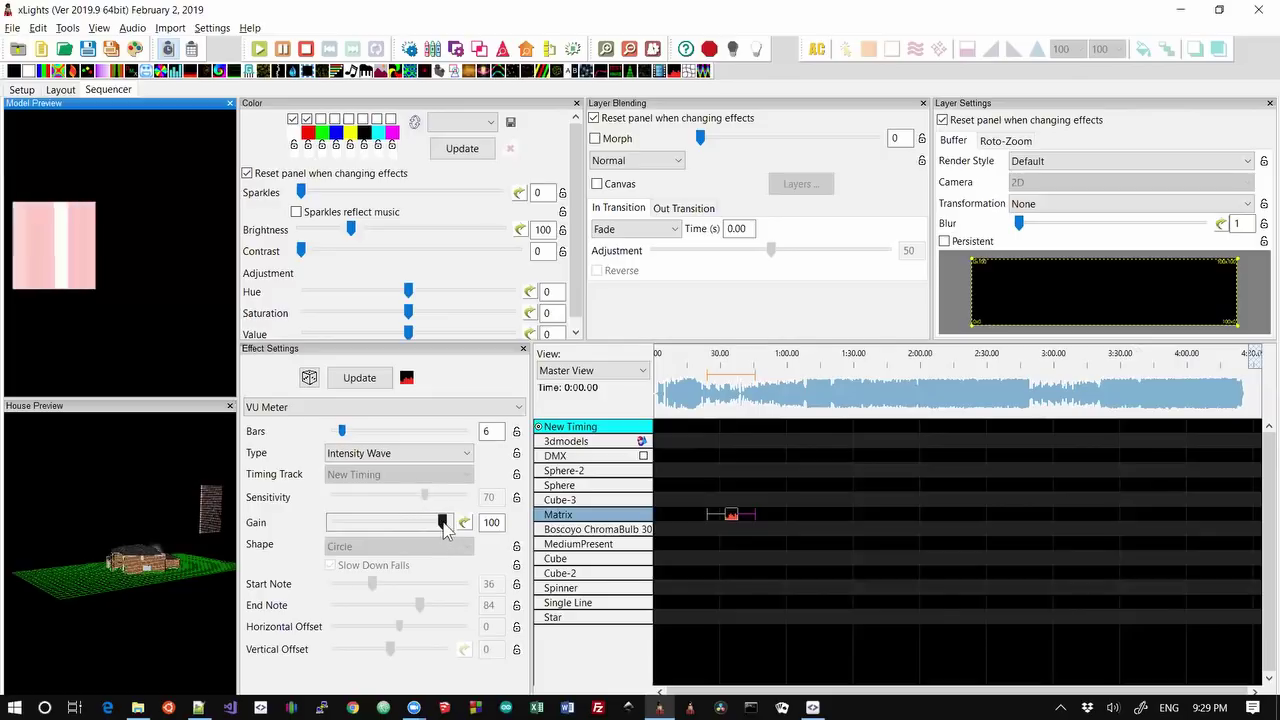
pyautogui.moveTo(443, 522); pyautogui.dragTo(397, 523)
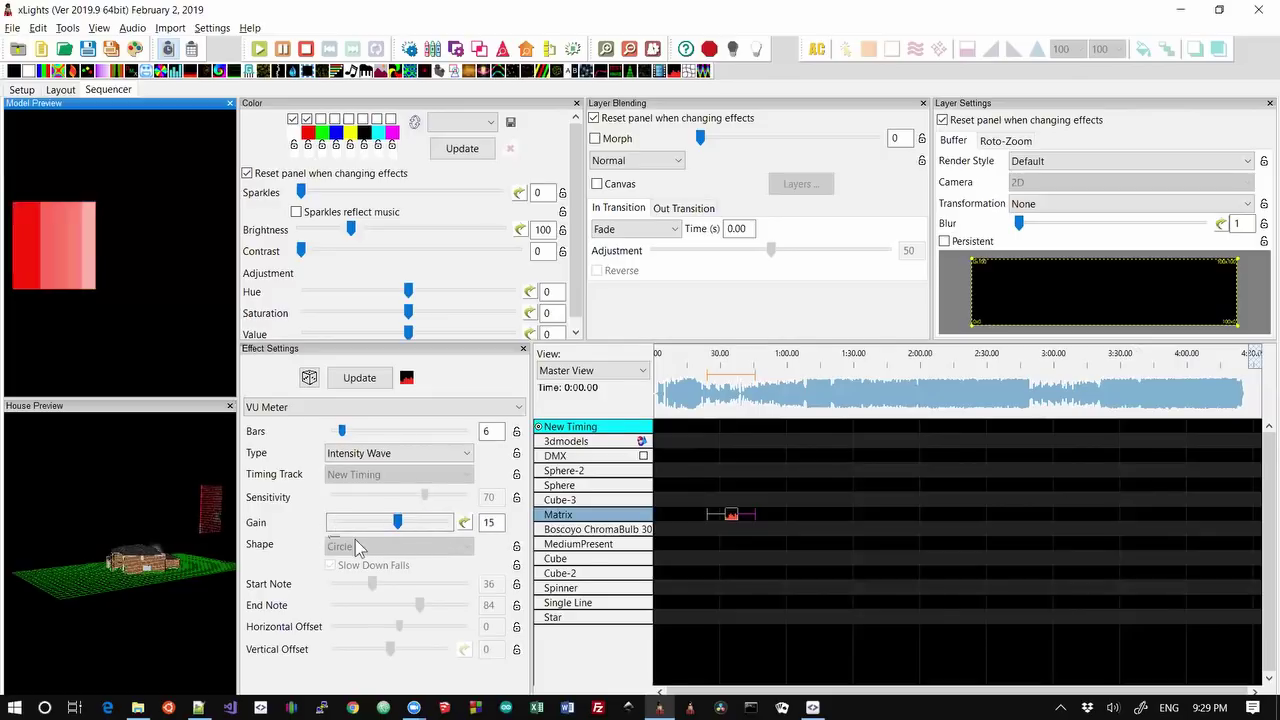
# - Switch the VU Meter type to Level Shape and lower its gain to -77
pyautogui.click(397, 454)
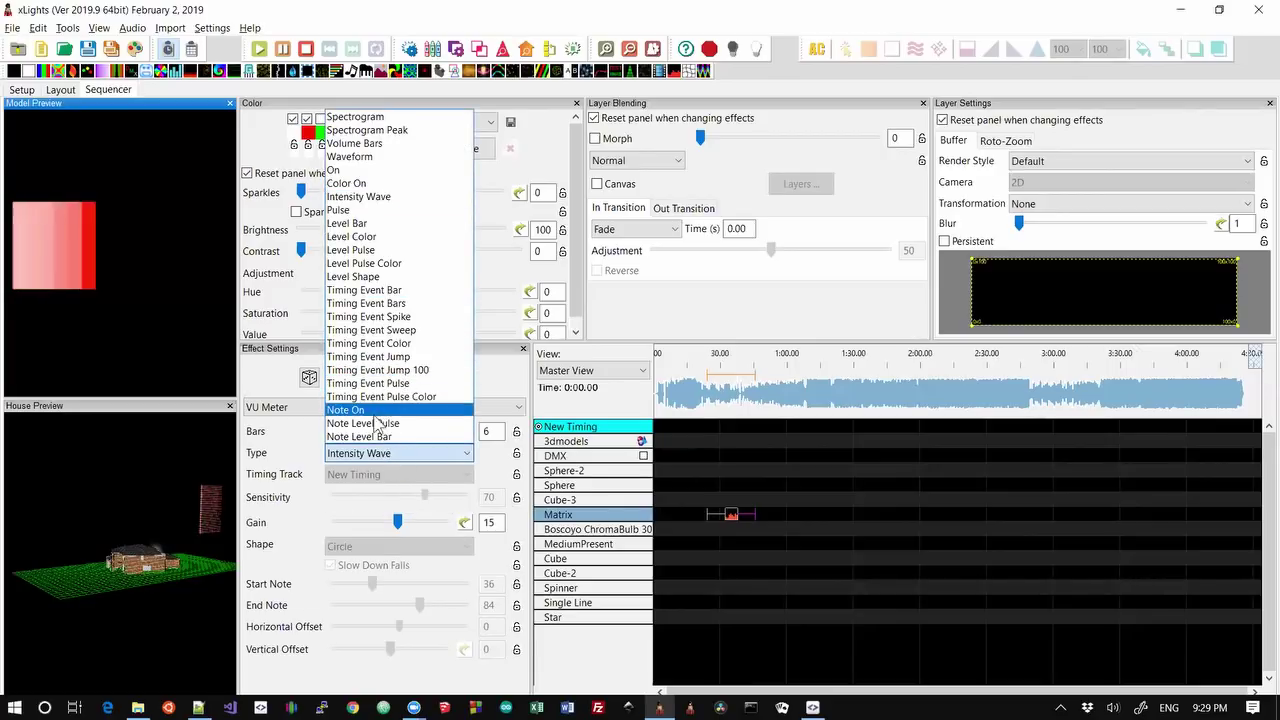
pyautogui.click(367, 277)
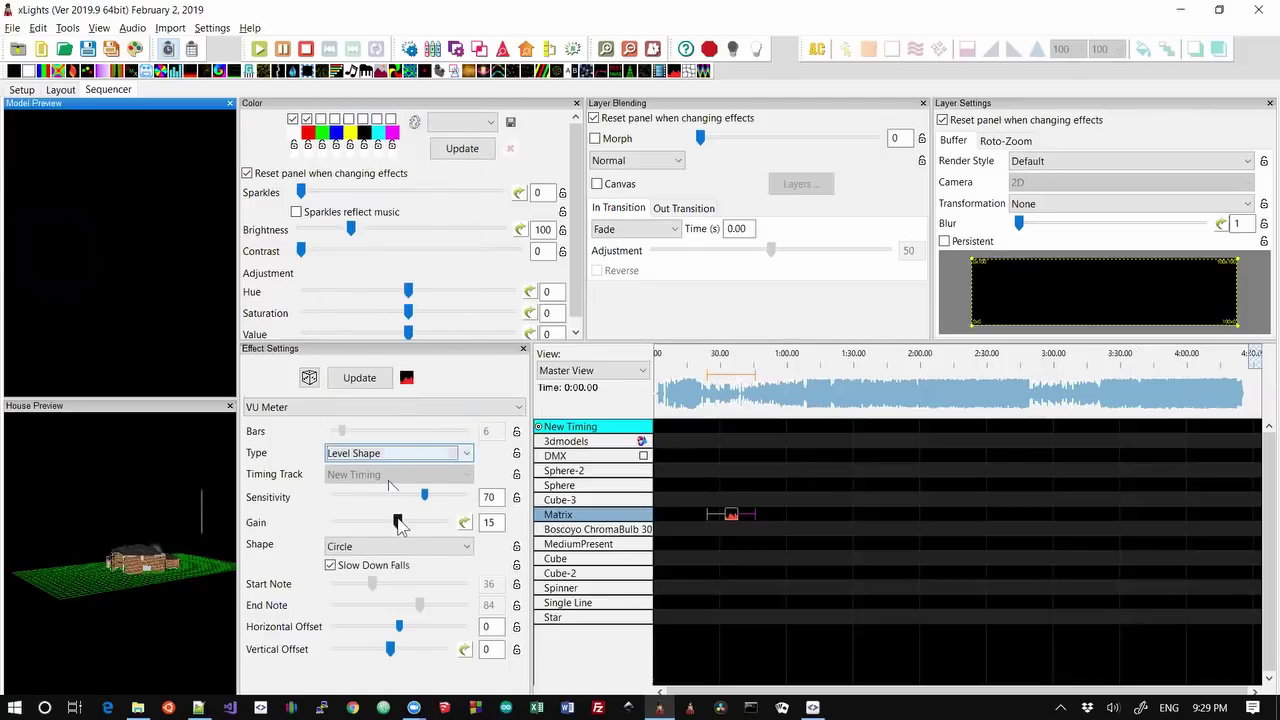
pyautogui.moveTo(399, 524); pyautogui.dragTo(354, 528)
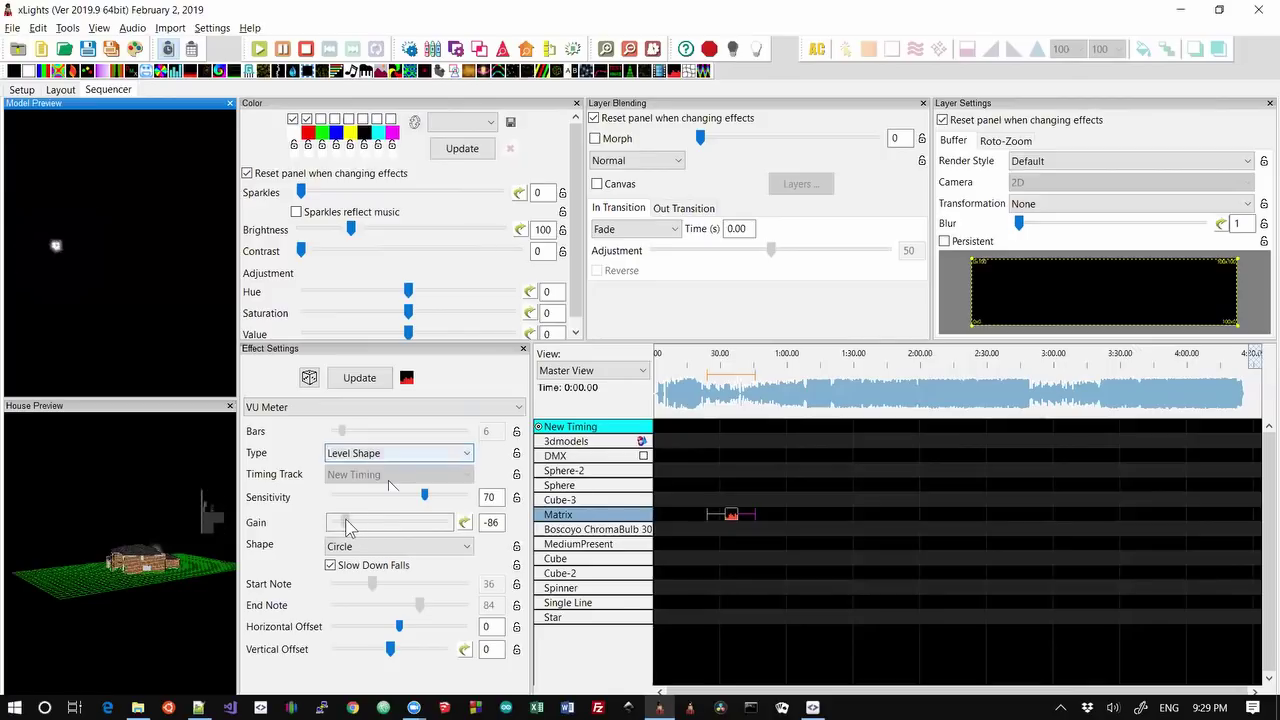
pyautogui.moveTo(377, 521); pyautogui.dragTo(352, 531)
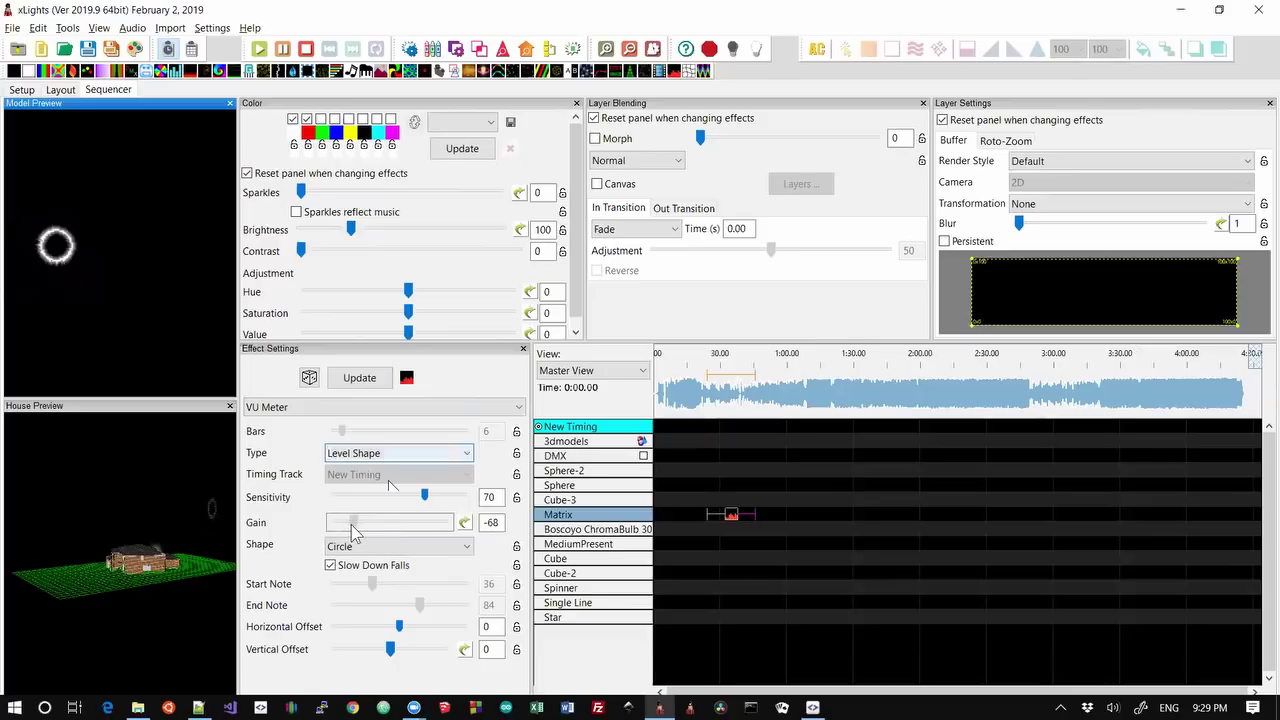
# - Switch the VU Meter type to Volume Bars and raise its gain to 30
pyautogui.click(392, 455)
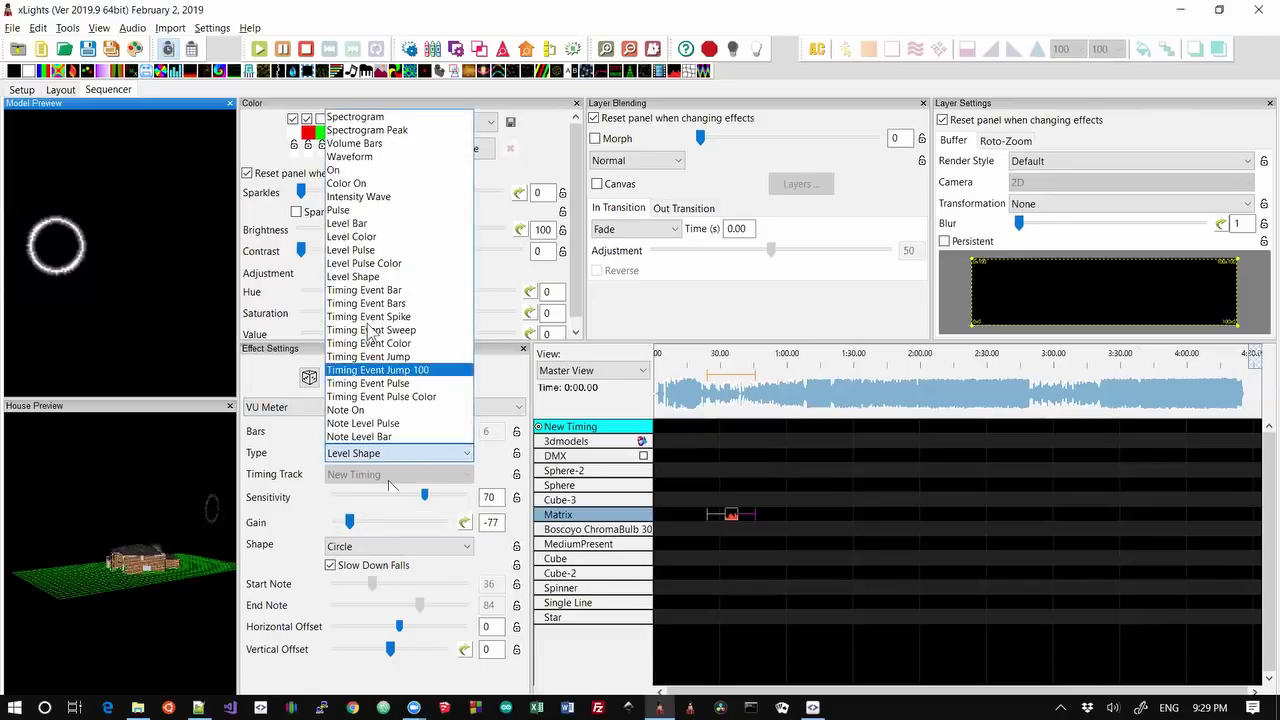
pyautogui.click(368, 146)
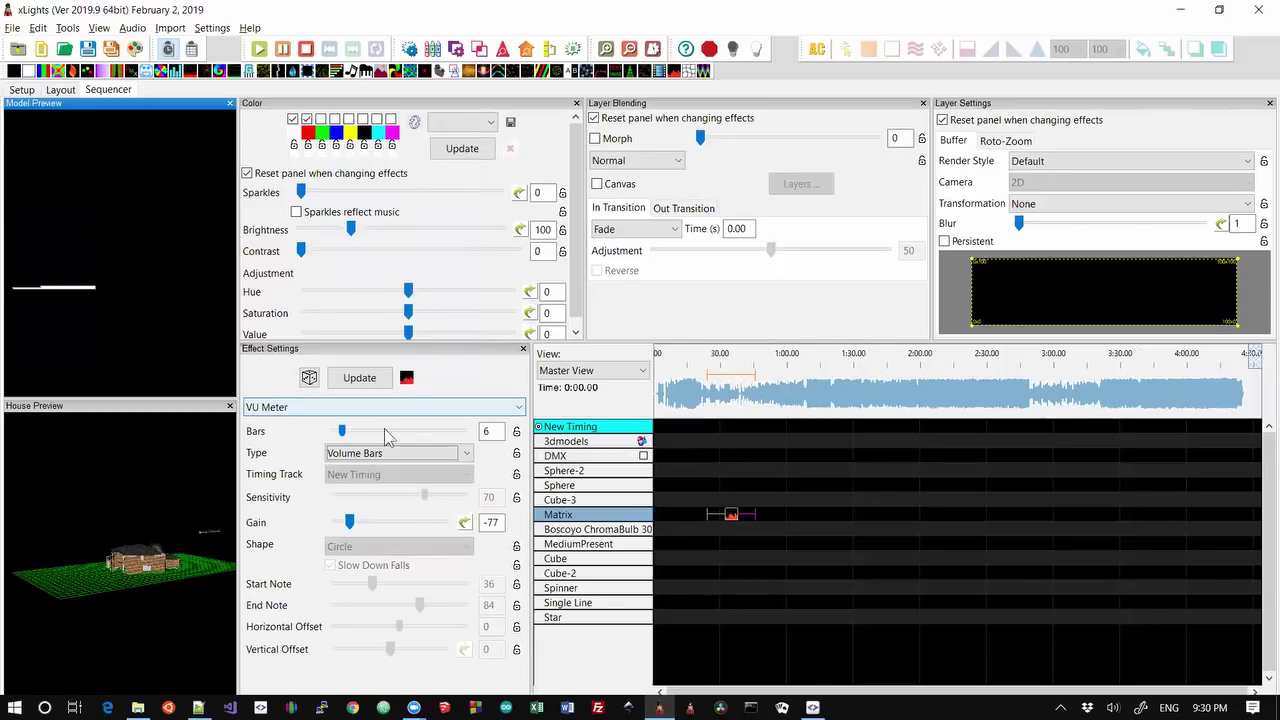
pyautogui.moveTo(349, 524); pyautogui.dragTo(408, 528)
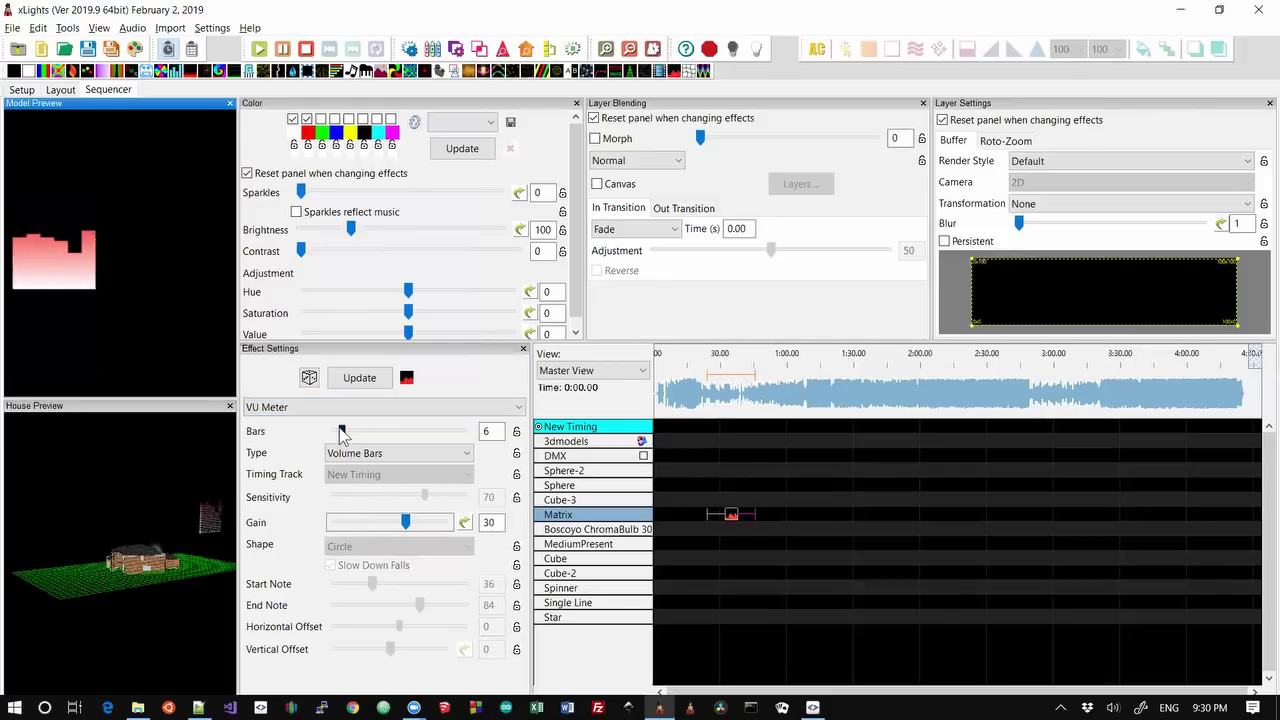
# - Set the Volume Bars to 1 bar with a gain of 100, and enable the green and blue palette colours
pyautogui.moveTo(342, 431); pyautogui.dragTo(320, 432)
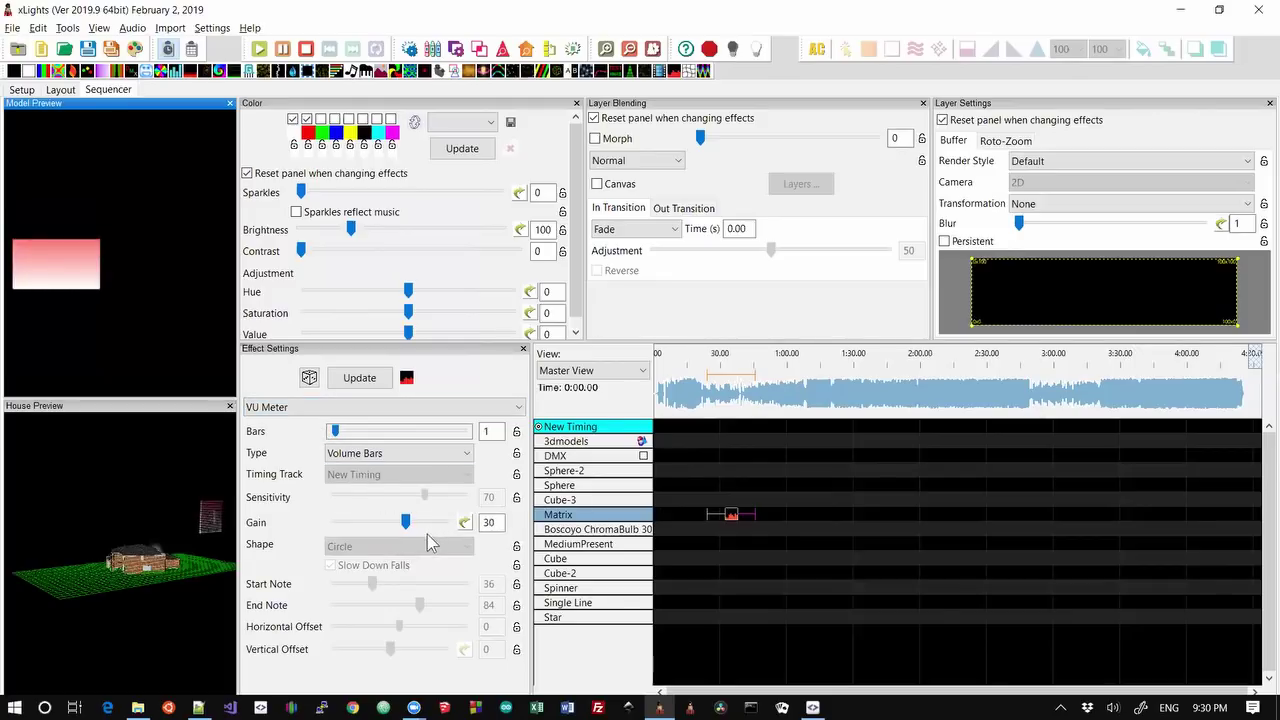
pyautogui.moveTo(405, 527); pyautogui.dragTo(443, 530)
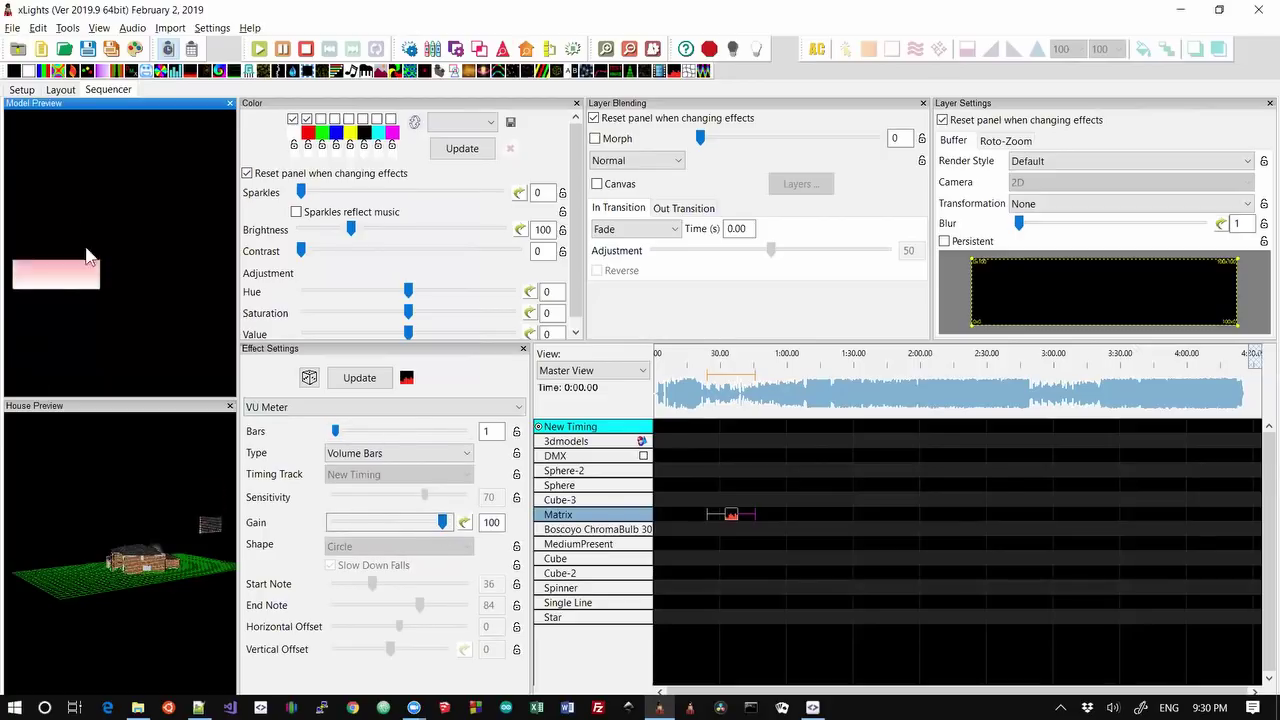
pyautogui.click(320, 118)
pyautogui.click(334, 118)
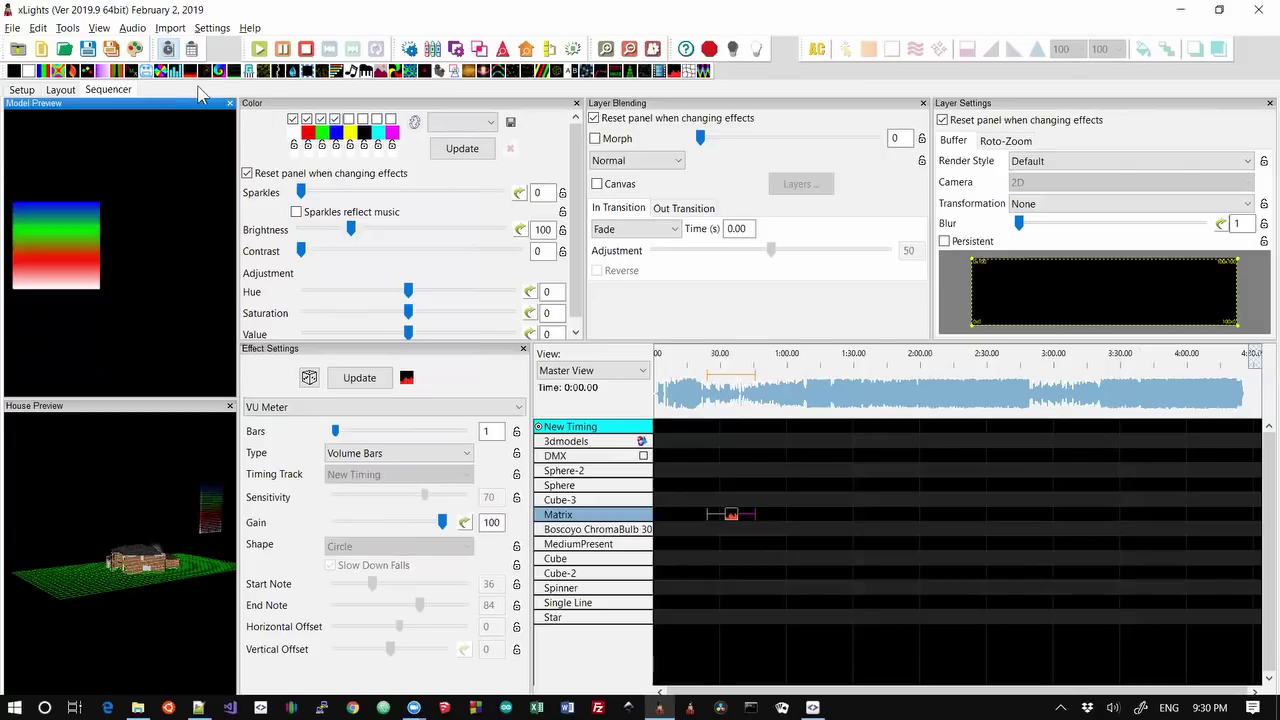
# - Add a Fill effect to the Matrix row from about 1:00 to 1:22 and apply a Music value curve to its position
pyautogui.moveTo(175, 71)
pyautogui.mouseDown()
pyautogui.moveTo(755, 529)
pyautogui.moveTo(834, 515)
pyautogui.mouseUp()
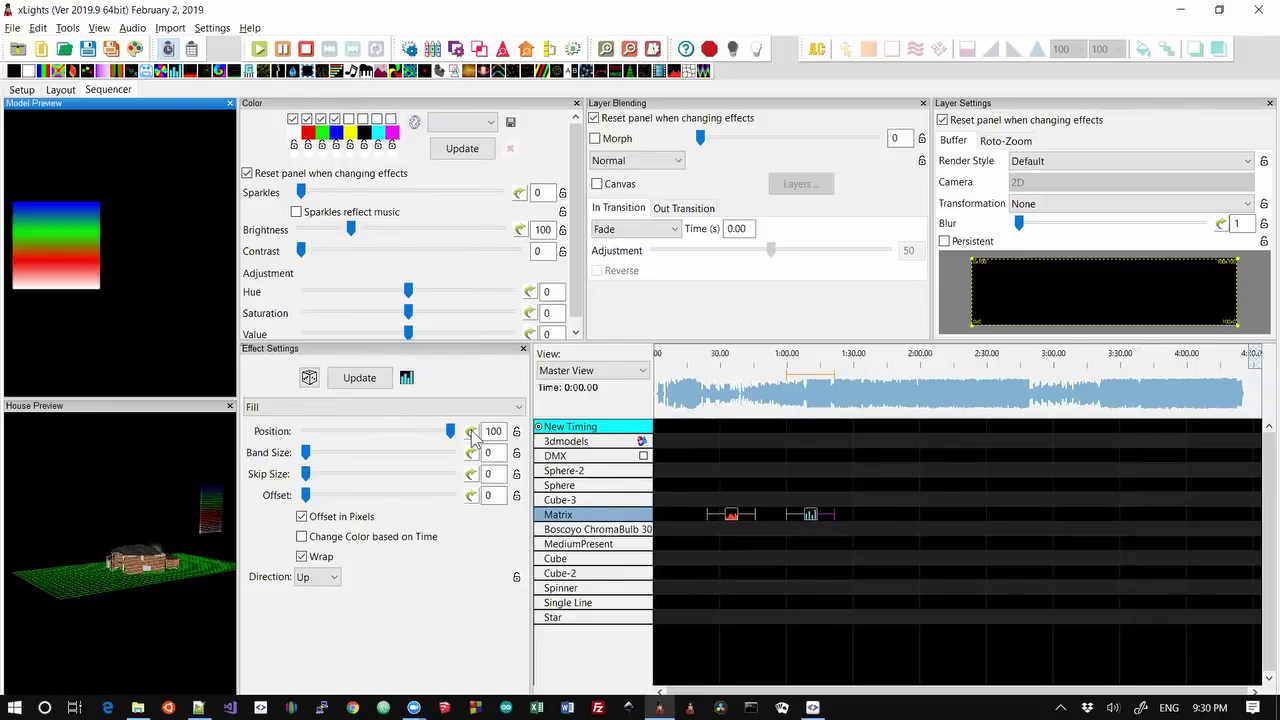
pyautogui.moveTo(450, 431)
pyautogui.mouseDown()
pyautogui.moveTo(320, 434)
pyautogui.moveTo(428, 437)
pyautogui.mouseUp()
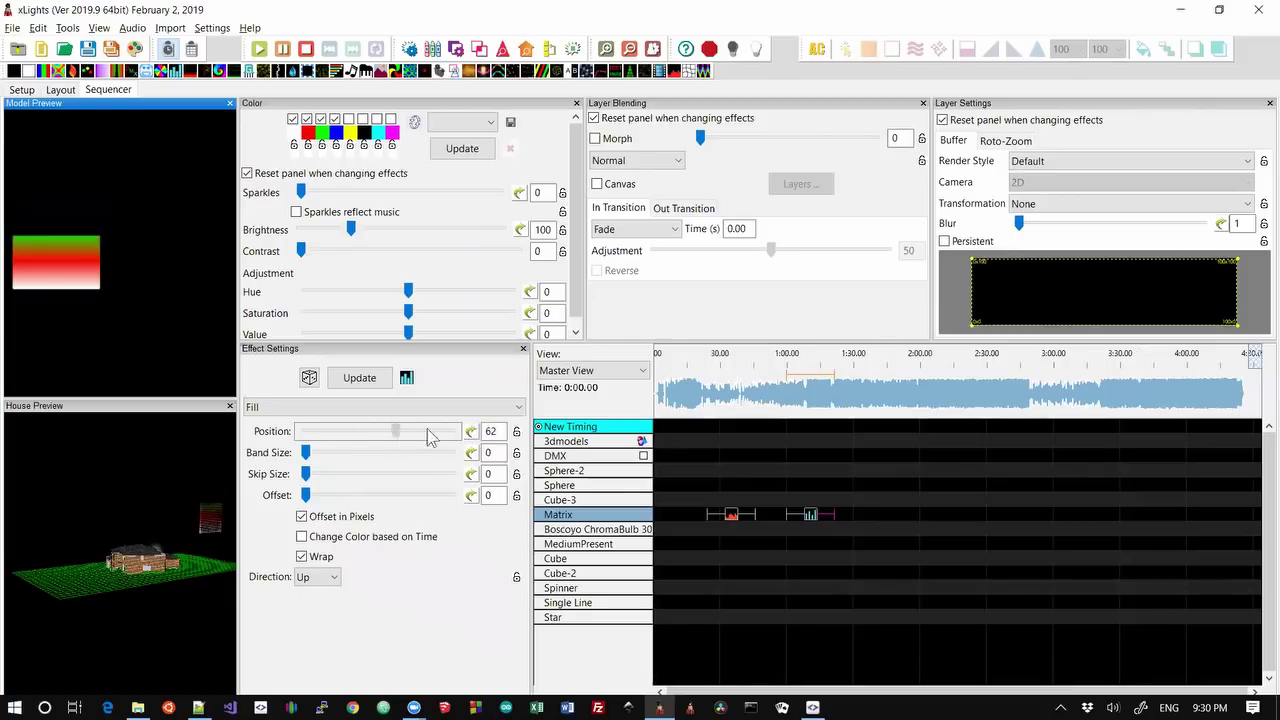
pyautogui.click(470, 431)
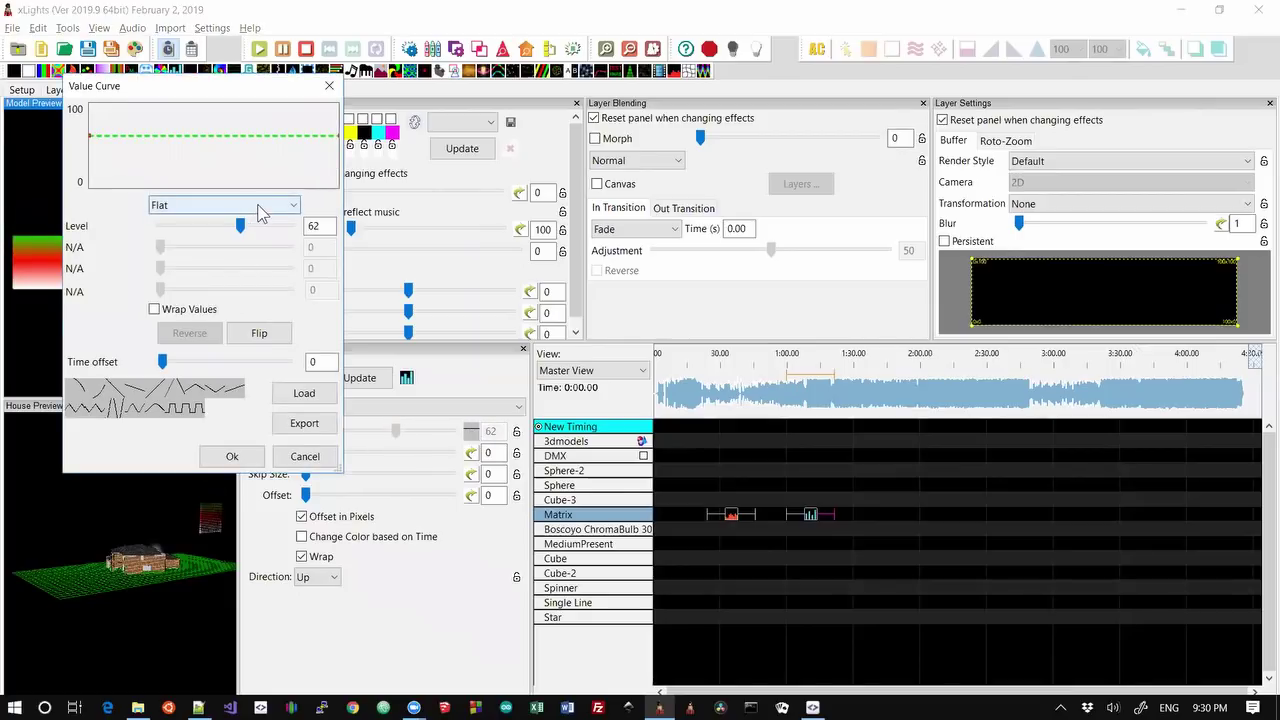
pyautogui.click(262, 207)
pyautogui.click(199, 437)
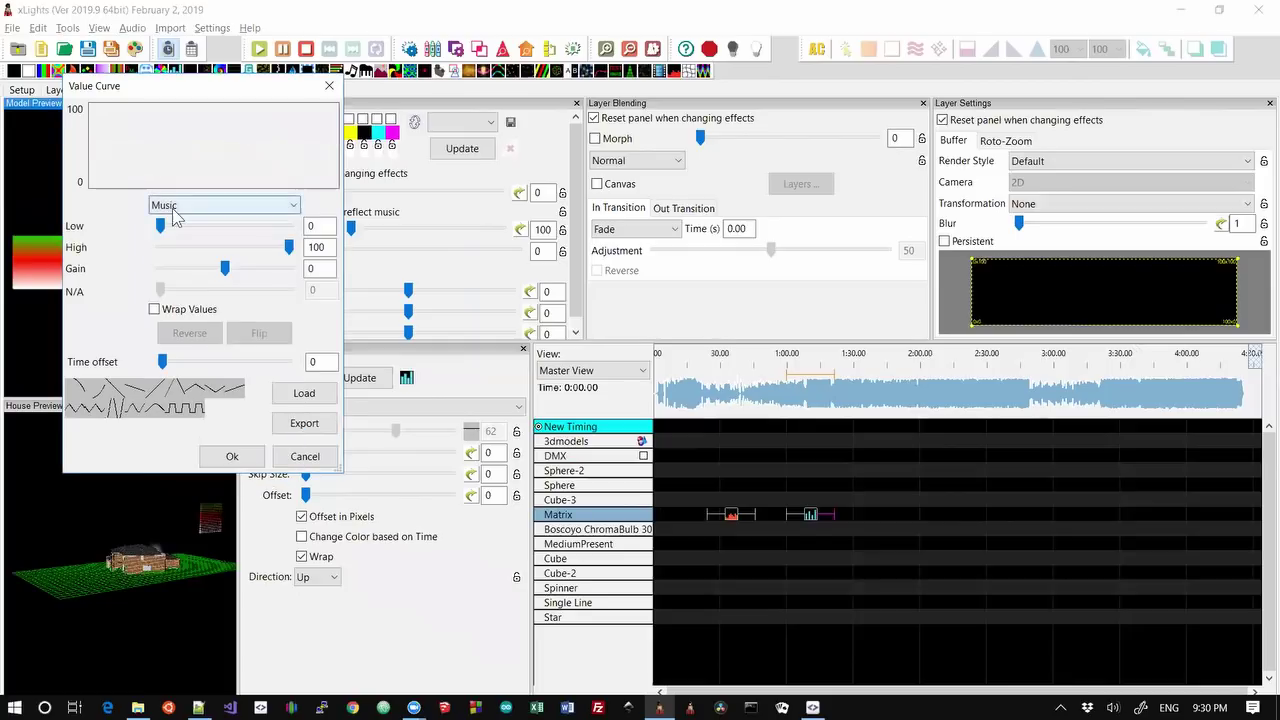
pyautogui.click(248, 459)
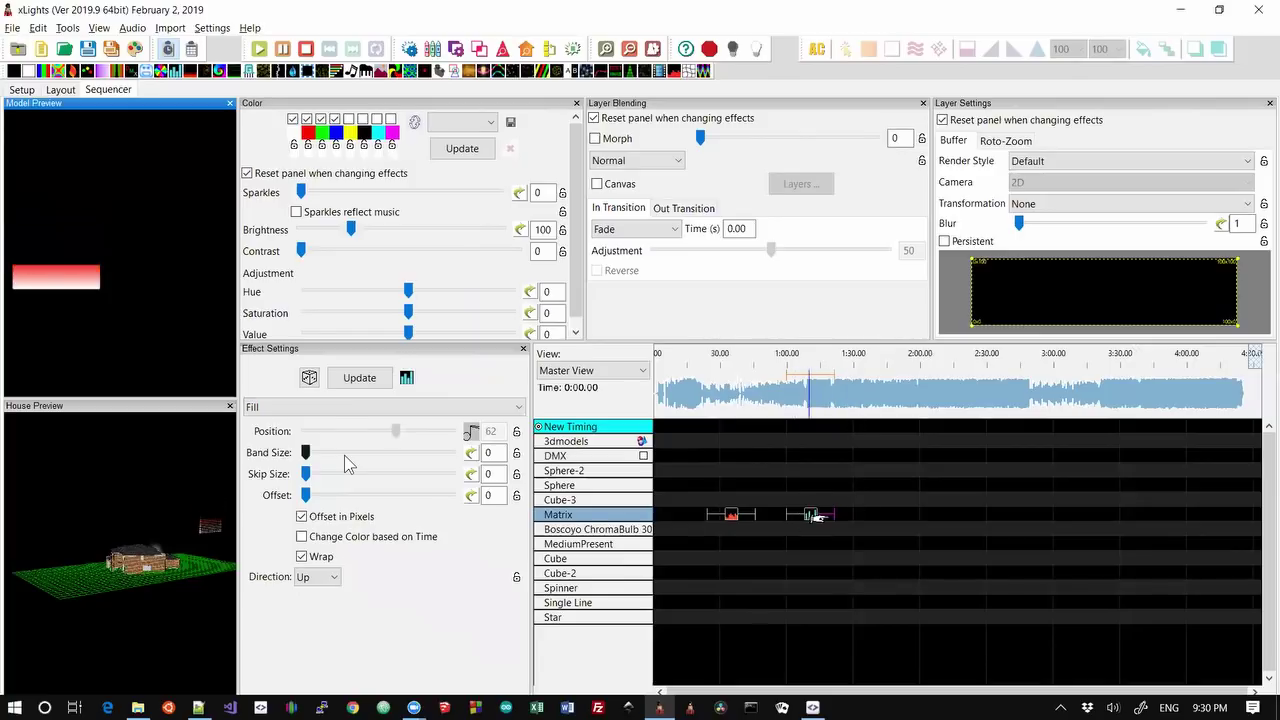
# - Lower the gain of the Fill position's Music value curve to -75
pyautogui.click(472, 432)
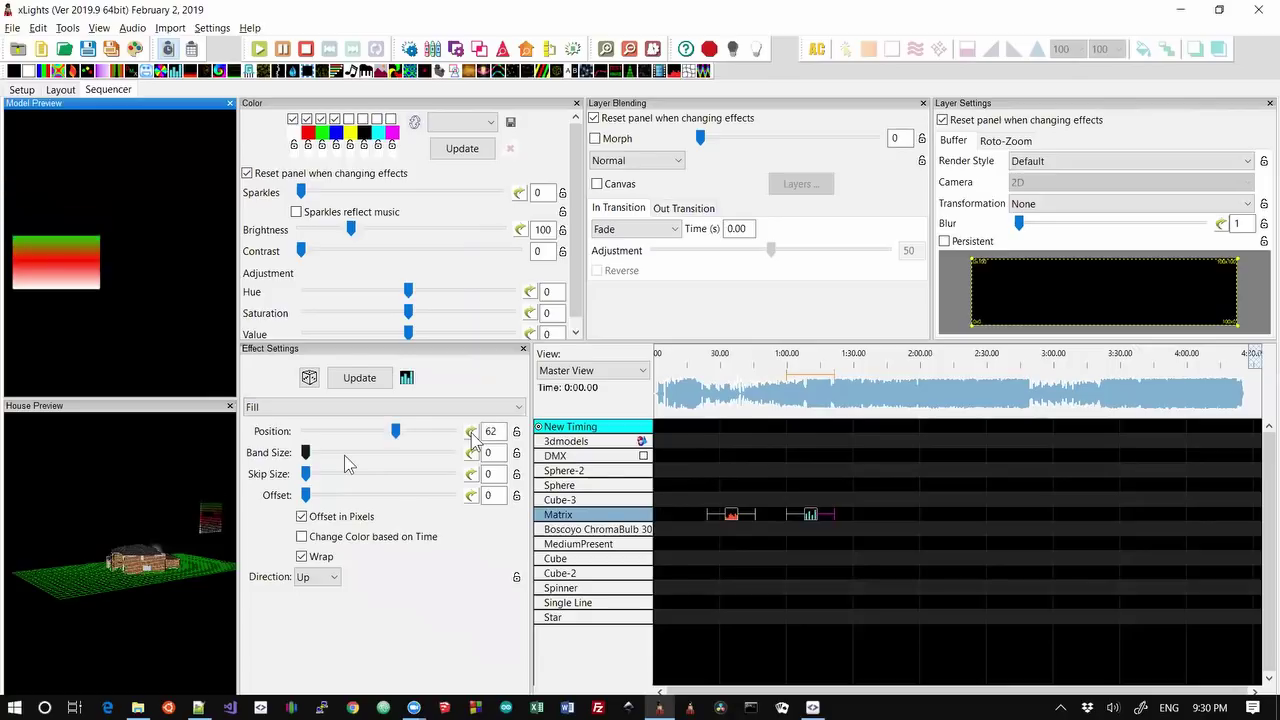
pyautogui.click(472, 433)
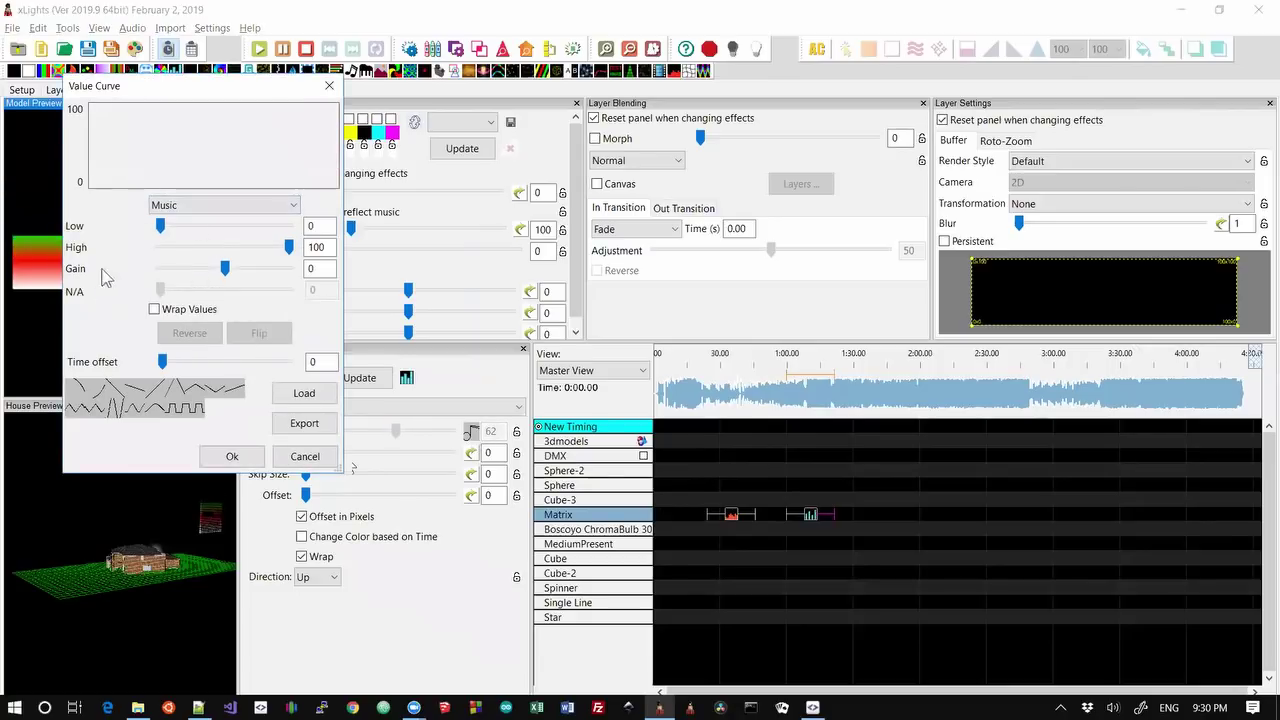
pyautogui.moveTo(228, 275); pyautogui.dragTo(182, 276)
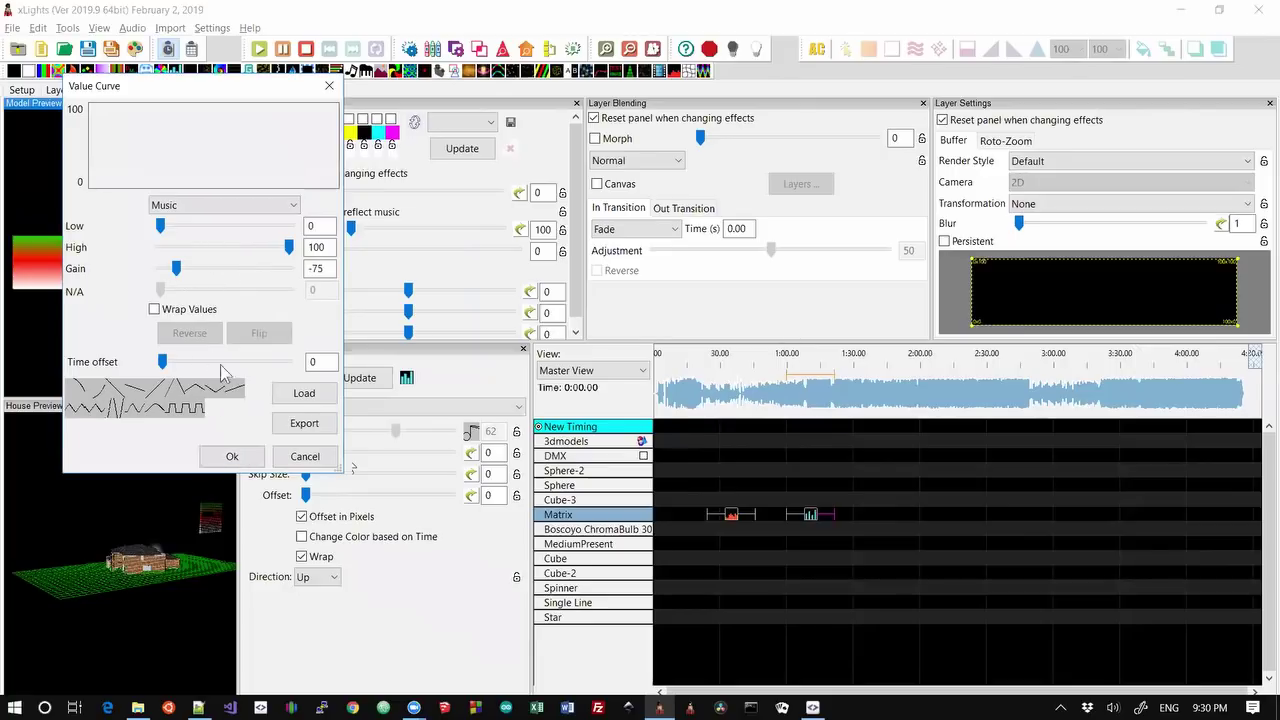
pyautogui.click(232, 456)
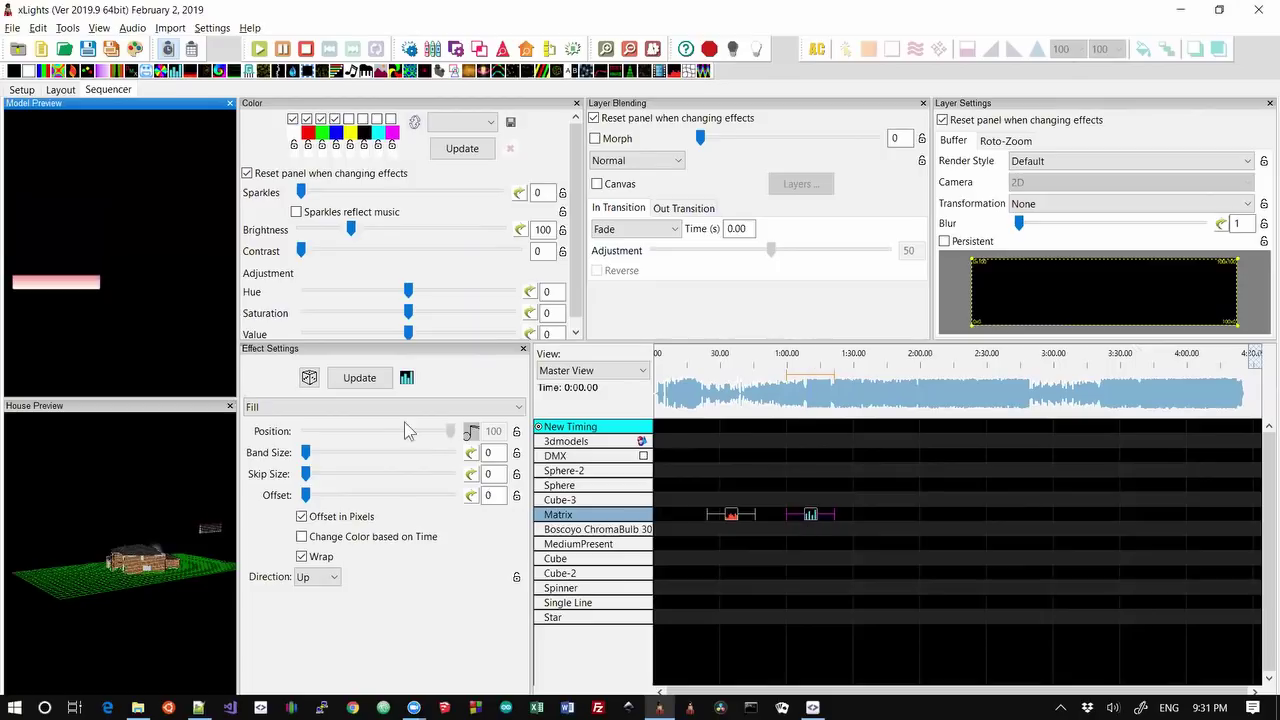
# - Change the Fill position's value curve to Inverted Music with a gain of 0
pyautogui.click(471, 432)
pyautogui.click(471, 432)
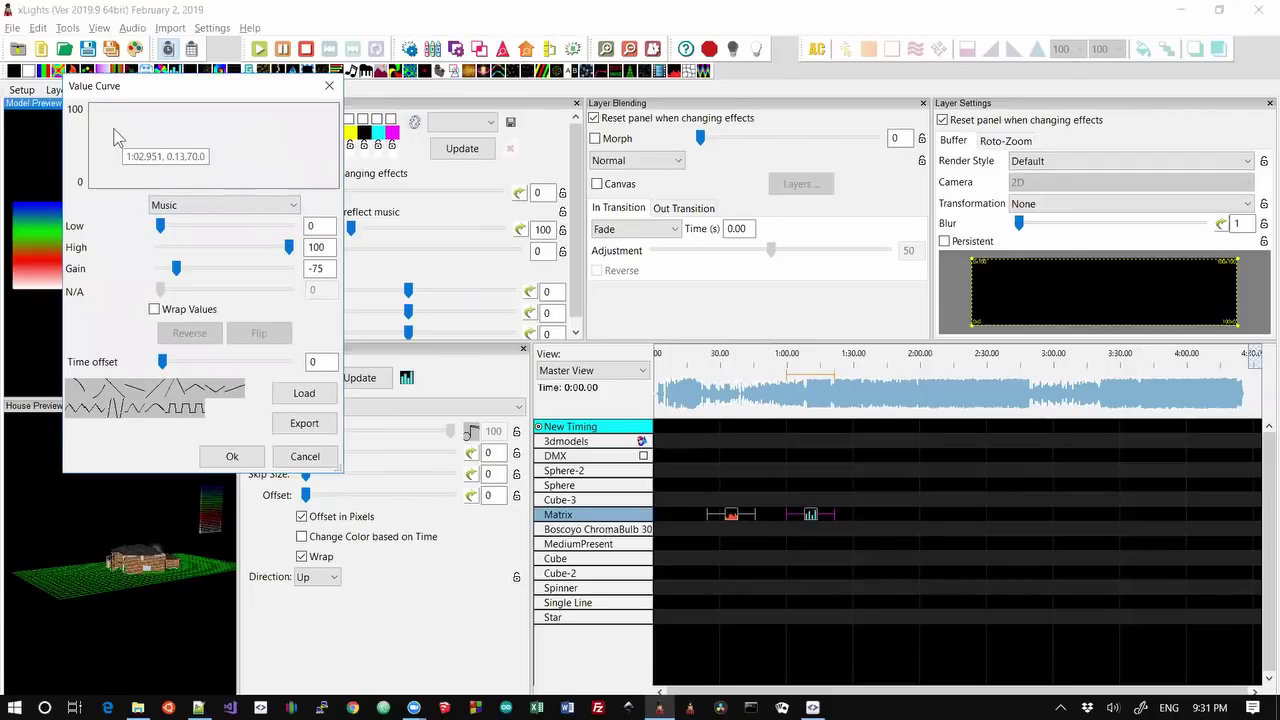
pyautogui.click(208, 206)
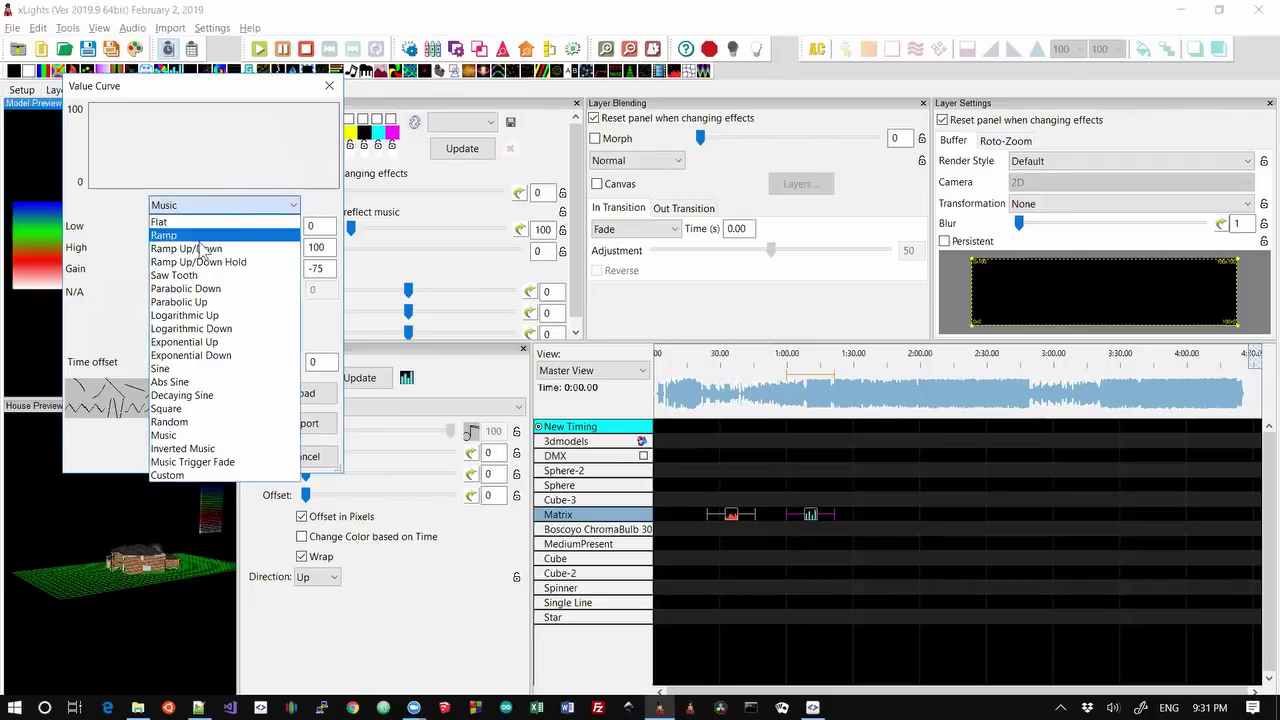
pyautogui.click(196, 451)
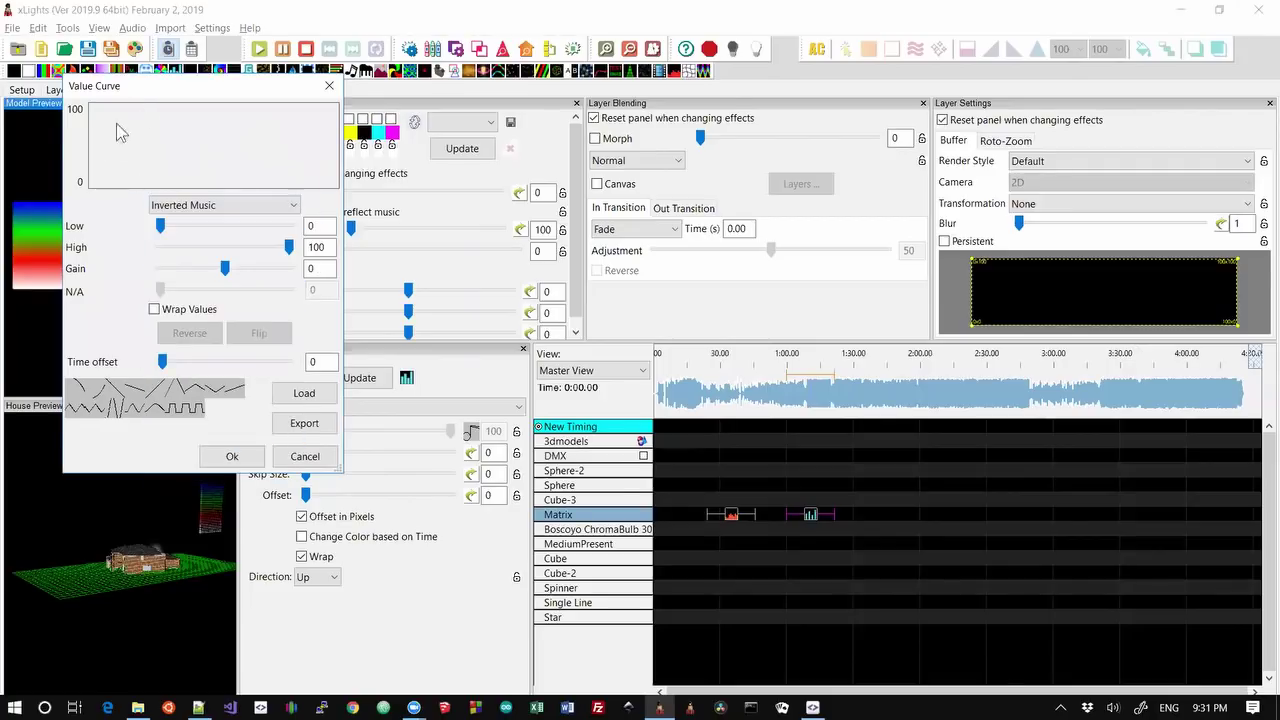
pyautogui.click(222, 454)
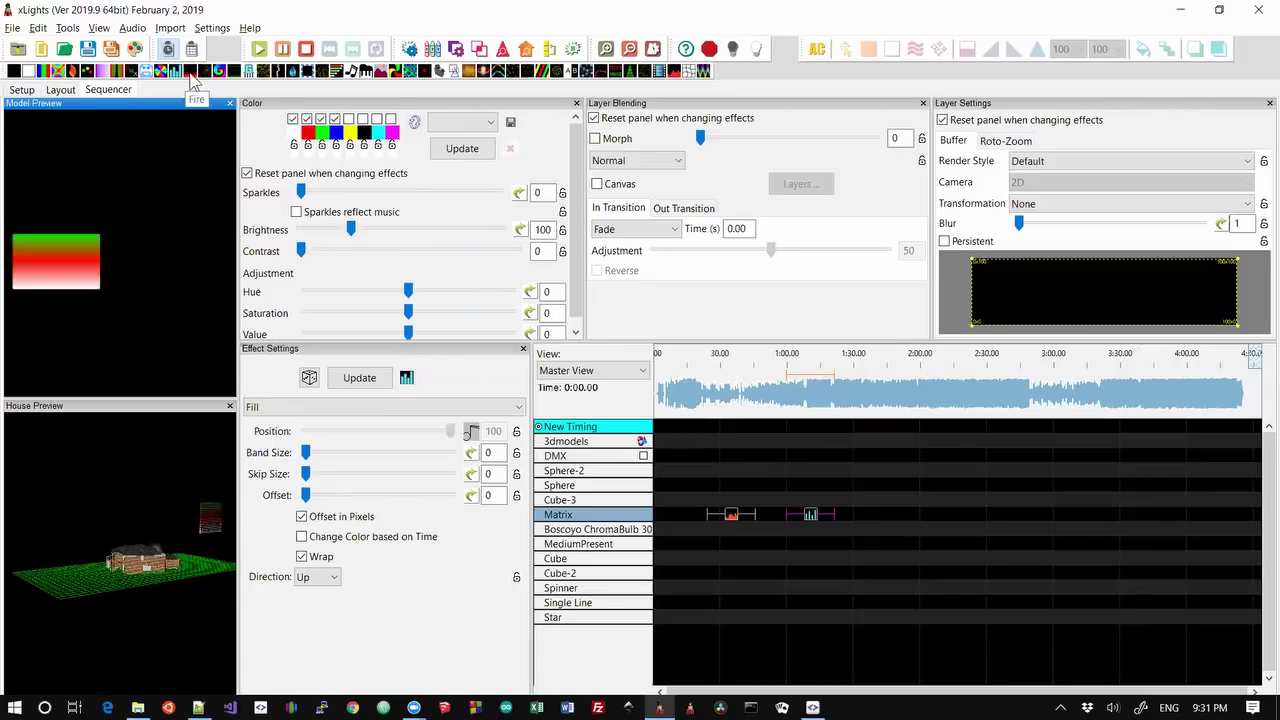
# - Add a short Fire effect at about 1:42 and a Fireworks effect from about 2:49 to 3:11 on the Matrix row
pyautogui.moveTo(192, 80); pyautogui.dragTo(880, 514)
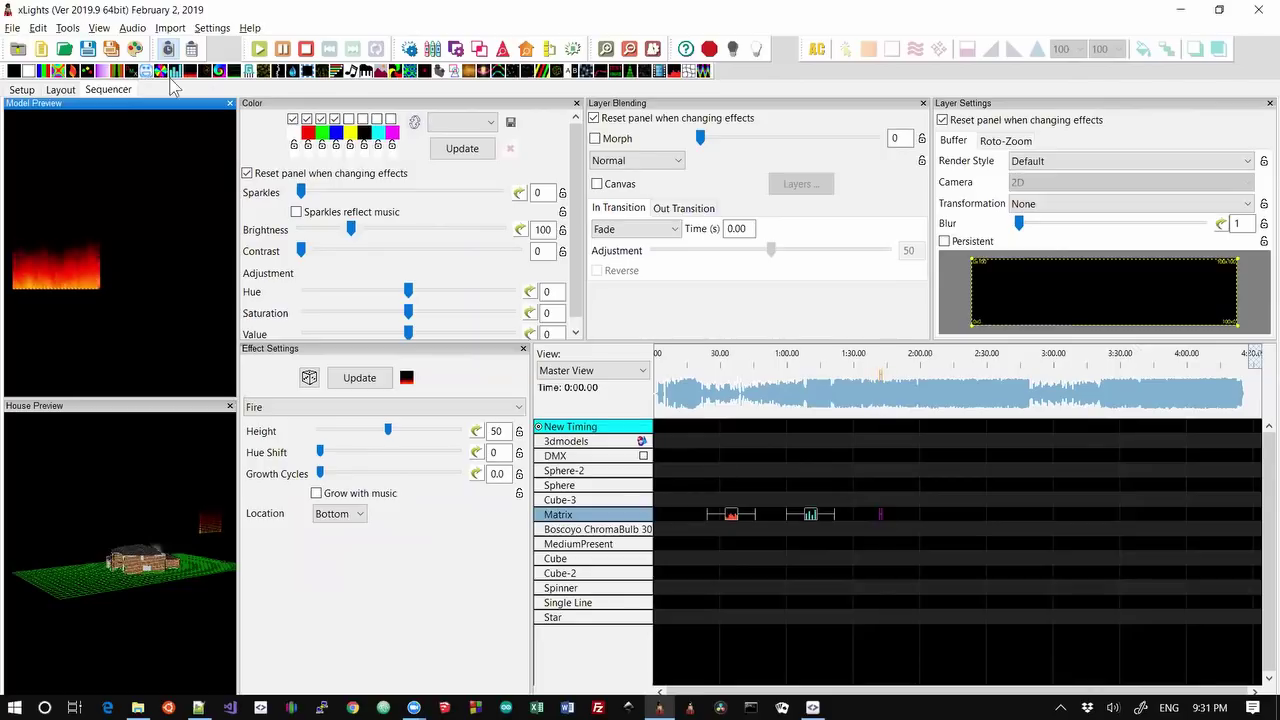
pyautogui.moveTo(203, 71); pyautogui.dragTo(921, 515)
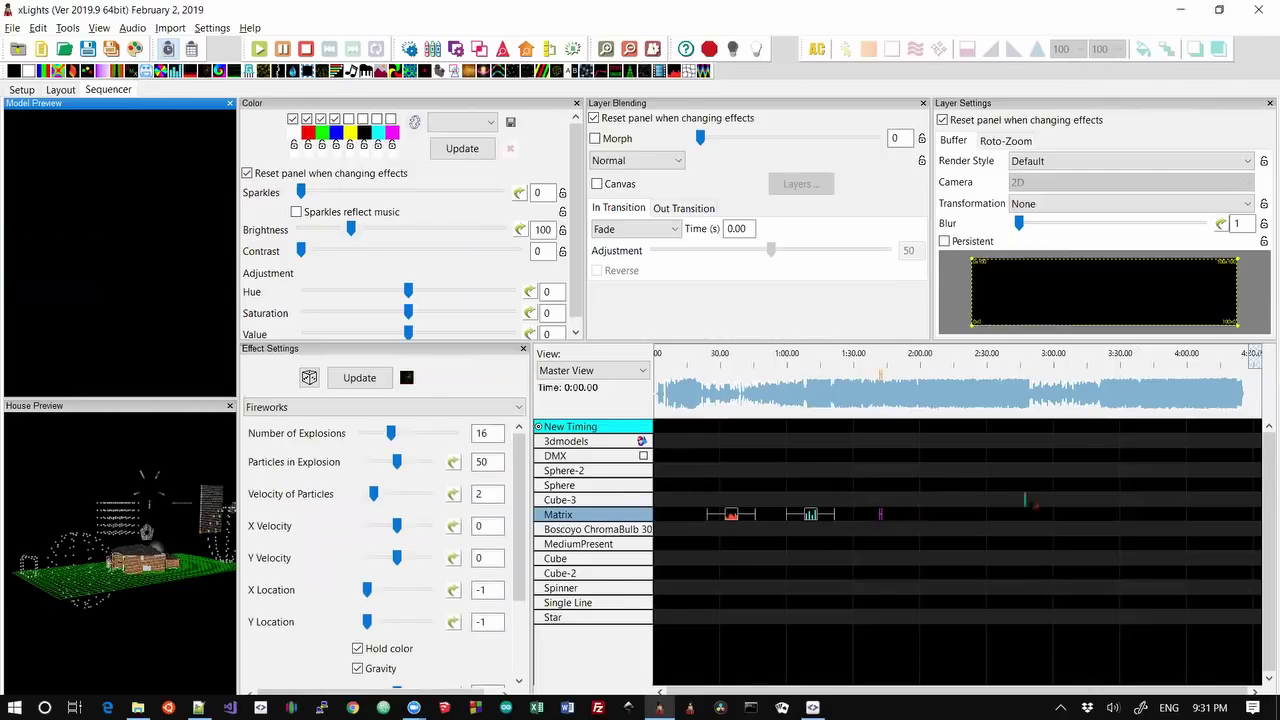
pyautogui.click(1028, 500)
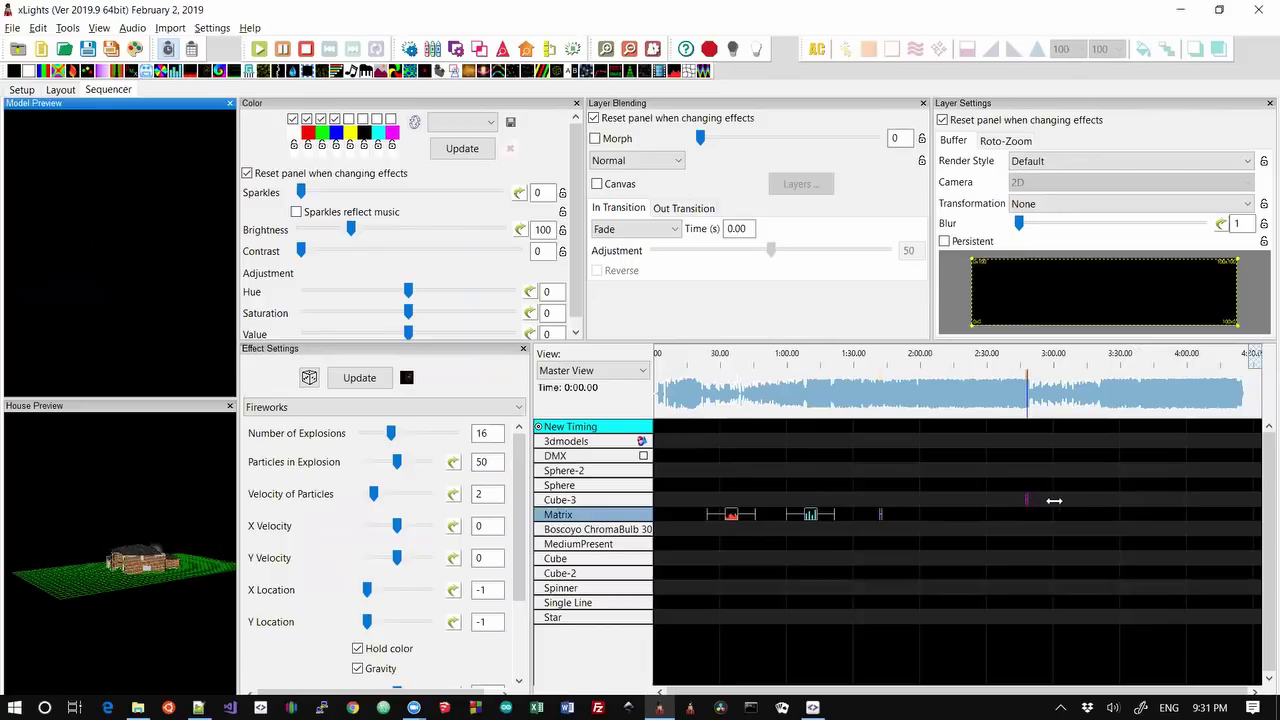
pyautogui.moveTo(1054, 500); pyautogui.dragTo(1075, 500)
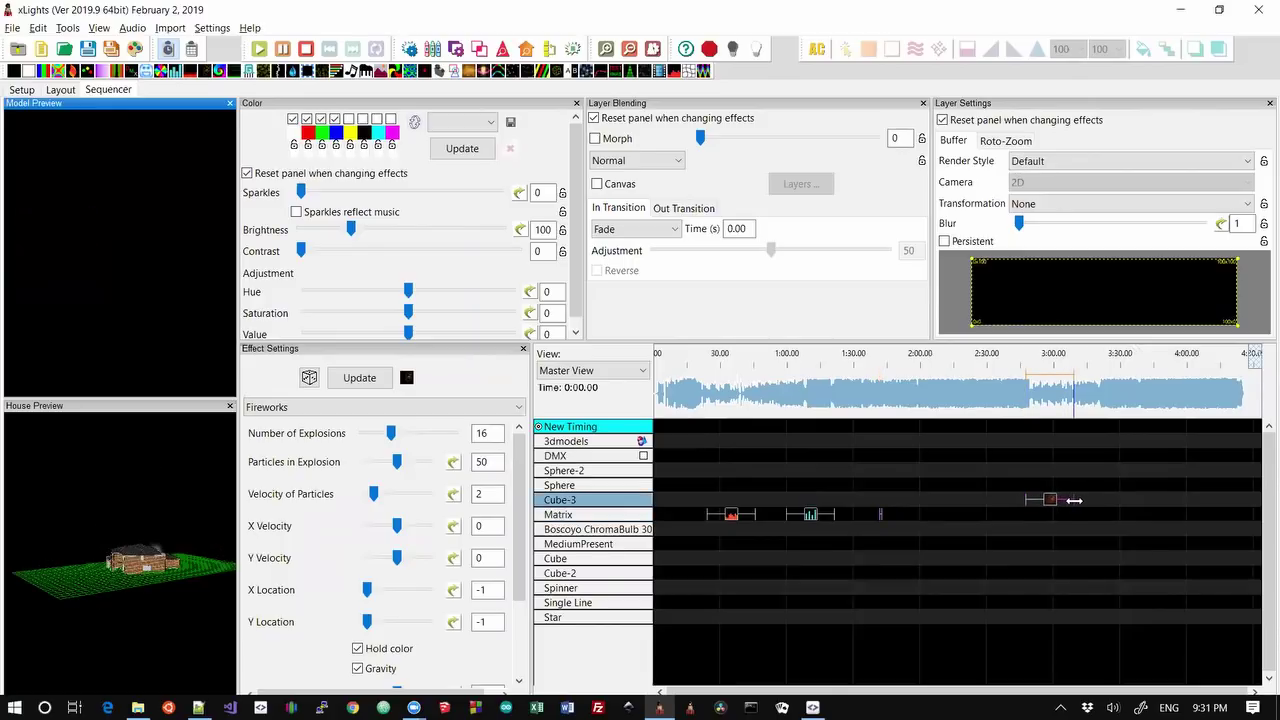
pyautogui.moveTo(1058, 508); pyautogui.dragTo(1055, 508)
pyautogui.click(1058, 520)
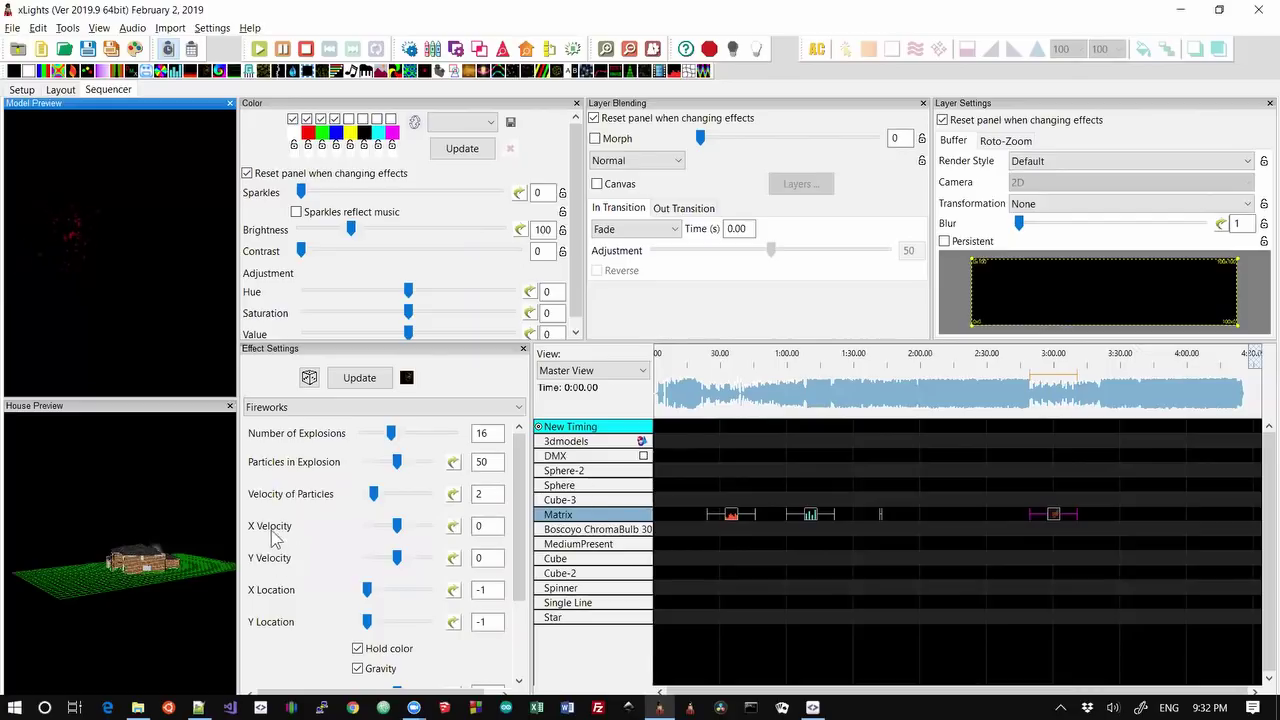
# - Try higher X velocities such as 38 and 20 on the Fireworks, settle on 2, and keep Gravity enabled
pyautogui.moveTo(400, 529); pyautogui.dragTo(409, 523)
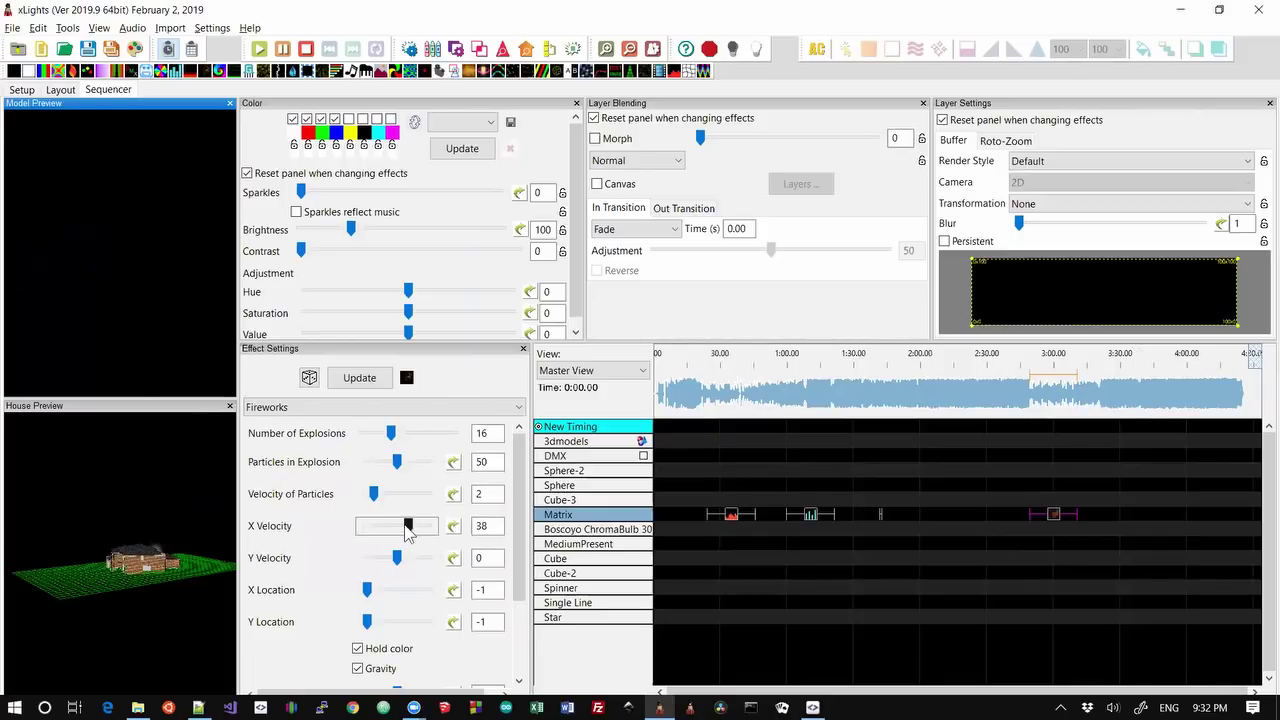
pyautogui.moveTo(408, 526); pyautogui.dragTo(433, 532)
pyautogui.moveTo(421, 531); pyautogui.dragTo(400, 532)
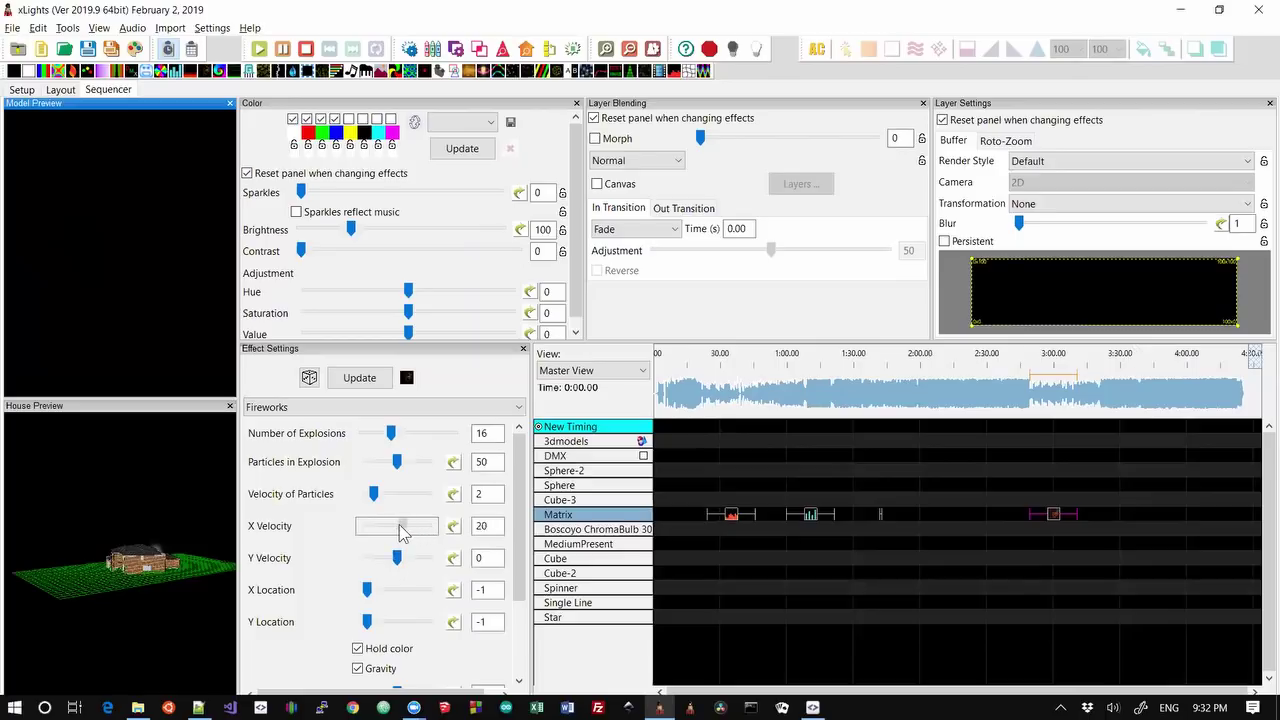
pyautogui.click(359, 669)
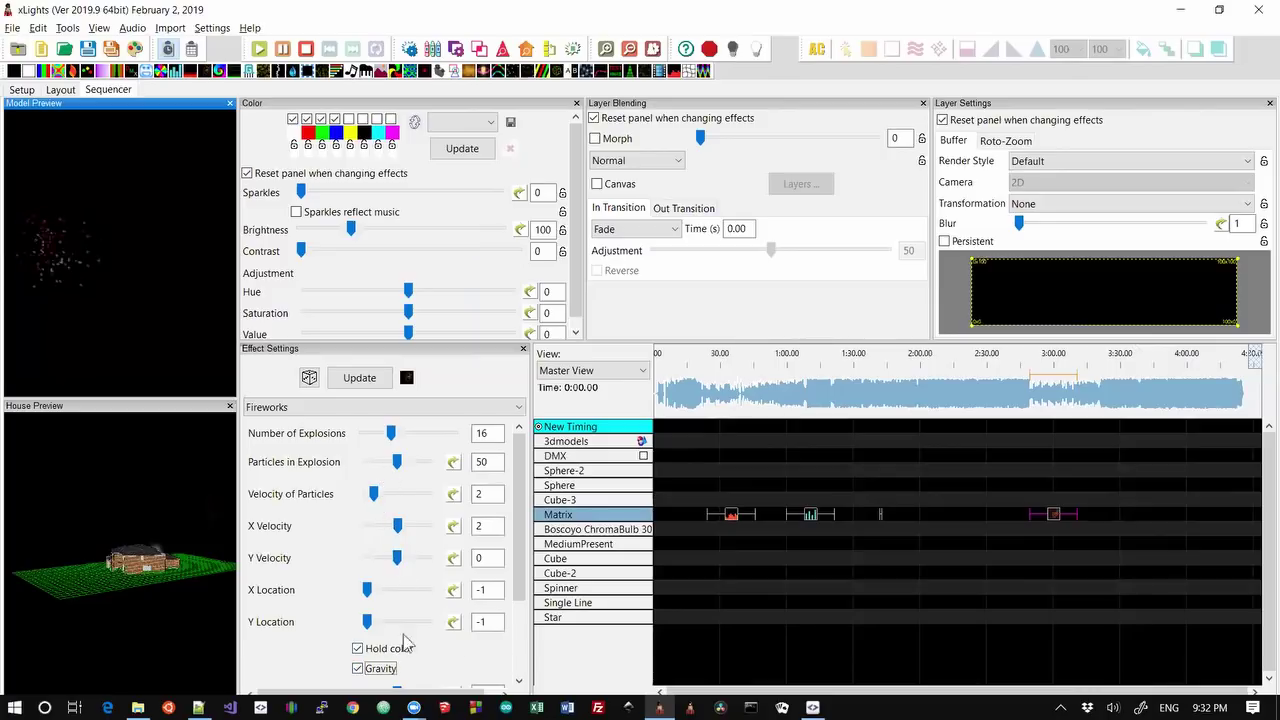
# - Set the Fireworks' particle fade to 89 and make its layer buffer persistent
pyautogui.click(520, 615)
pyautogui.scroll(-2, 393, 630)
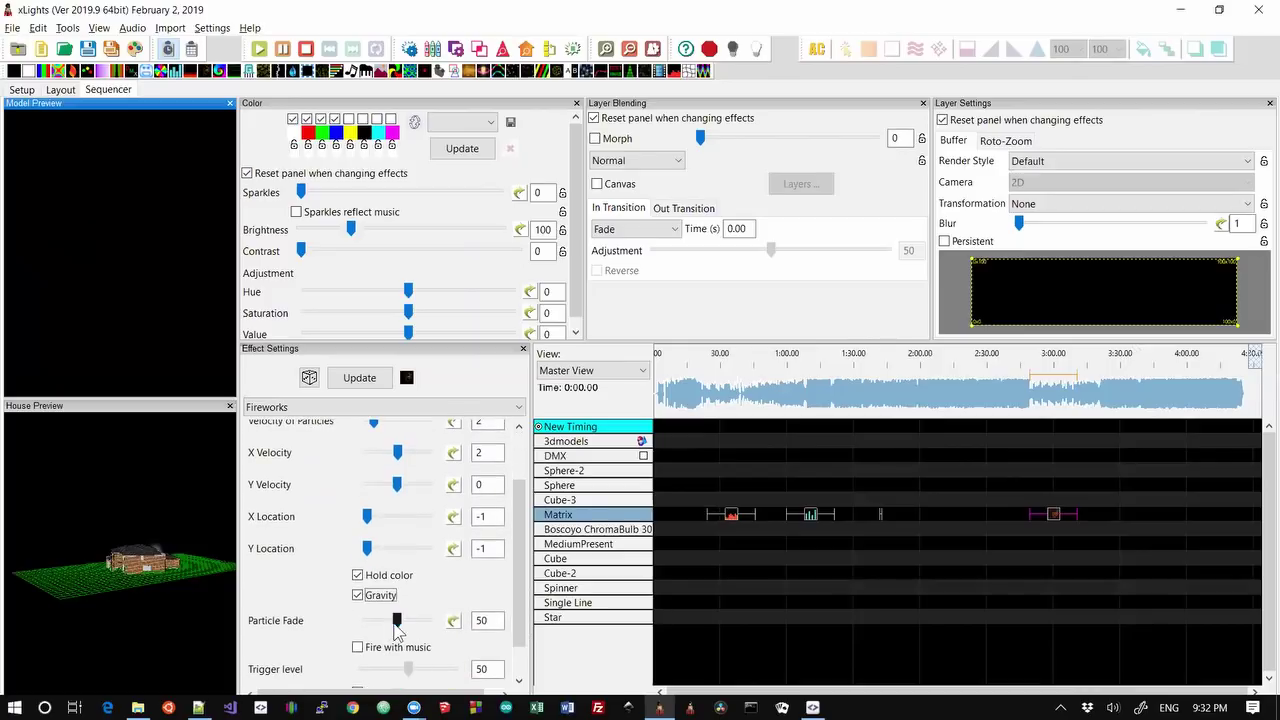
pyautogui.scroll(3, 518, 540)
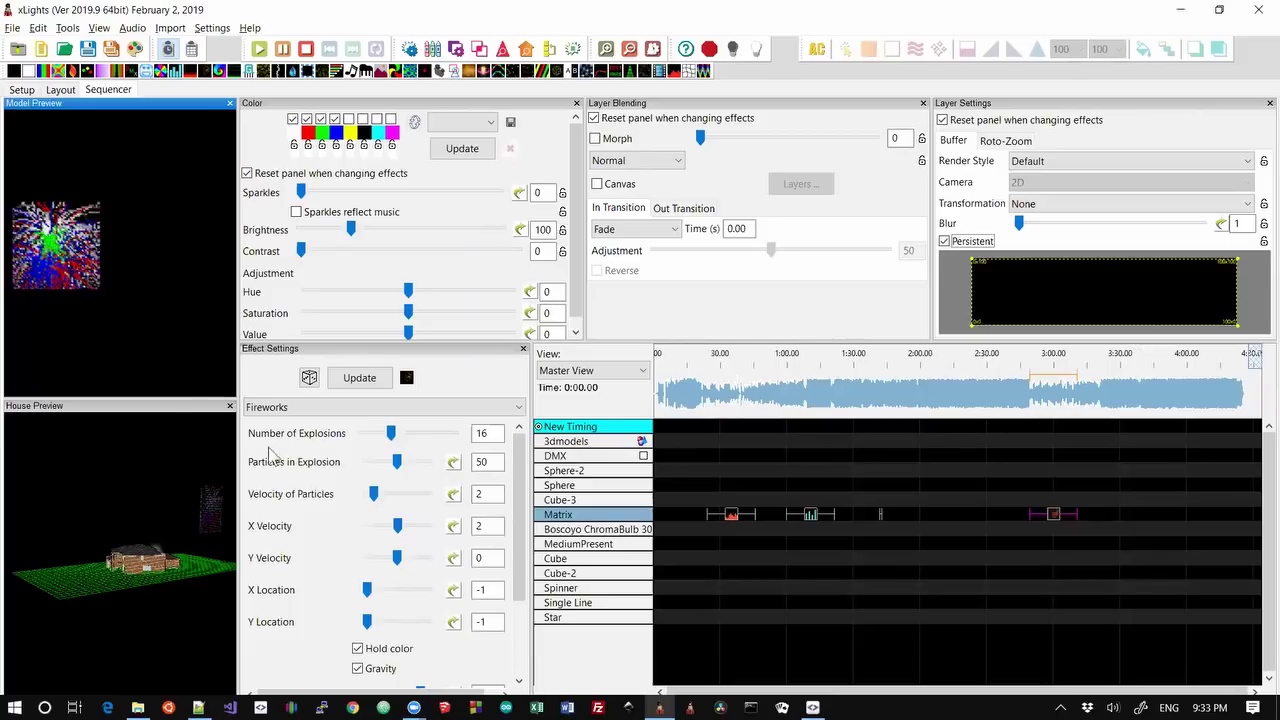
# - Try the Fireworks explosions at X location 21 and Y location 35, and settle on X 58 and Y 60
pyautogui.moveTo(522, 577); pyautogui.dragTo(518, 600)
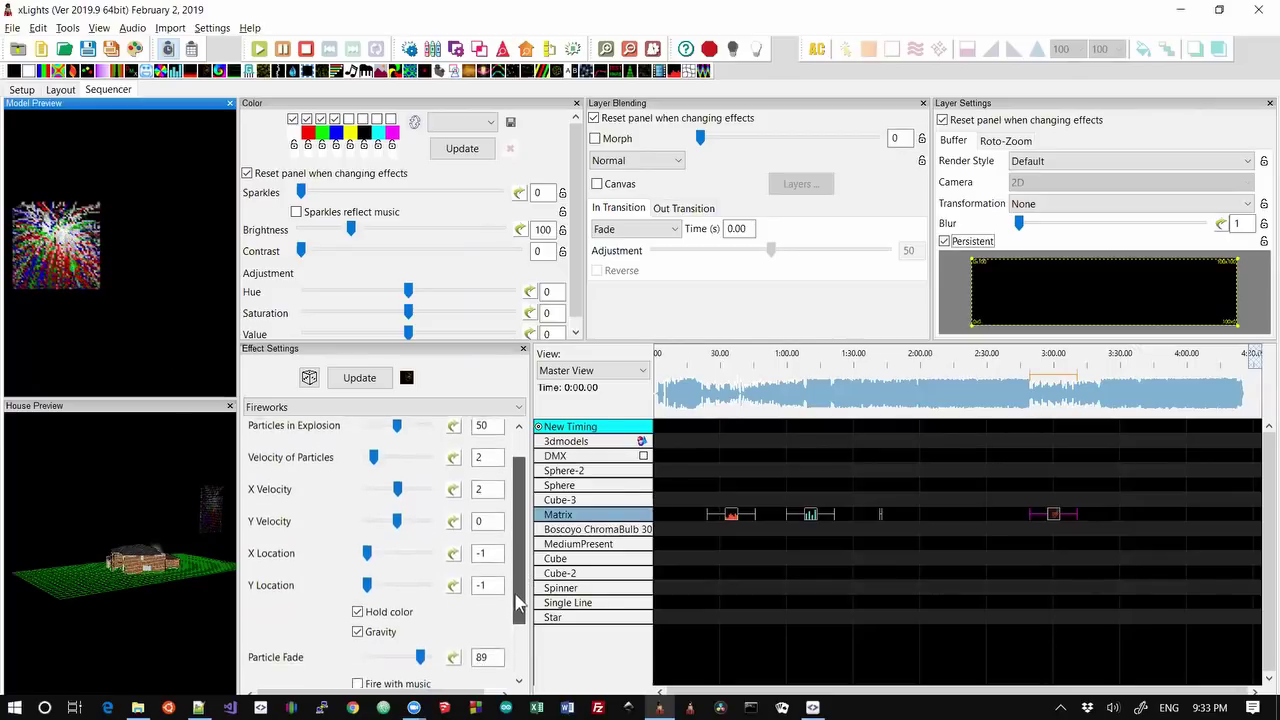
pyautogui.scroll(2, 390, 600)
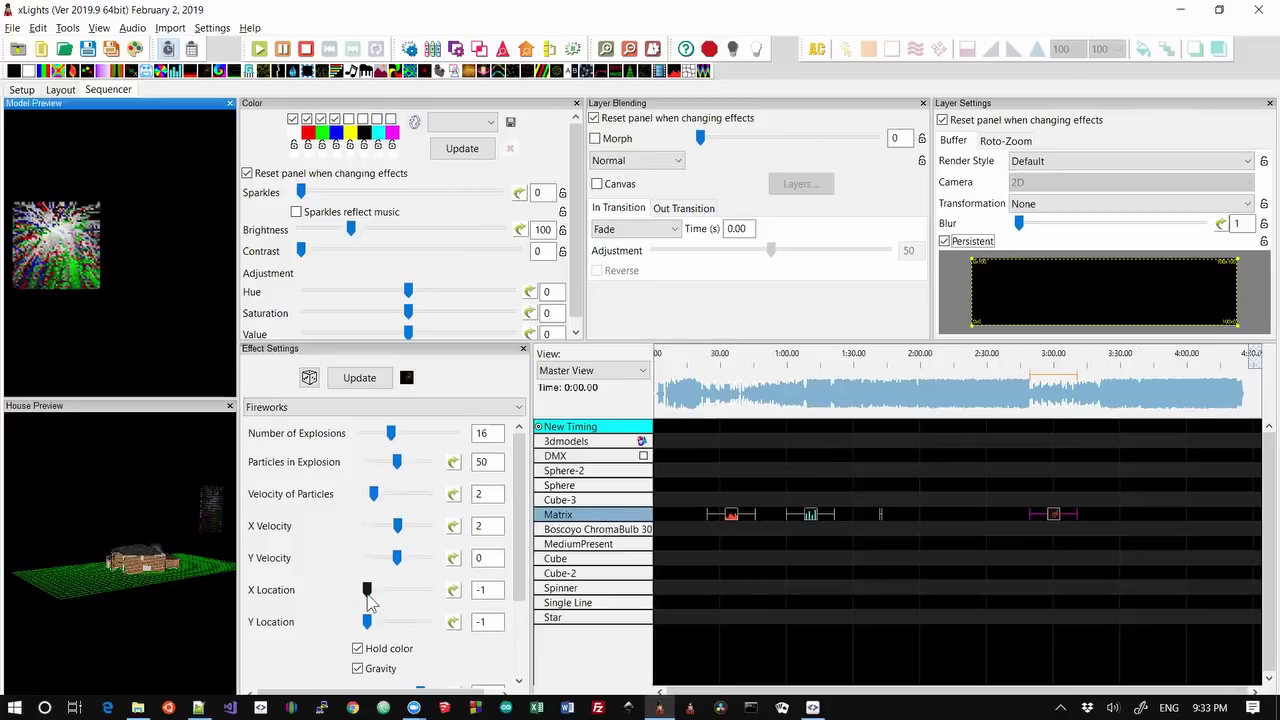
pyautogui.moveTo(368, 592); pyautogui.dragTo(388, 621)
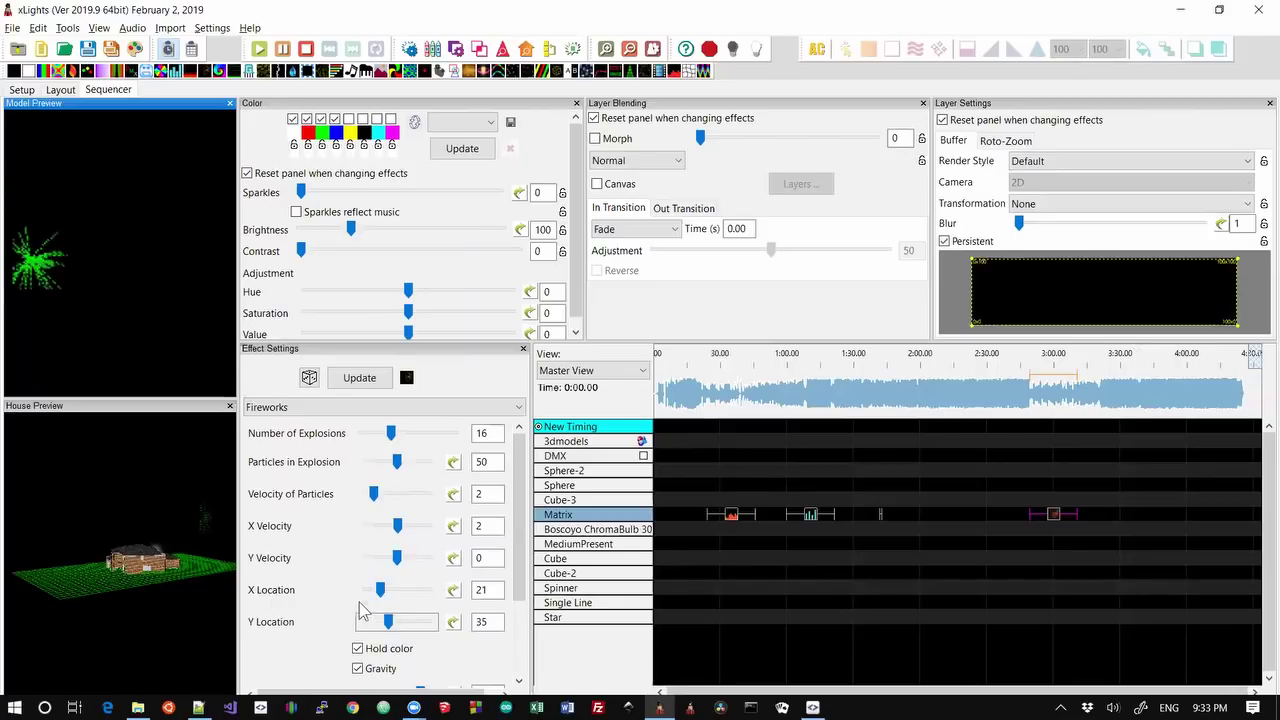
pyautogui.moveTo(380, 590); pyautogui.dragTo(403, 622)
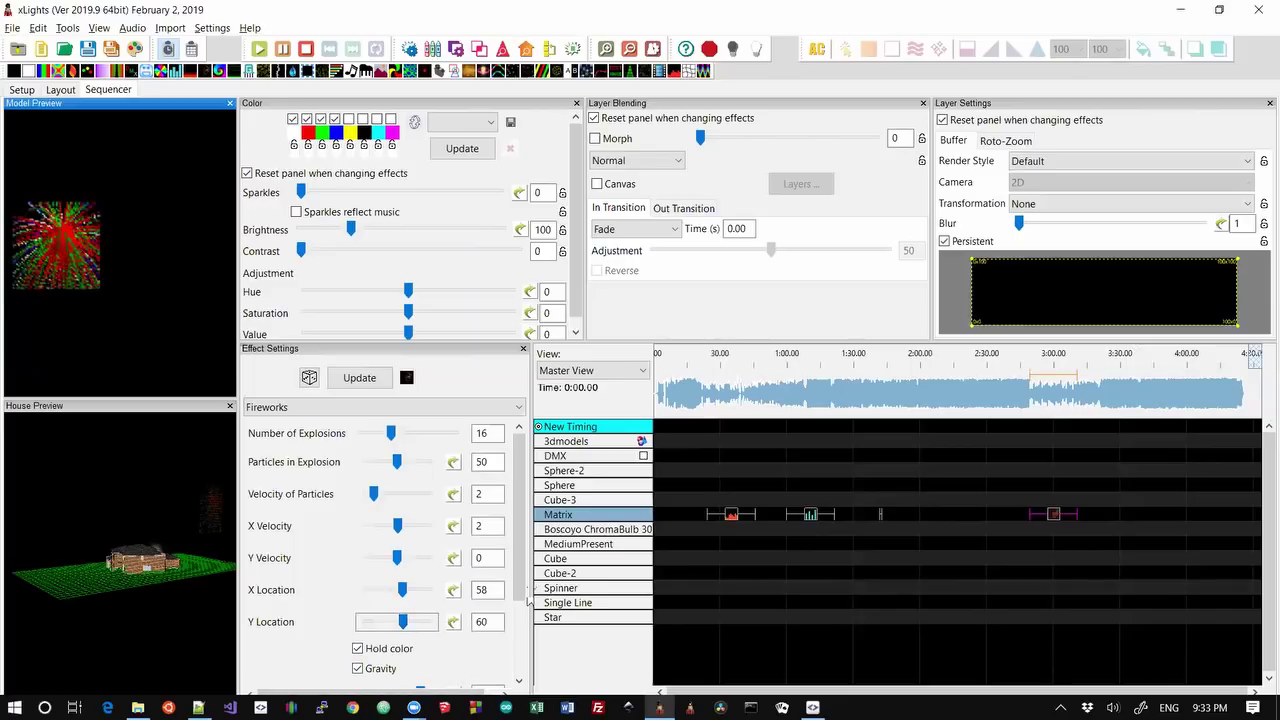
# - Disable the blue, green and red palette colours and give the first colour a preset multicolour gradient curve
pyautogui.scroll(-2, 522, 572)
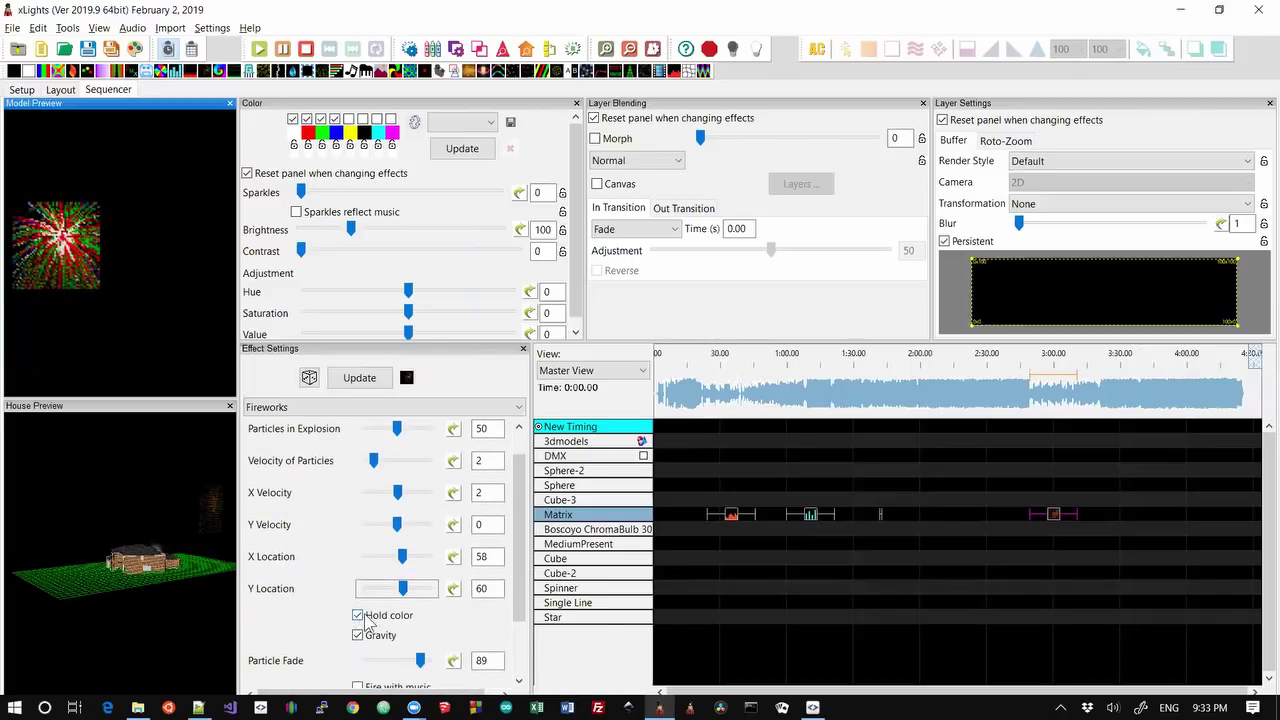
pyautogui.click(334, 120)
pyautogui.click(320, 120)
pyautogui.click(306, 120)
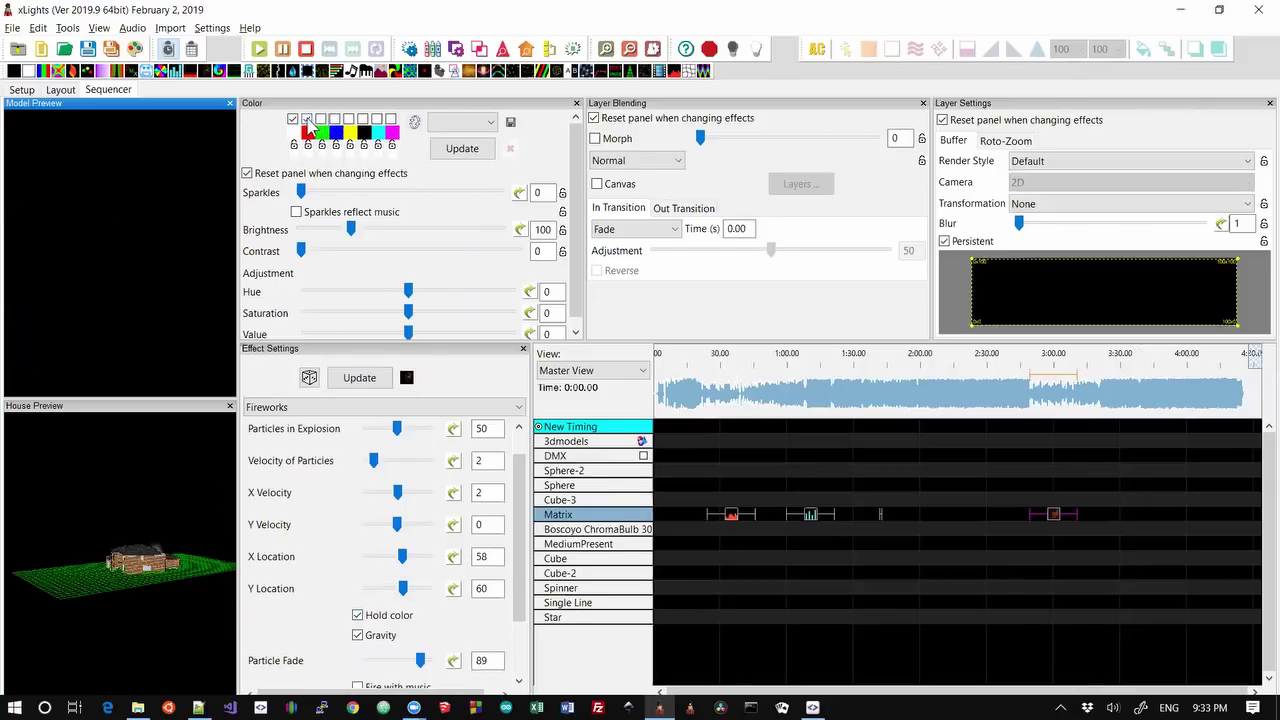
pyautogui.click(297, 133)
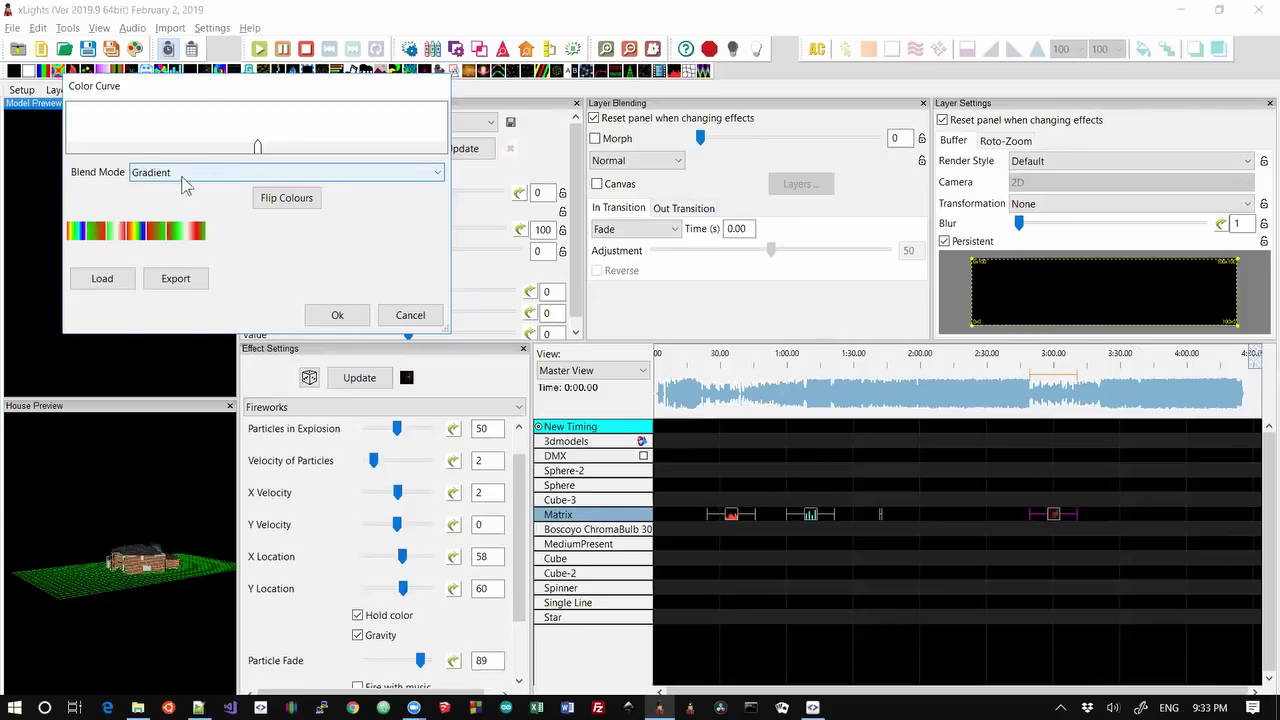
pyautogui.click(125, 234)
pyautogui.click(337, 315)
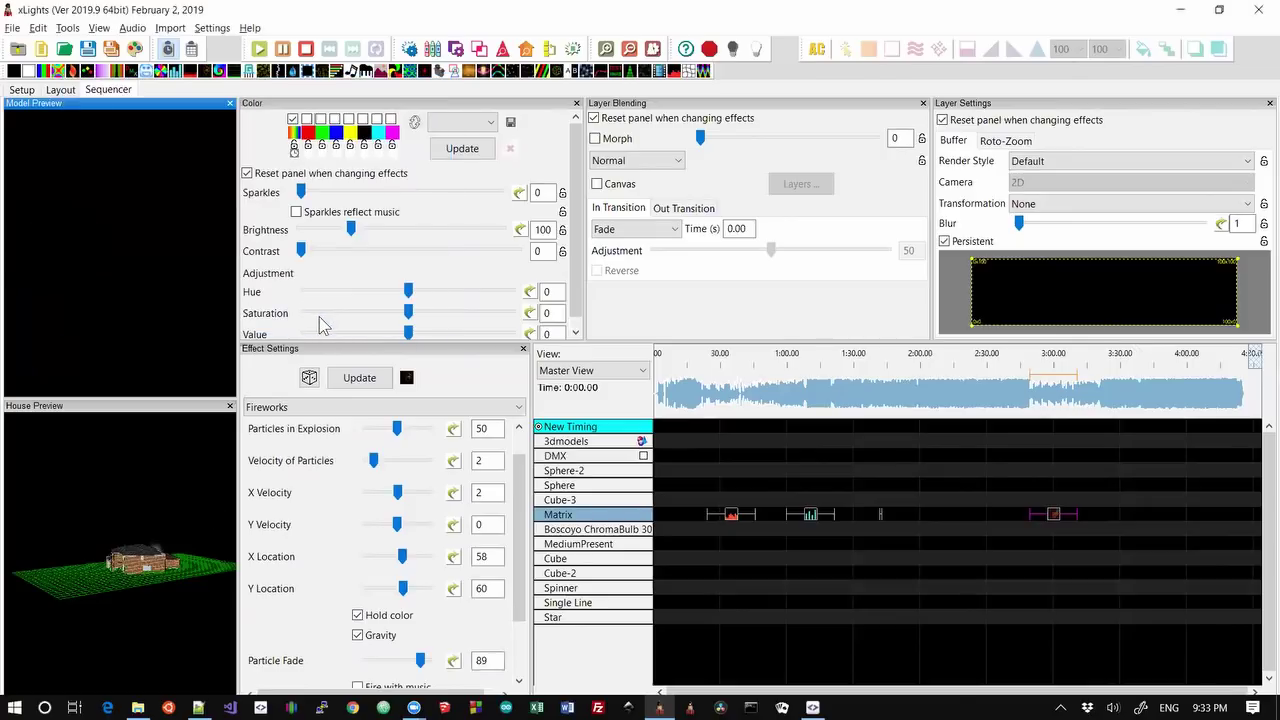
# - Compare the Fireworks with Hold color off and on, shortening the effect to end at about 2:56
pyautogui.click(357, 634)
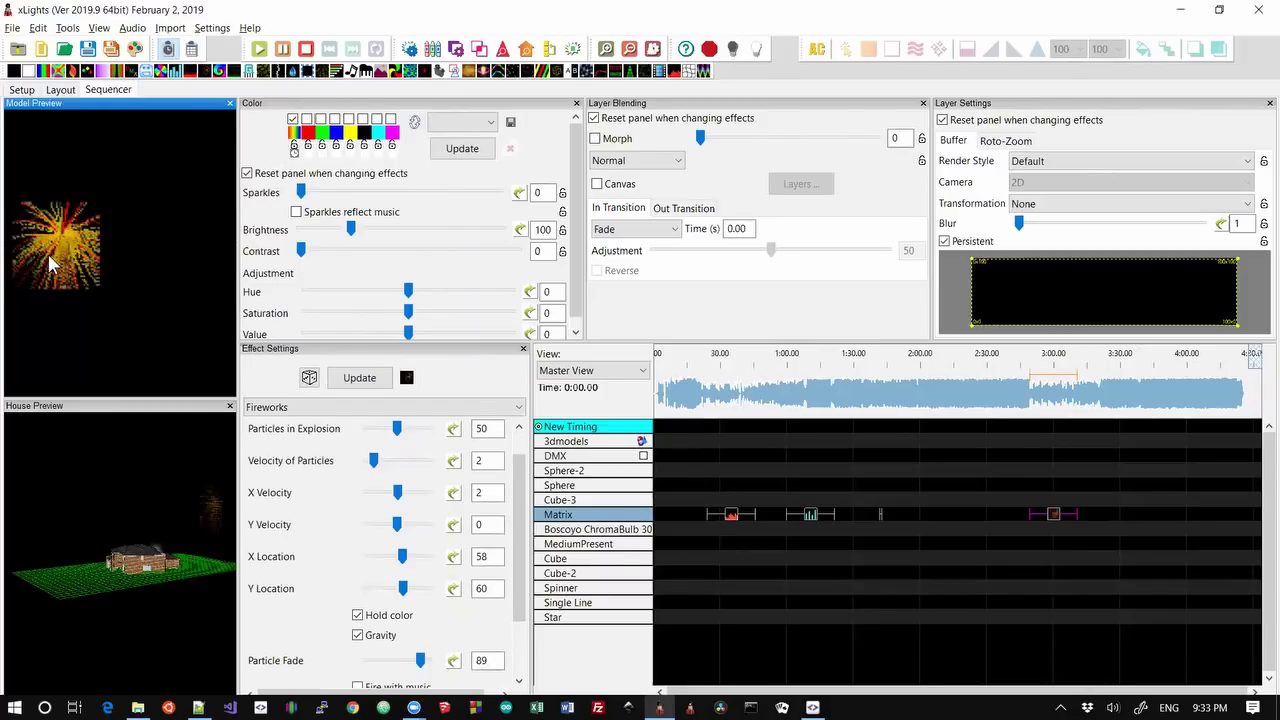
pyautogui.click(358, 617)
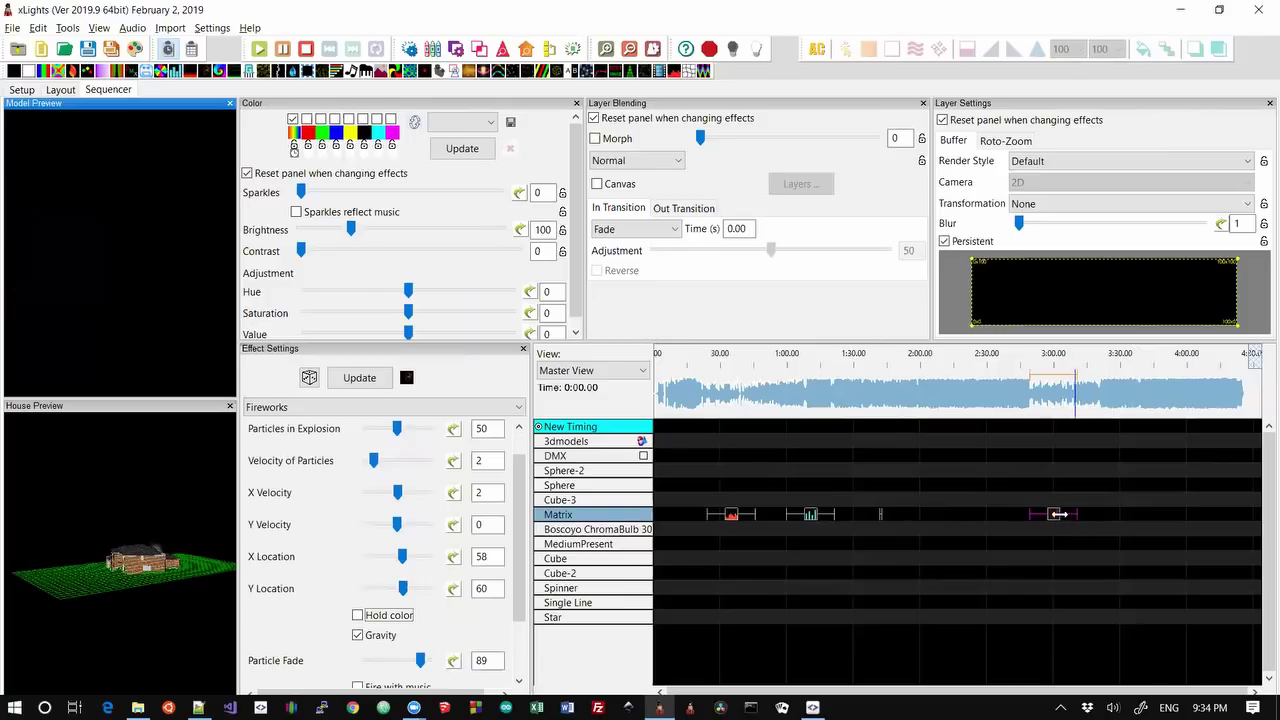
pyautogui.moveTo(1077, 516); pyautogui.dragTo(1043, 514)
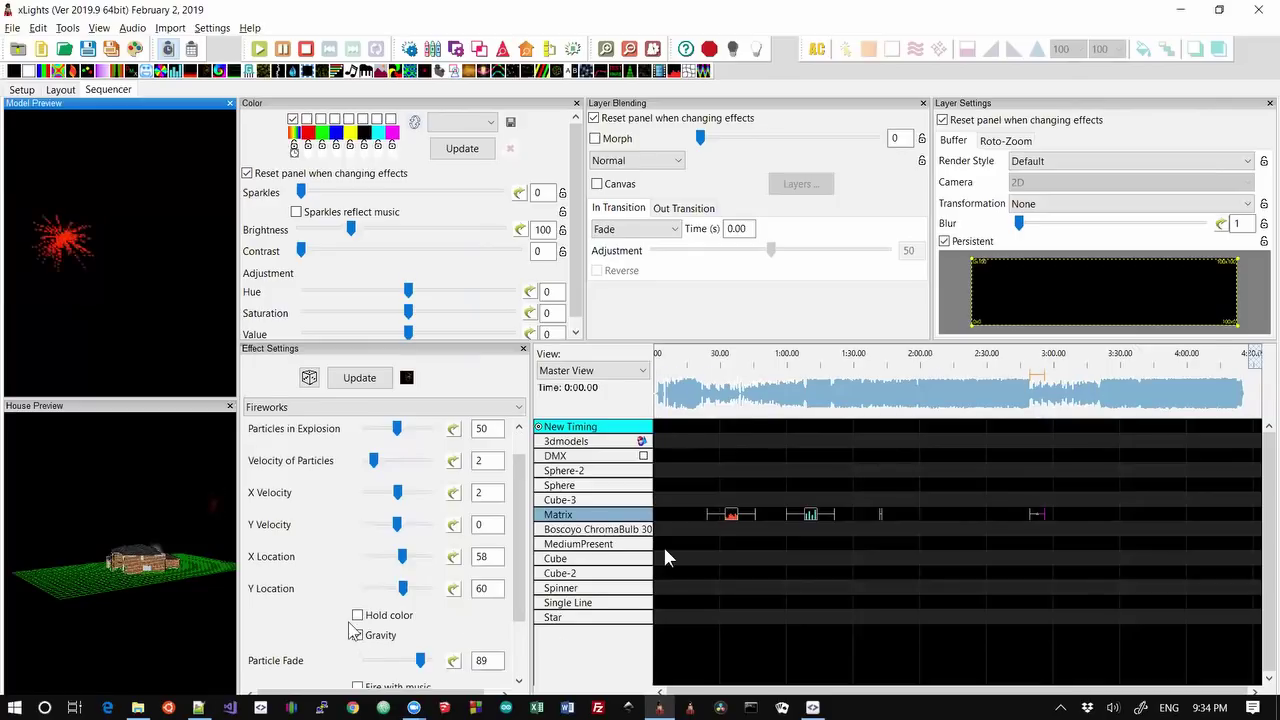
pyautogui.click(358, 615)
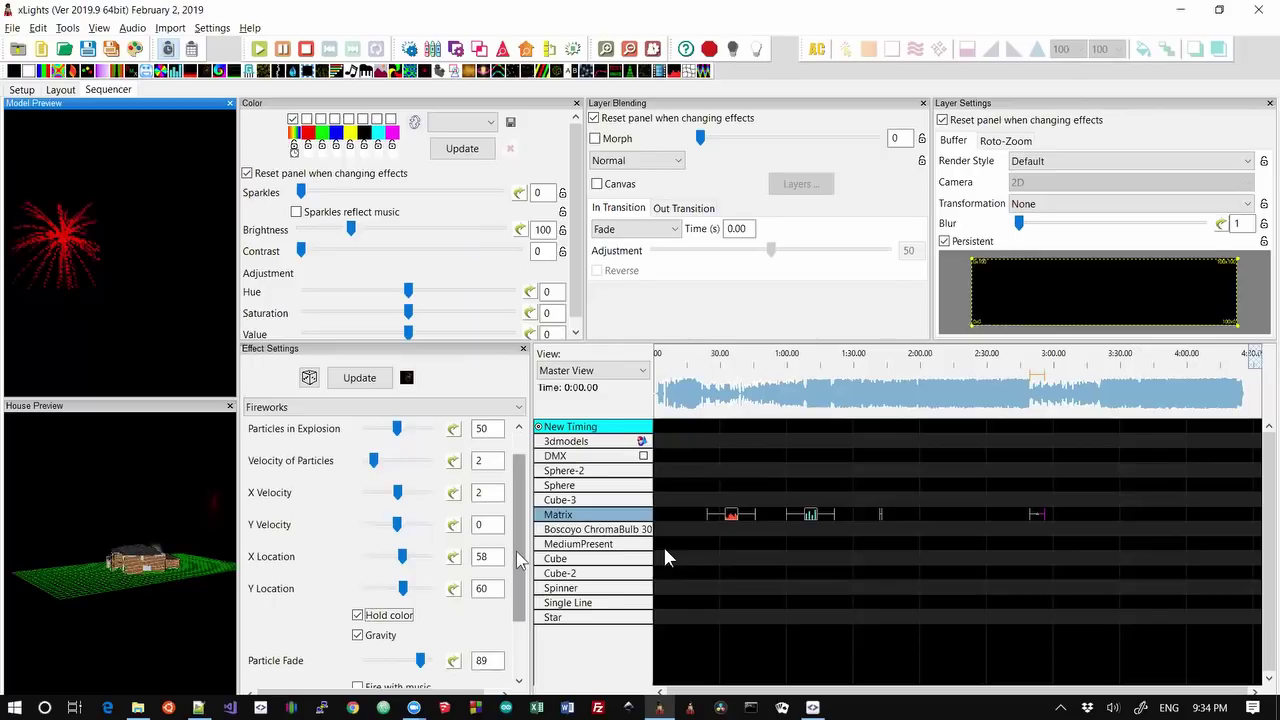
# - Start Prepare Audio, check the supported file types, and load 01 The Greatest Show Amazon.RPP from the Desktop folder
pyautogui.moveTo(521, 562)
pyautogui.mouseDown()
pyautogui.moveTo(522, 618)
pyautogui.moveTo(521, 540)
pyautogui.mouseUp()
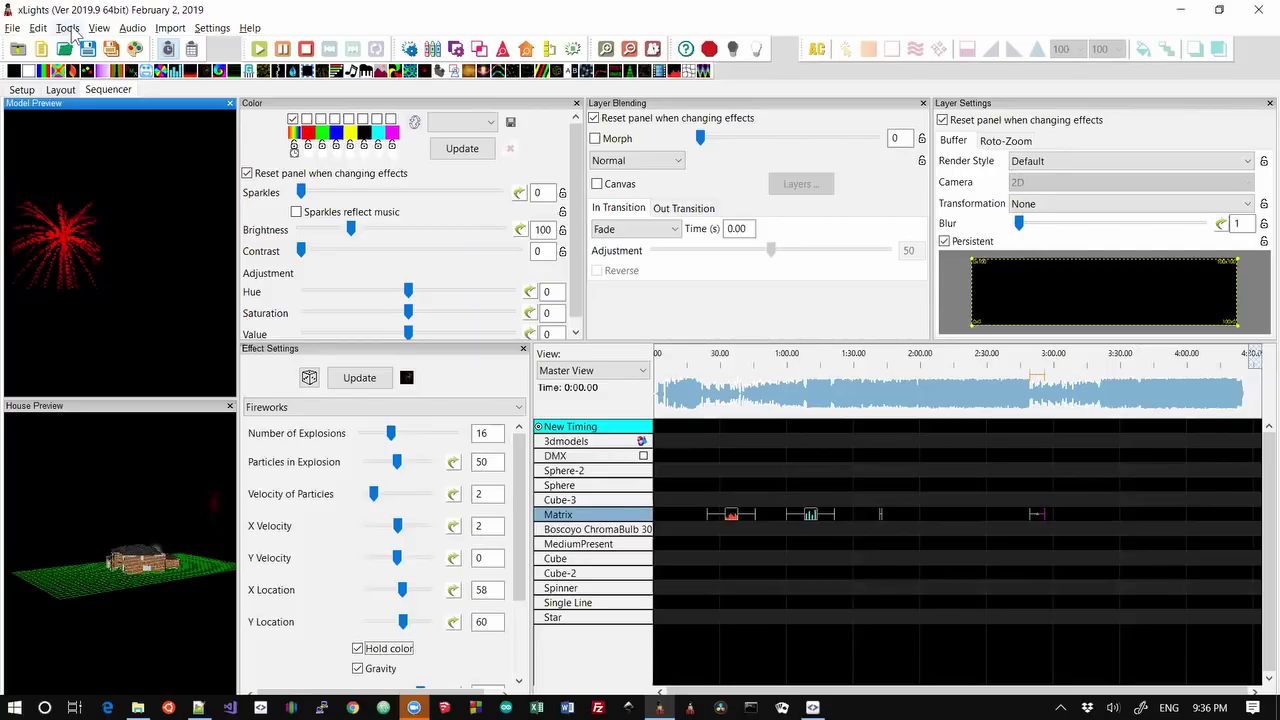
pyautogui.click(66, 30)
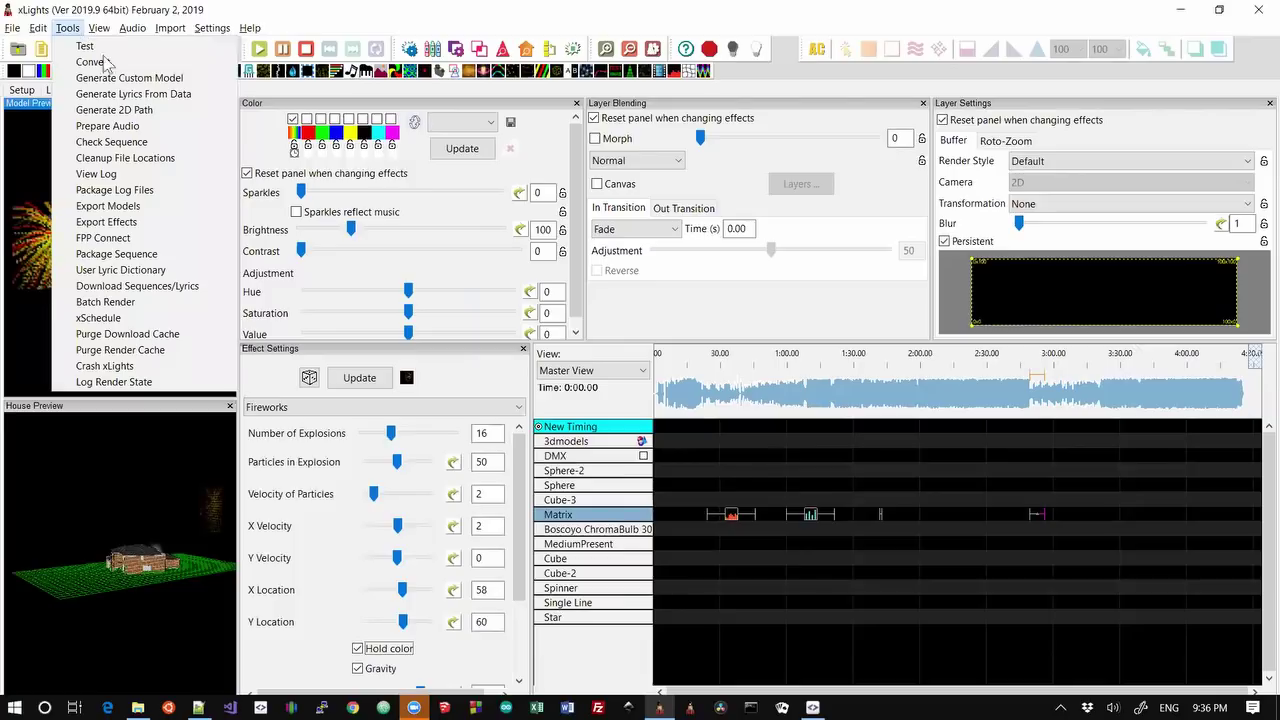
pyautogui.click(118, 128)
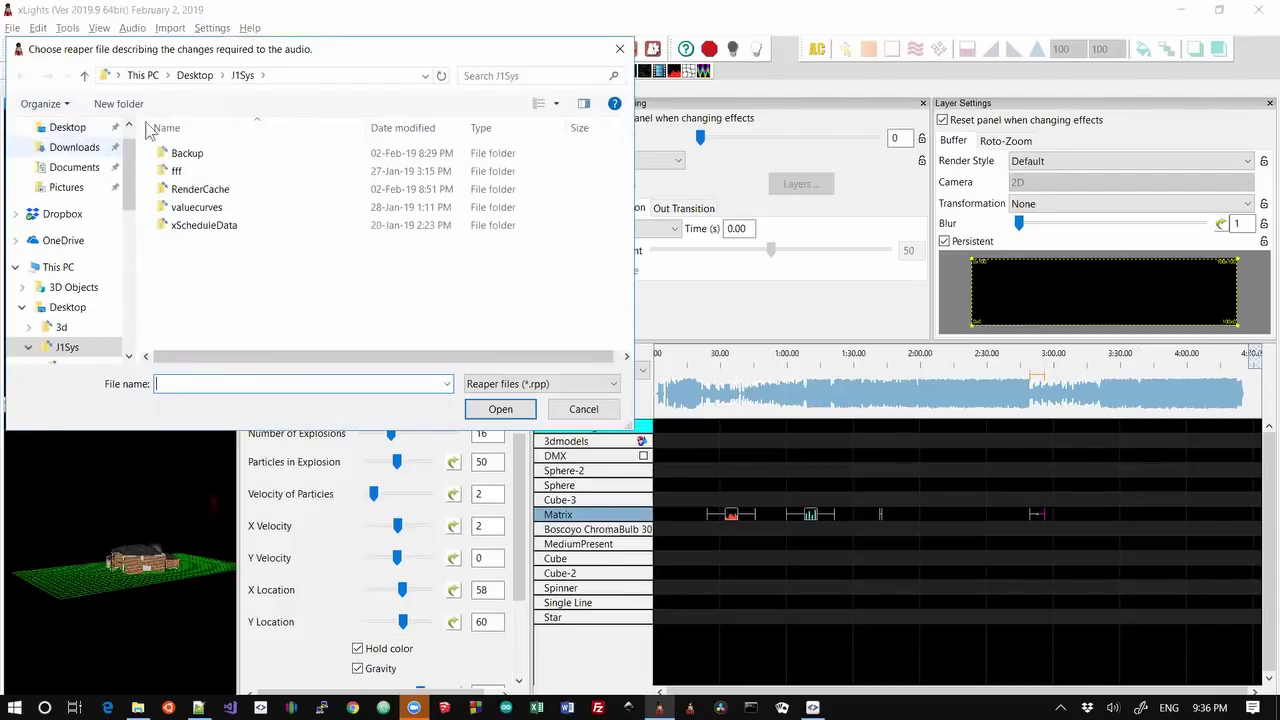
pyautogui.moveTo(268, 62); pyautogui.dragTo(464, 95)
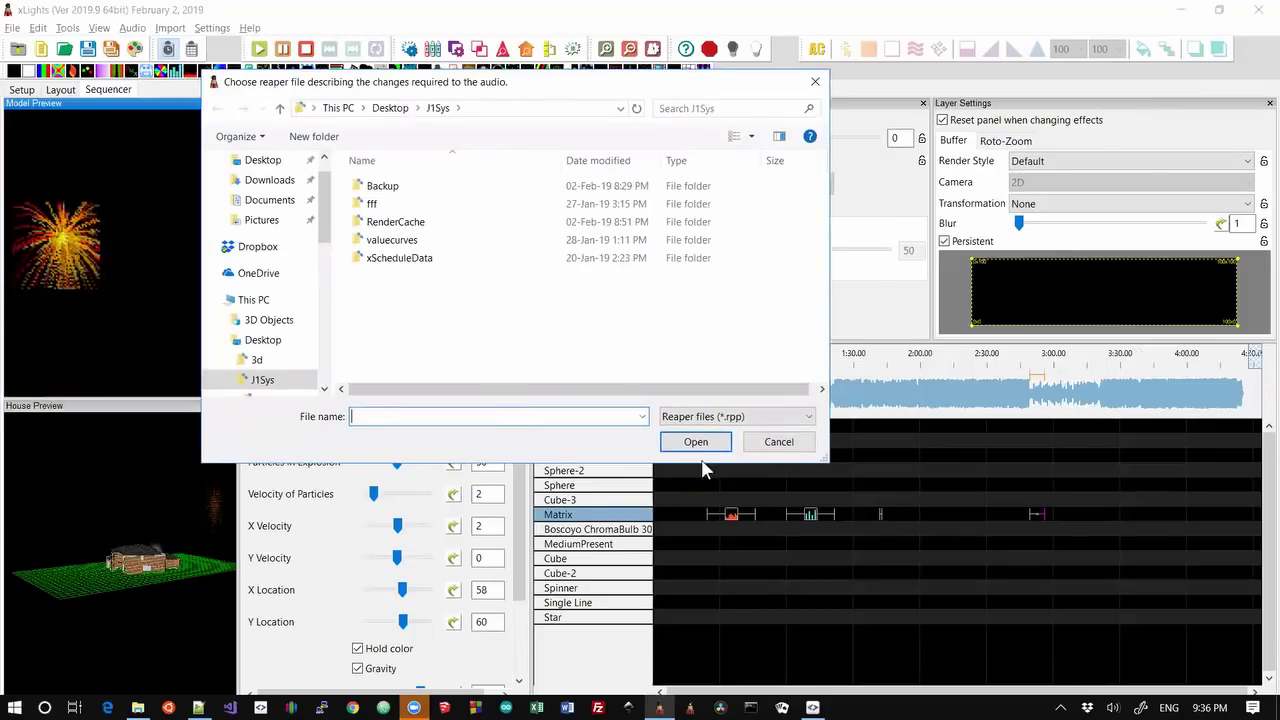
pyautogui.click(714, 420)
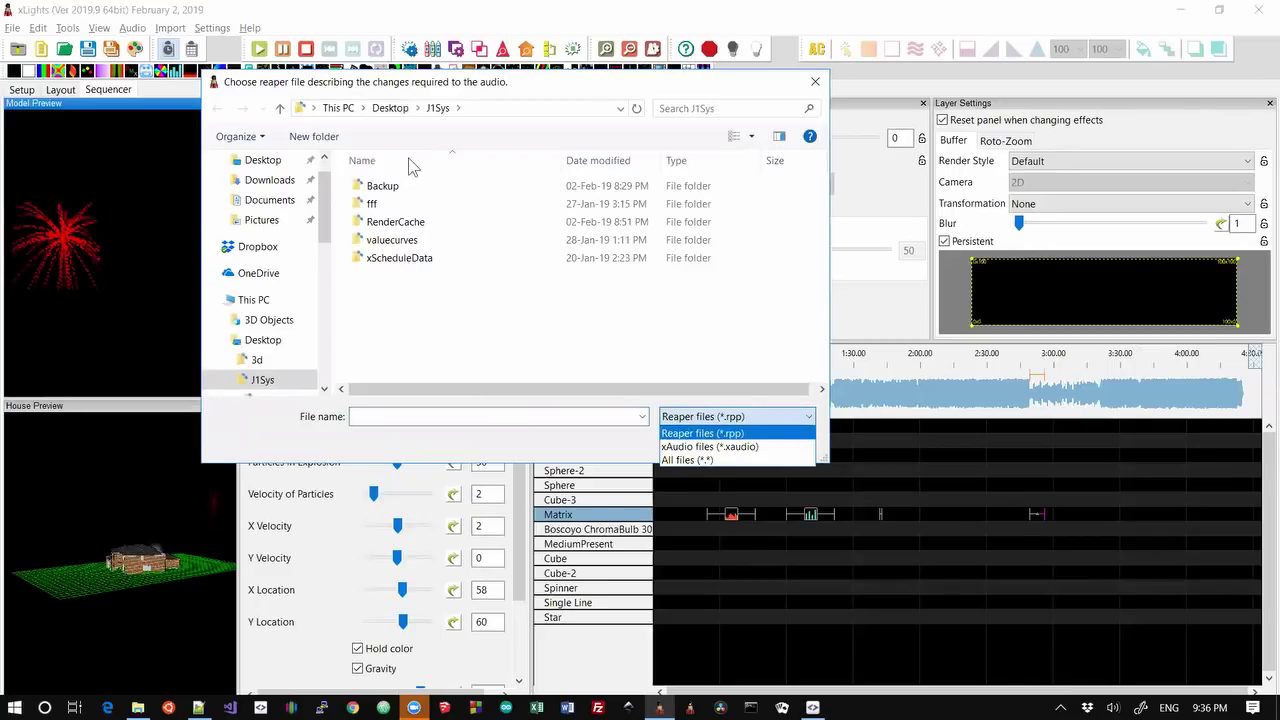
pyautogui.click(398, 110)
pyautogui.click(392, 108)
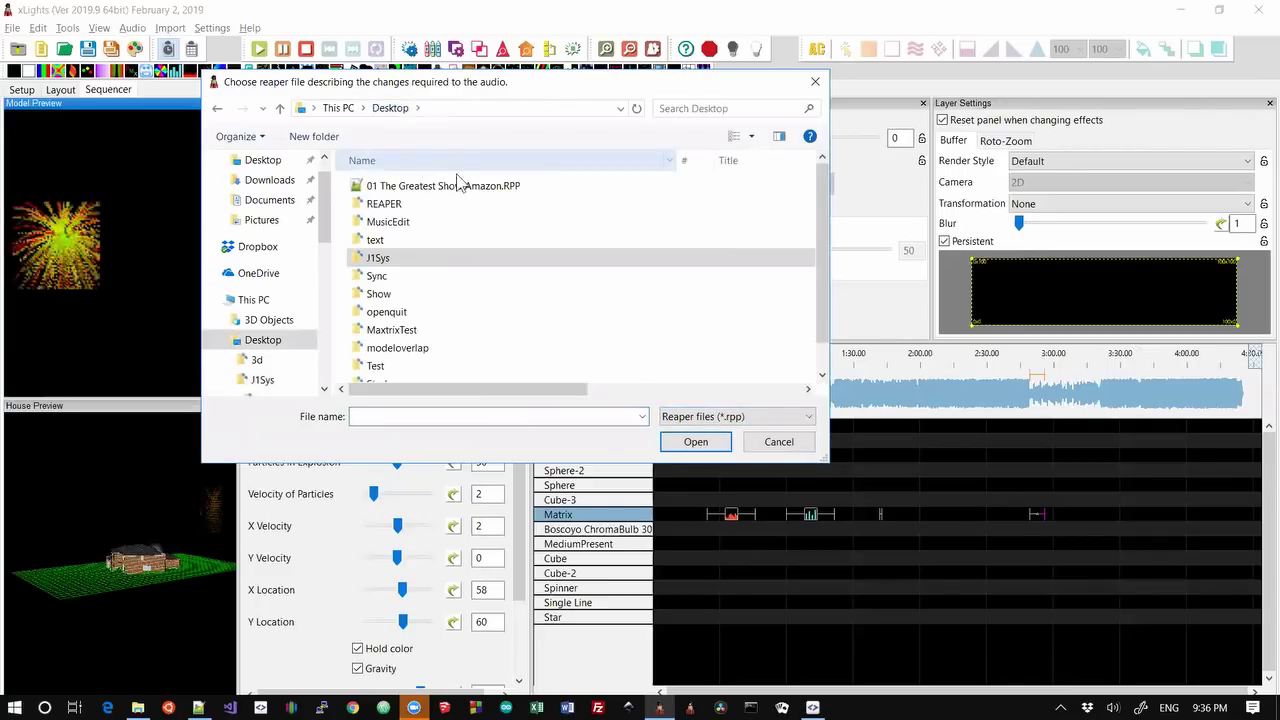
pyautogui.click(455, 186)
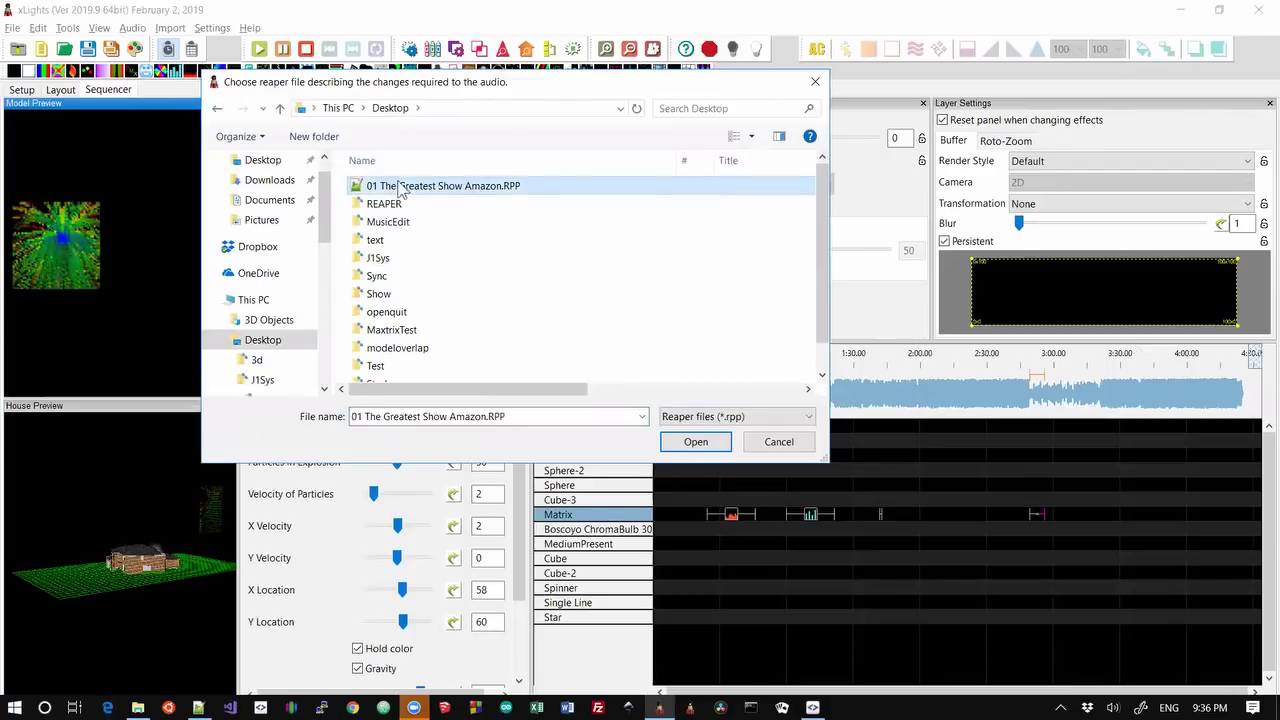
pyautogui.click(696, 442)
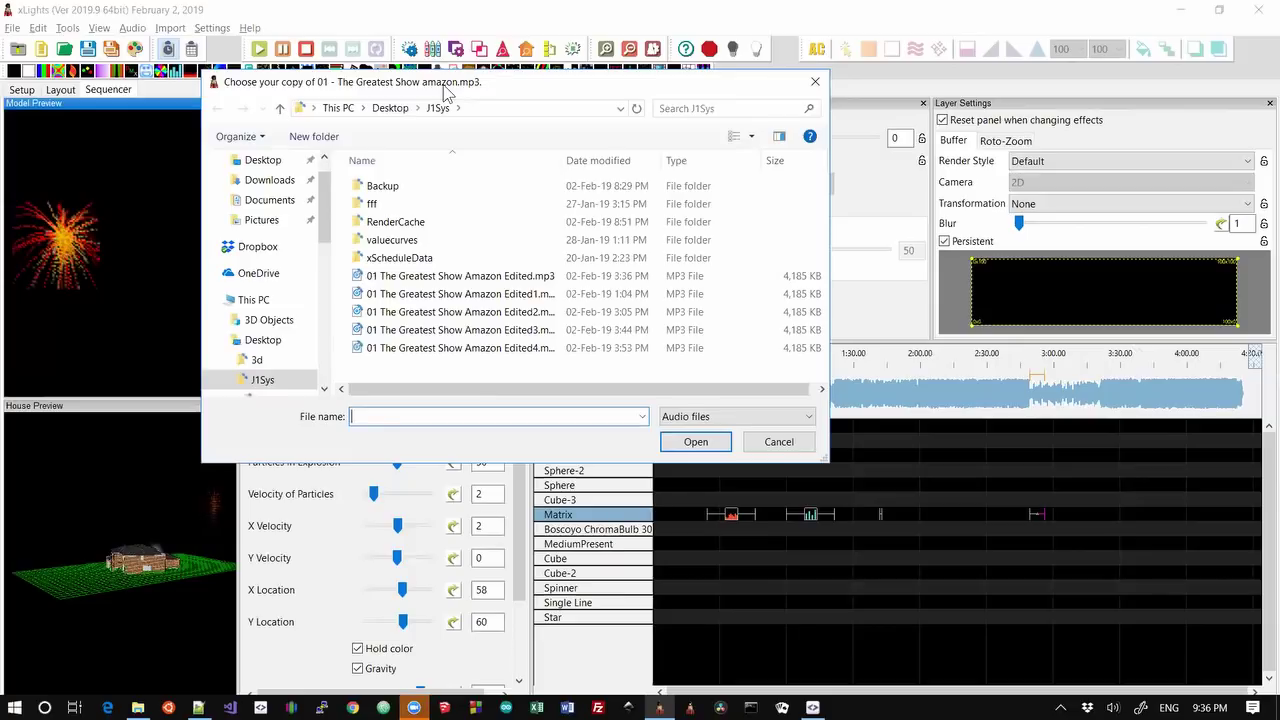
# - Use AMAZON_The Greatest Show.mp3 from the Desktop as the source audio and overwrite the existing 01 The Greatest Show Amazon Edited.mp3
pyautogui.click(391, 110)
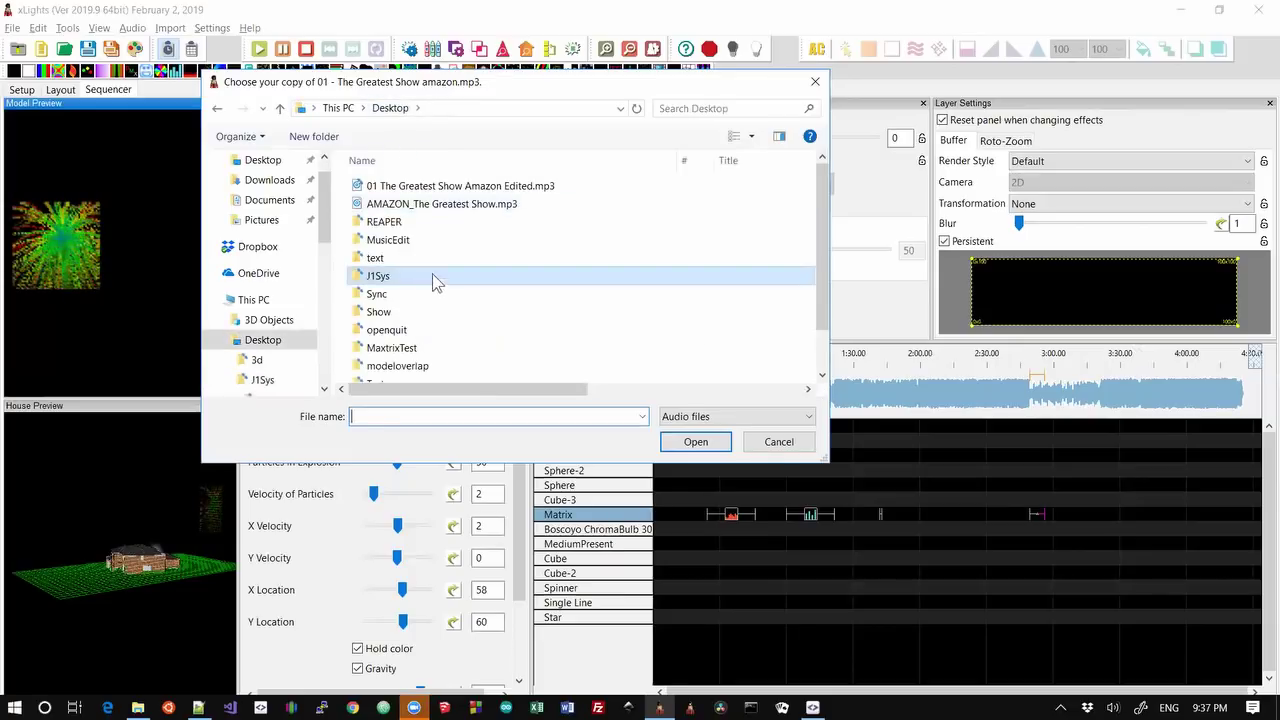
pyautogui.click(422, 206)
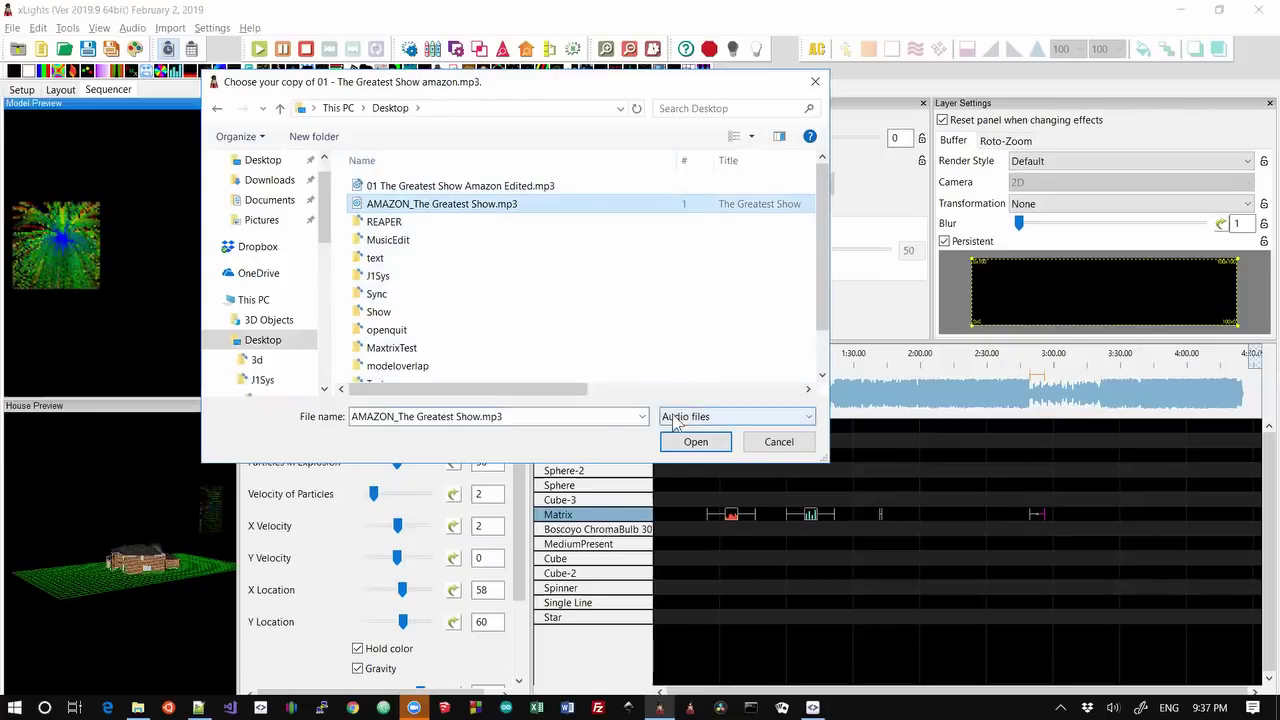
pyautogui.click(688, 442)
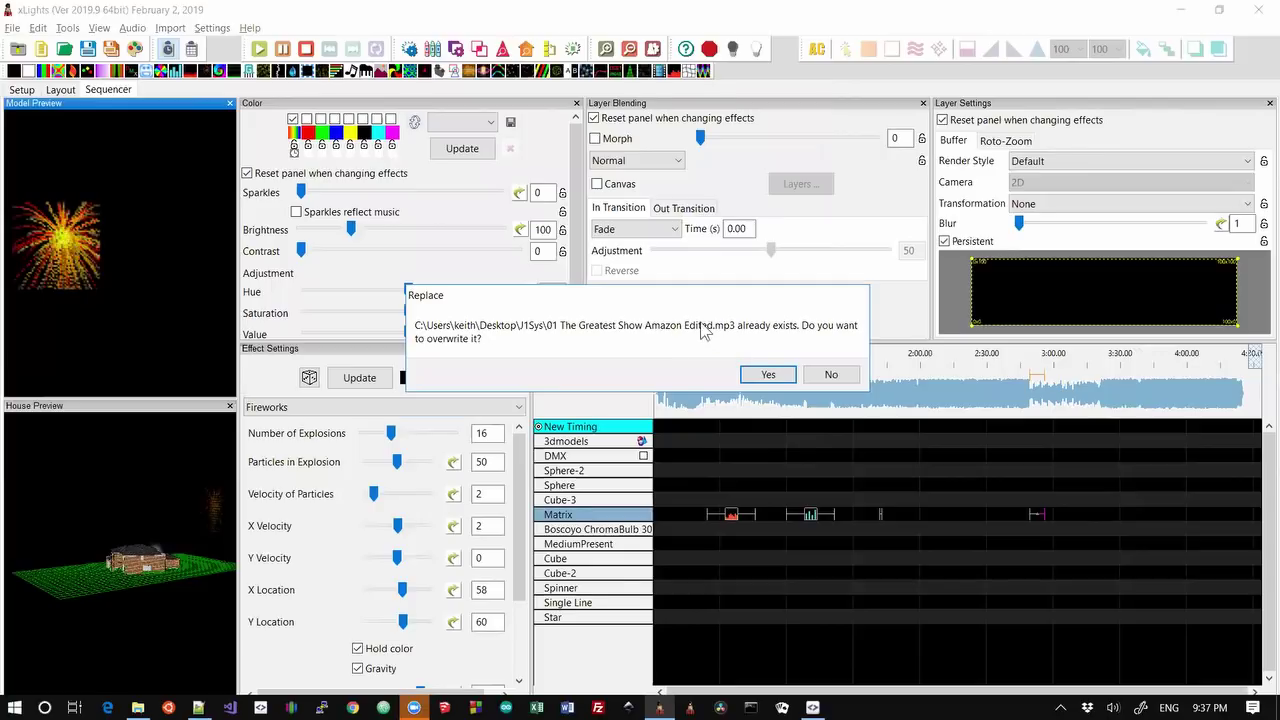
pyautogui.click(767, 376)
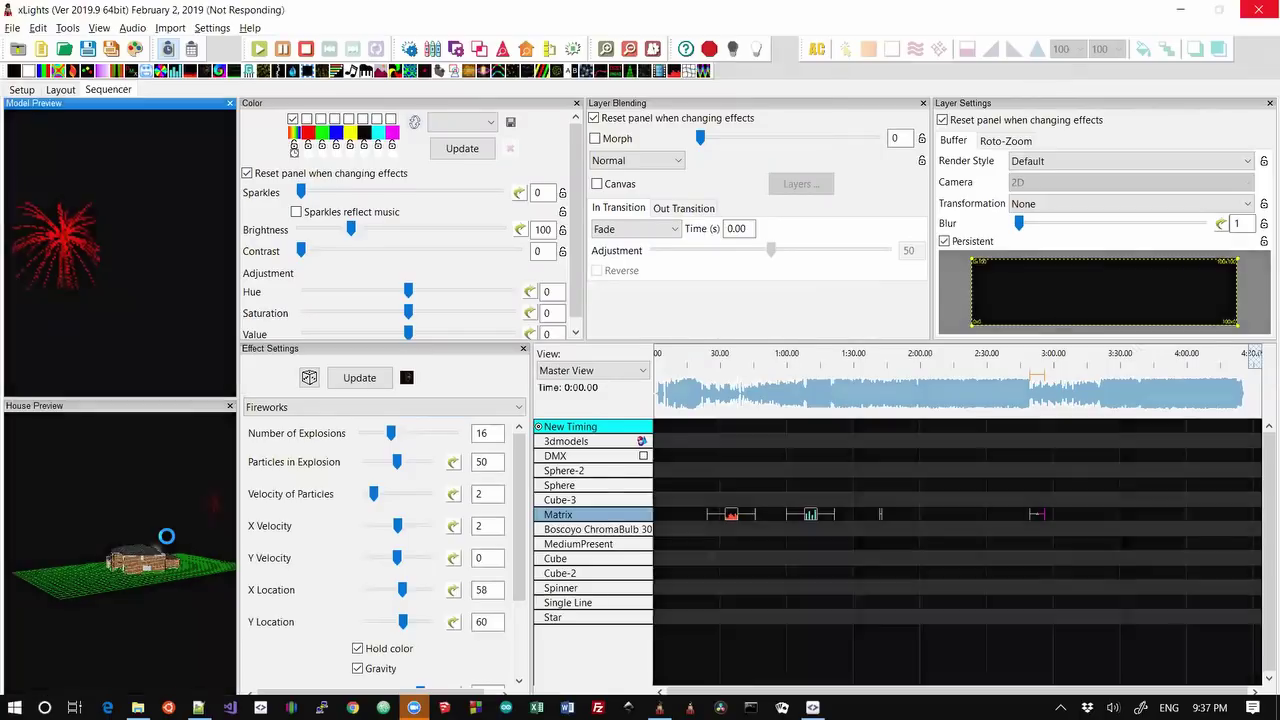
# - Launch Paint by running the pbrush command in Windows
pyautogui.press('super')
pyautogui.click(819, 614)
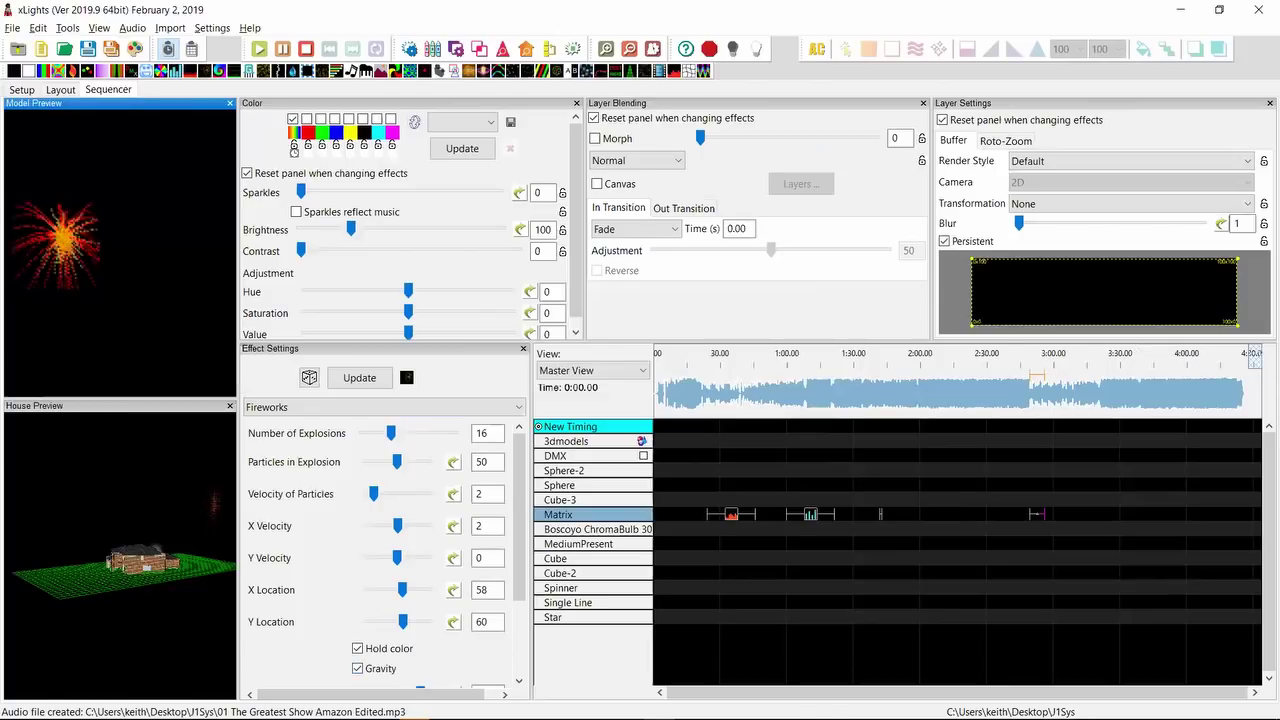
pyautogui.moveTo(92, 700)
pyautogui.press('super+r')
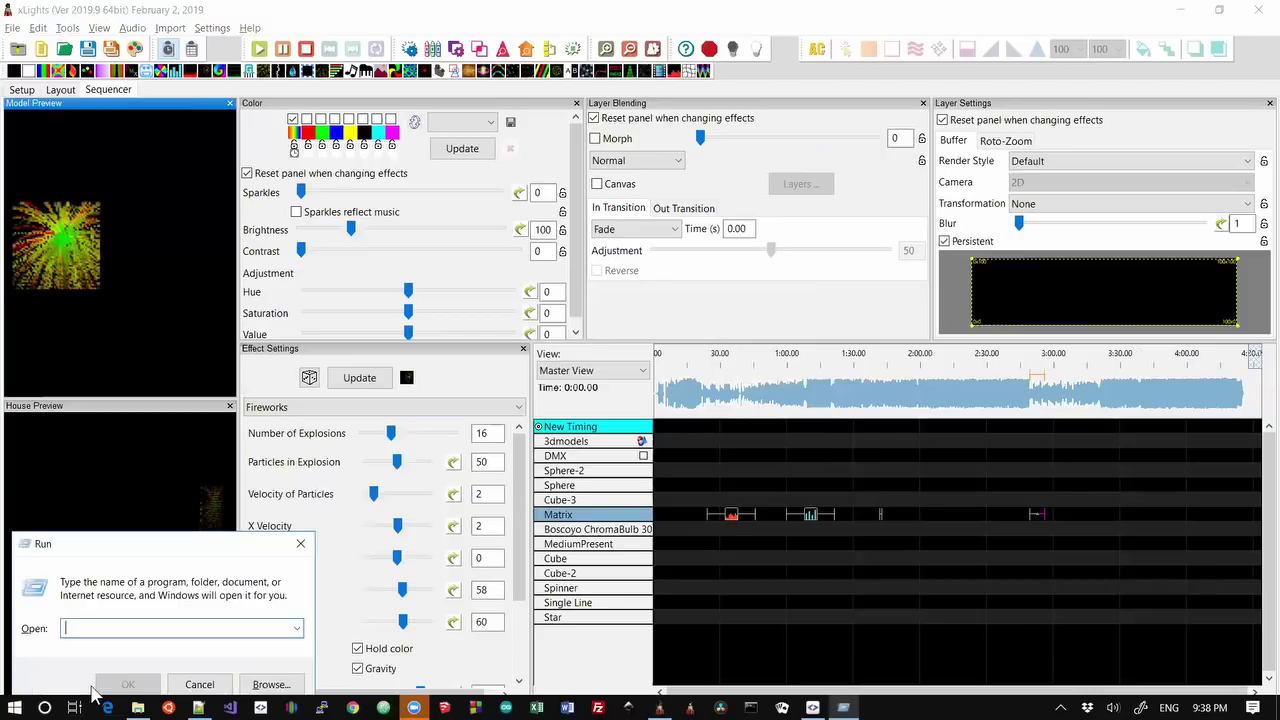
pyautogui.write('pr')
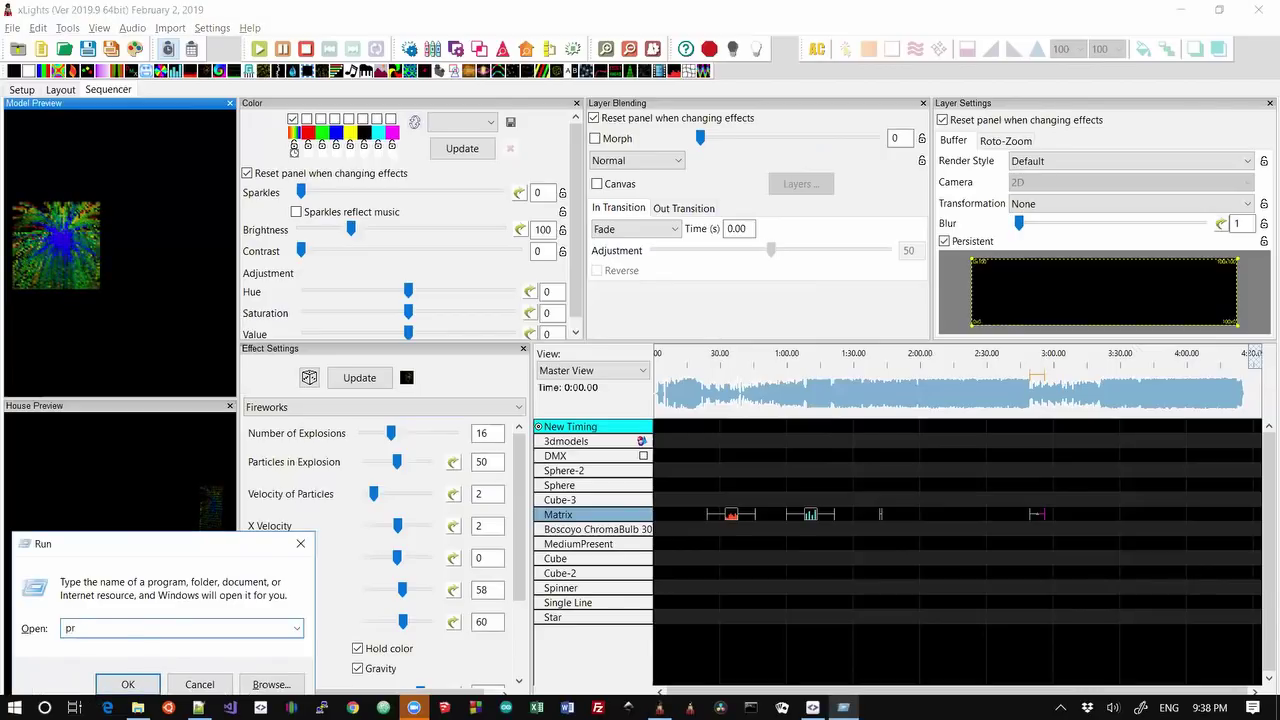
pyautogui.write('brush')
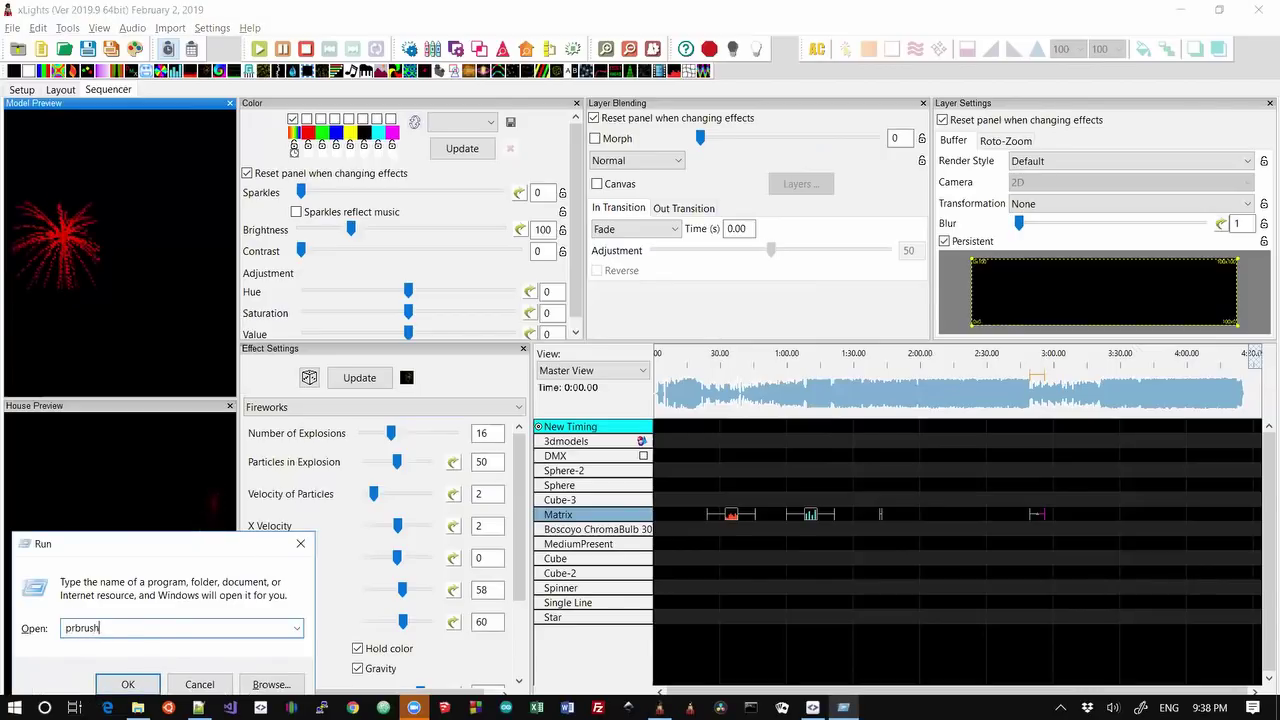
pyautogui.press('Return')
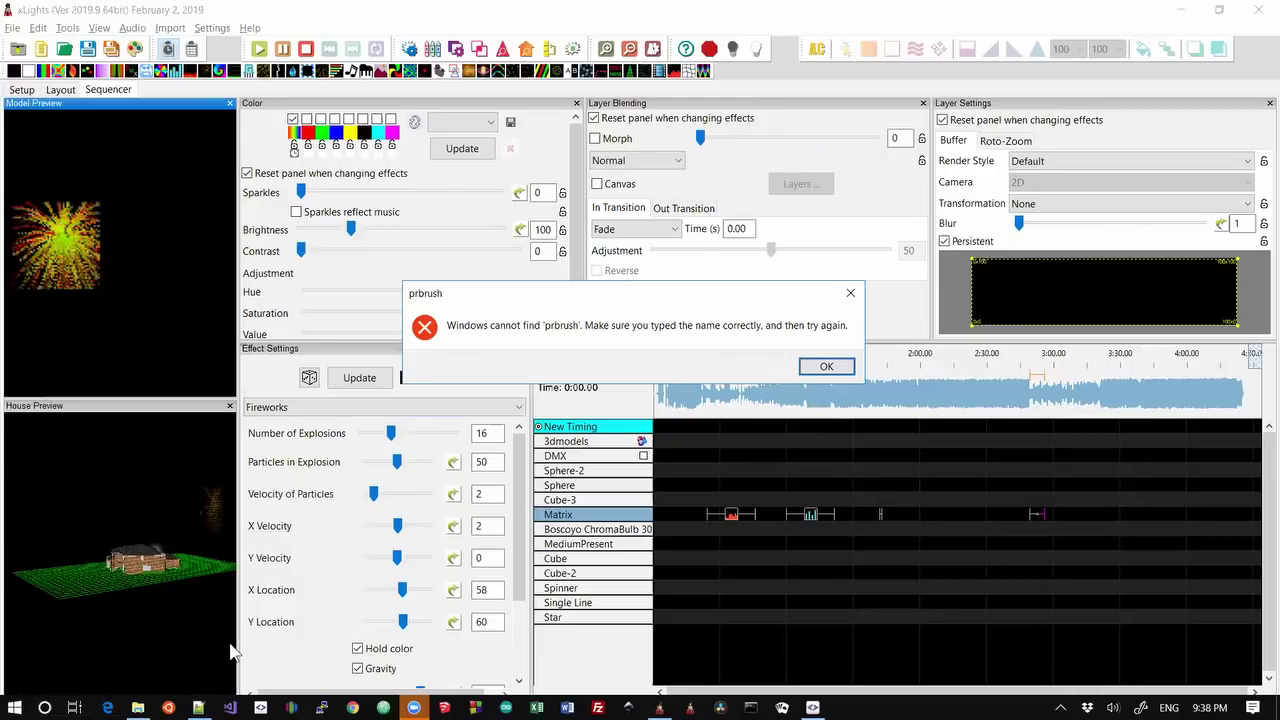
pyautogui.press('Return')
pyautogui.write('pbrush')
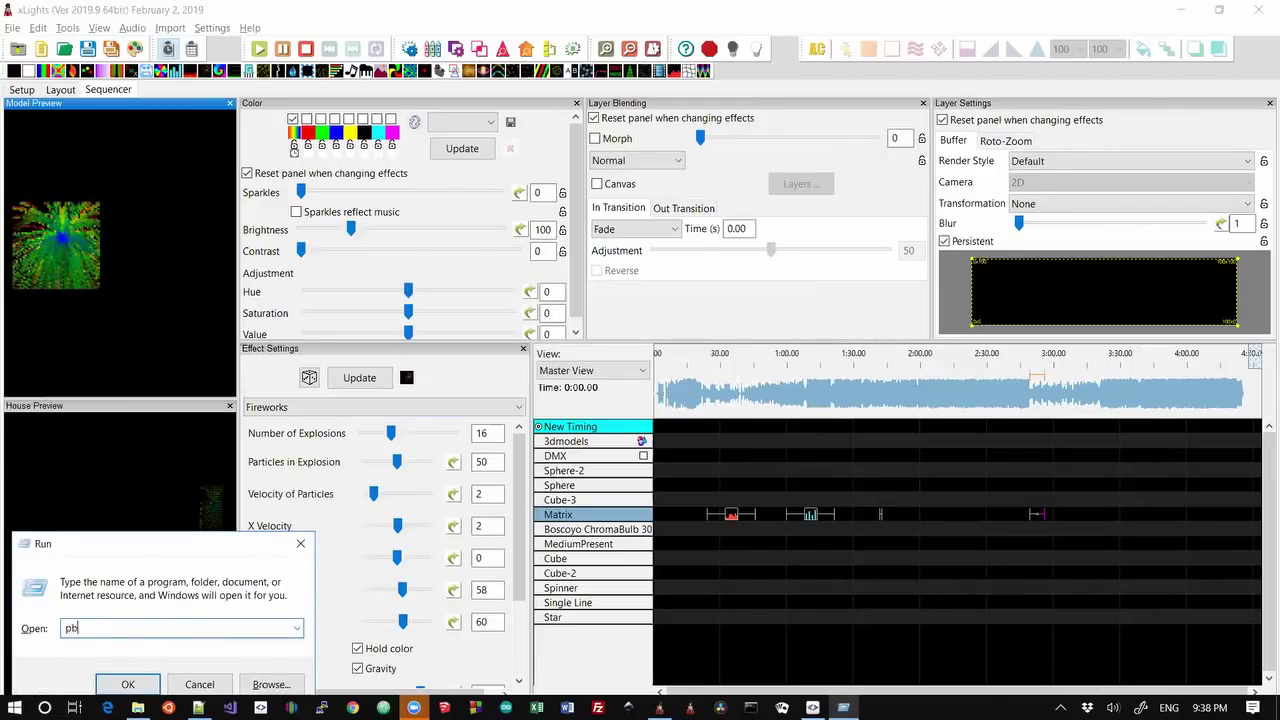
pyautogui.press('Return')
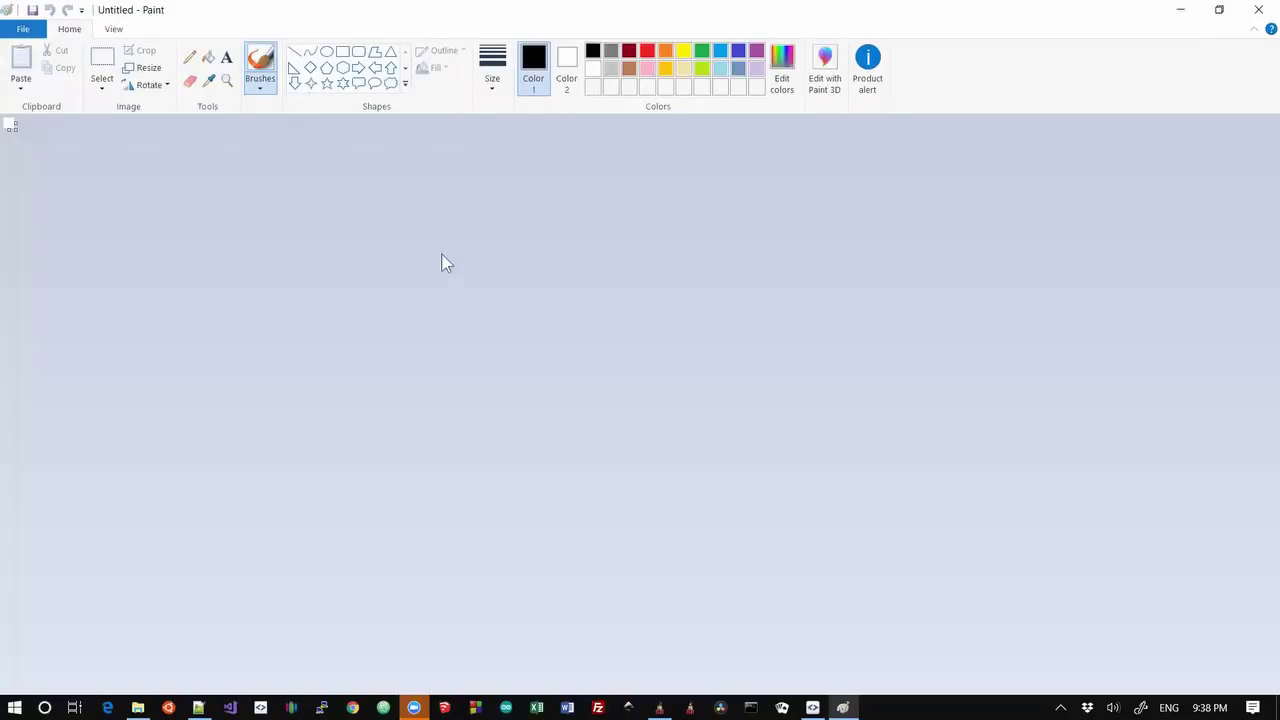
# - Enlarge the blank Paint canvas and draw a short, steep straight line near its left edge
pyautogui.click(22, 34)
pyautogui.click(528, 283)
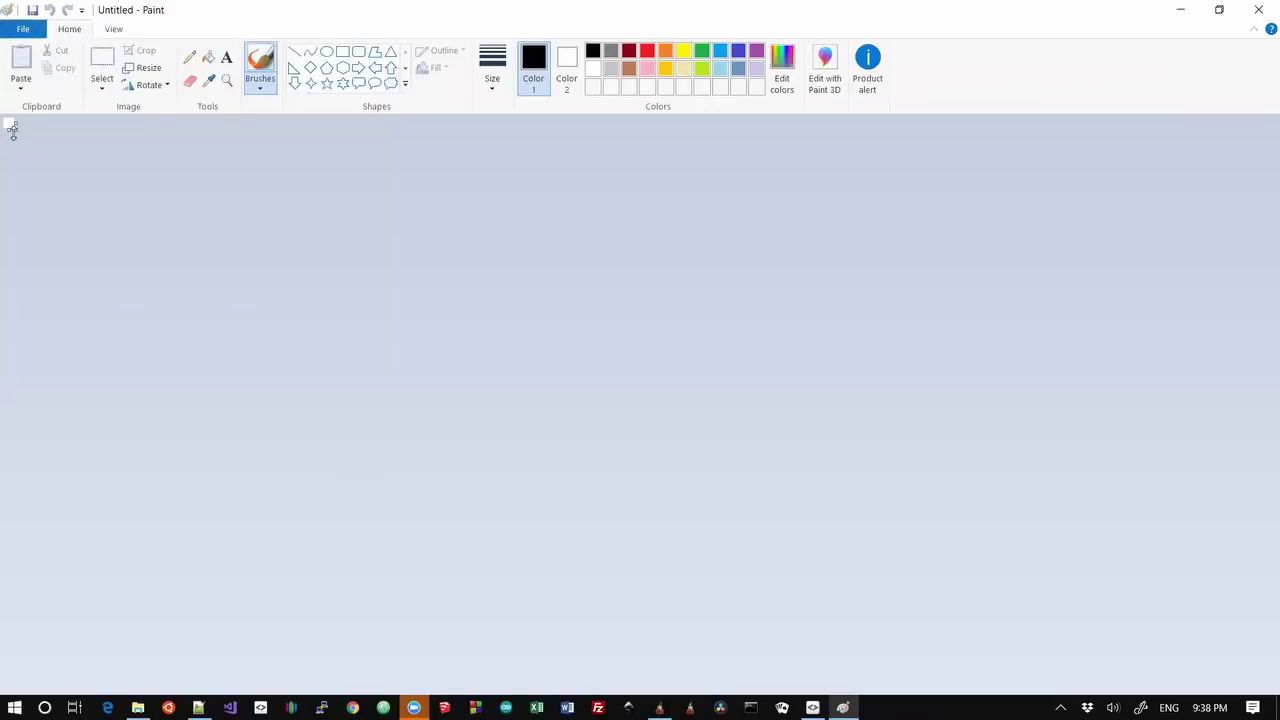
pyautogui.moveTo(12, 130); pyautogui.dragTo(867, 518)
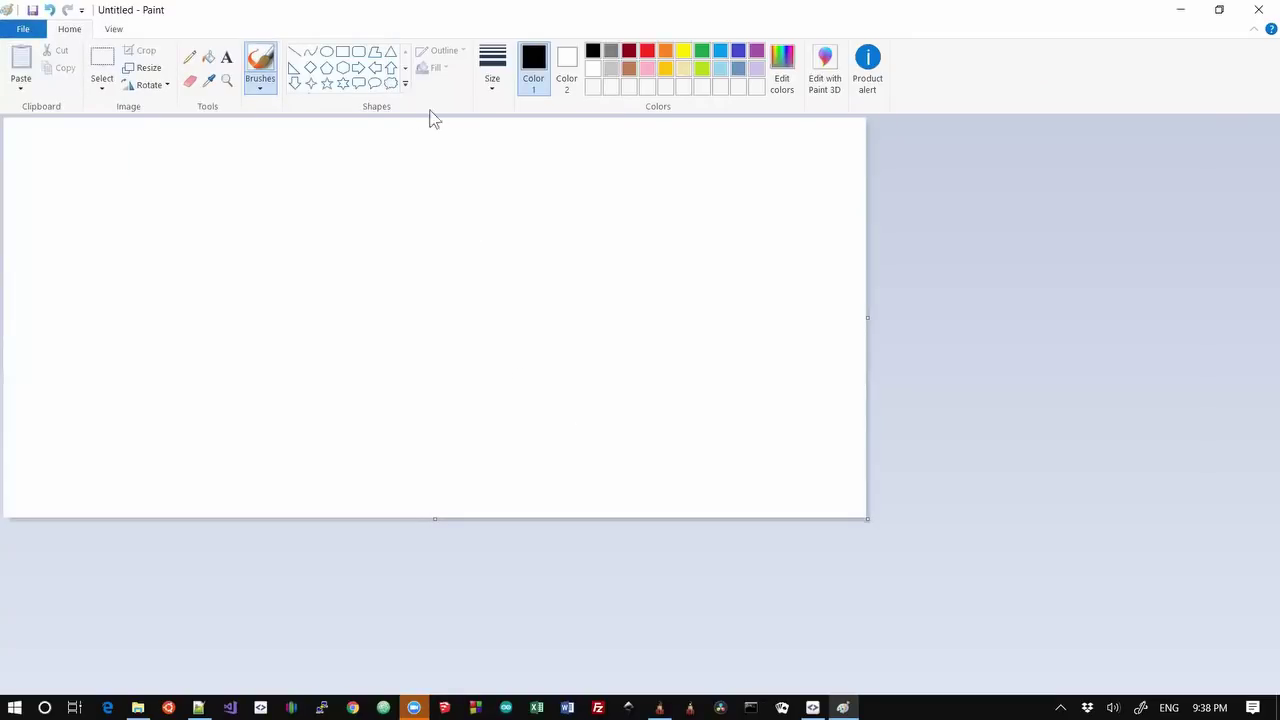
pyautogui.click(294, 53)
pyautogui.moveTo(44, 272)
pyautogui.mouseDown()
pyautogui.moveTo(137, 254)
pyautogui.moveTo(214, 191)
pyautogui.moveTo(66, 226)
pyautogui.moveTo(59, 212)
pyautogui.mouseUp()
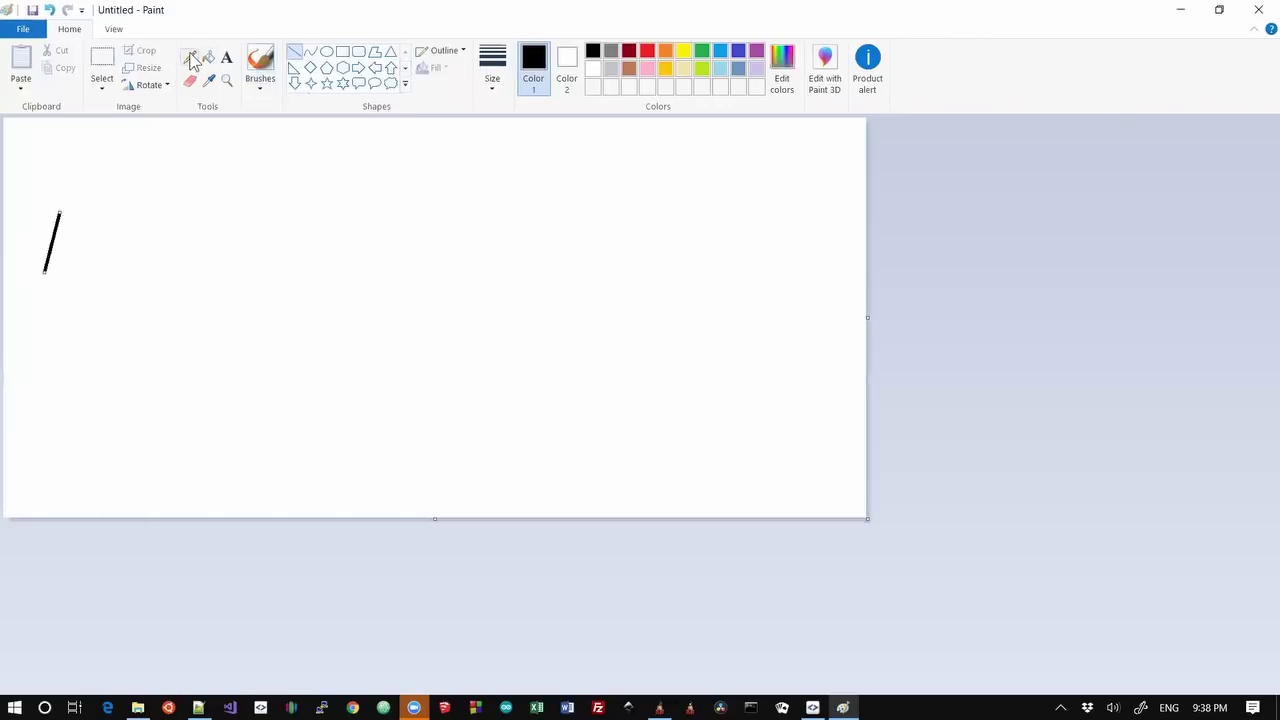
# - Sketch a rising curve, a falling curve and a crossing pair over a vertical line in pencil, then close Paint without saving
pyautogui.click(189, 57)
pyautogui.moveTo(128, 321)
pyautogui.mouseDown()
pyautogui.moveTo(239, 299)
pyautogui.moveTo(296, 196)
pyautogui.mouseUp()
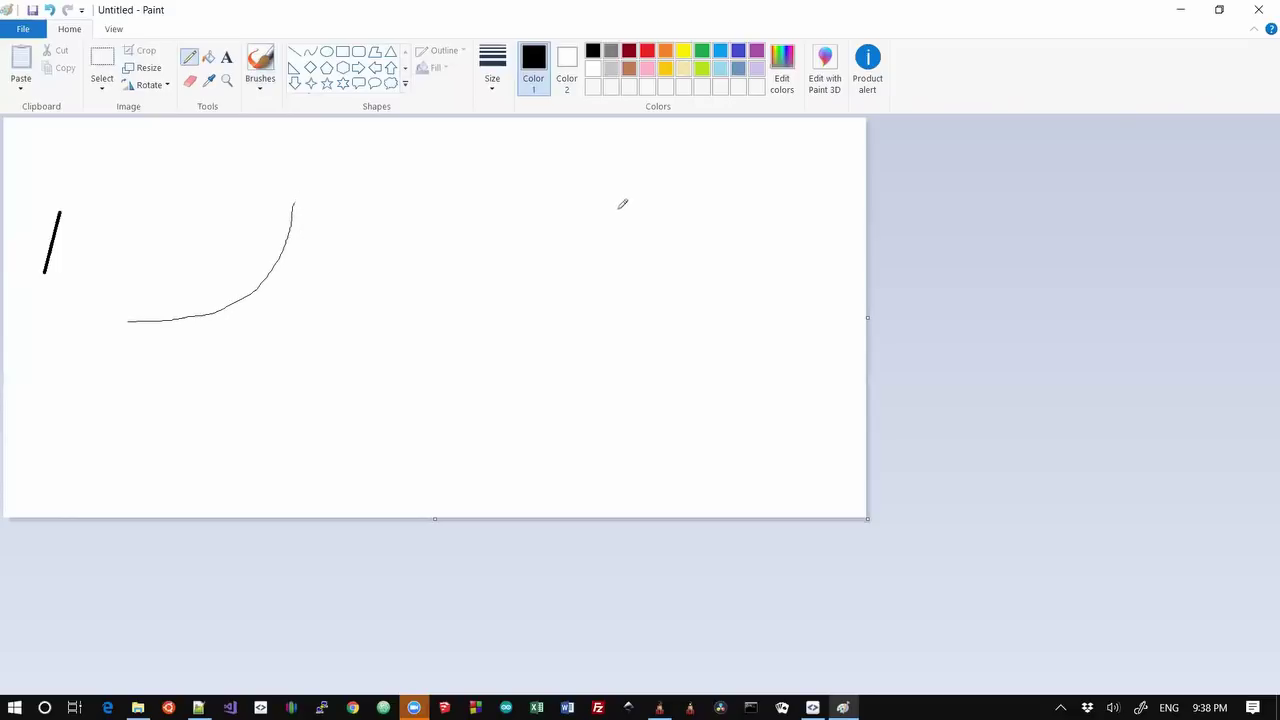
pyautogui.moveTo(617, 208)
pyautogui.mouseDown()
pyautogui.moveTo(641, 247)
pyautogui.moveTo(733, 310)
pyautogui.moveTo(790, 299)
pyautogui.mouseUp()
pyautogui.moveTo(446, 193); pyautogui.dragTo(446, 346)
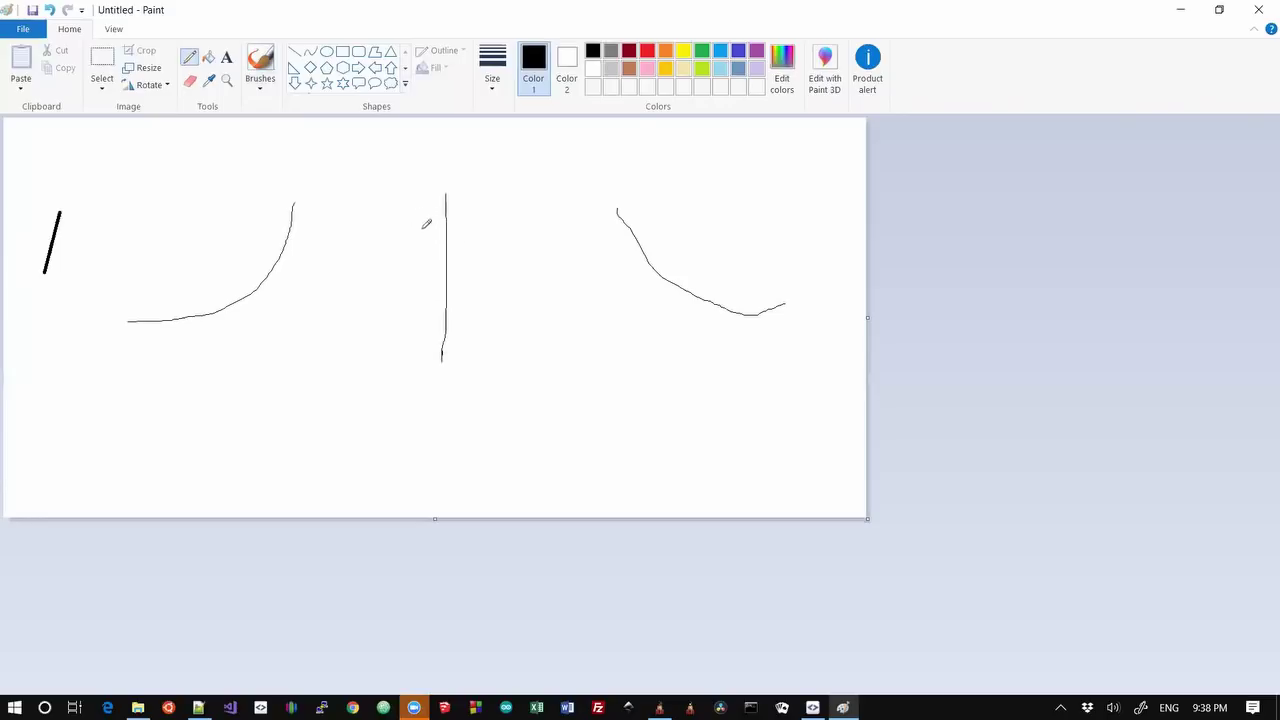
pyautogui.moveTo(411, 212)
pyautogui.mouseDown()
pyautogui.moveTo(461, 229)
pyautogui.moveTo(487, 325)
pyautogui.mouseUp()
pyautogui.moveTo(489, 212)
pyautogui.mouseDown()
pyautogui.moveTo(468, 211)
pyautogui.moveTo(434, 249)
pyautogui.moveTo(420, 313)
pyautogui.mouseUp()
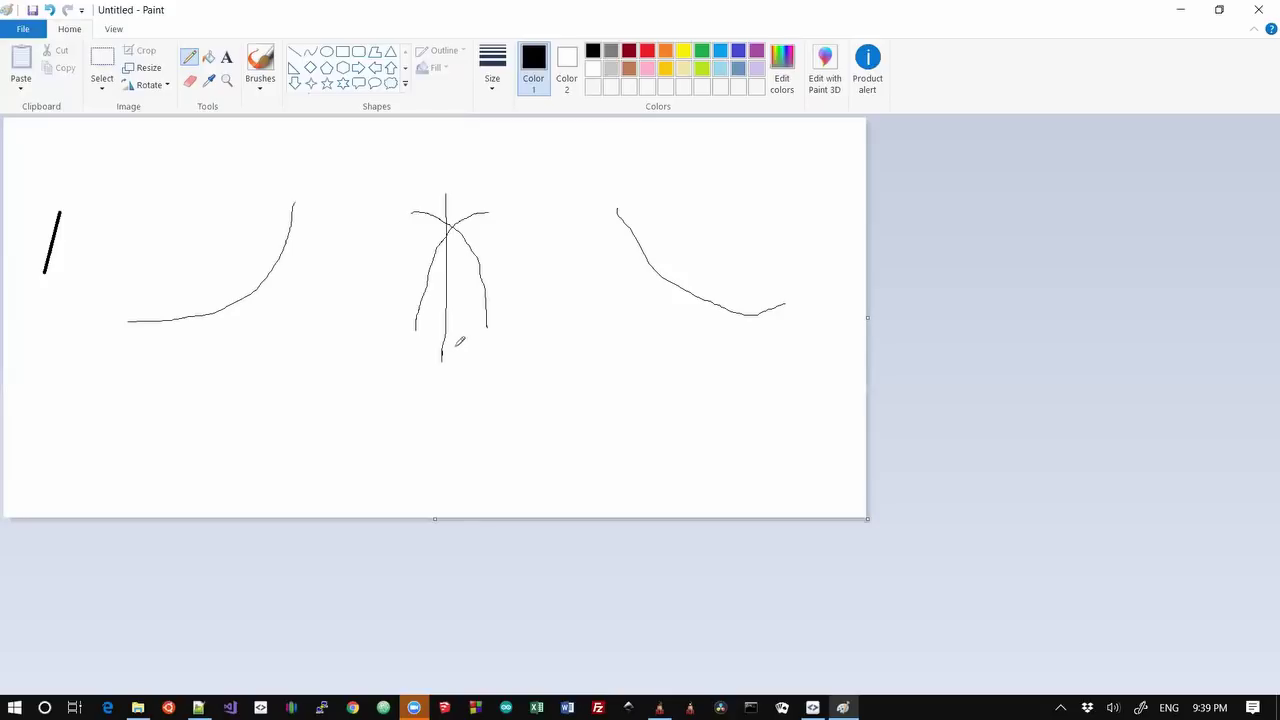
pyautogui.click(1256, 12)
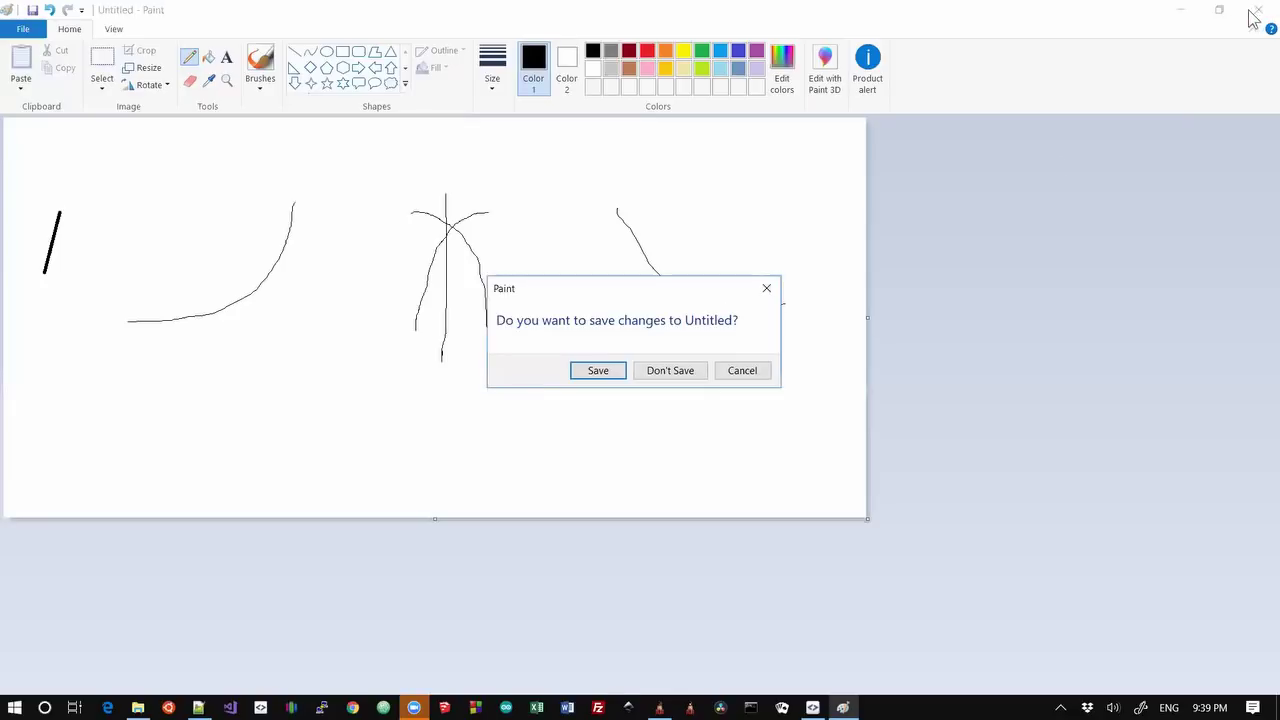
pyautogui.click(672, 372)
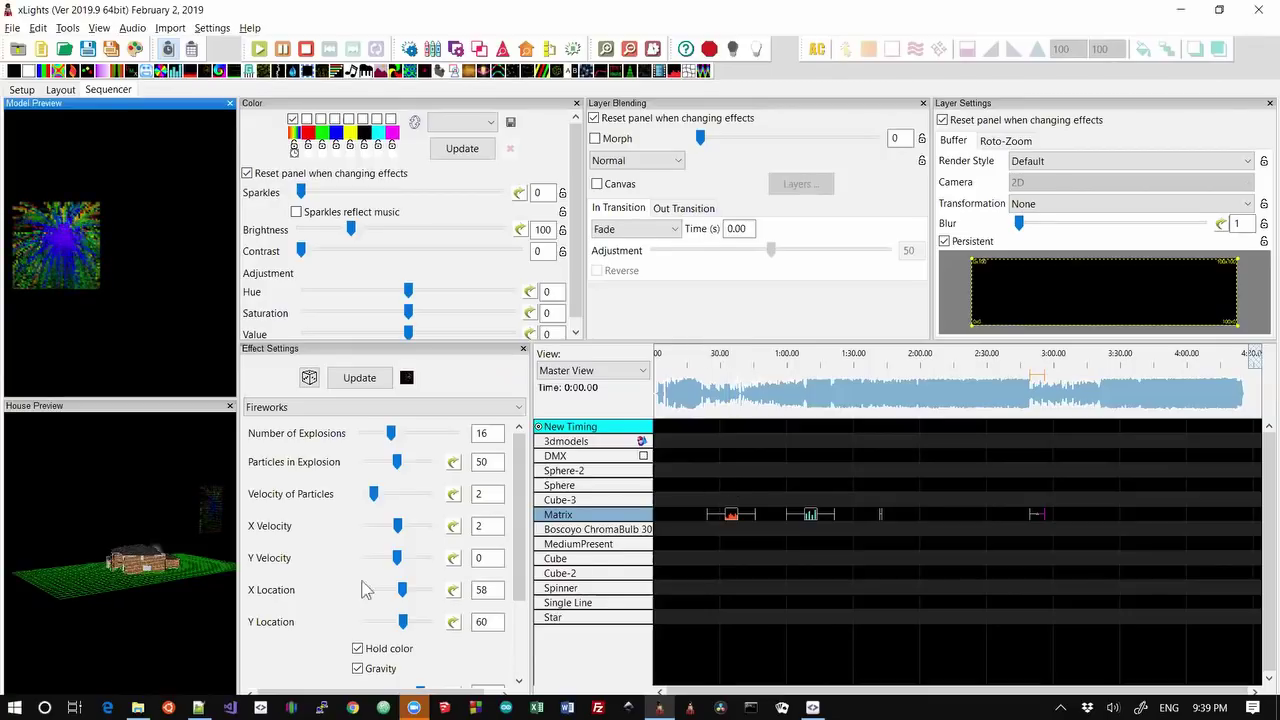
# - Open 01 The Greatest Show Amazon.xaudio from the Desktop folder in Notepad++
pyautogui.click(138, 707)
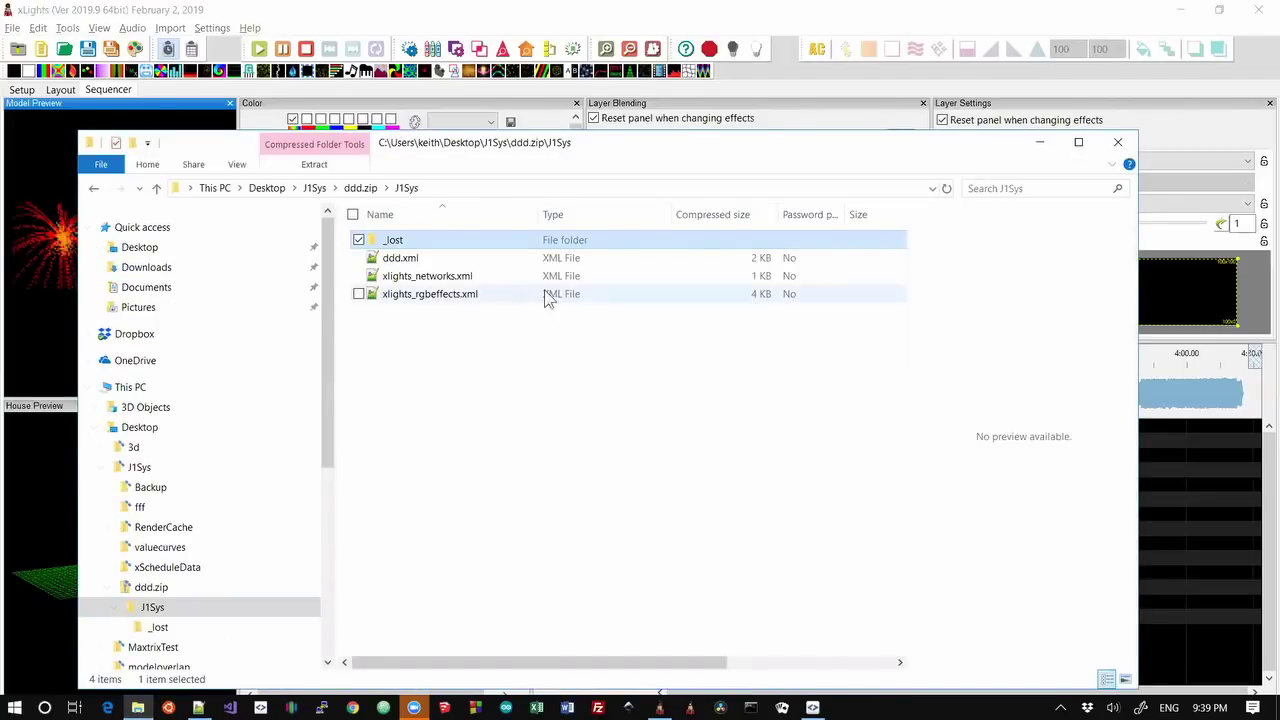
pyautogui.click(268, 189)
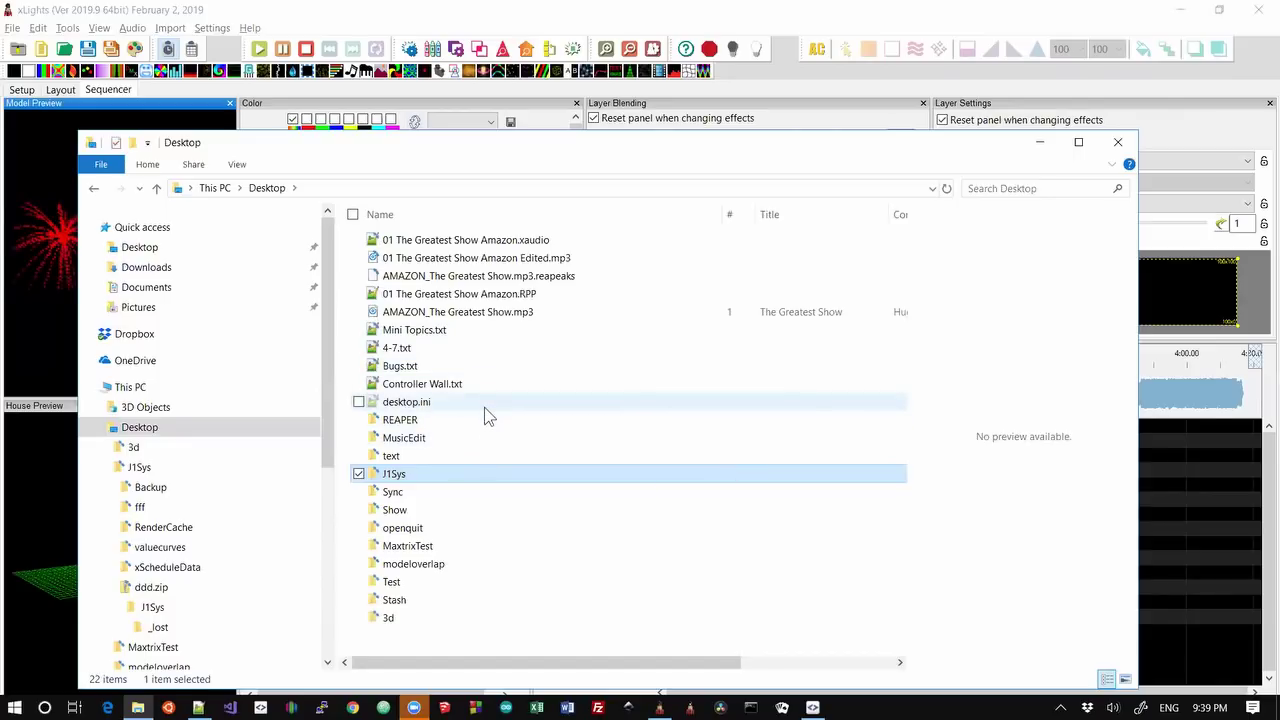
pyautogui.click(502, 243)
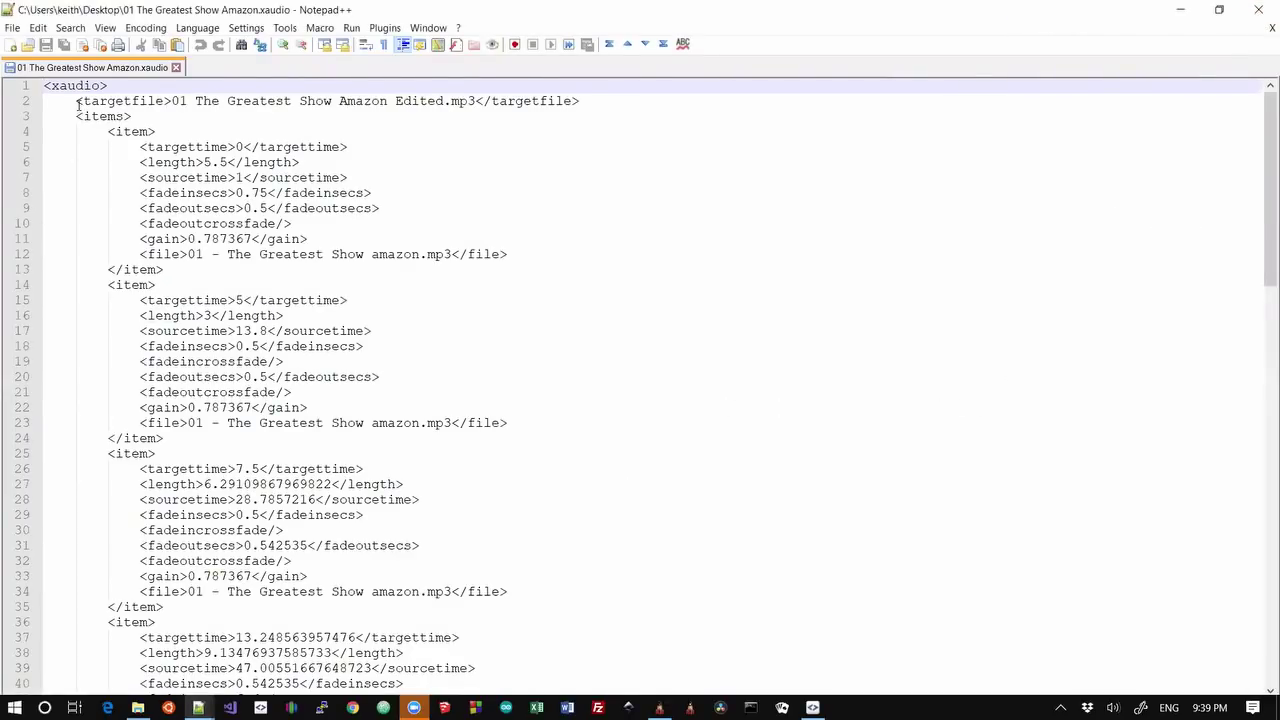
# - Examine the target file entry and the first item's target time, length and source time in the xaudio file
pyautogui.moveTo(76, 101); pyautogui.dragTo(597, 106)
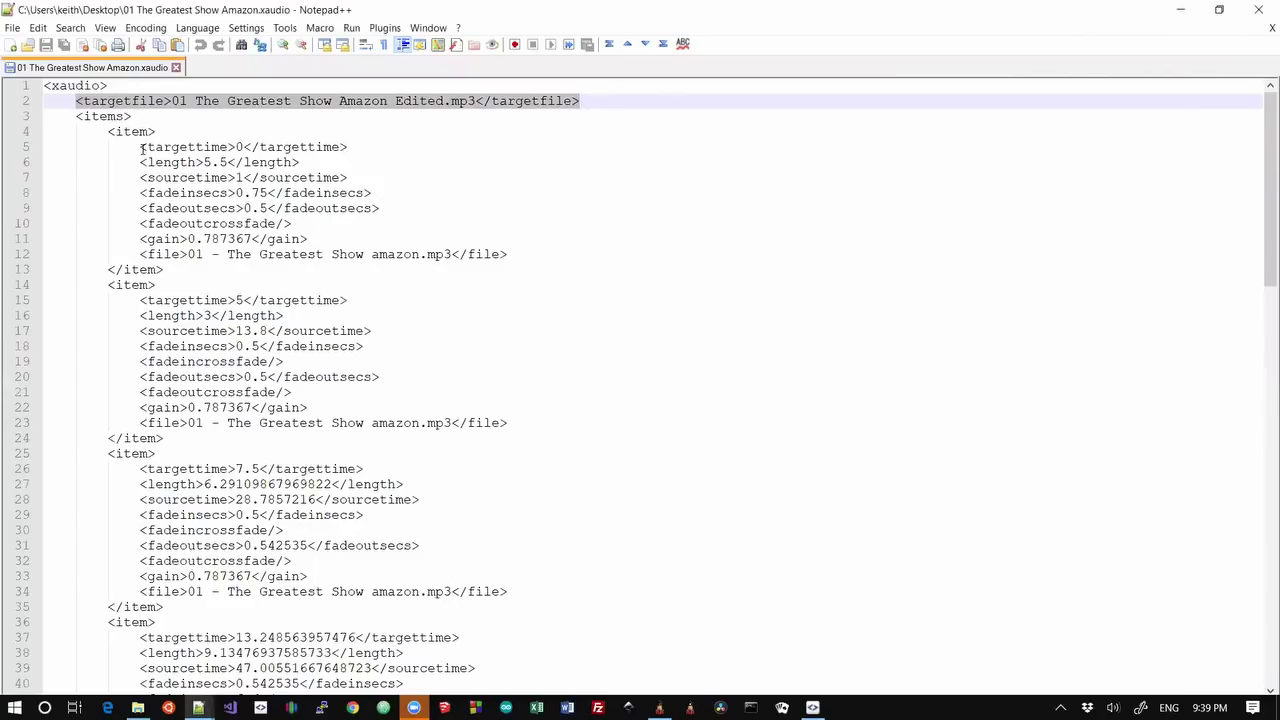
pyautogui.moveTo(107, 131); pyautogui.dragTo(172, 270)
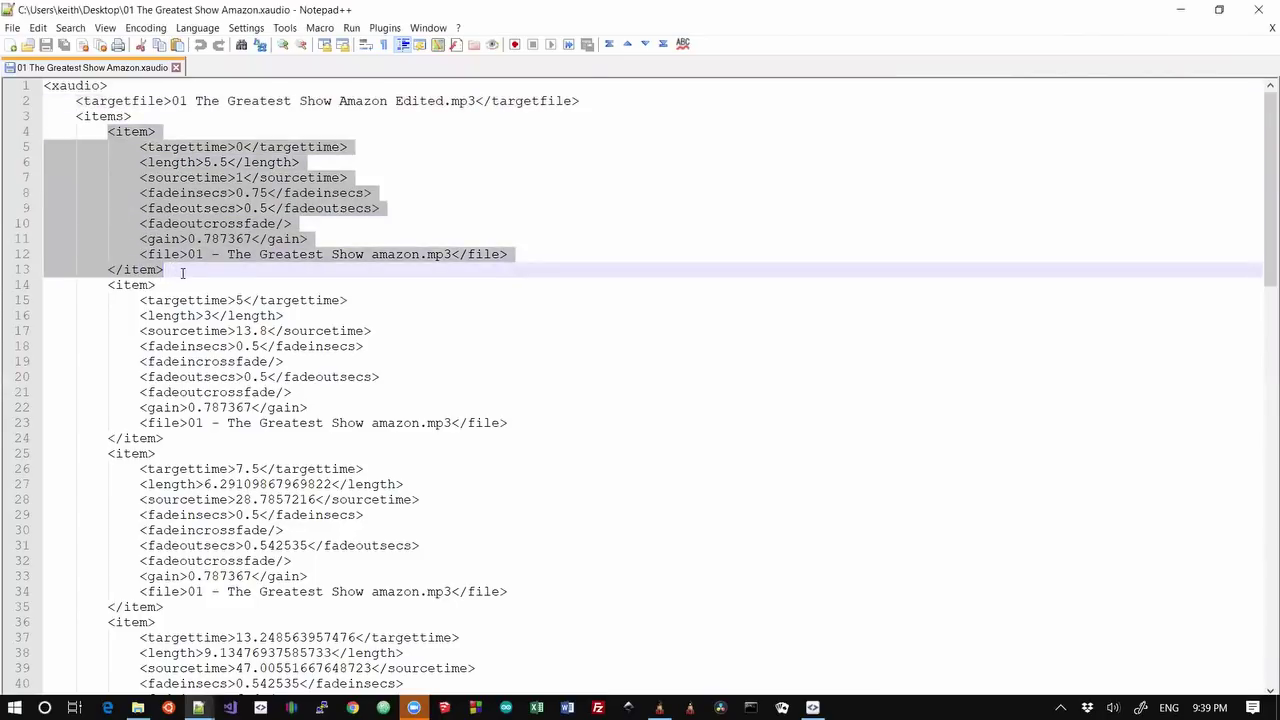
pyautogui.click(238, 147)
pyautogui.doubleClick(239, 147)
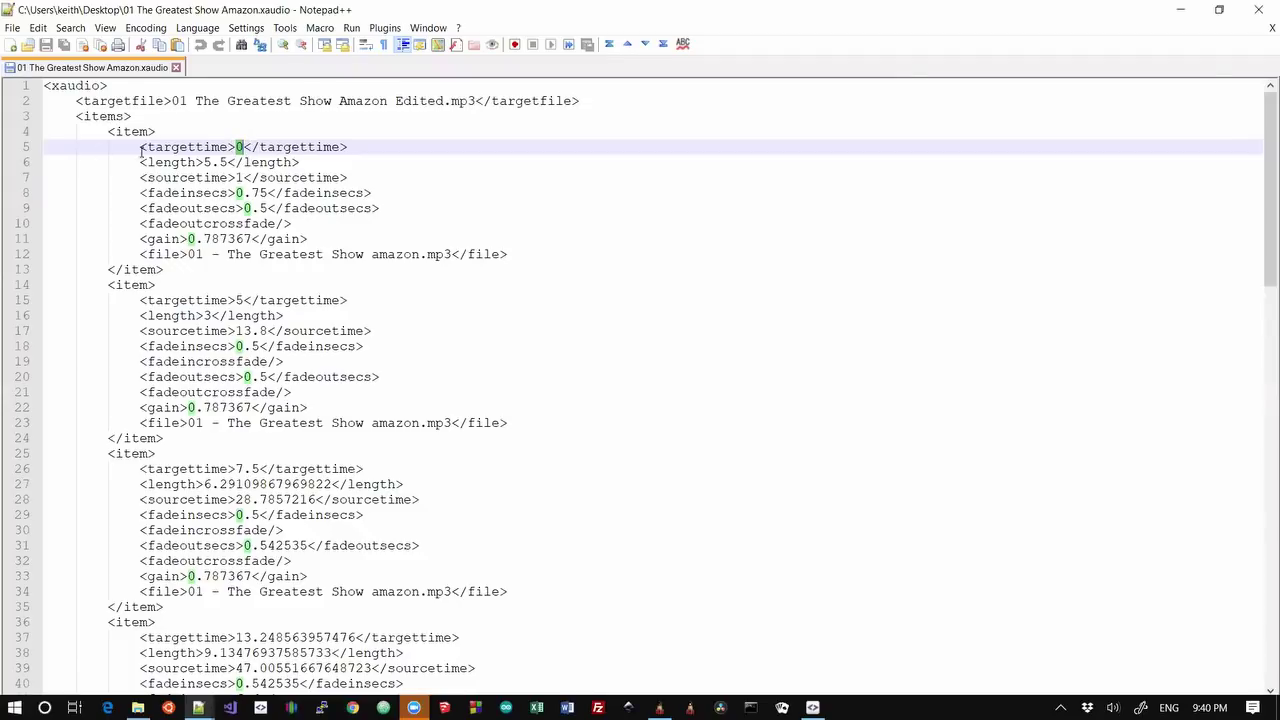
pyautogui.moveTo(141, 162); pyautogui.dragTo(300, 163)
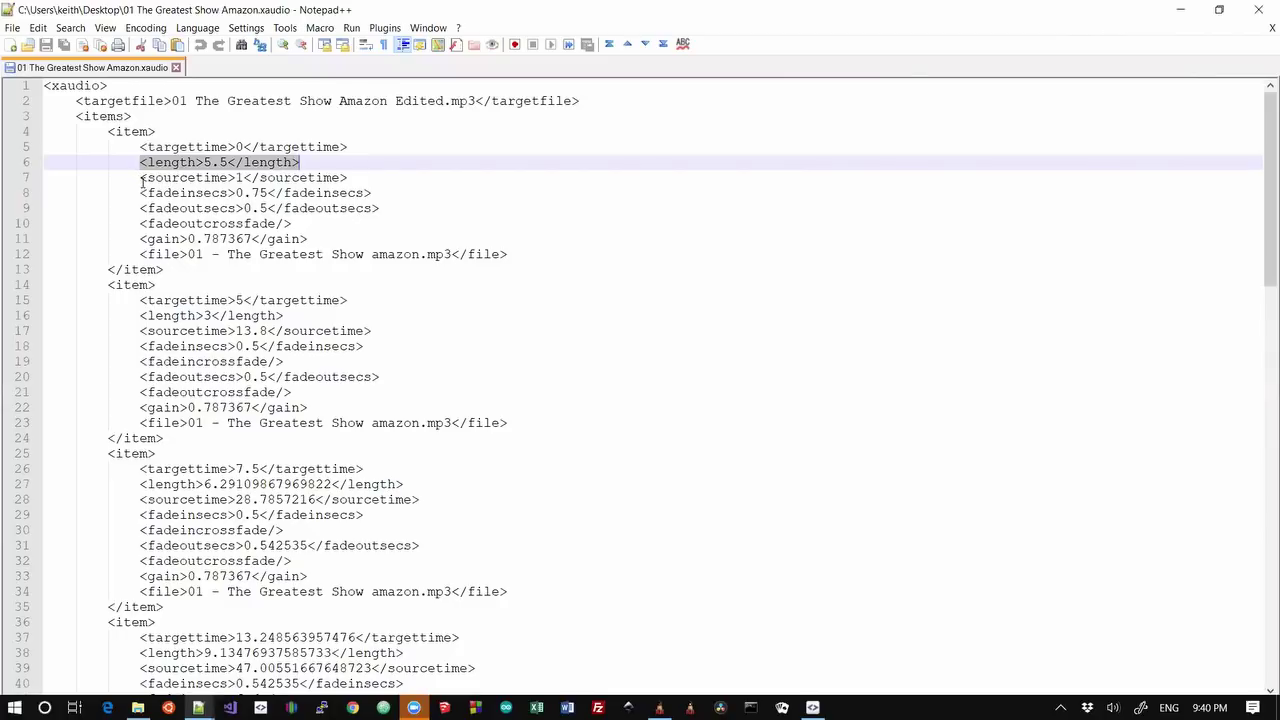
pyautogui.moveTo(141, 177); pyautogui.dragTo(349, 178)
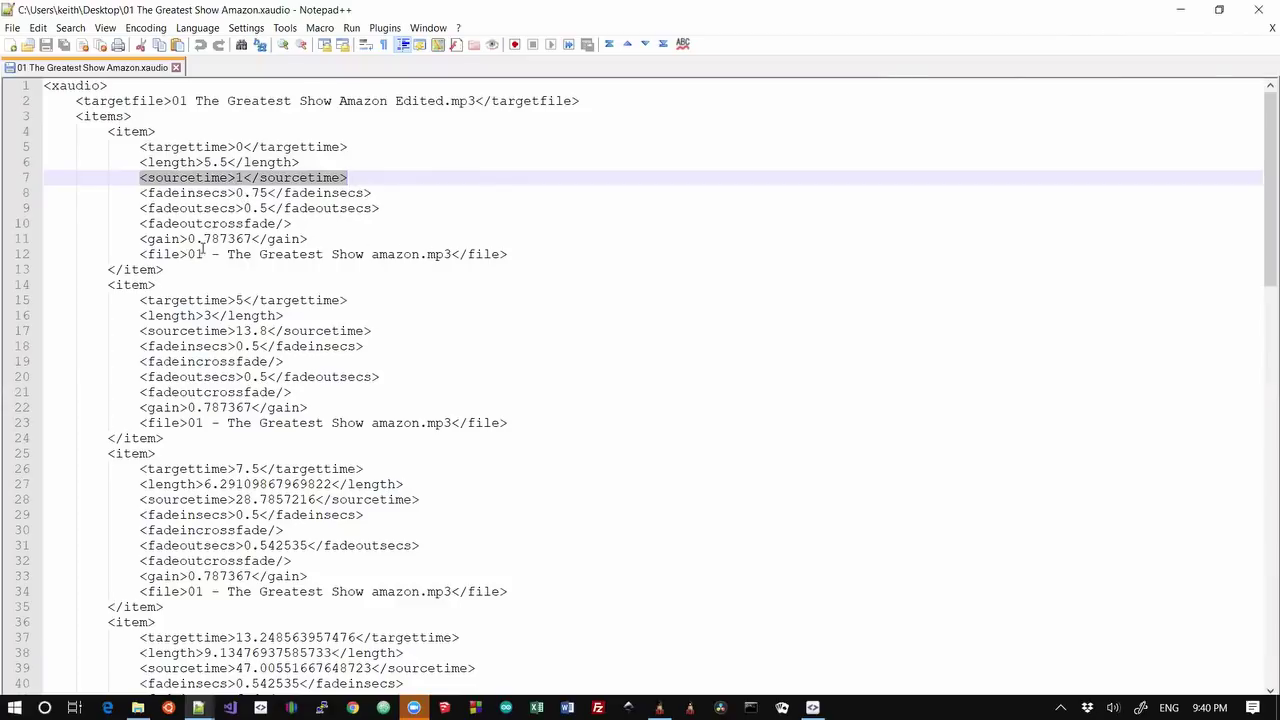
# - Examine the first item's source file, fade-in, fade-out, fade-out crossfade and gain entries in the xaudio file
pyautogui.moveTo(188, 254); pyautogui.dragTo(418, 256)
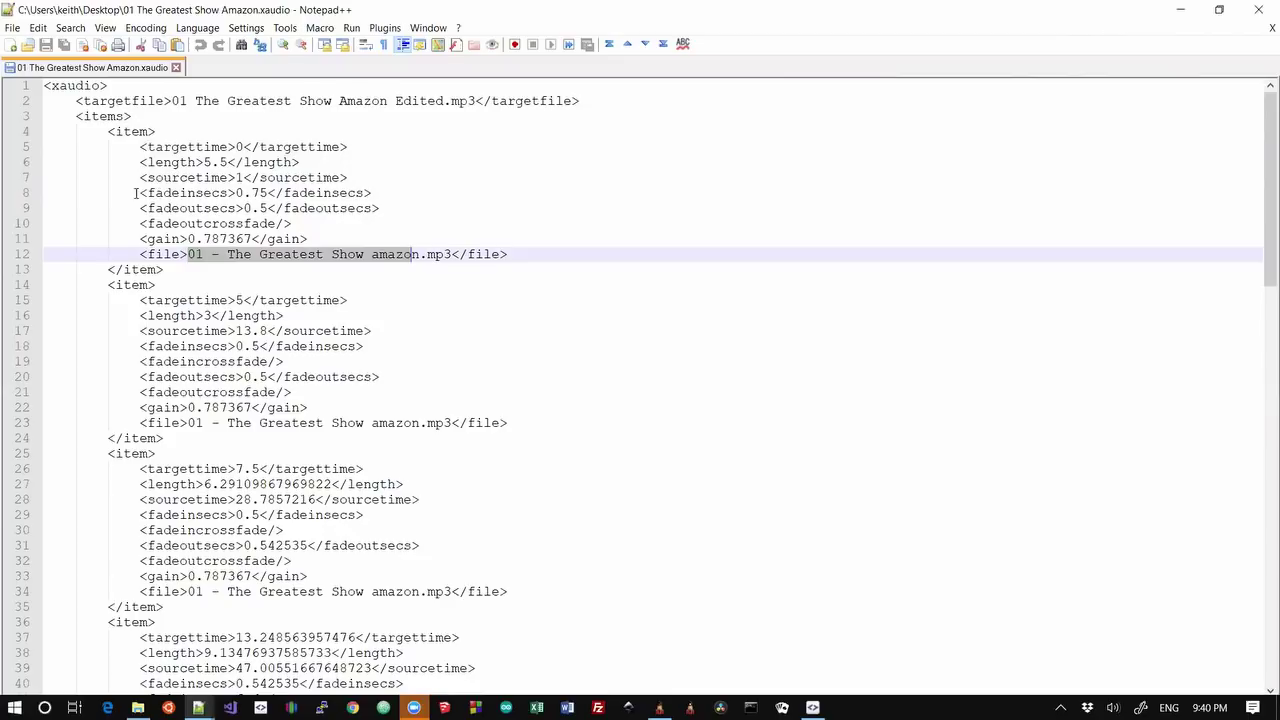
pyautogui.moveTo(137, 193); pyautogui.dragTo(376, 194)
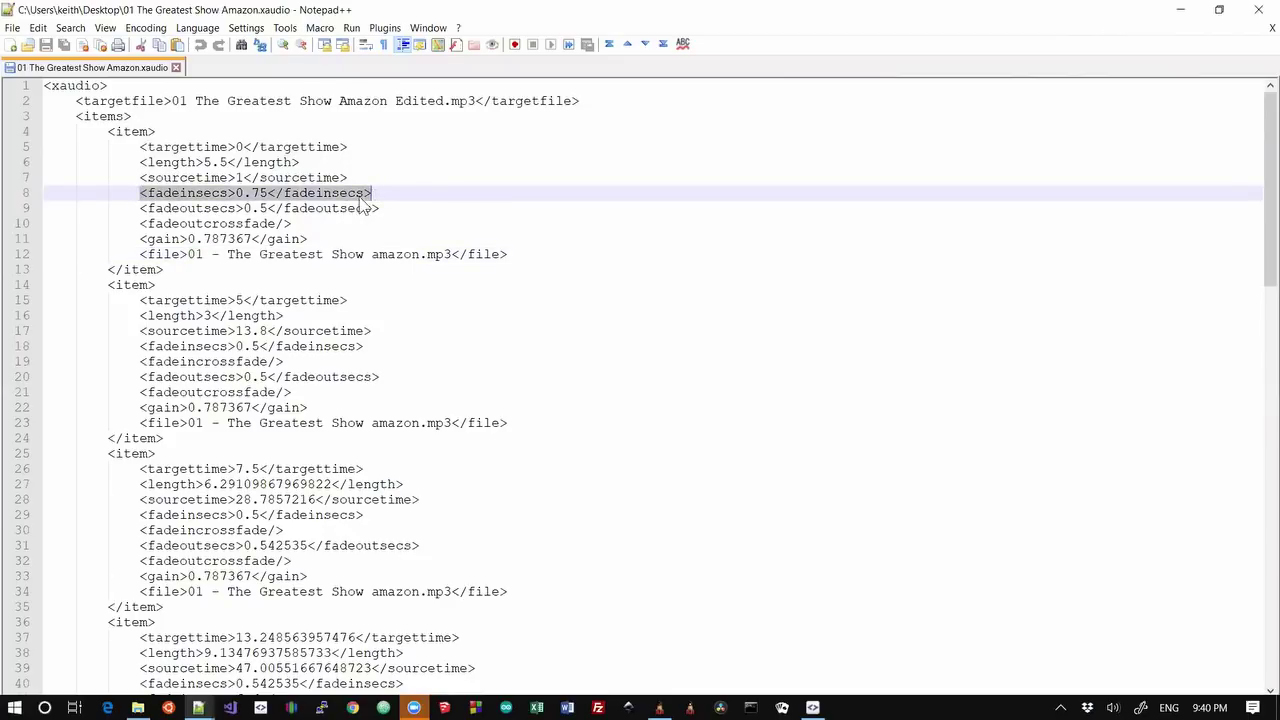
pyautogui.moveTo(142, 208); pyautogui.dragTo(380, 208)
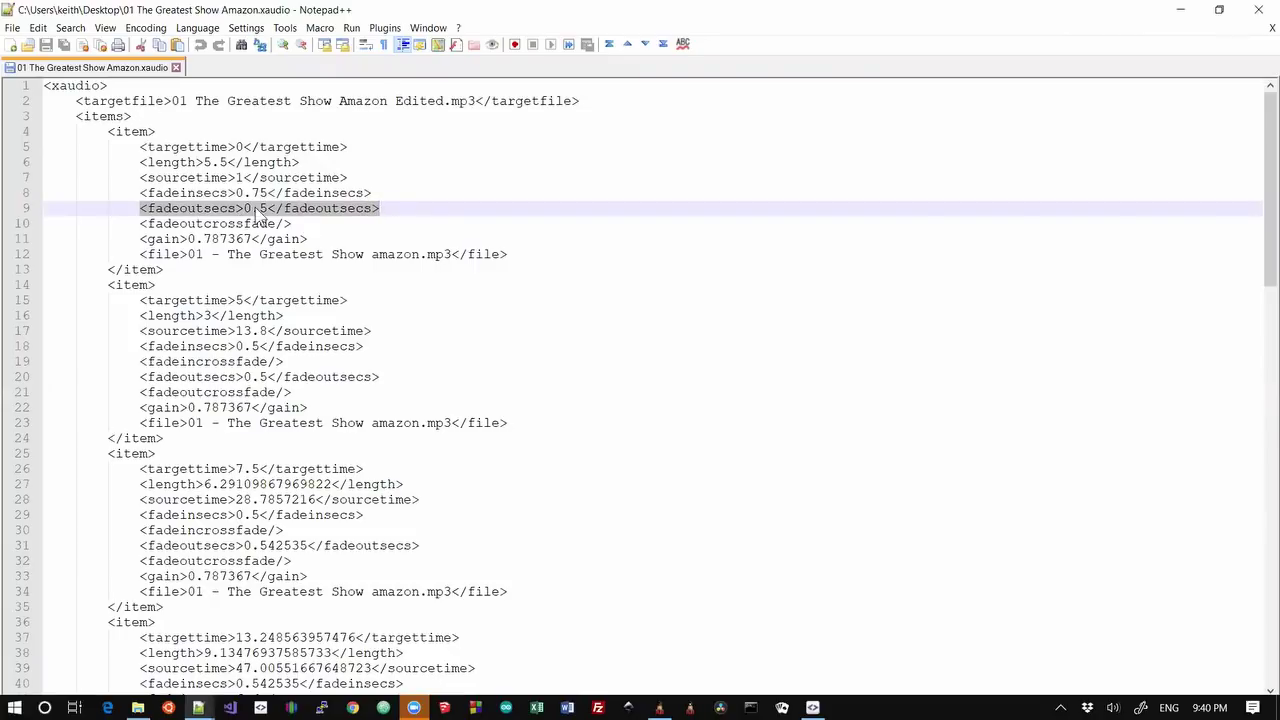
pyautogui.moveTo(141, 224); pyautogui.dragTo(295, 224)
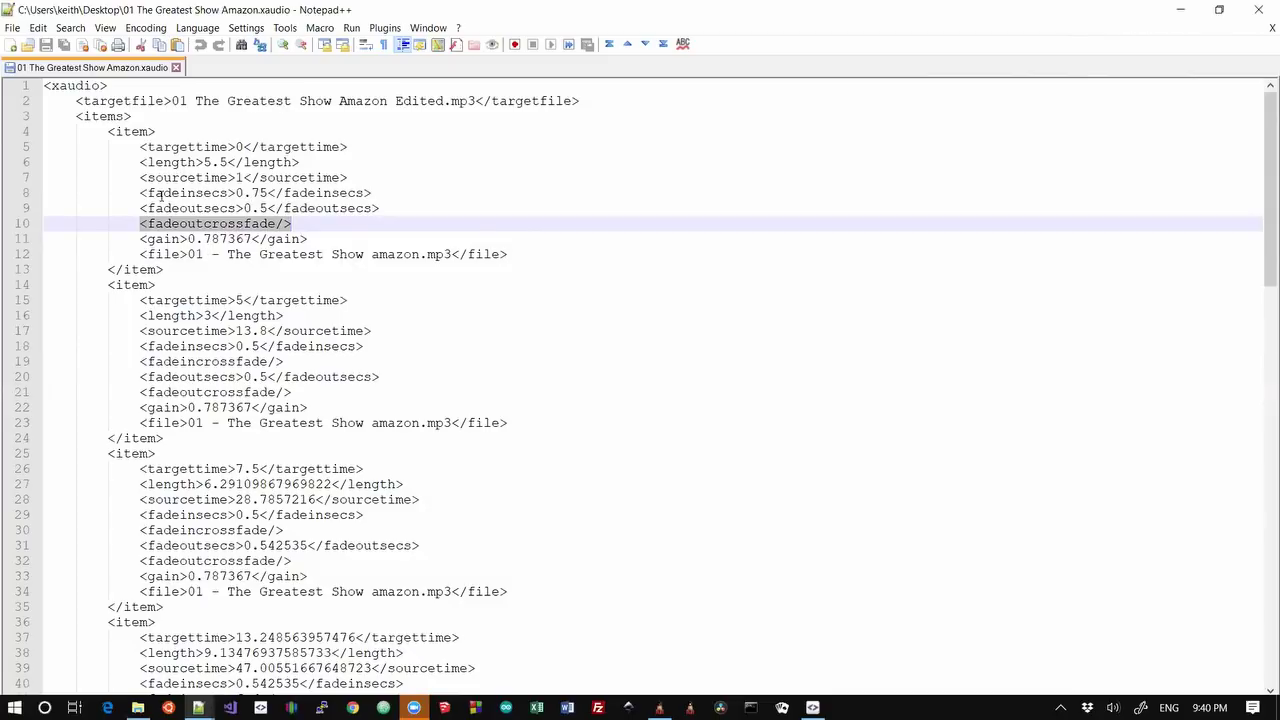
pyautogui.moveTo(141, 193); pyautogui.dragTo(373, 193)
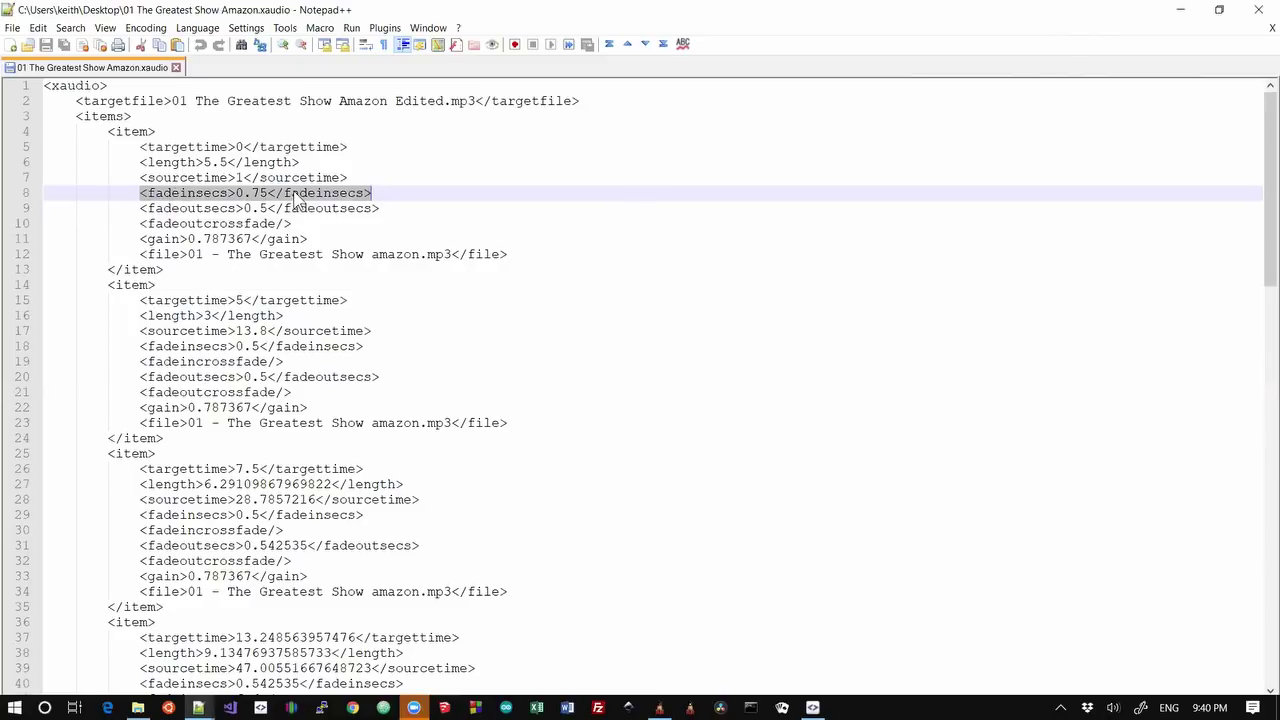
pyautogui.moveTo(142, 240); pyautogui.dragTo(306, 240)
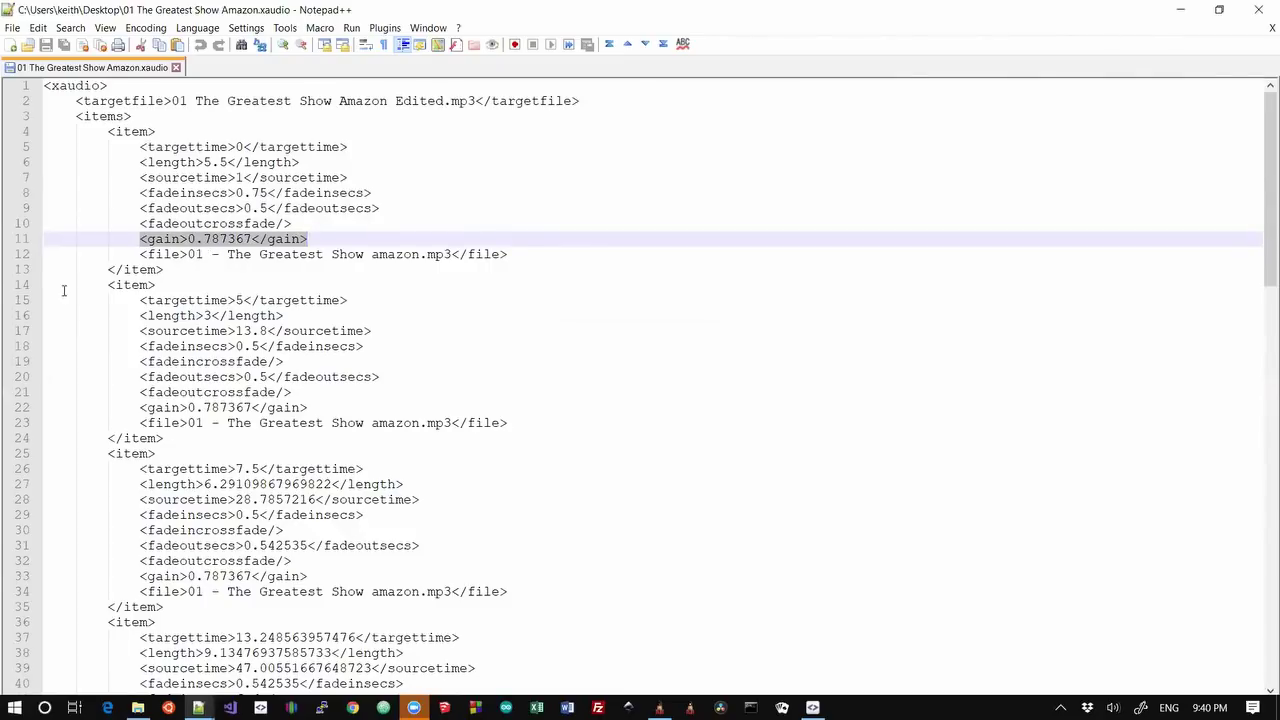
# - Examine the second item's target time, fades and crossfade tags against the first item's fade-out, and look over the following items
pyautogui.moveTo(48, 285); pyautogui.dragTo(516, 437)
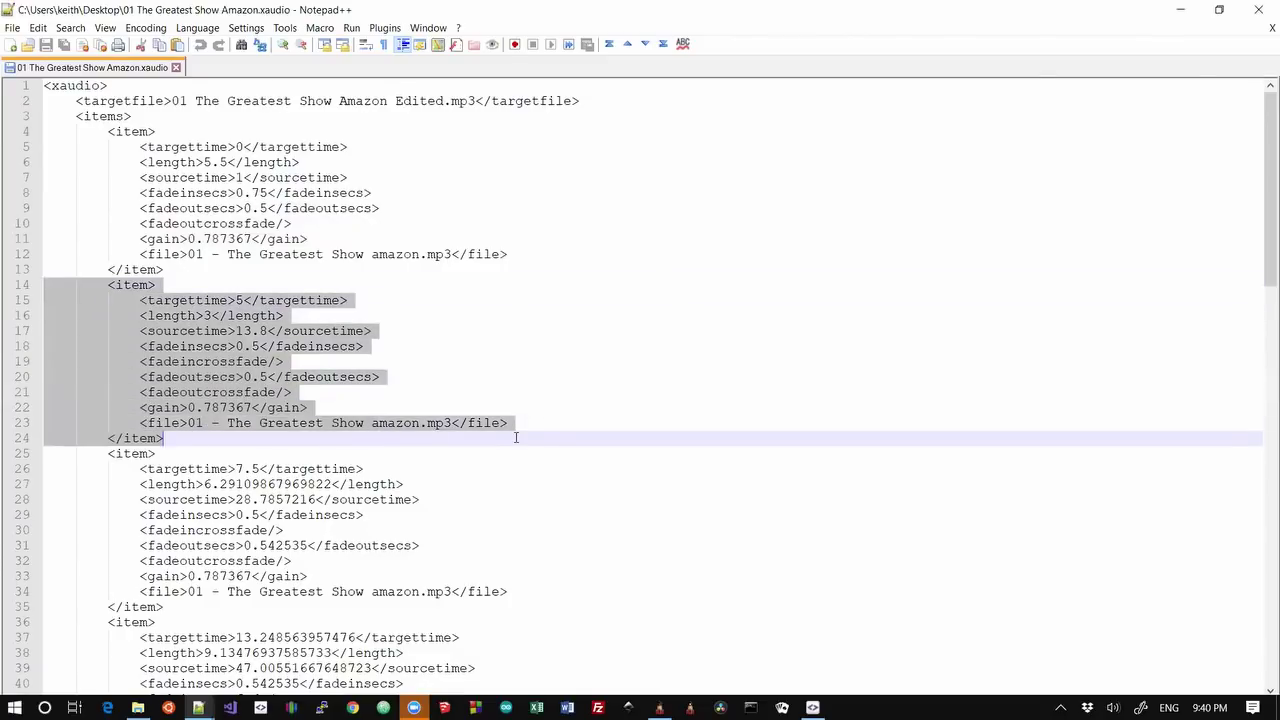
pyautogui.moveTo(196, 302); pyautogui.dragTo(248, 310)
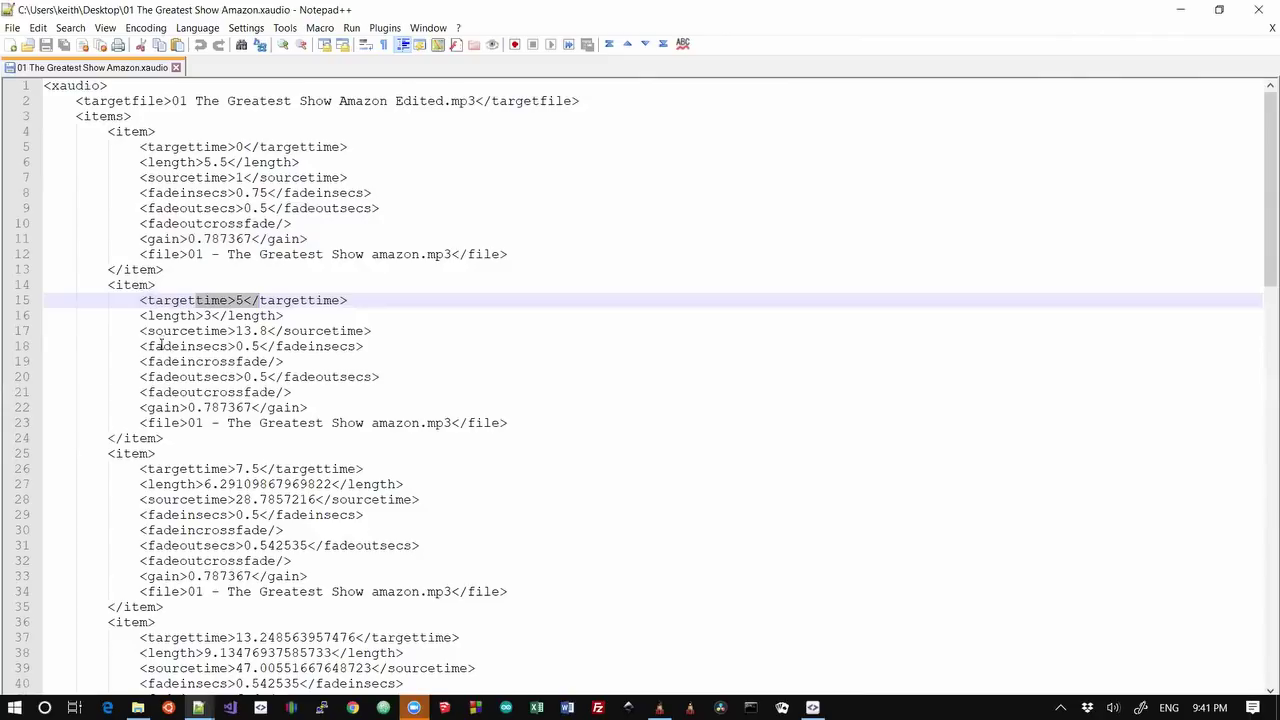
pyautogui.moveTo(160, 345); pyautogui.dragTo(363, 346)
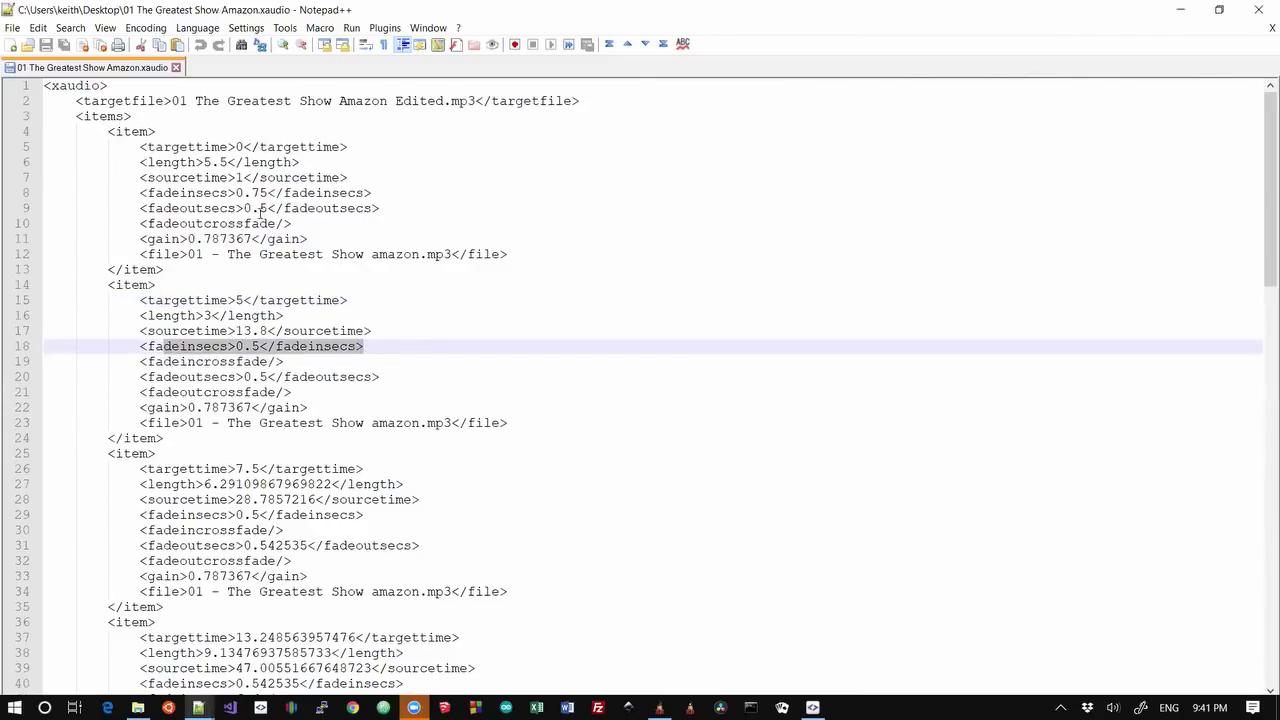
pyautogui.moveTo(204, 208); pyautogui.dragTo(360, 208)
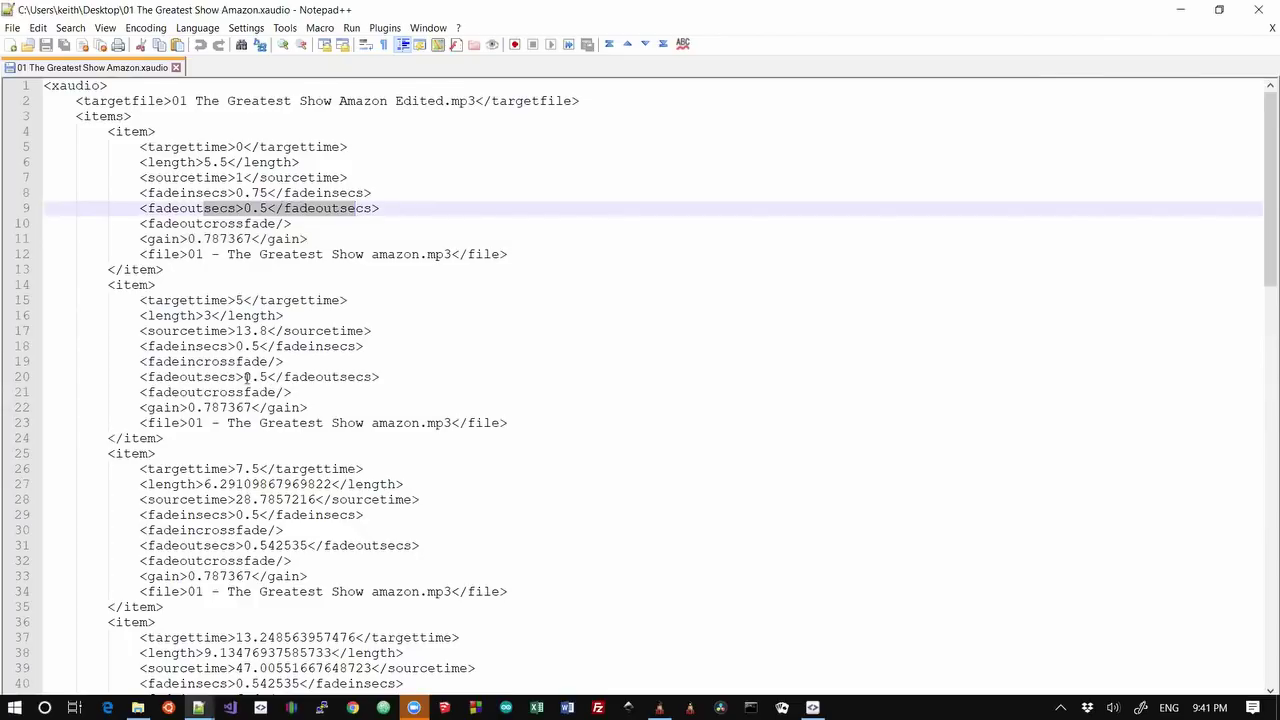
pyautogui.click(285, 362)
pyautogui.moveTo(284, 362); pyautogui.dragTo(141, 362)
pyautogui.moveTo(292, 395); pyautogui.dragTo(141, 396)
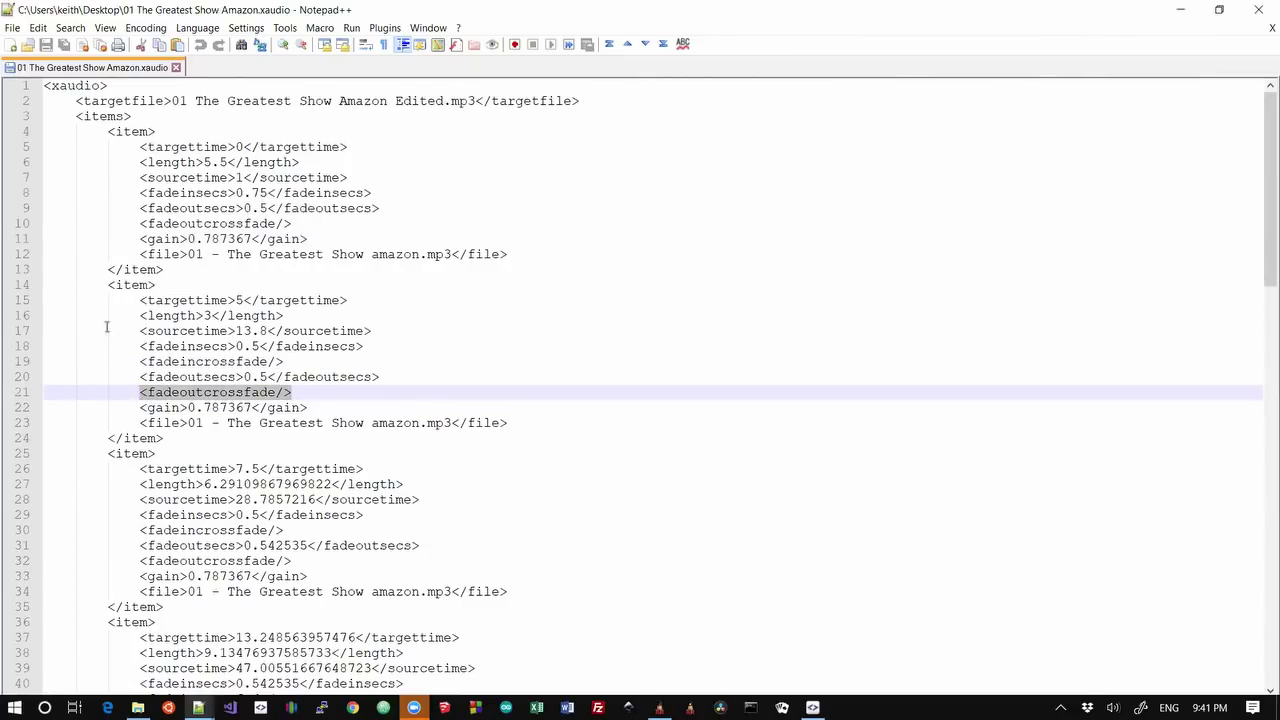
pyautogui.scroll(-2, 144, 240)
pyautogui.scroll(-14, 144, 240)
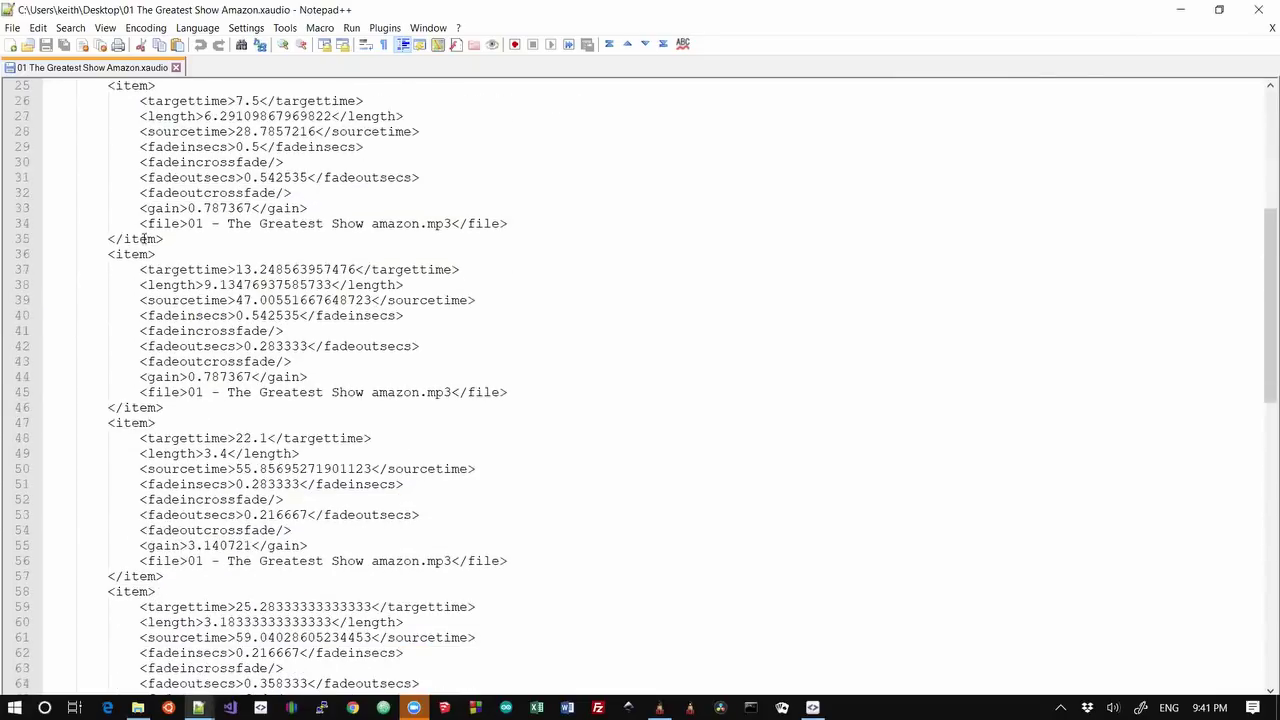
pyautogui.scroll(6, 142, 248)
pyautogui.scroll(10, 142, 248)
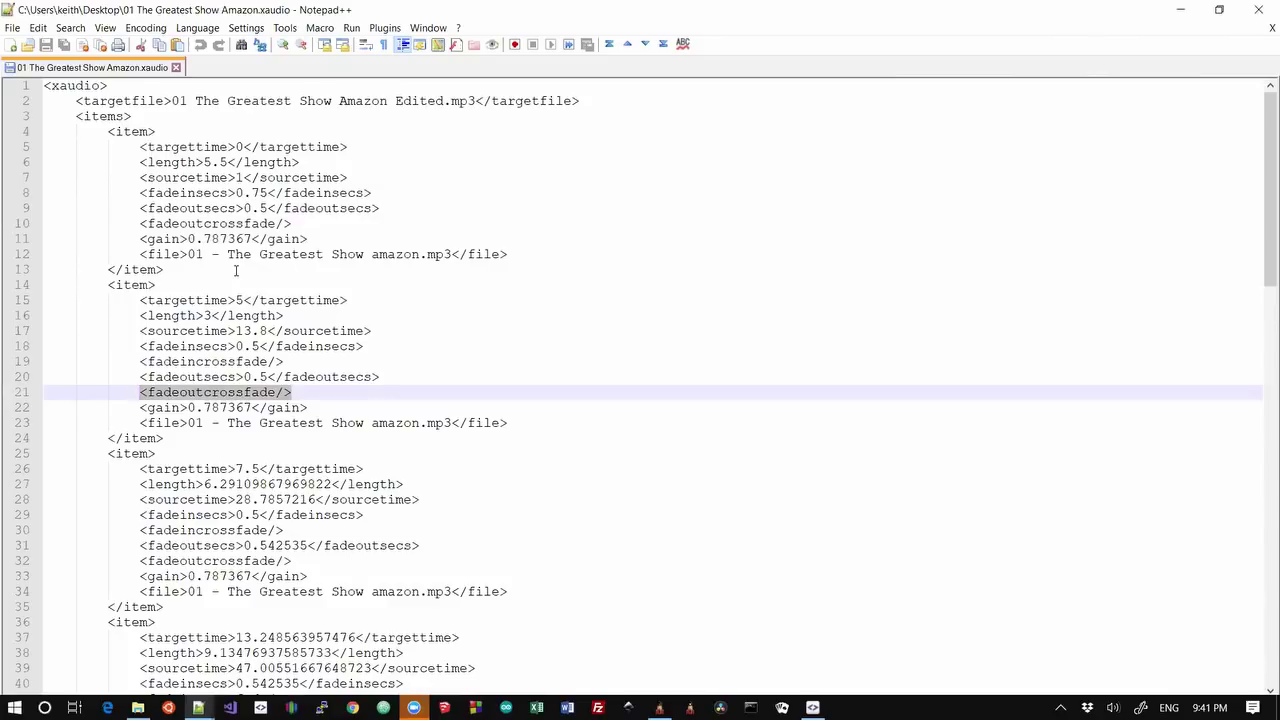
# - Minimize Notepad++ and return to the xLights sequencer
pyautogui.click(1186, 16)
pyautogui.click(1119, 143)
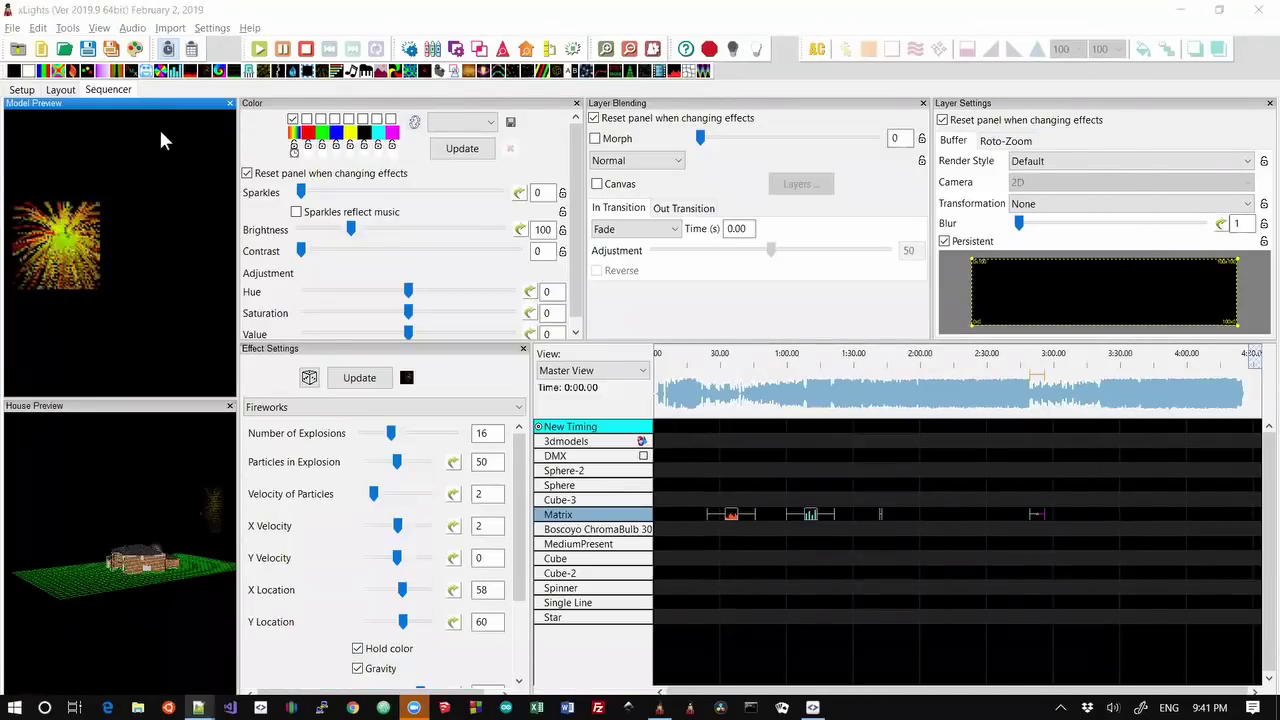
pyautogui.click(67, 27)
pyautogui.click(115, 107)
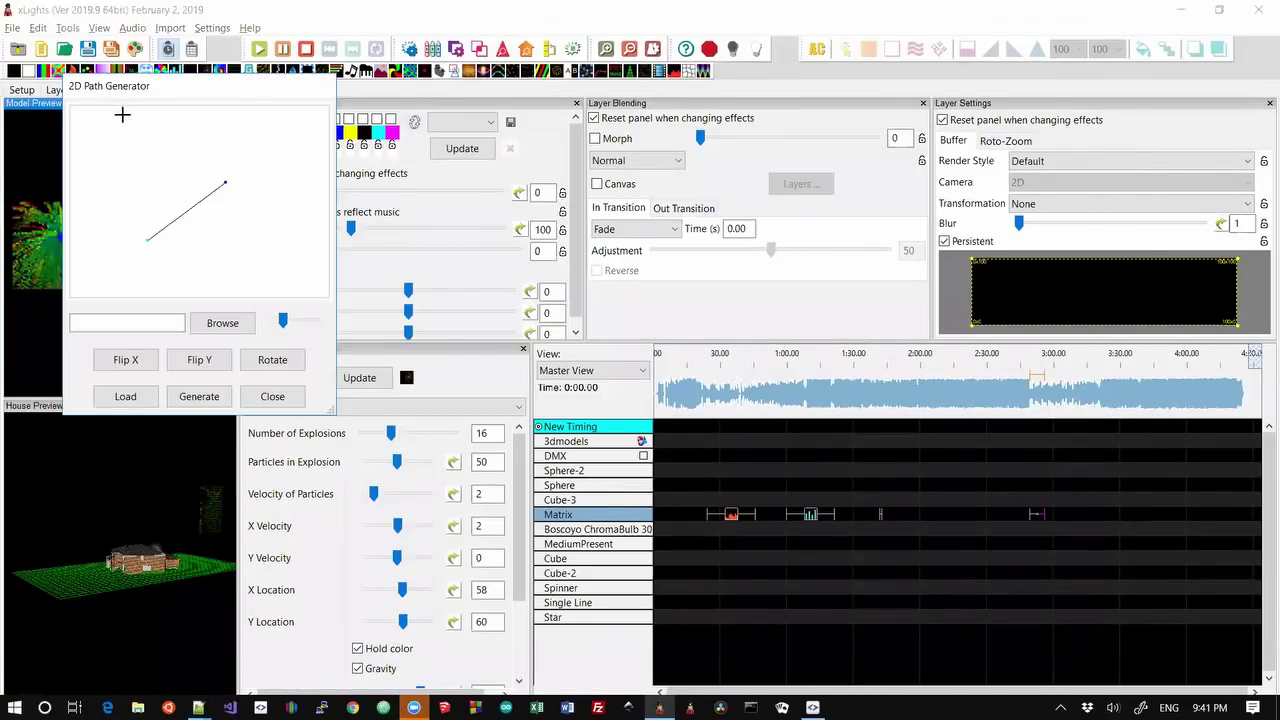
pyautogui.click(272, 396)
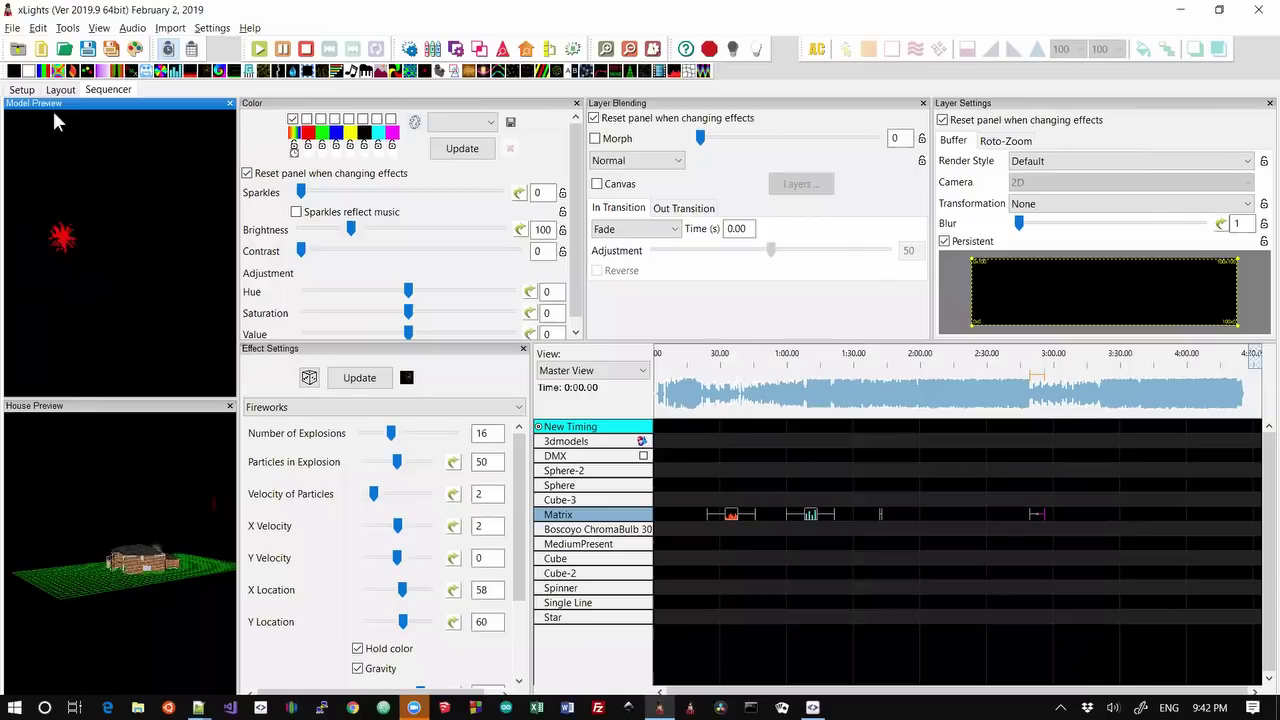
# - Start preparing audio with 01 The Greatest Show Amazon.xaudio from the Desktop folder, using the xAudio file type
pyautogui.click(67, 27)
pyautogui.click(105, 128)
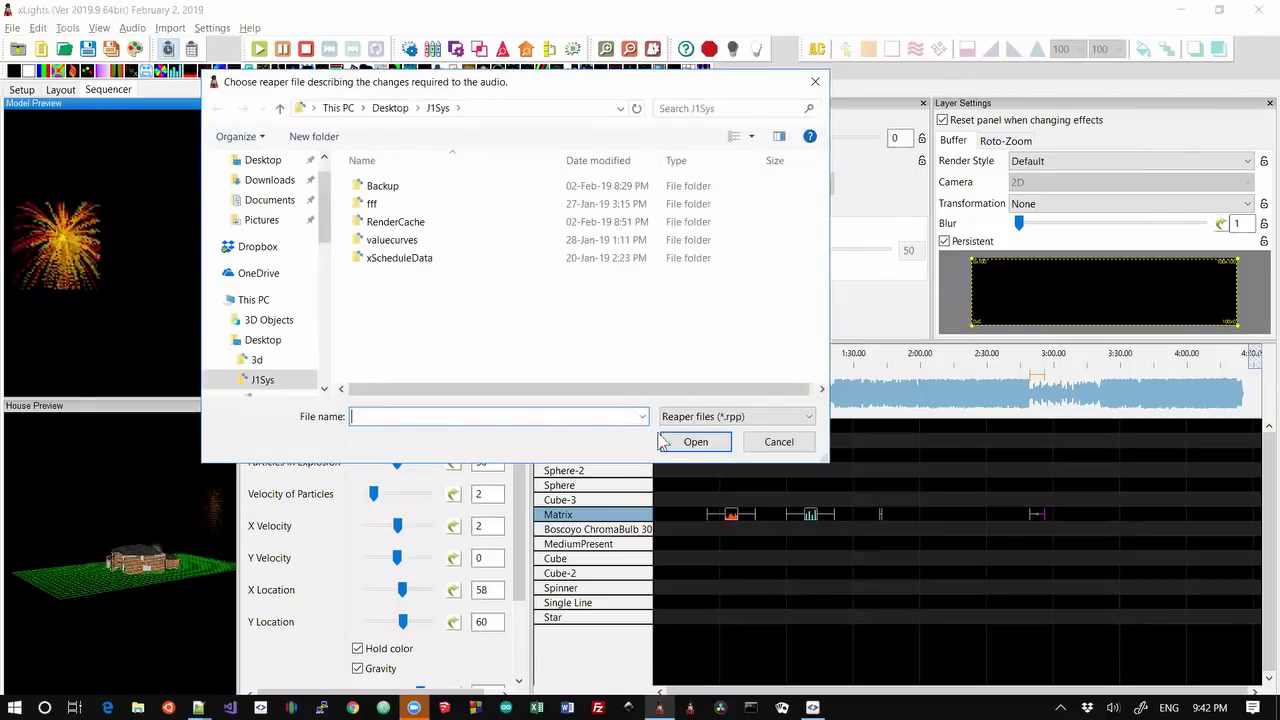
pyautogui.click(690, 416)
pyautogui.click(665, 447)
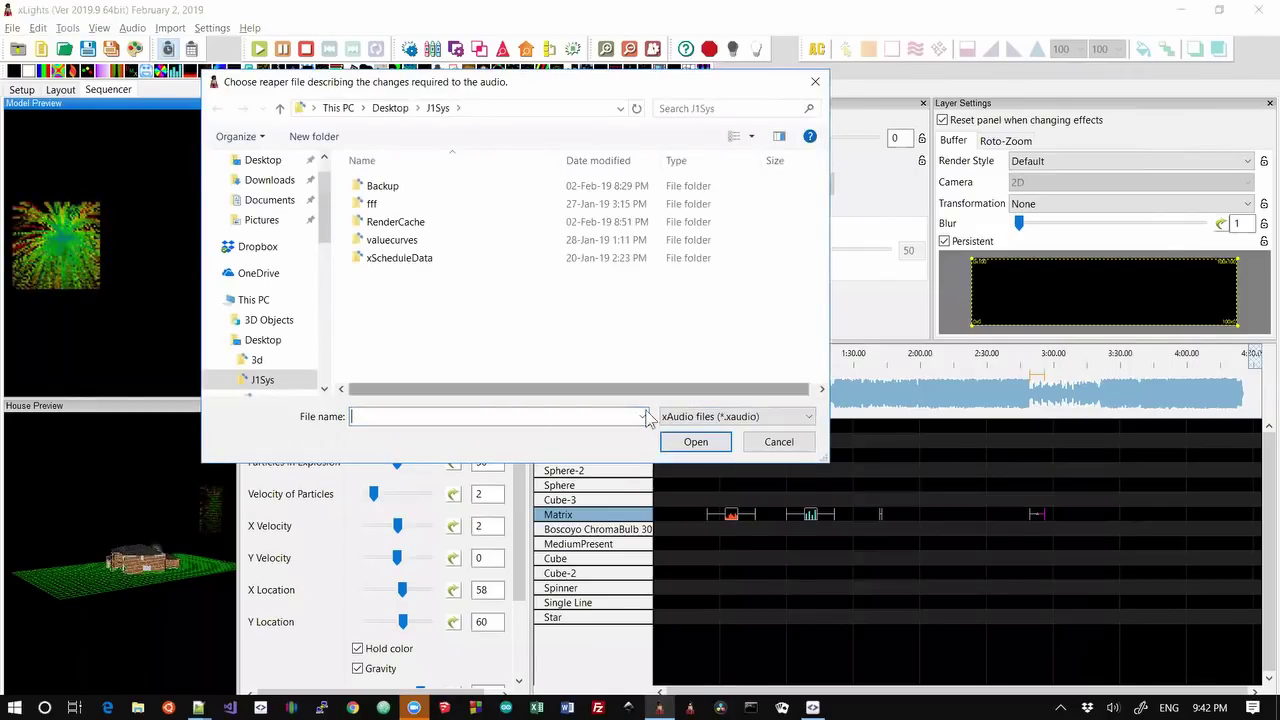
pyautogui.click(392, 108)
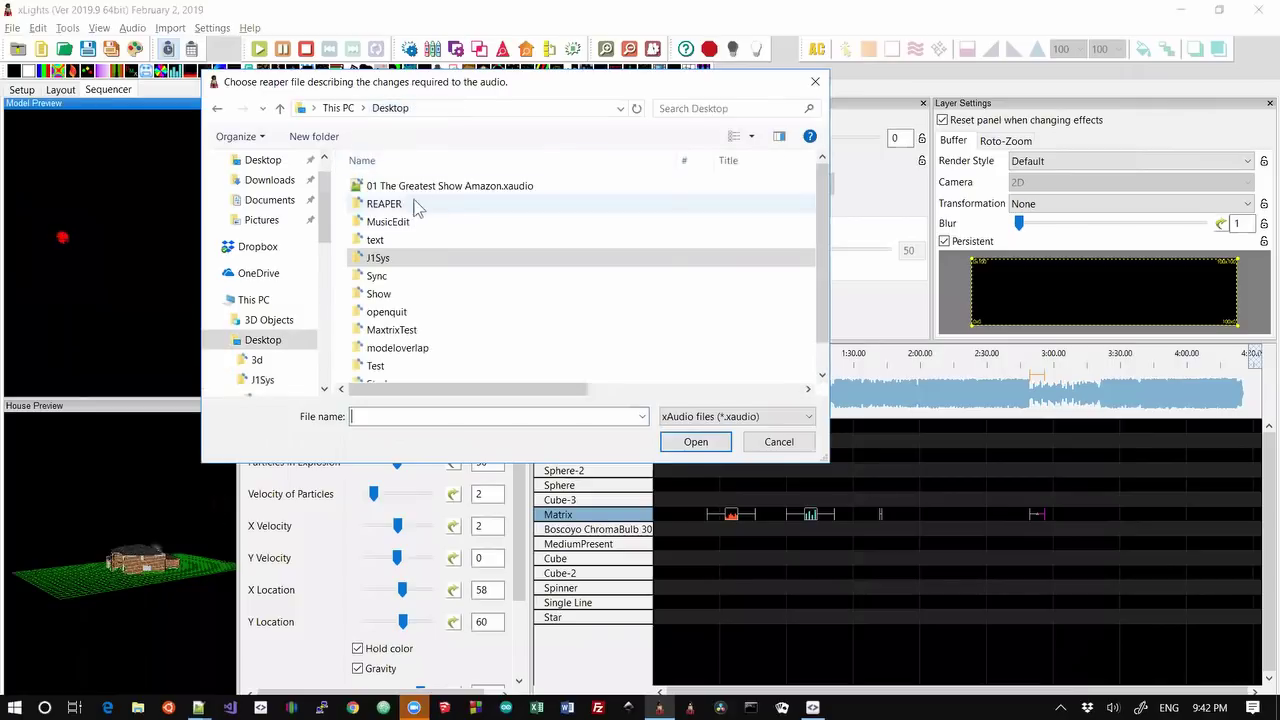
pyautogui.doubleClick(465, 187)
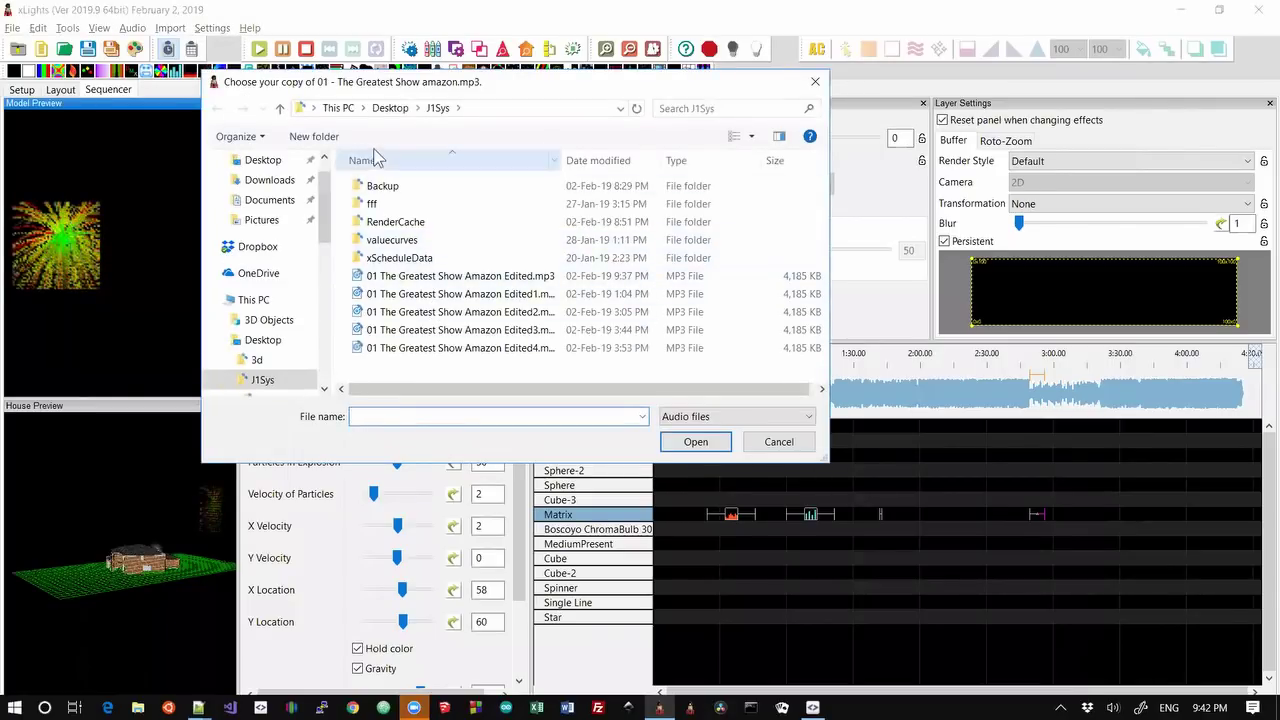
# - Supply AMAZON_The Greatest Show.mp3 from the Desktop folder as the source audio for the edit
pyautogui.click(392, 108)
pyautogui.click(436, 207)
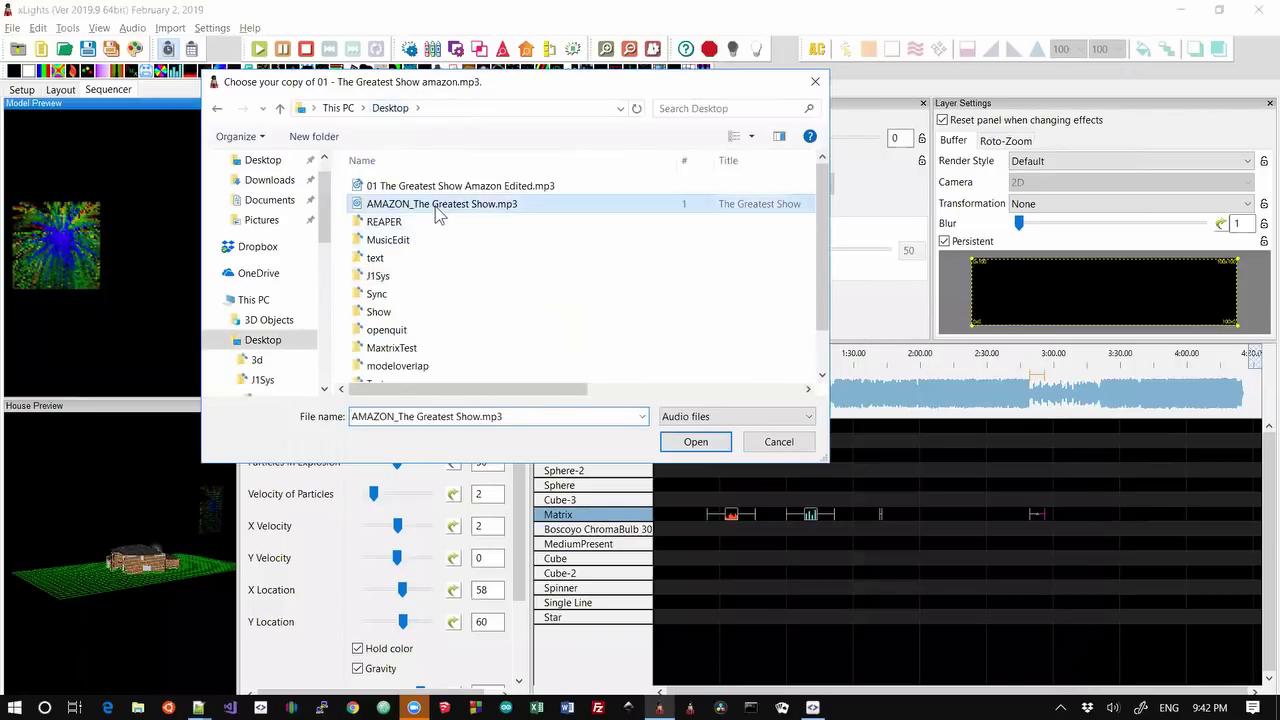
pyautogui.doubleClick(436, 207)
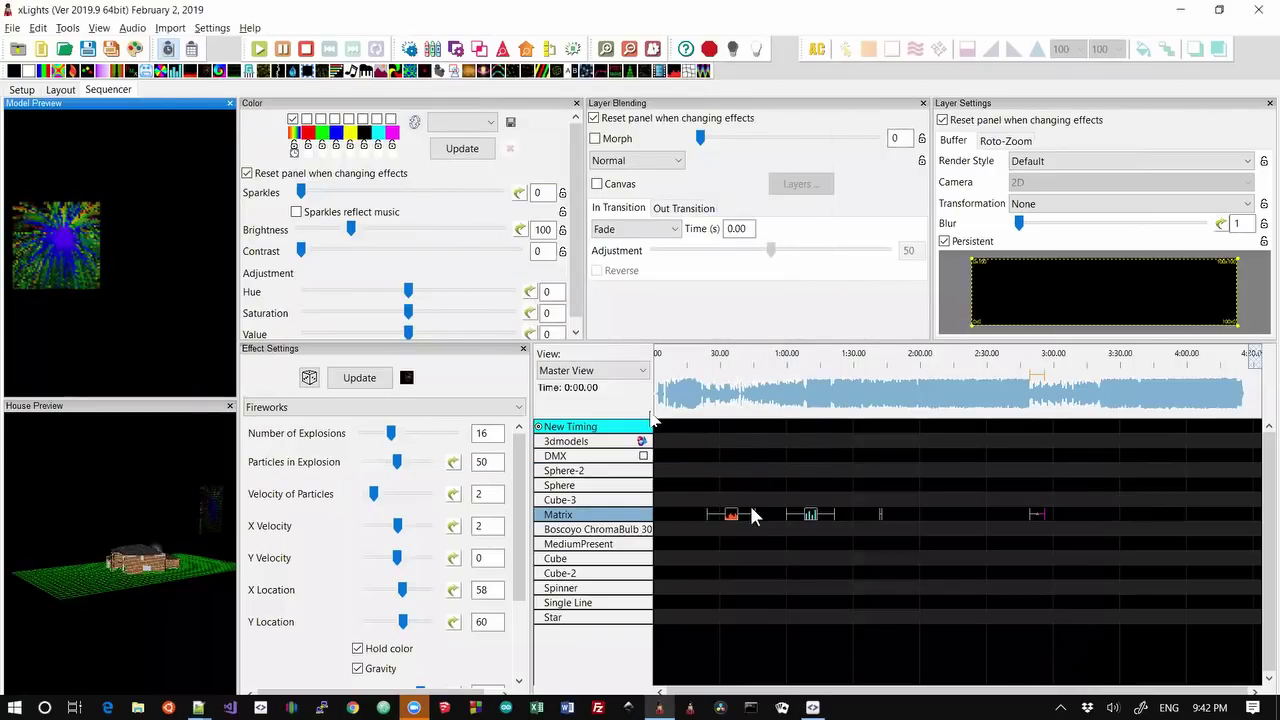